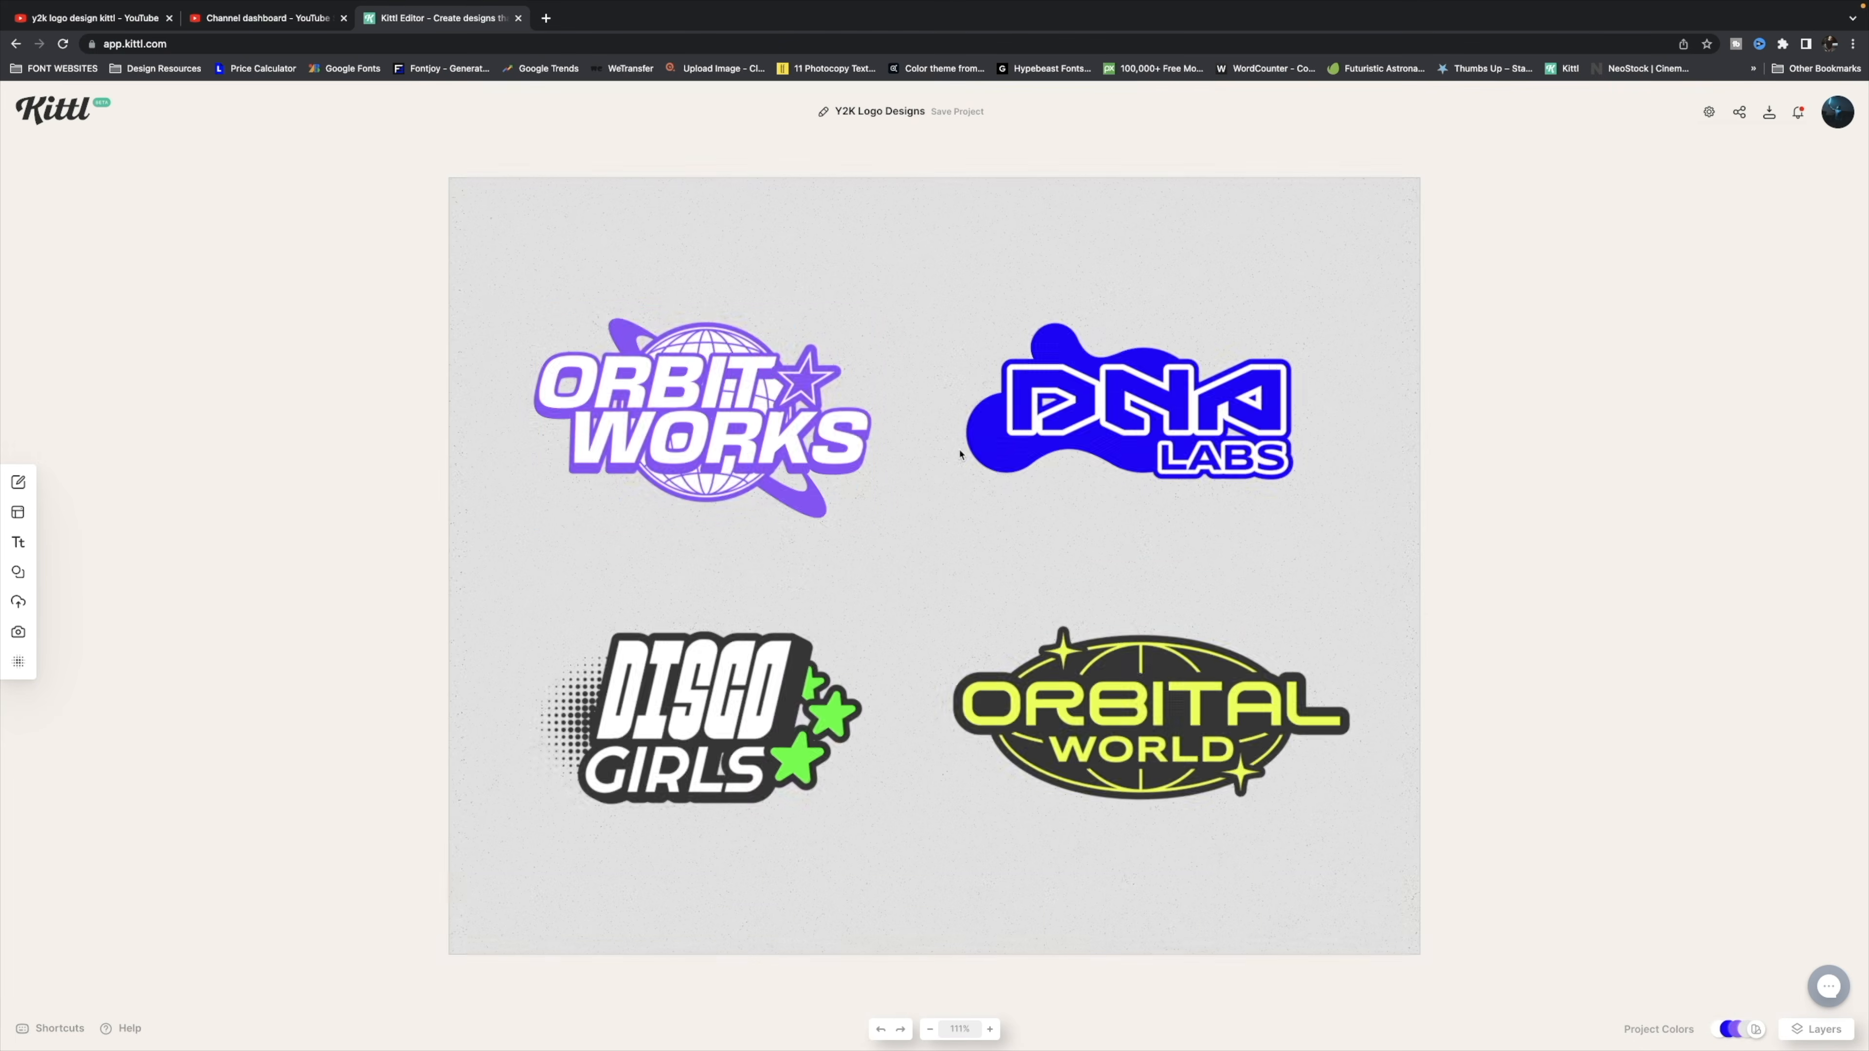
{"action": "left_click", "coordinate": [652, 373]}
{"action": "left_click", "coordinate": [653, 373]}
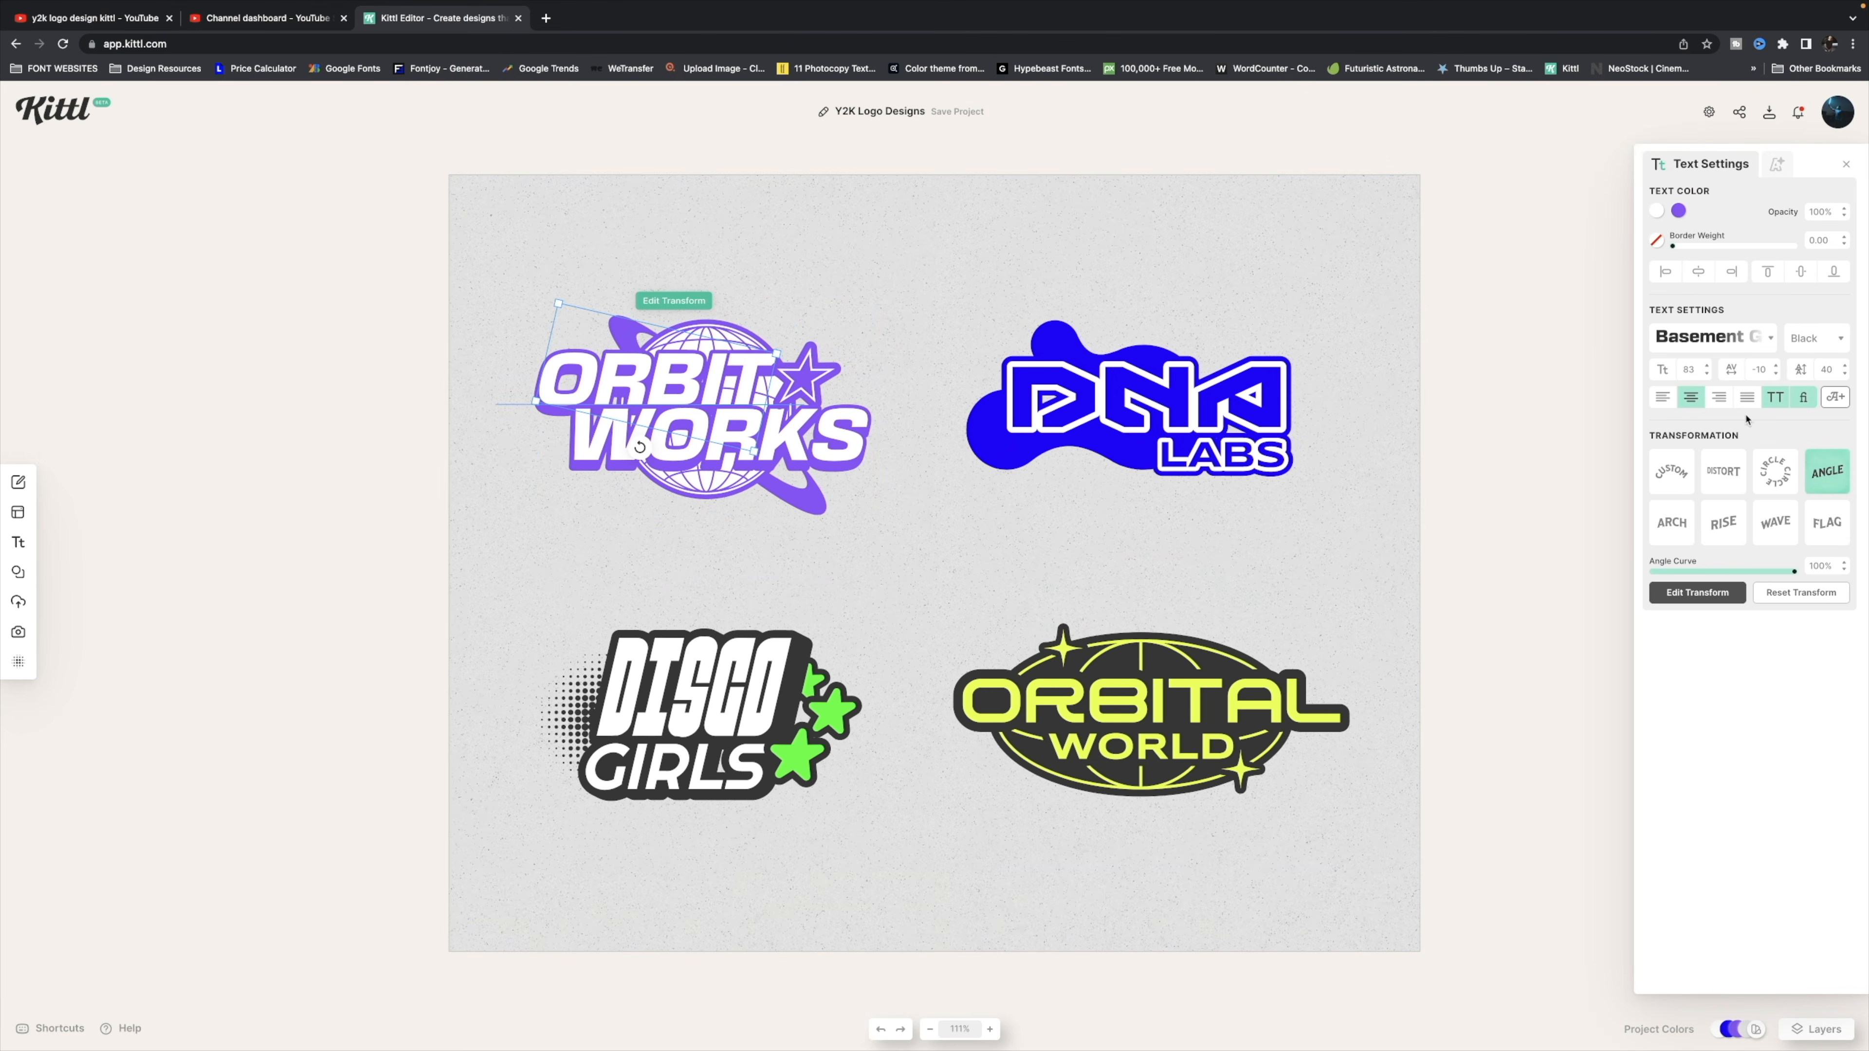
{"action": "mouse_move", "coordinate": [691, 438]}
{"action": "left_mouse_down"}
{"action": "mouse_move", "coordinate": [687, 478]}
{"action": "mouse_move", "coordinate": [684, 438]}
{"action": "left_mouse_up"}
{"action": "left_click_drag", "start_coordinate": [707, 337], "coordinate": [707, 273]}
{"action": "key", "text": "super+z"}
{"action": "double_click", "coordinate": [647, 377]}
{"action": "key", "text": "BackSpace"}
{"action": "left_click", "coordinate": [808, 271]}
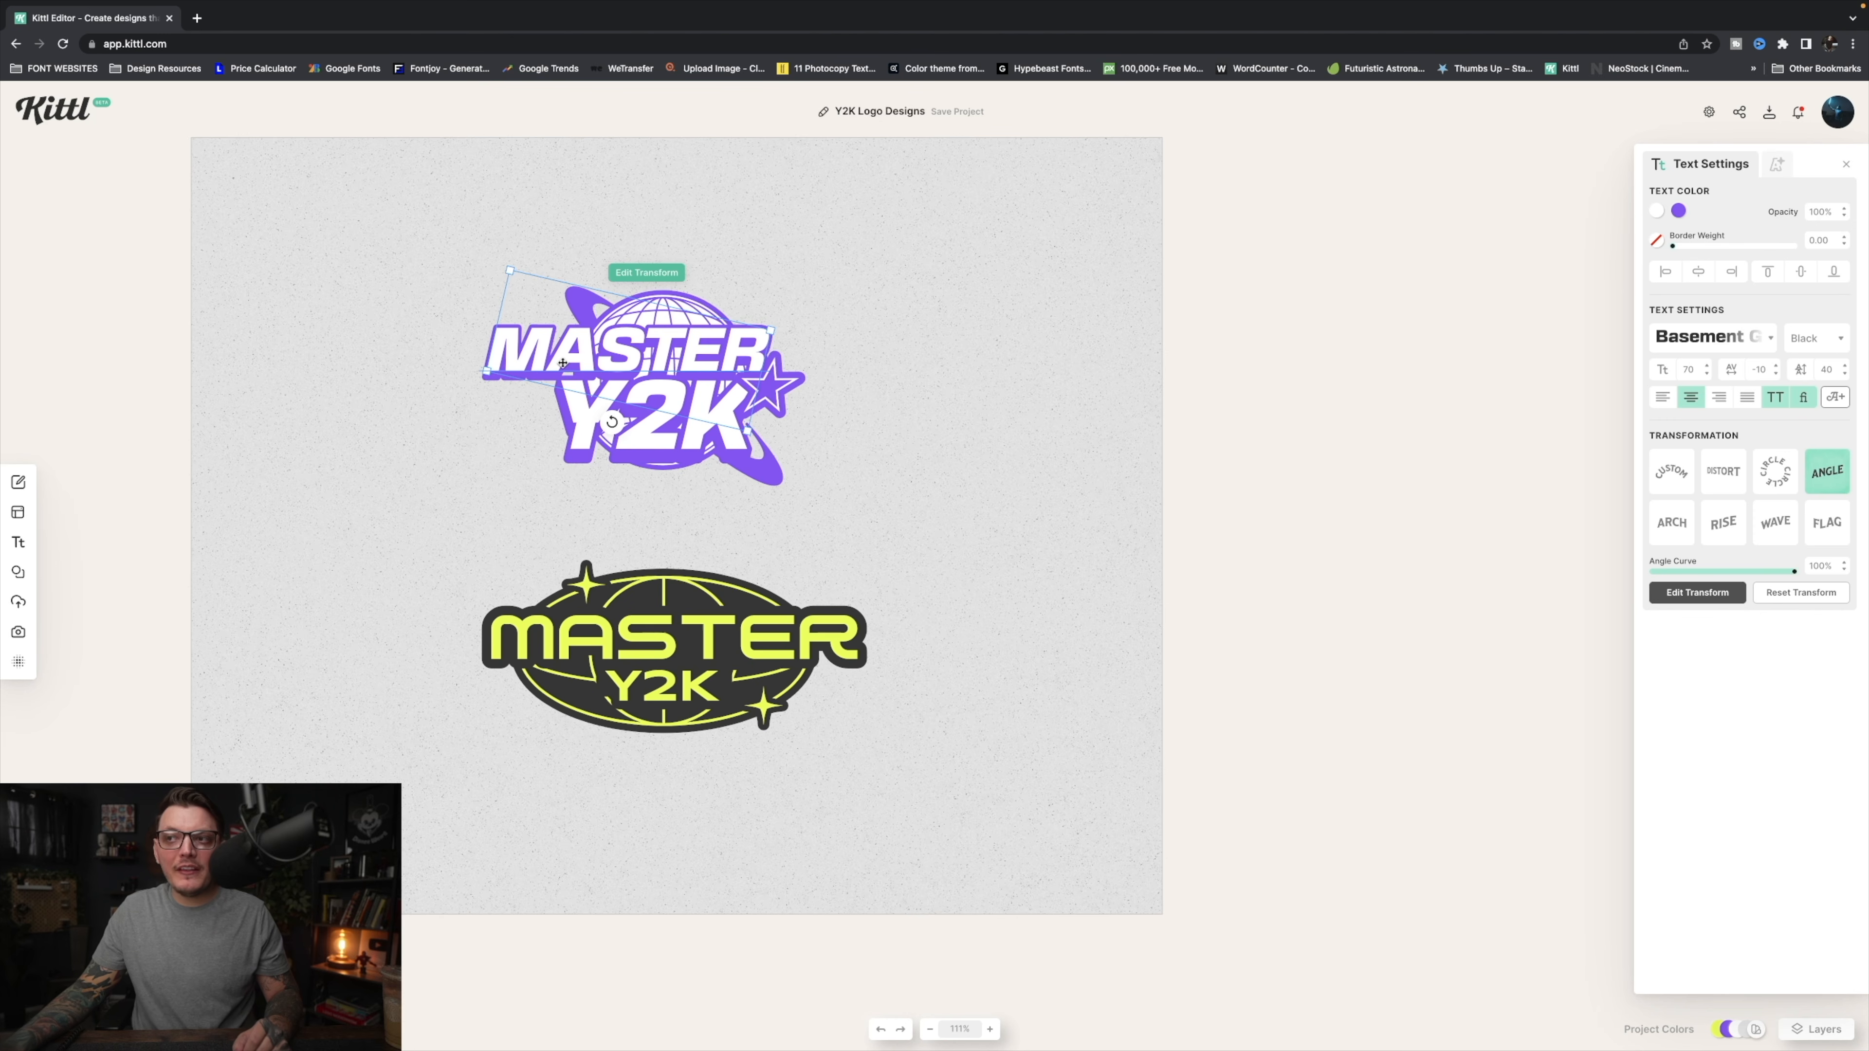
Open the purple logo's MASTER text for editing and look at its typeface choices
{"action": "double_click", "coordinate": [600, 348]}
{"action": "key", "text": "ctrl+a"}
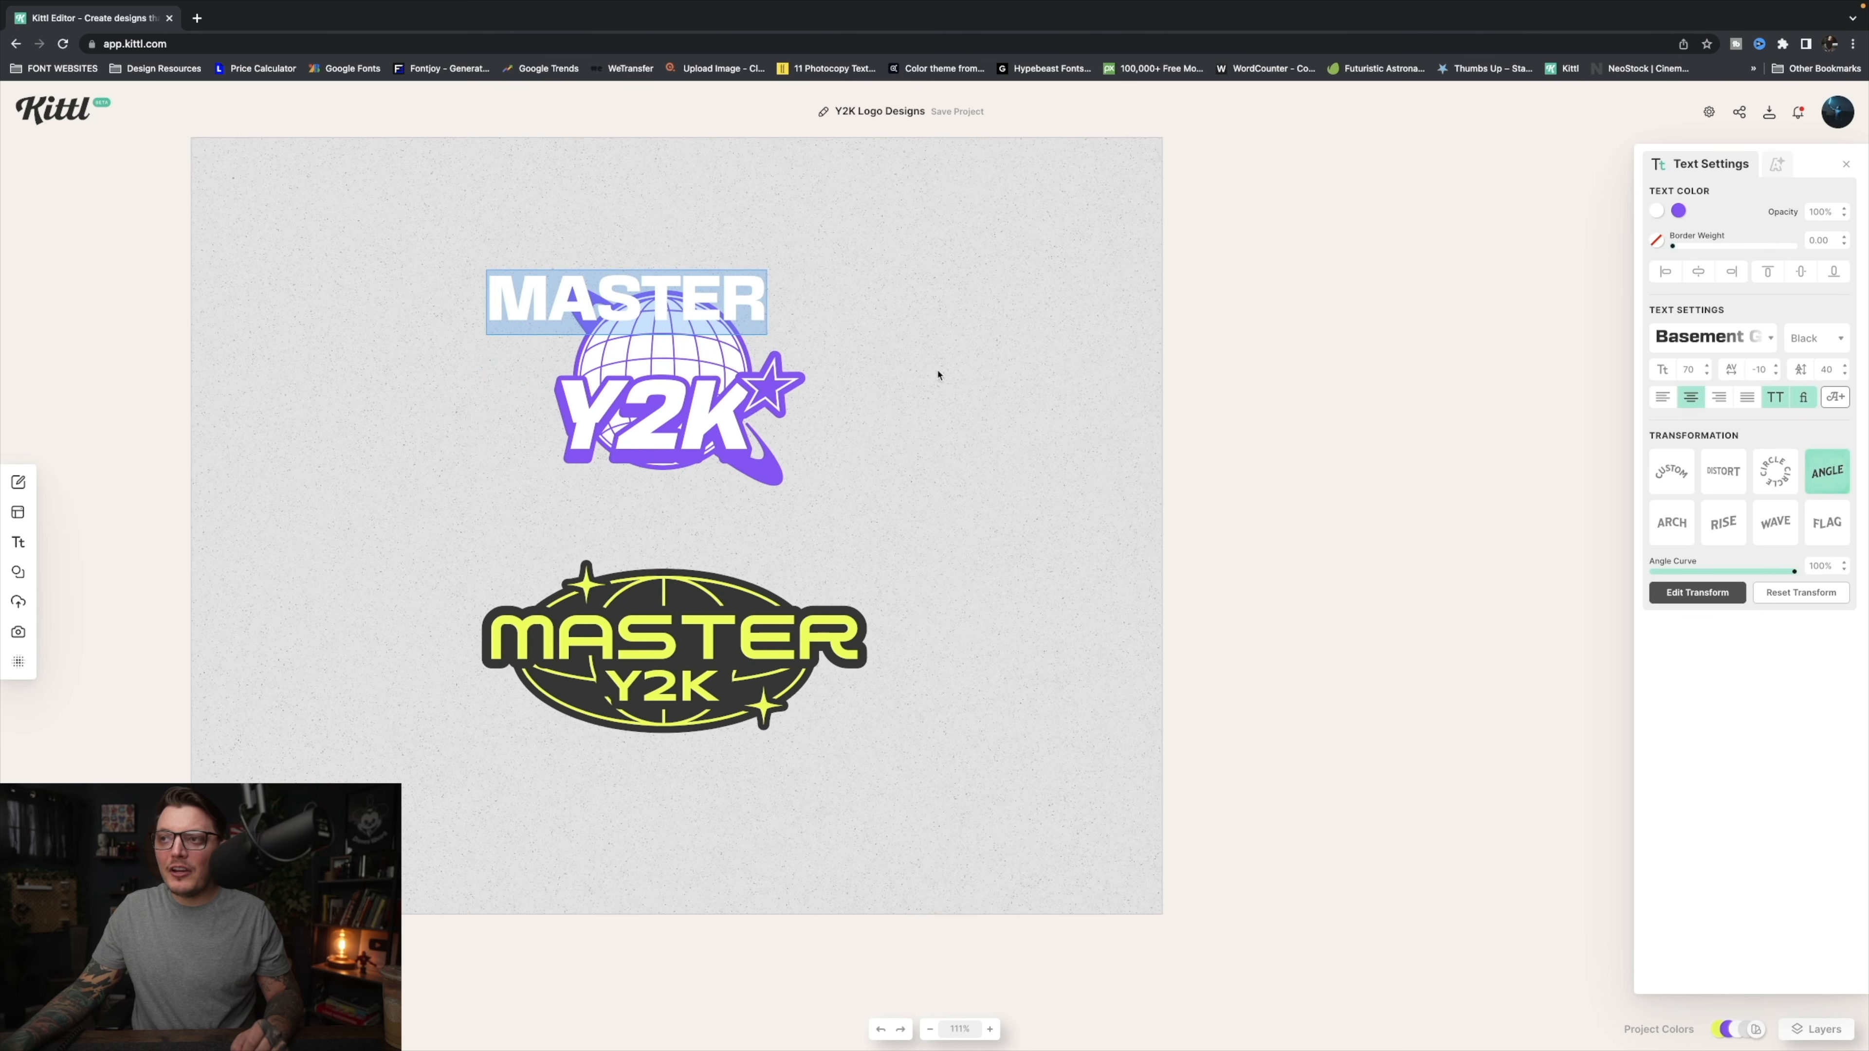
{"action": "left_click", "coordinate": [1711, 337]}
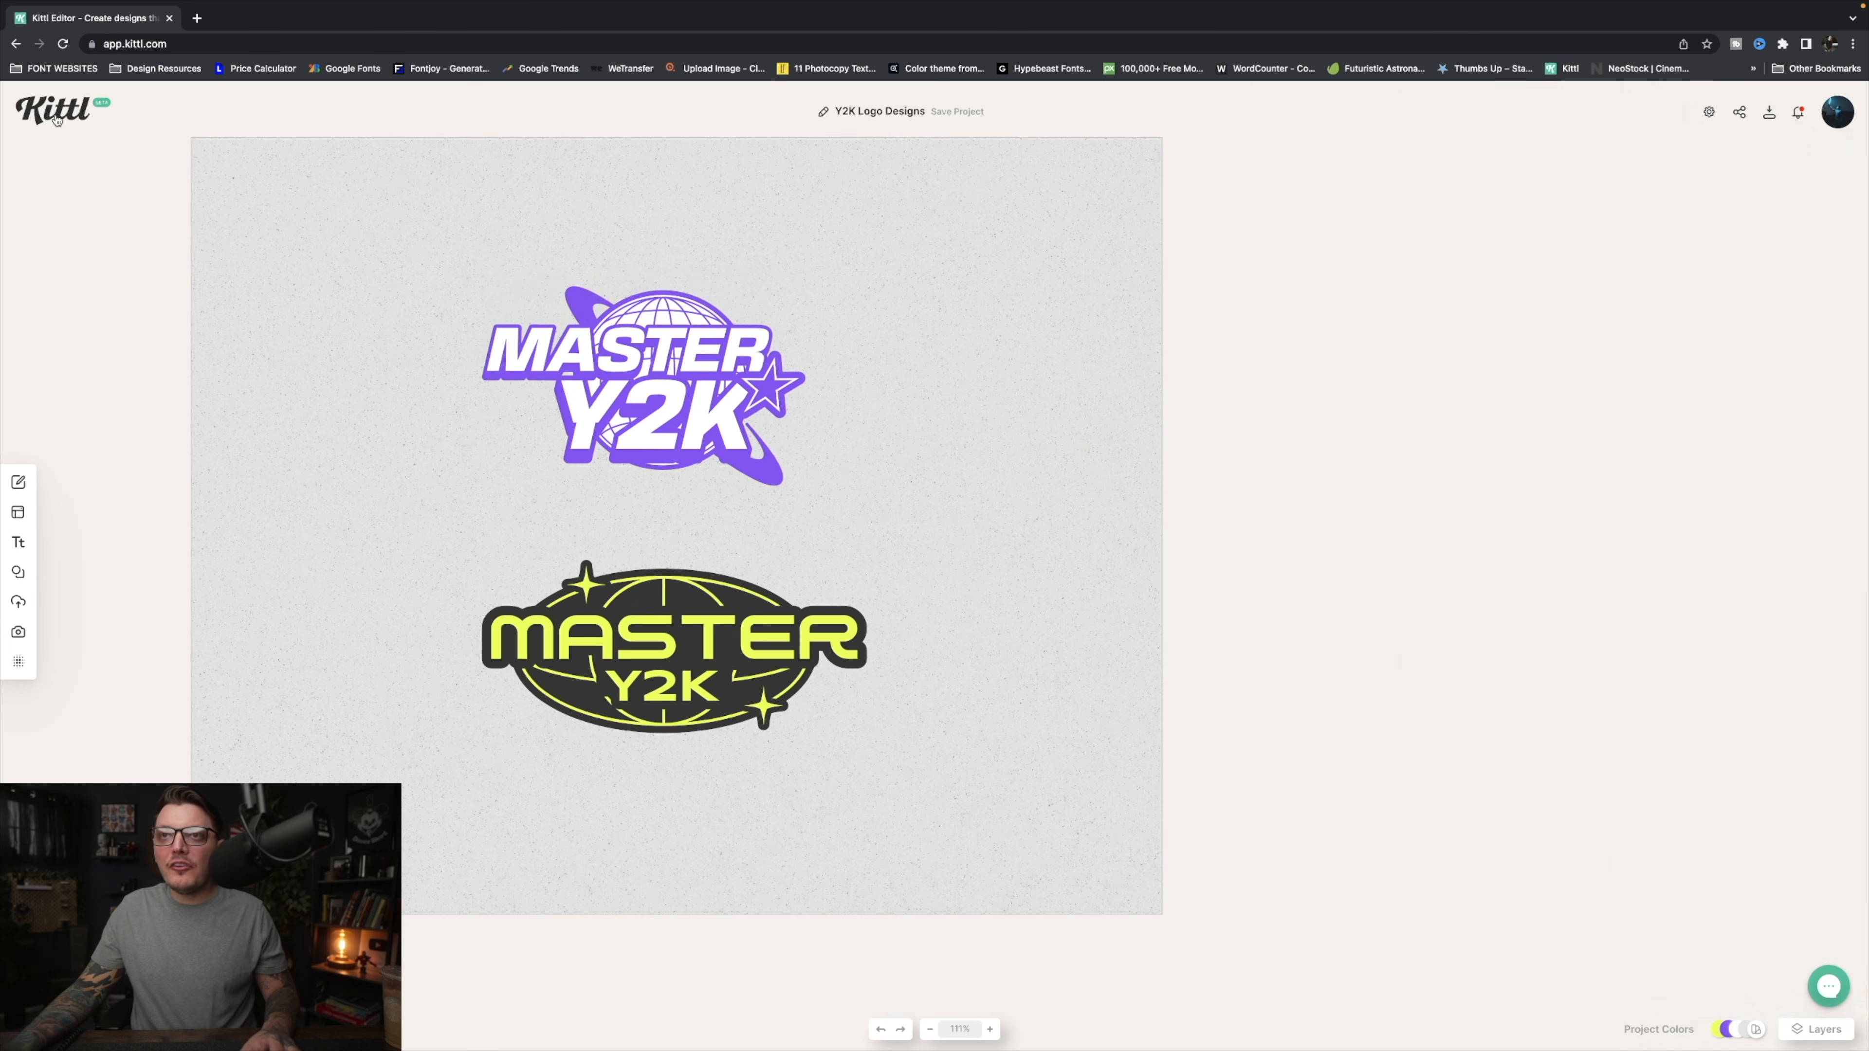
Leave the Y2K Logo Designs project and start a new blank project from the home page
{"action": "left_click", "coordinate": [56, 118]}
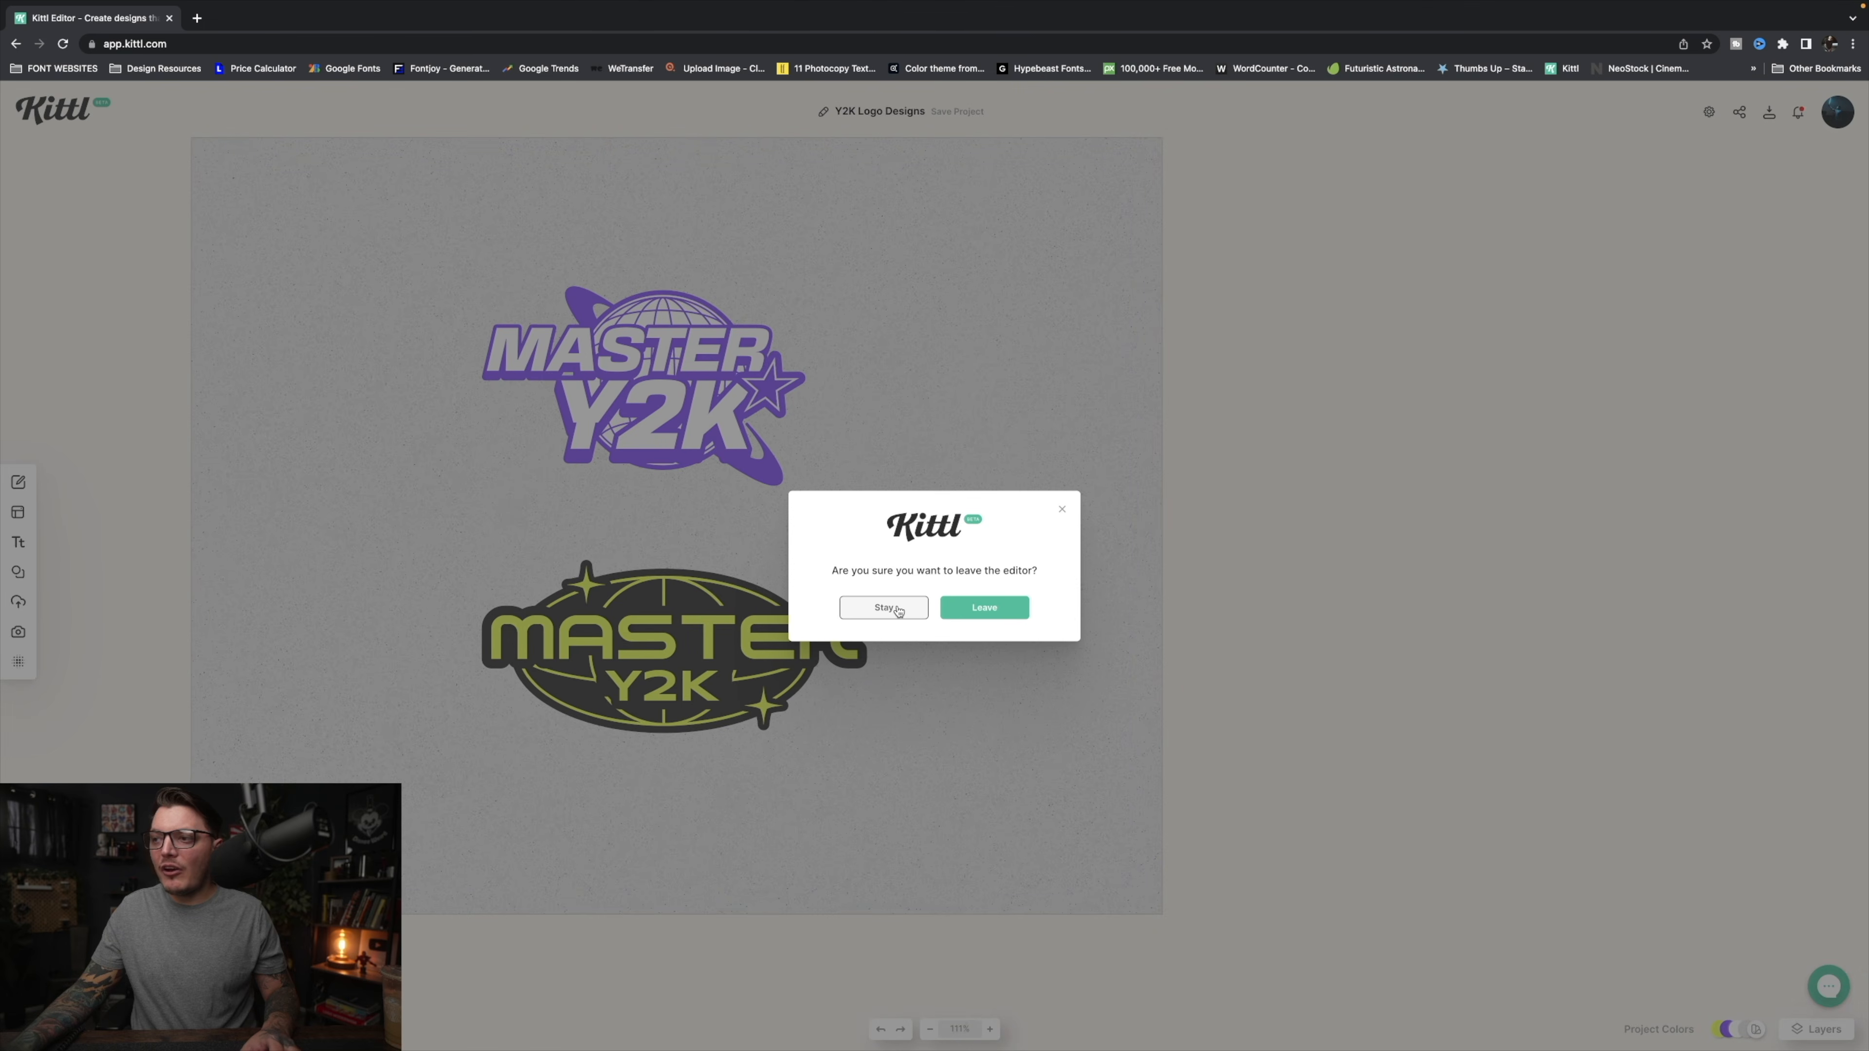
{"action": "left_click", "coordinate": [984, 607]}
{"action": "left_click", "coordinate": [975, 353]}
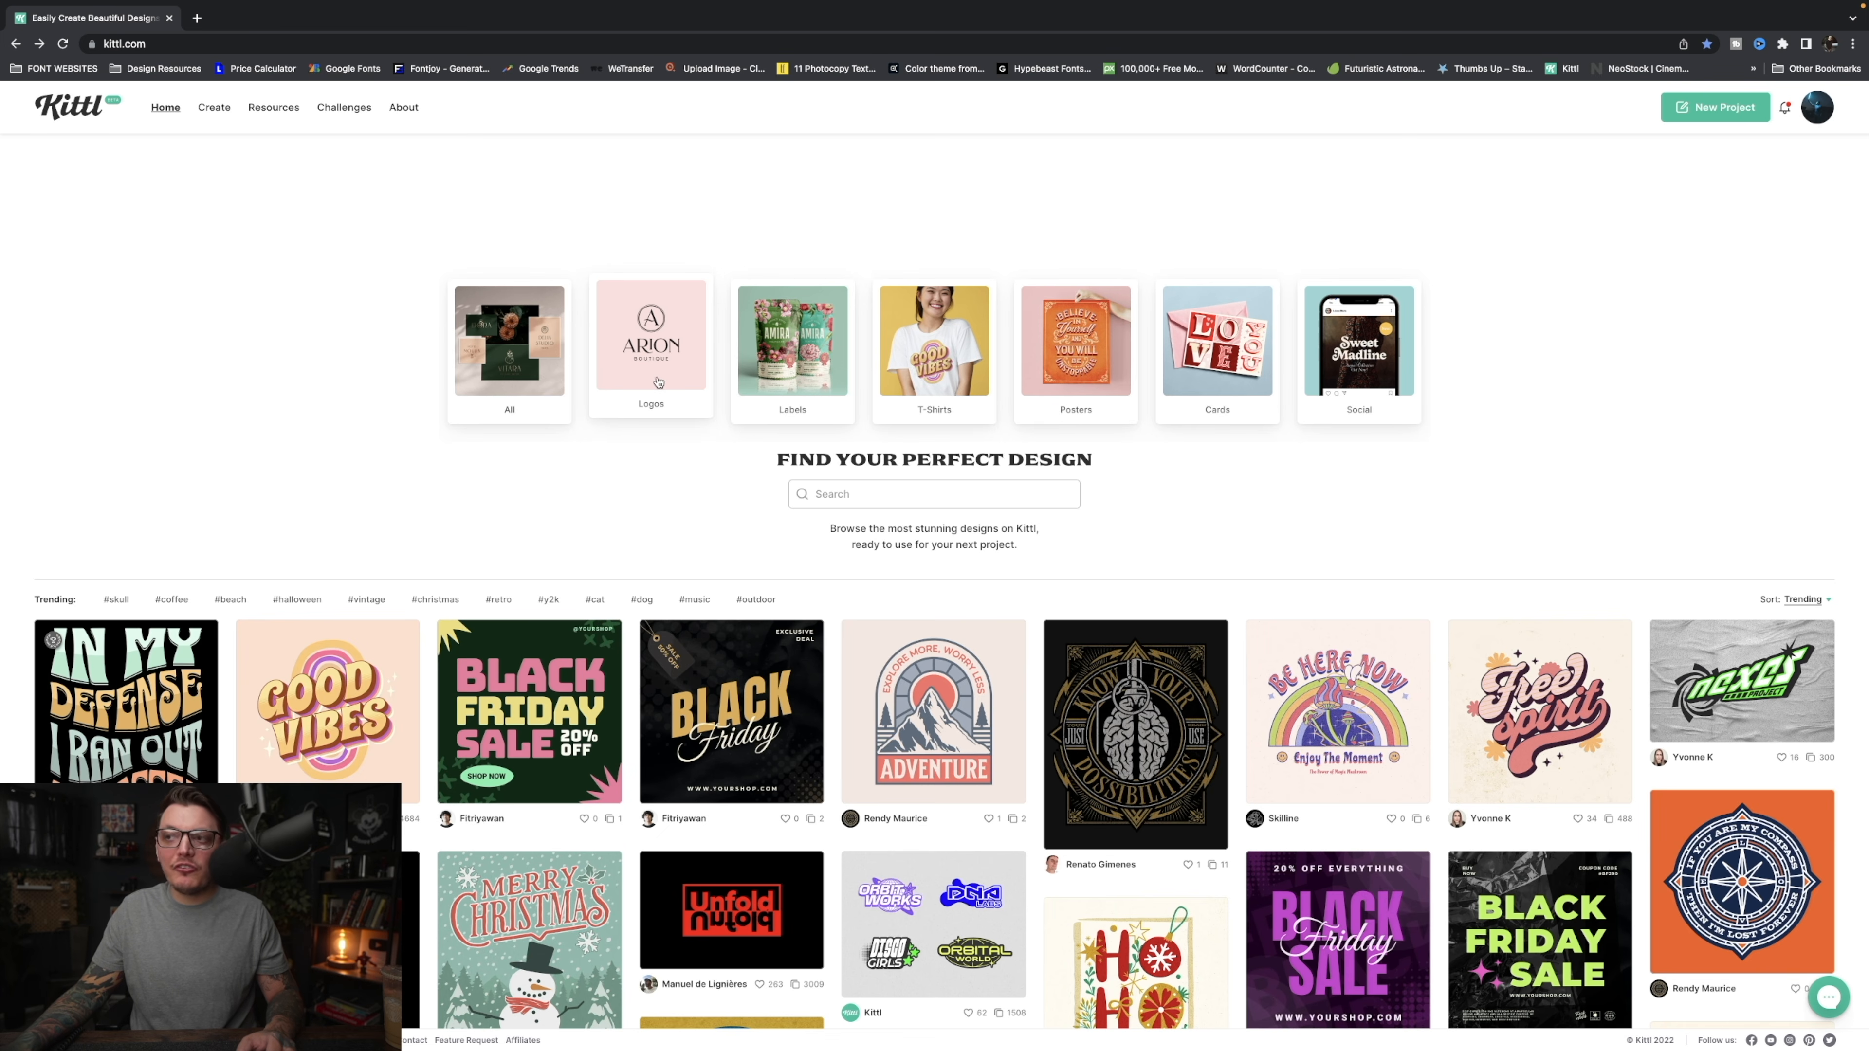
{"action": "scroll", "coordinate": [347, 289], "scroll_direction": "down", "scroll_amount": 2}
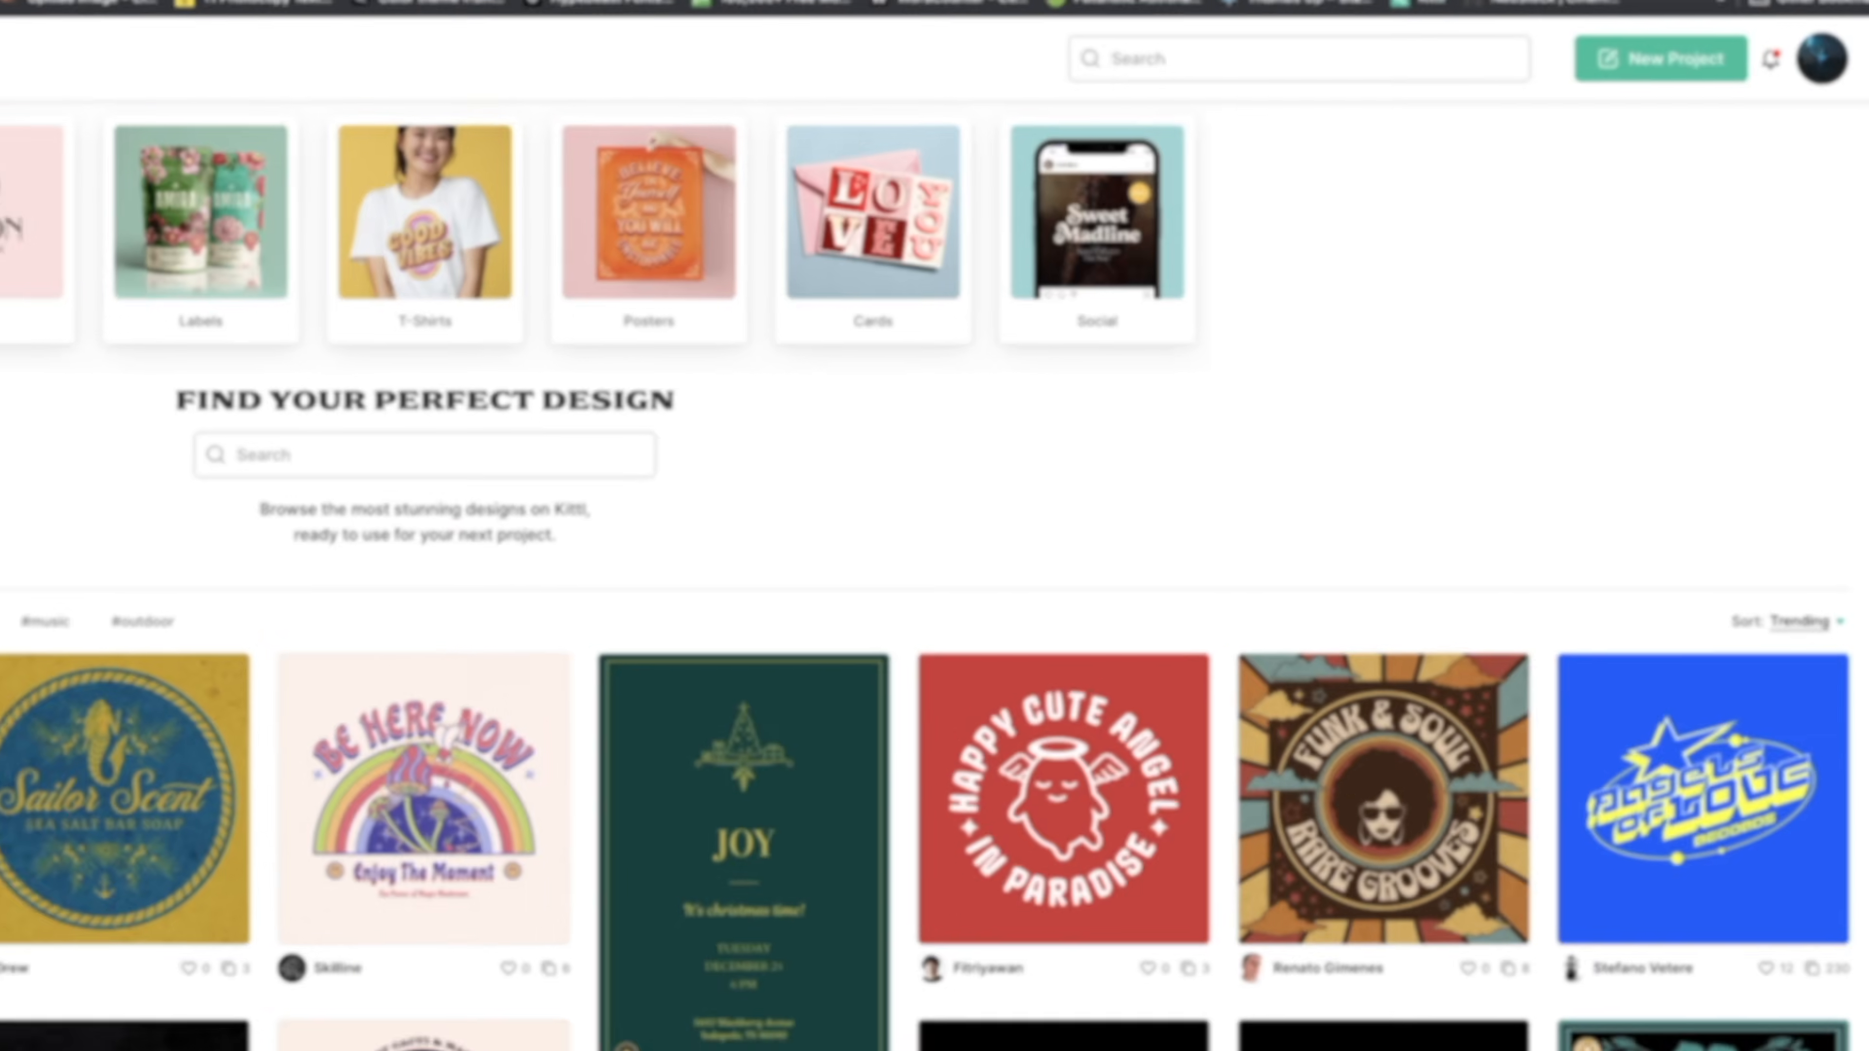
{"action": "left_click", "coordinate": [1677, 50]}
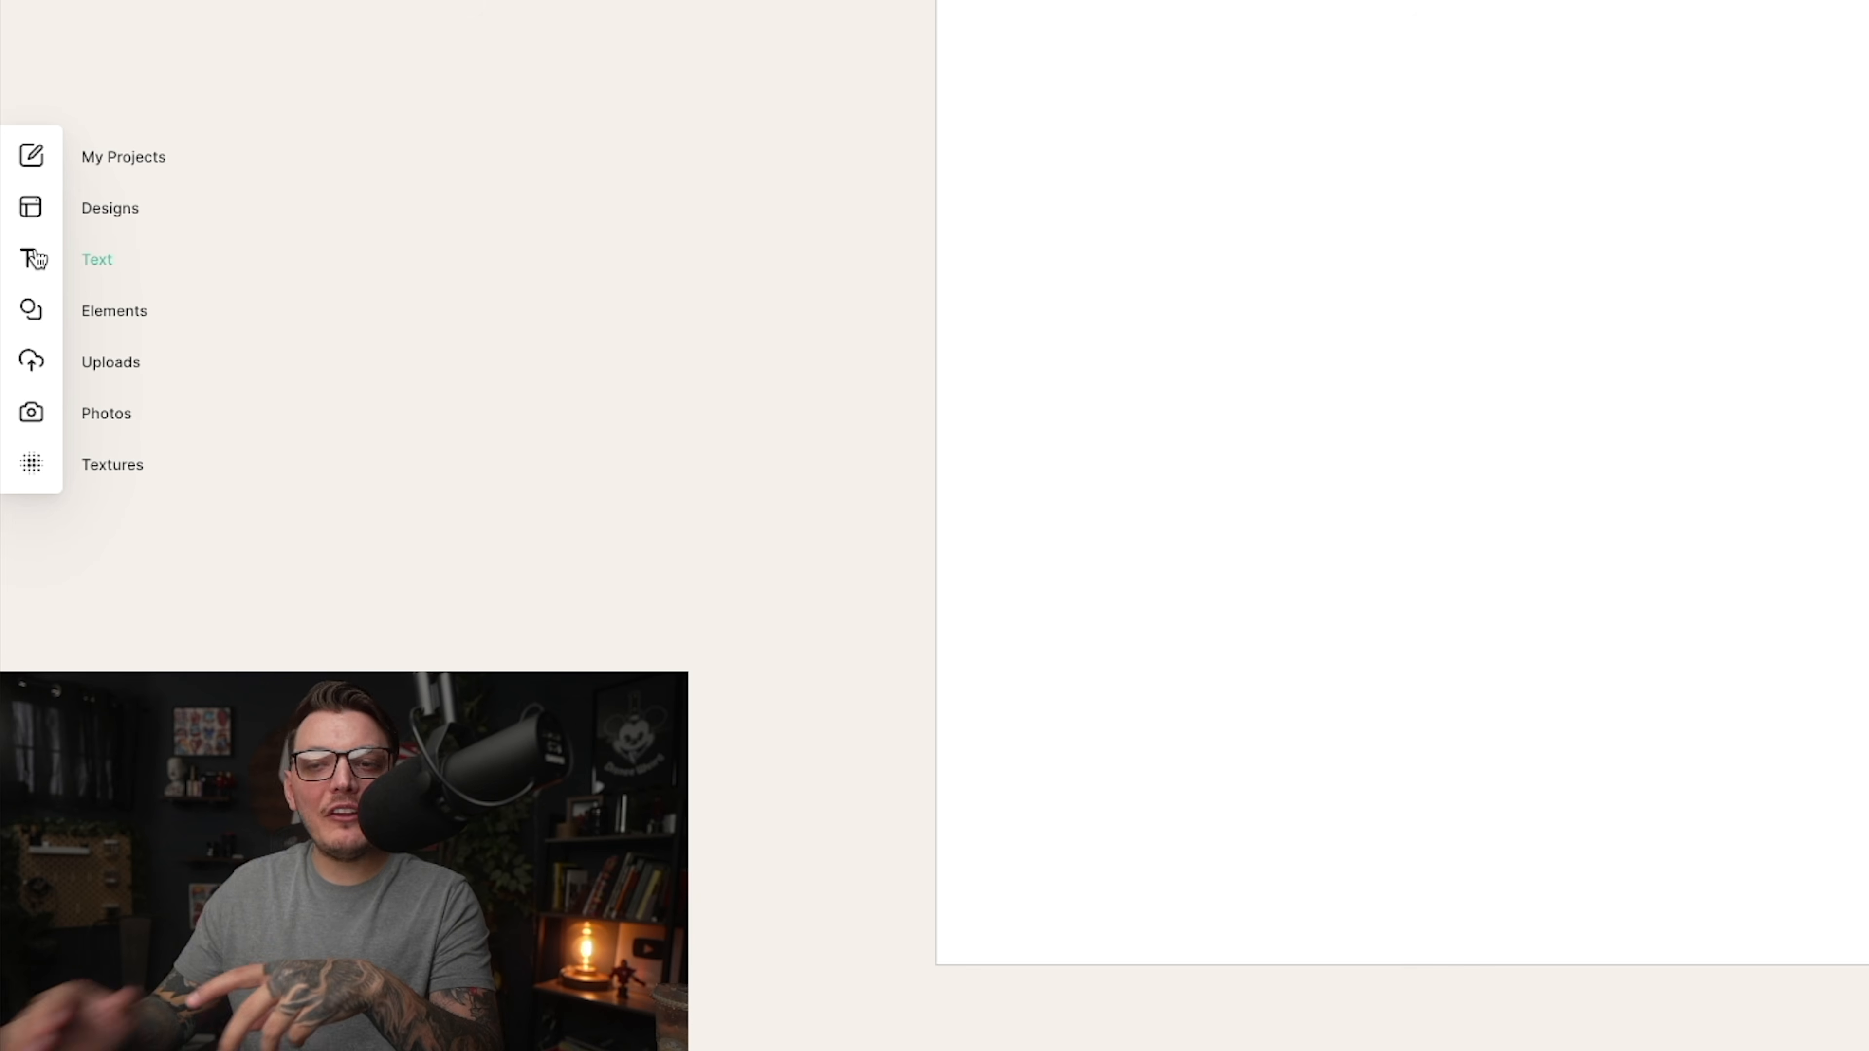
Add a headline reading "Y2K", enlarge it to about size 249 and place it near the middle of the canvas
{"action": "left_click", "coordinate": [84, 266]}
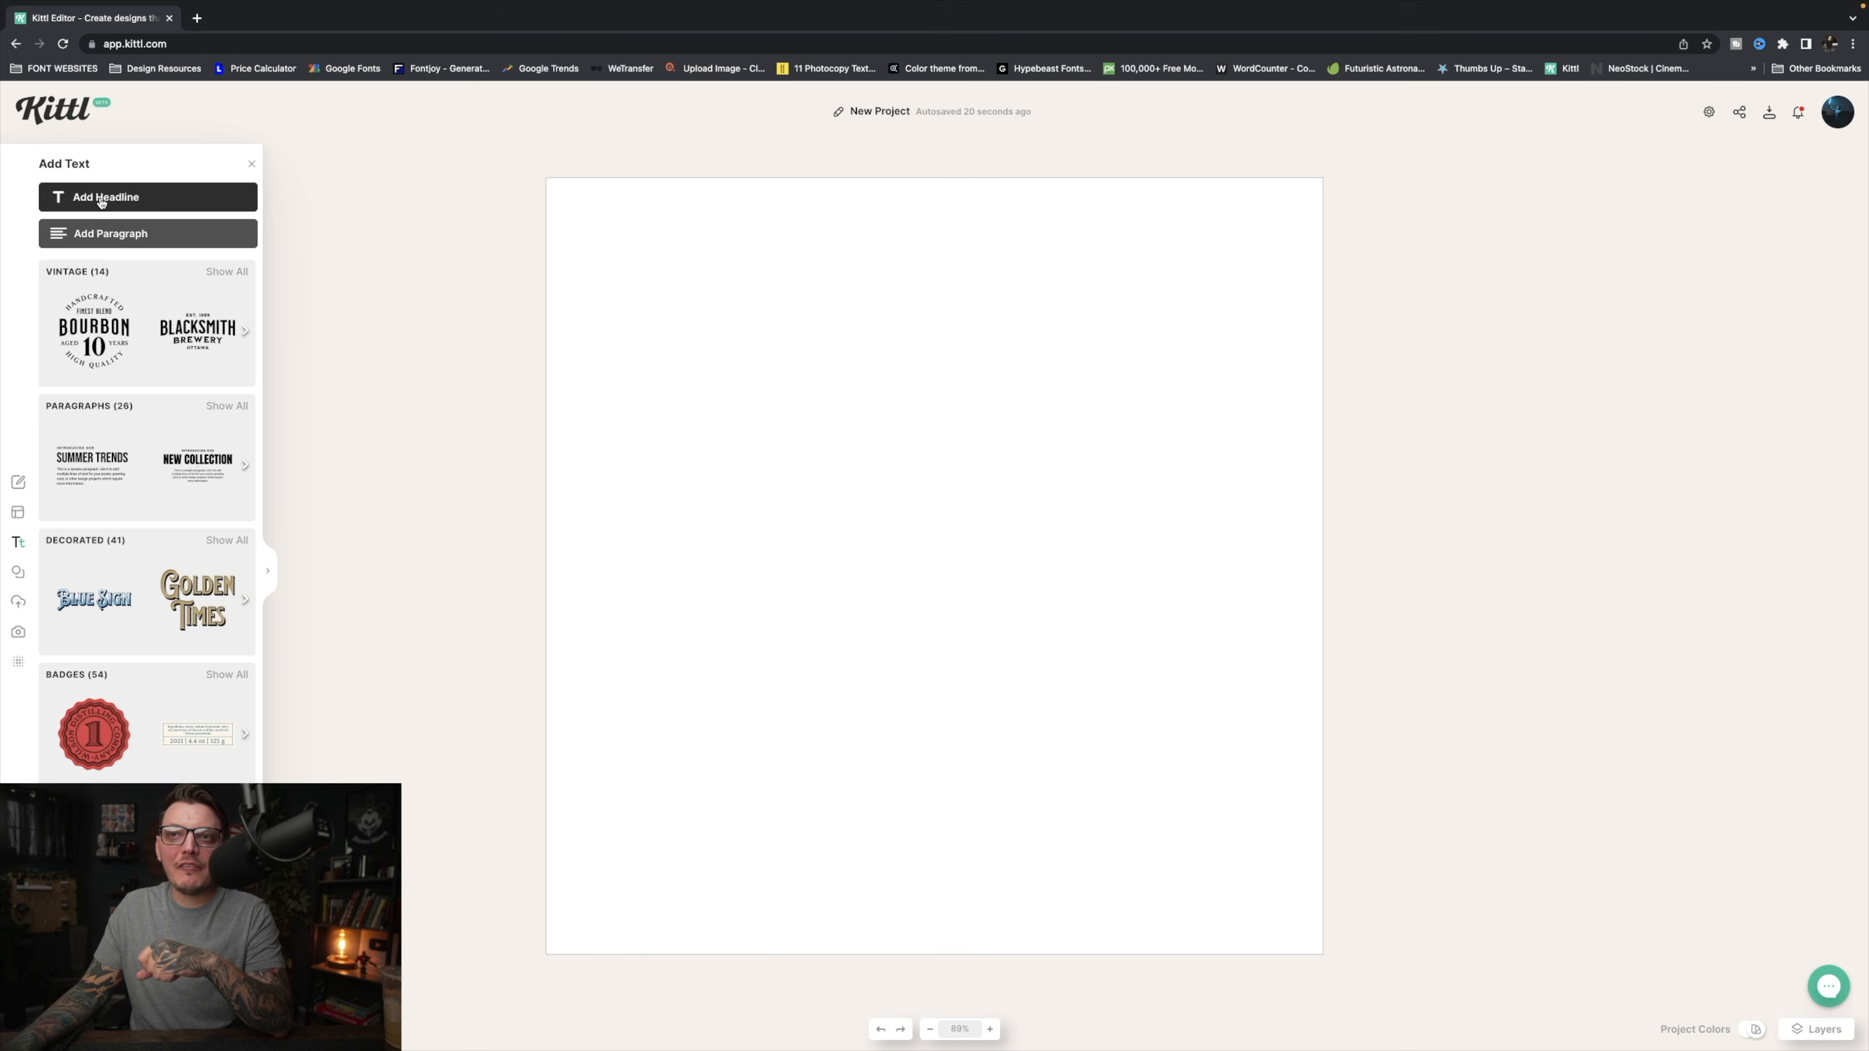
{"action": "left_click", "coordinate": [102, 202]}
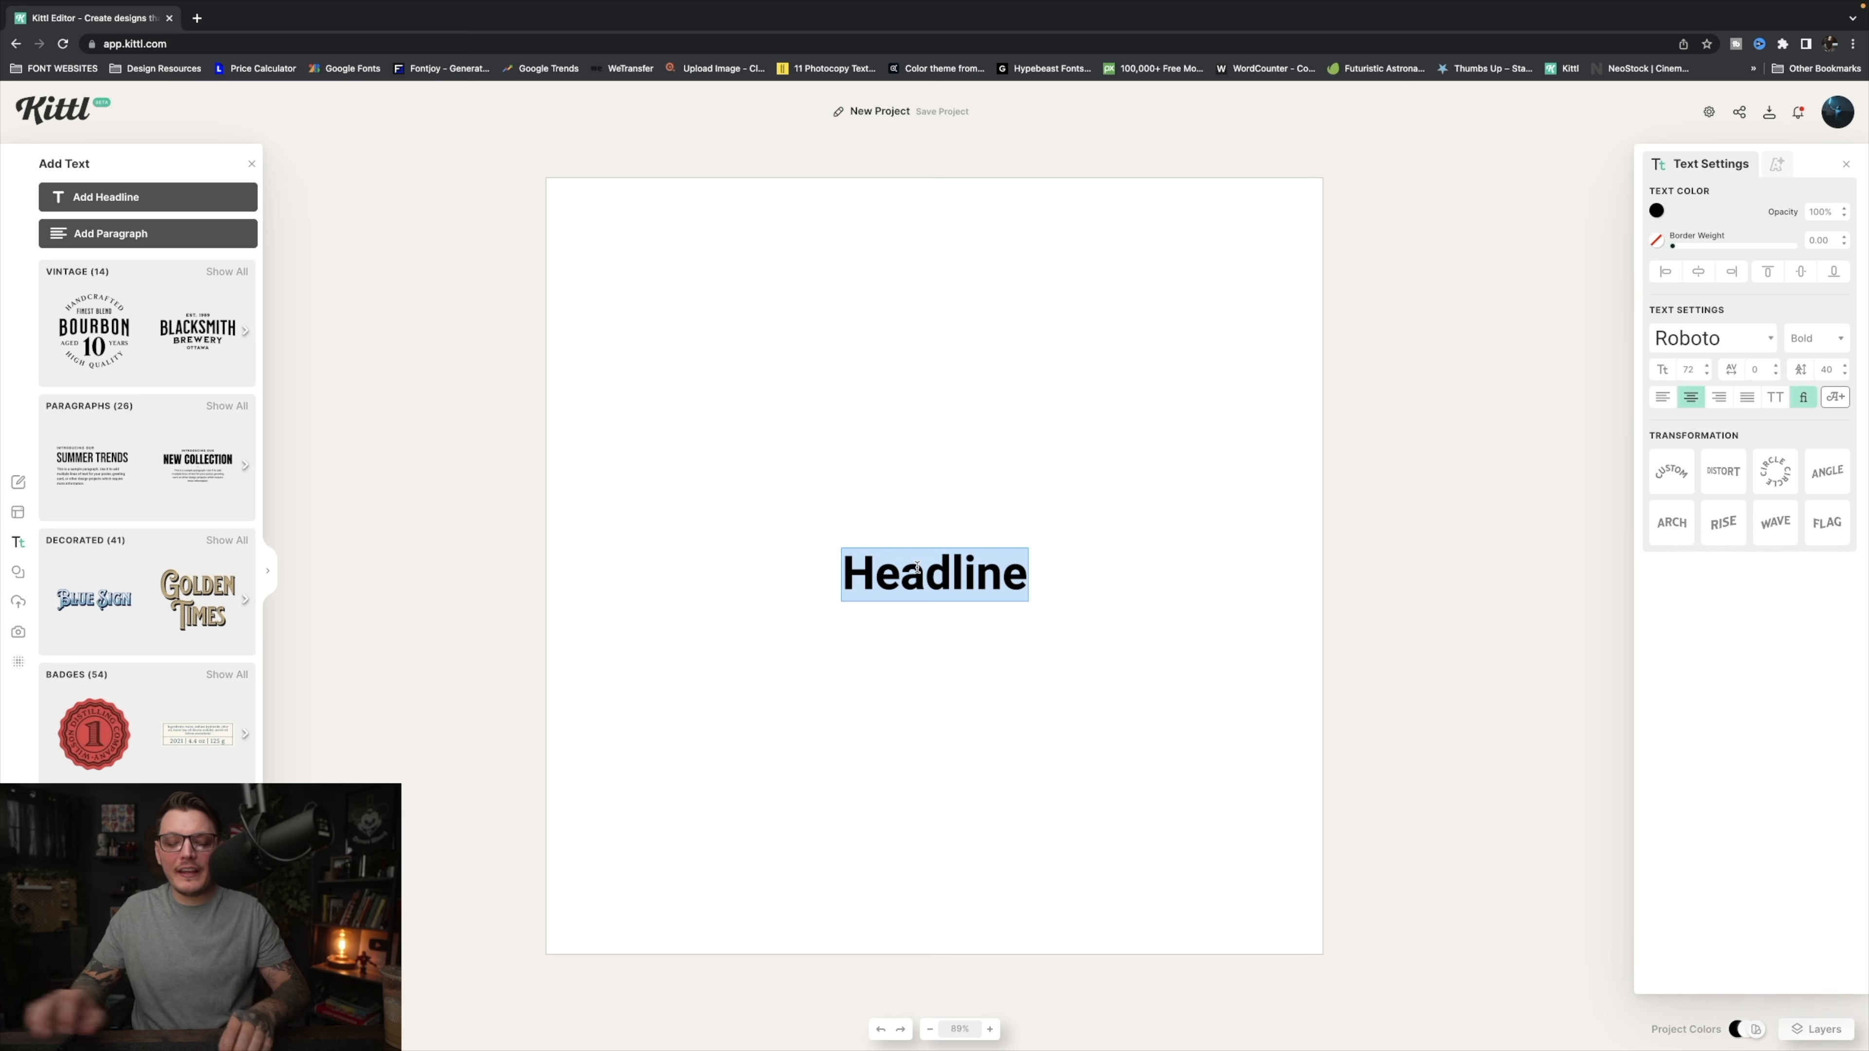
{"action": "type", "text": "Y2K"}
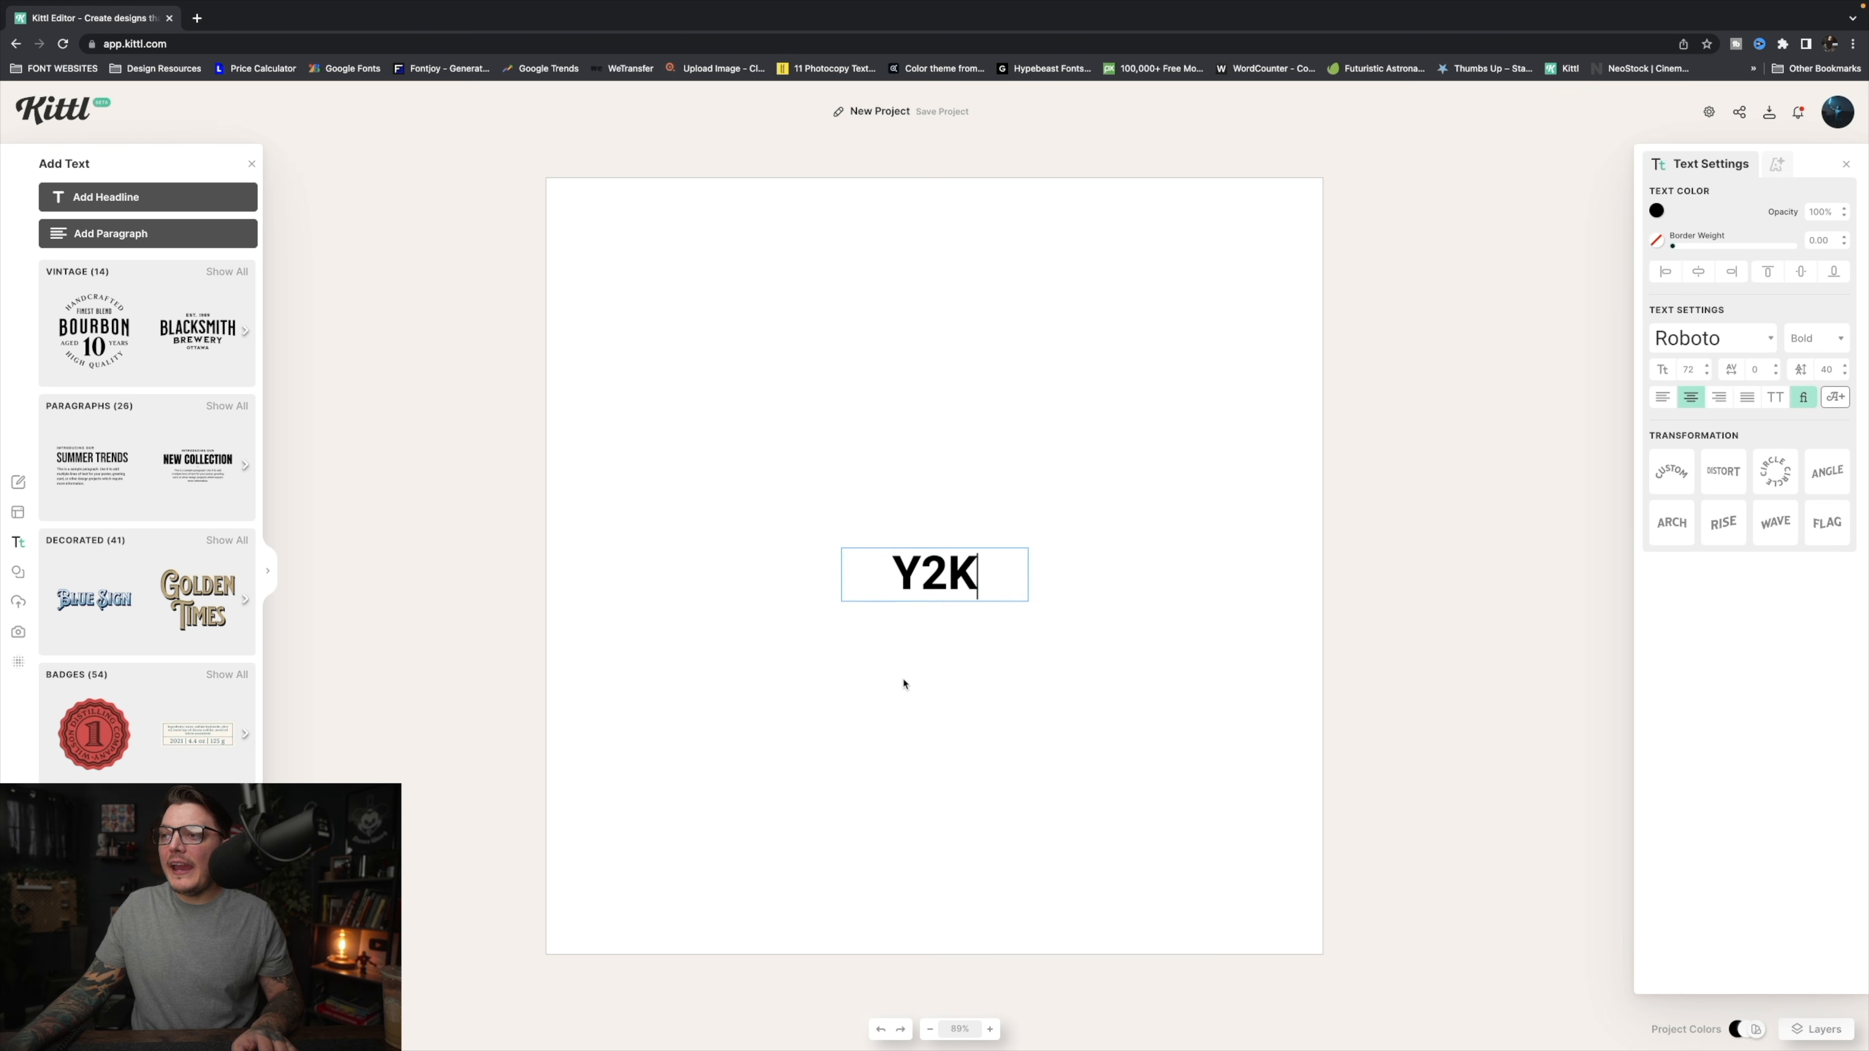
{"action": "key", "text": "Escape"}
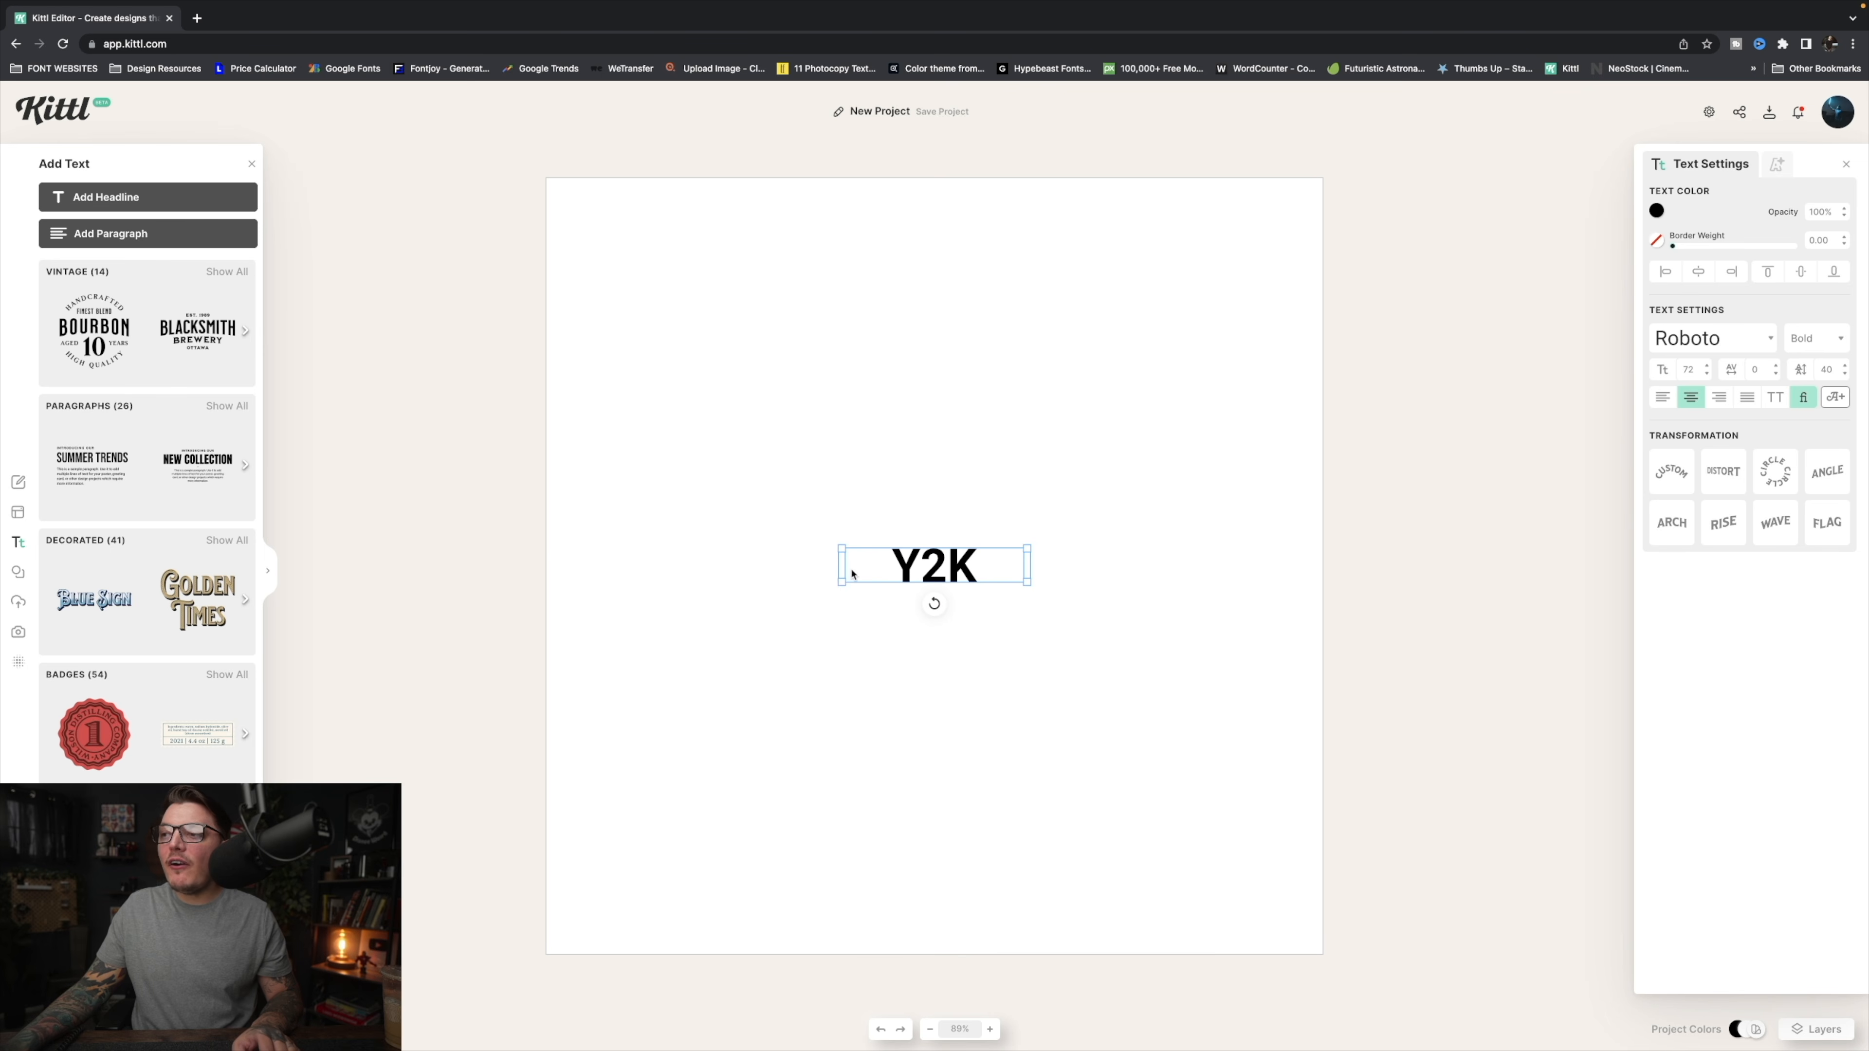
{"action": "left_click_drag", "start_coordinate": [842, 580], "coordinate": [390, 681]}
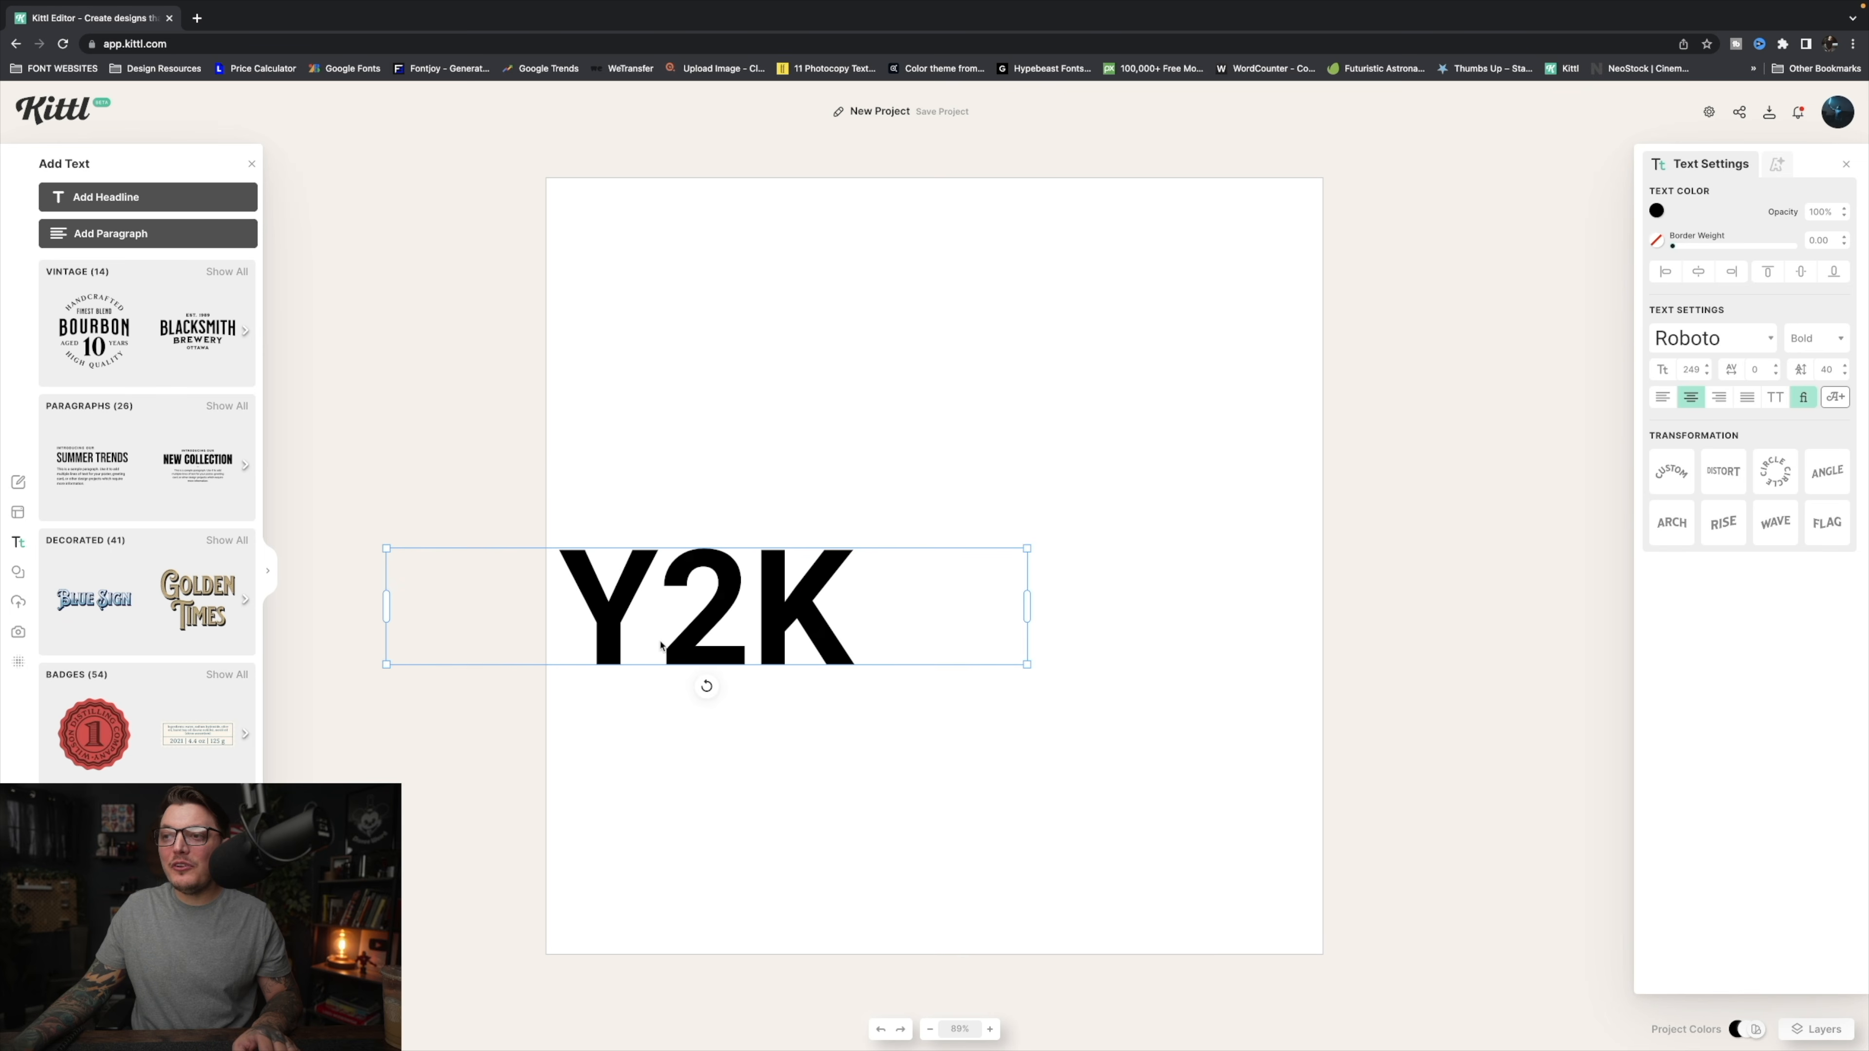
{"action": "left_click_drag", "start_coordinate": [676, 629], "coordinate": [822, 540]}
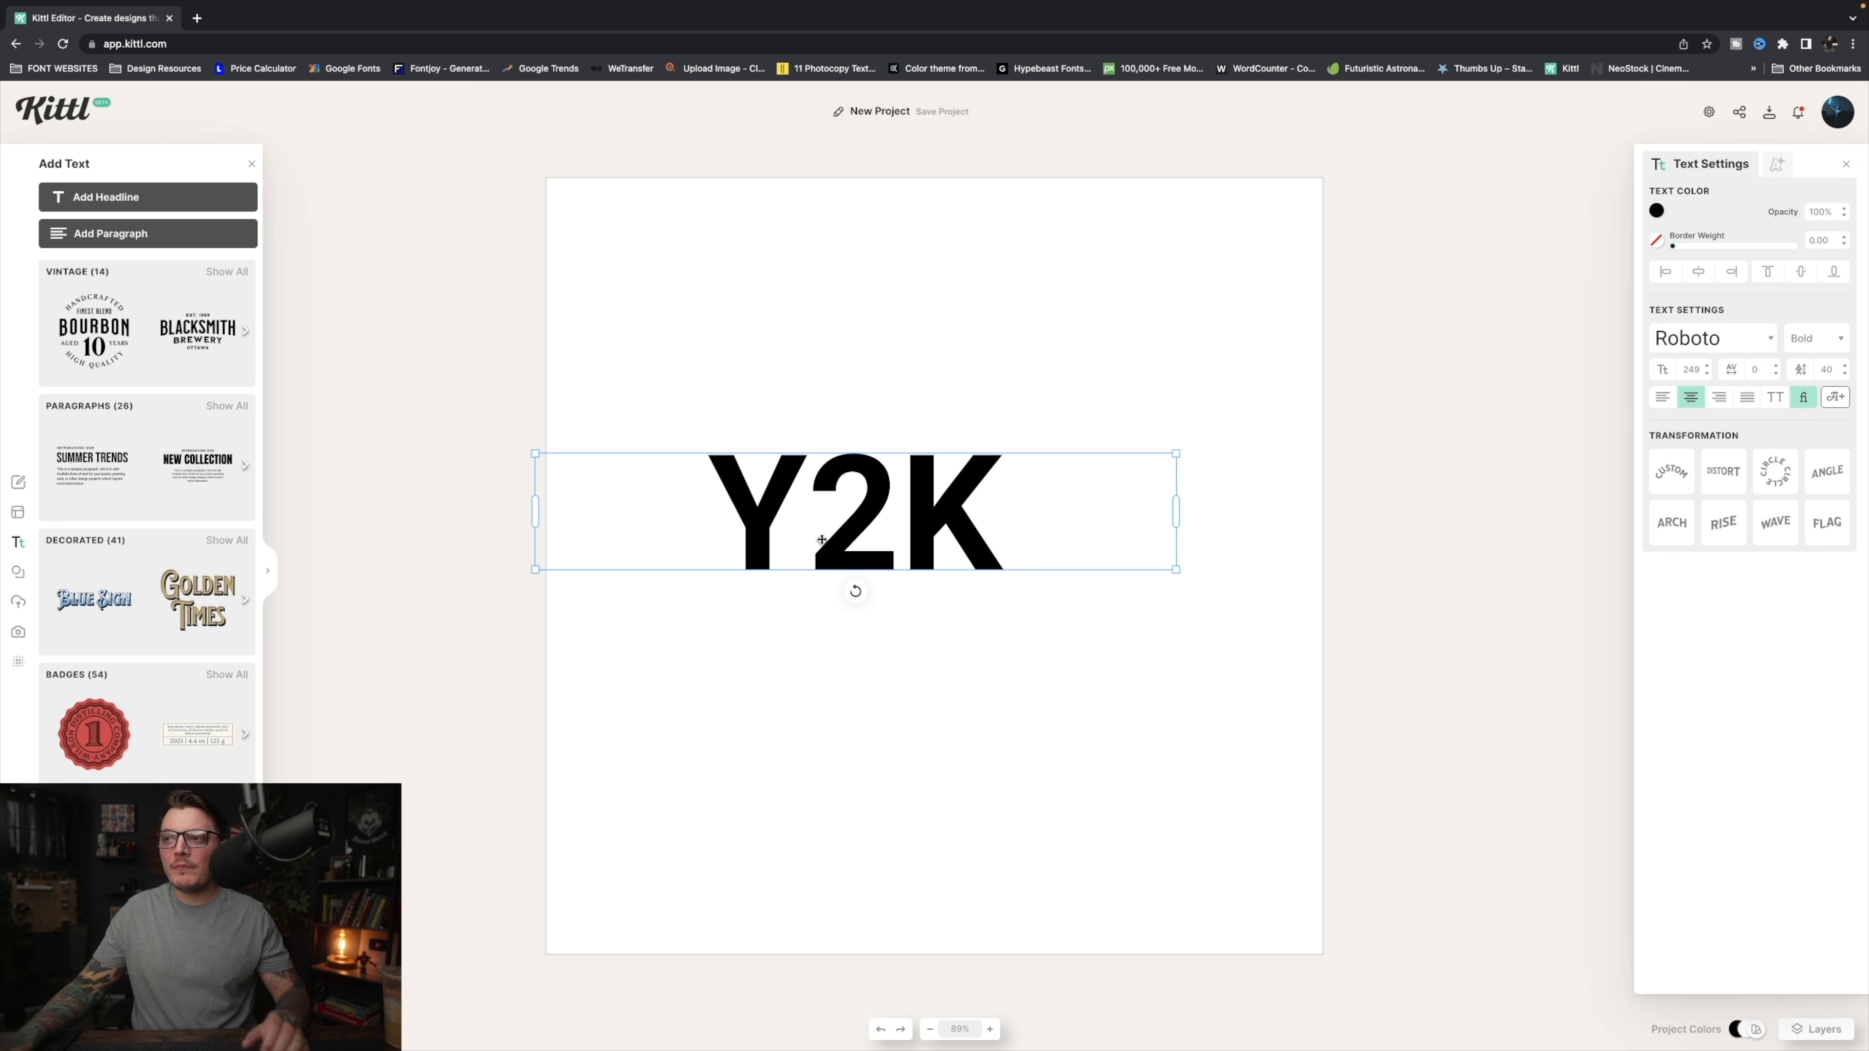
Set the Y2K headline in Basement Grotesque Black and centre it horizontally in the canvas's upper half
{"action": "double_click", "coordinate": [827, 529]}
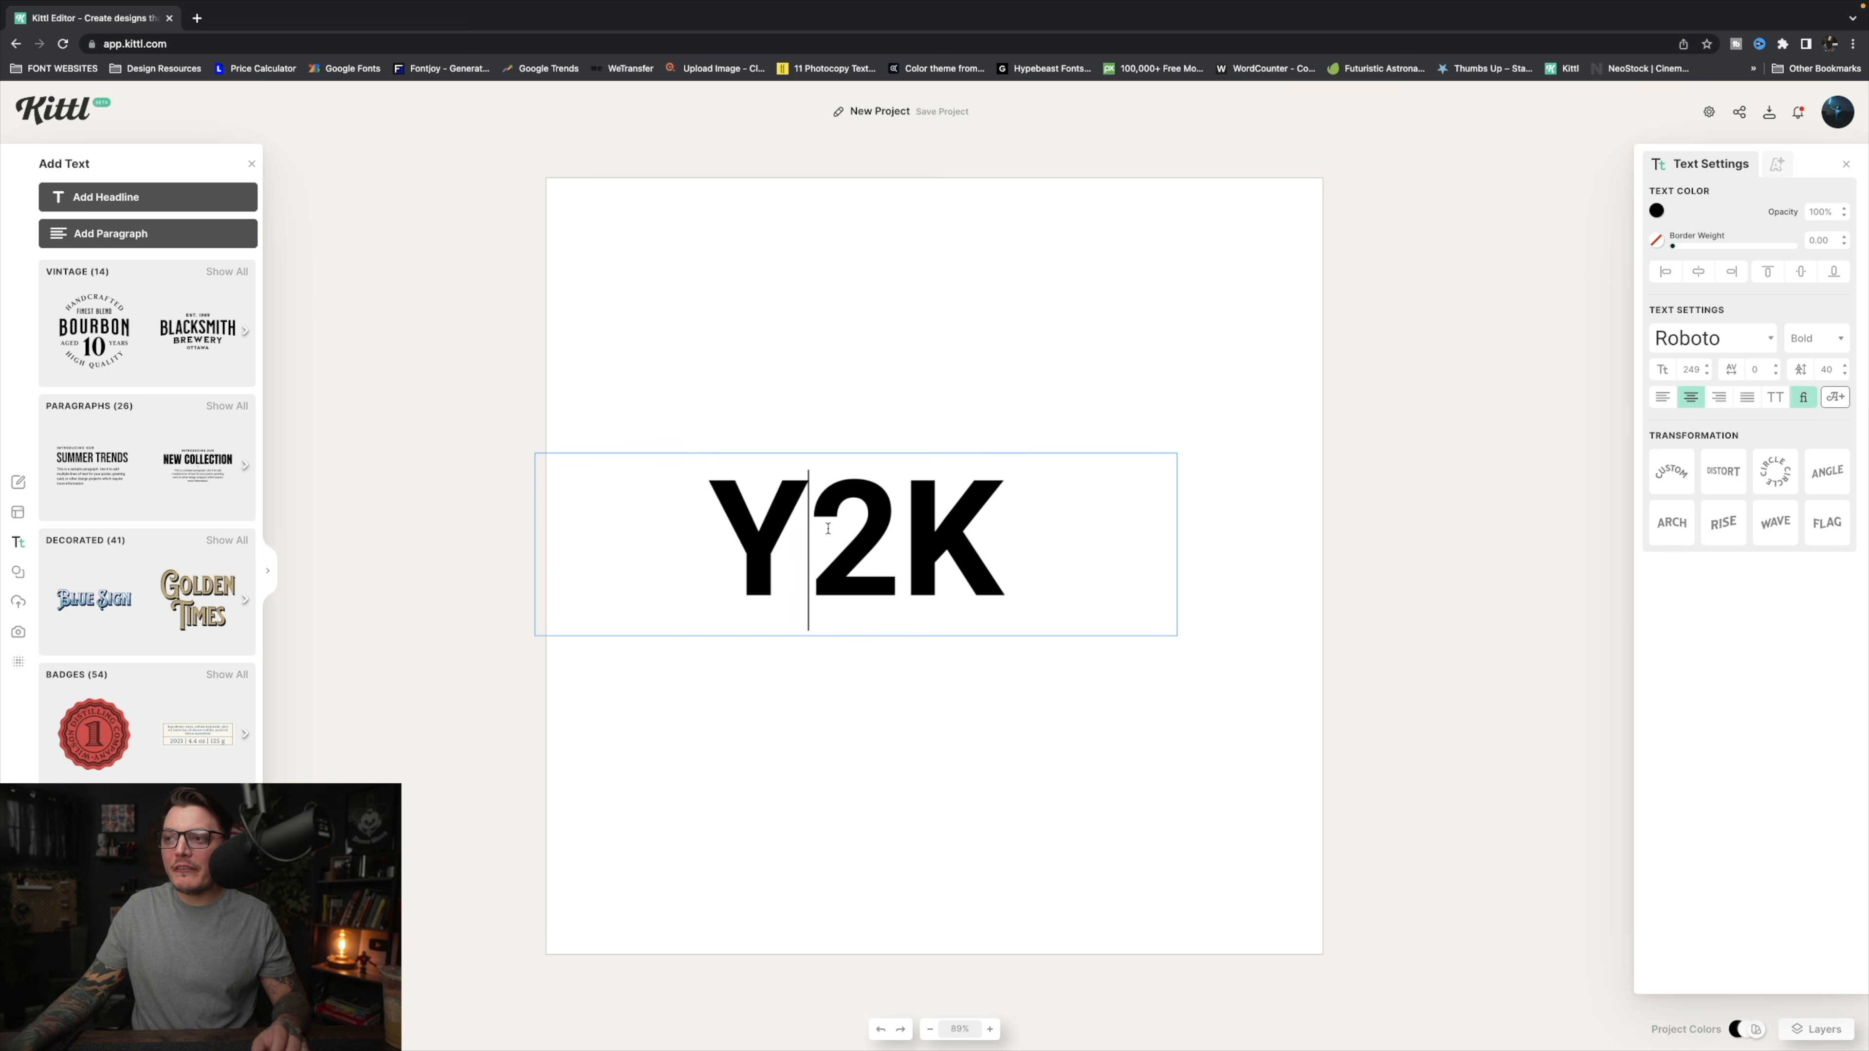
{"action": "left_click", "coordinate": [1748, 345]}
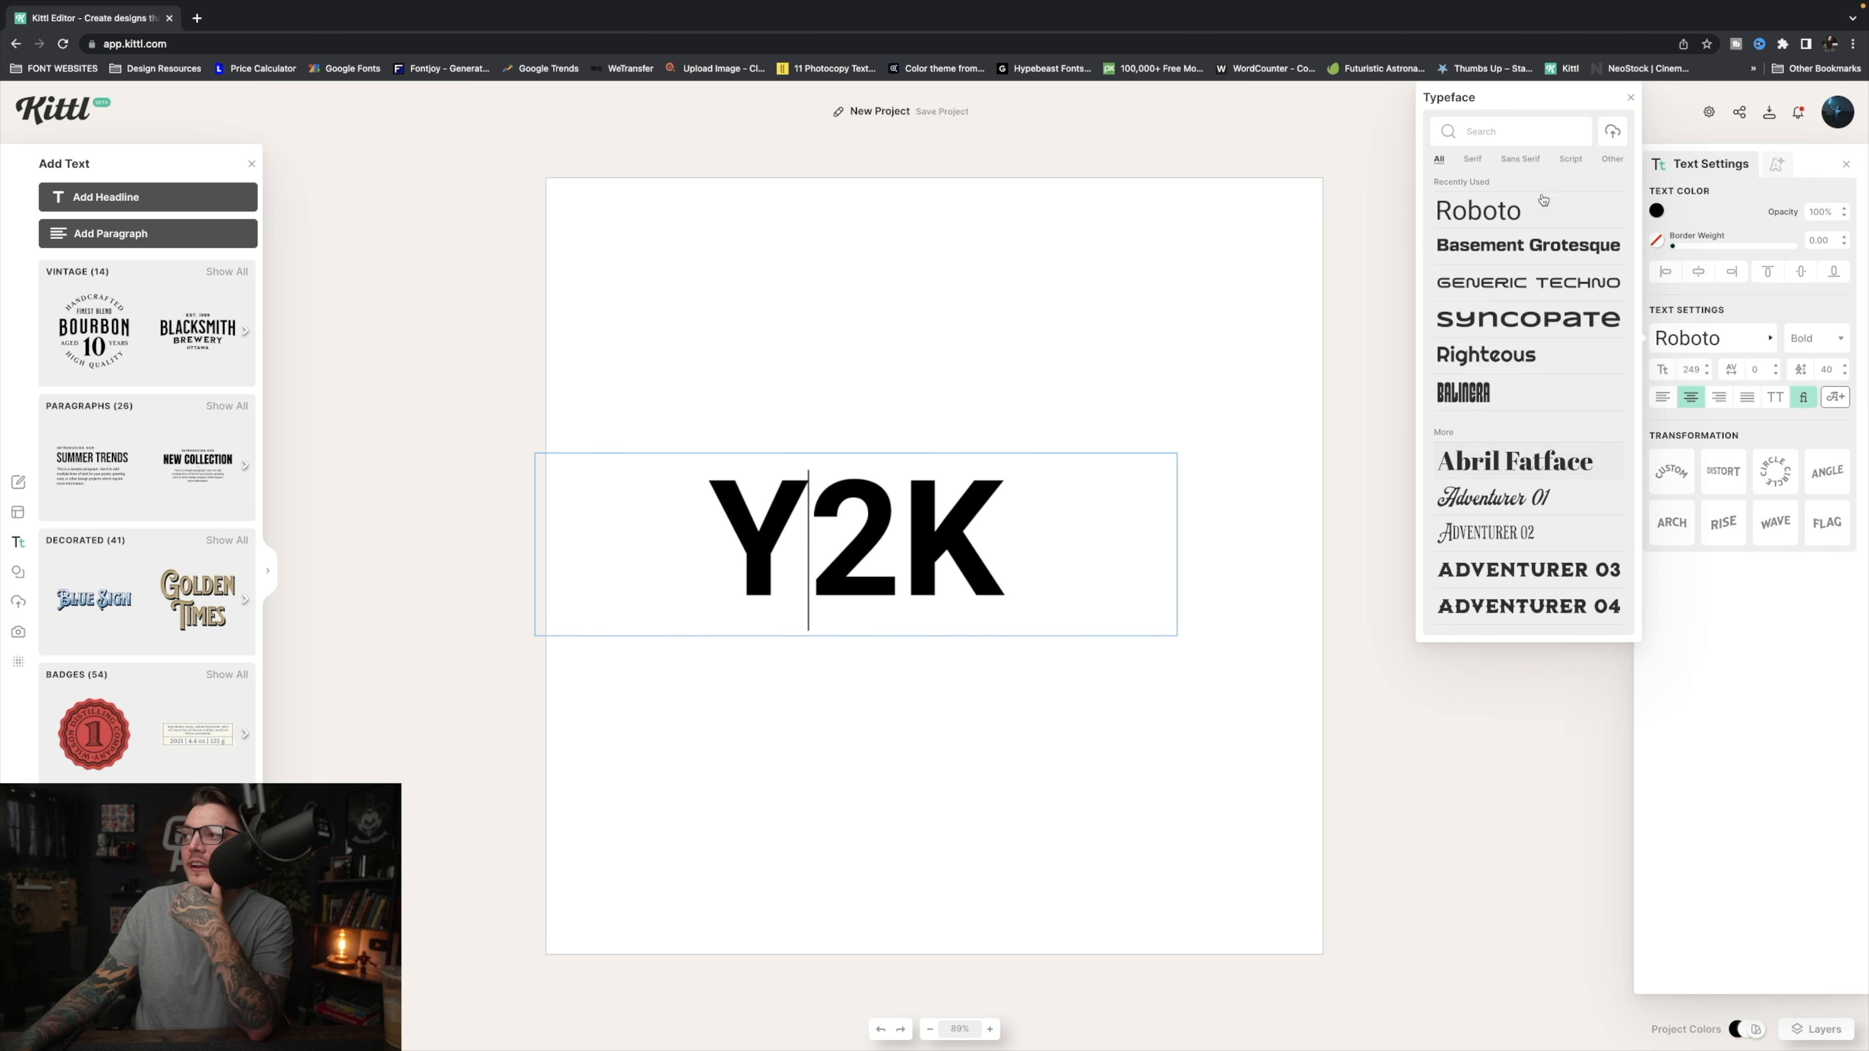
{"action": "left_click", "coordinate": [1530, 252]}
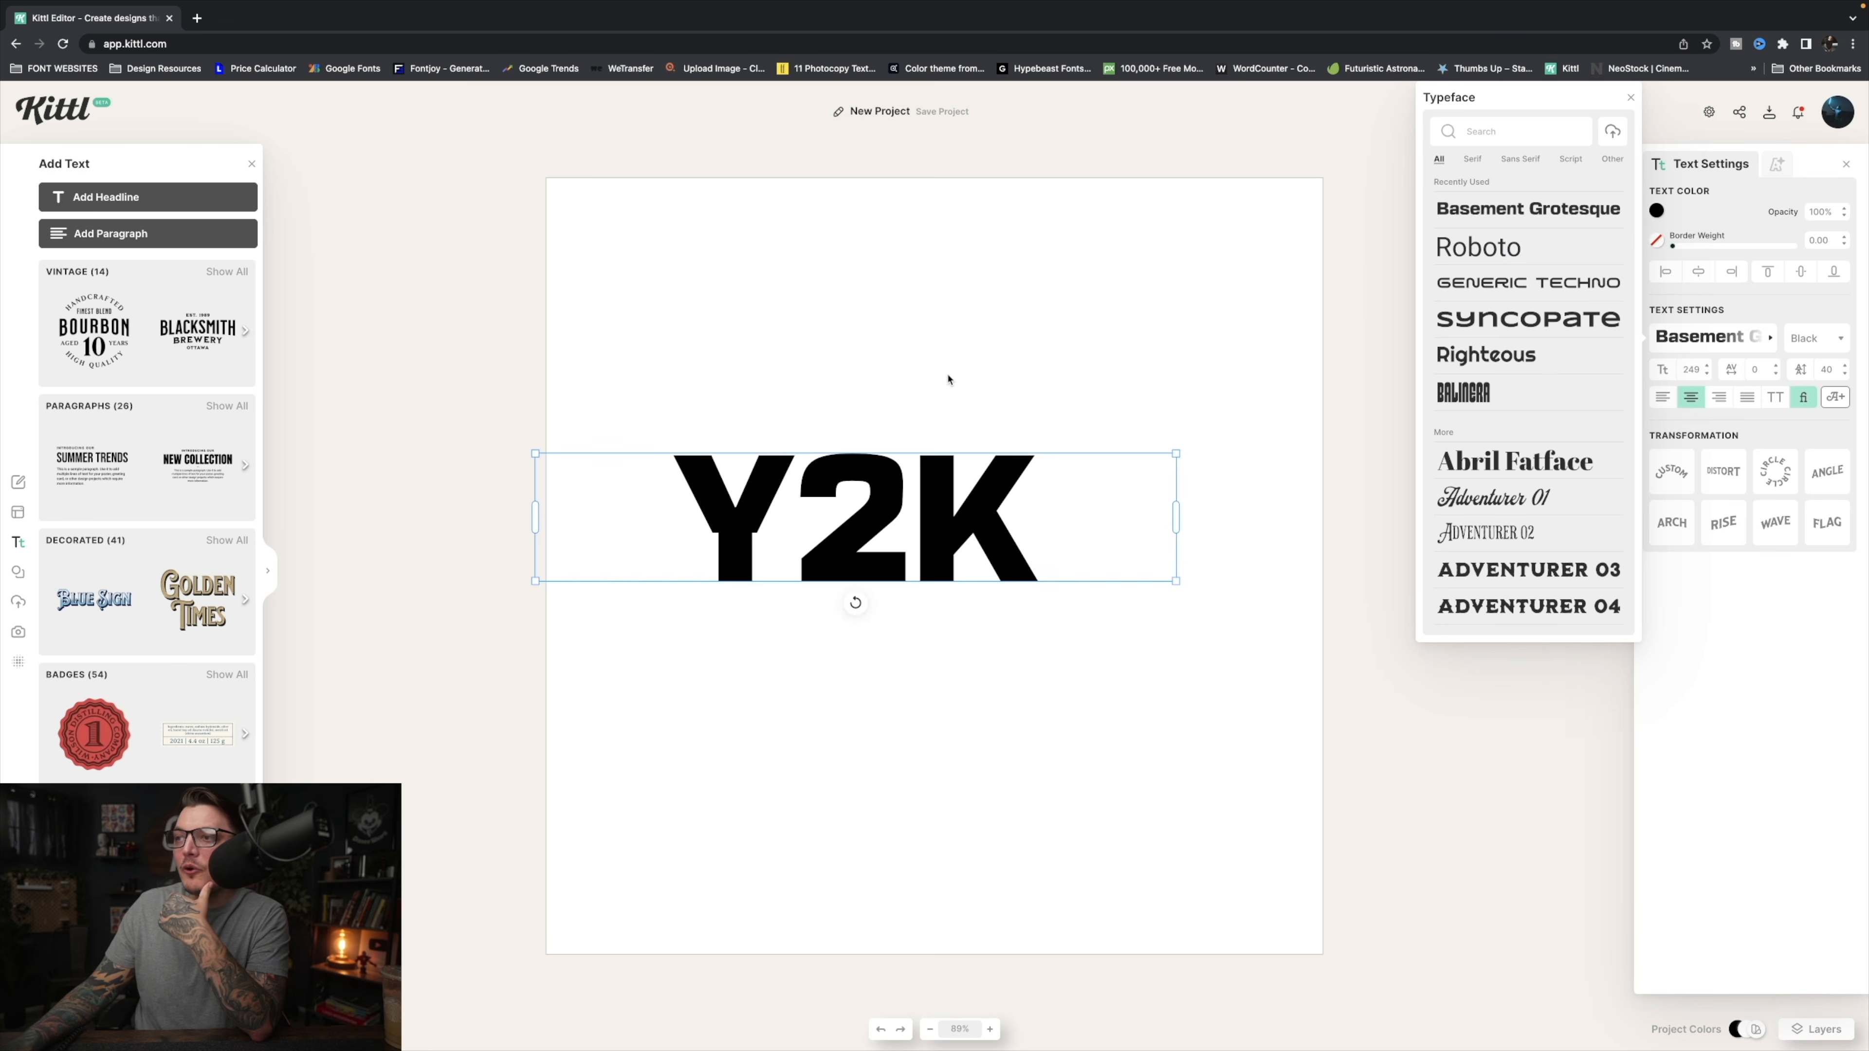
{"action": "left_click", "coordinate": [970, 591]}
{"action": "left_click", "coordinate": [887, 508]}
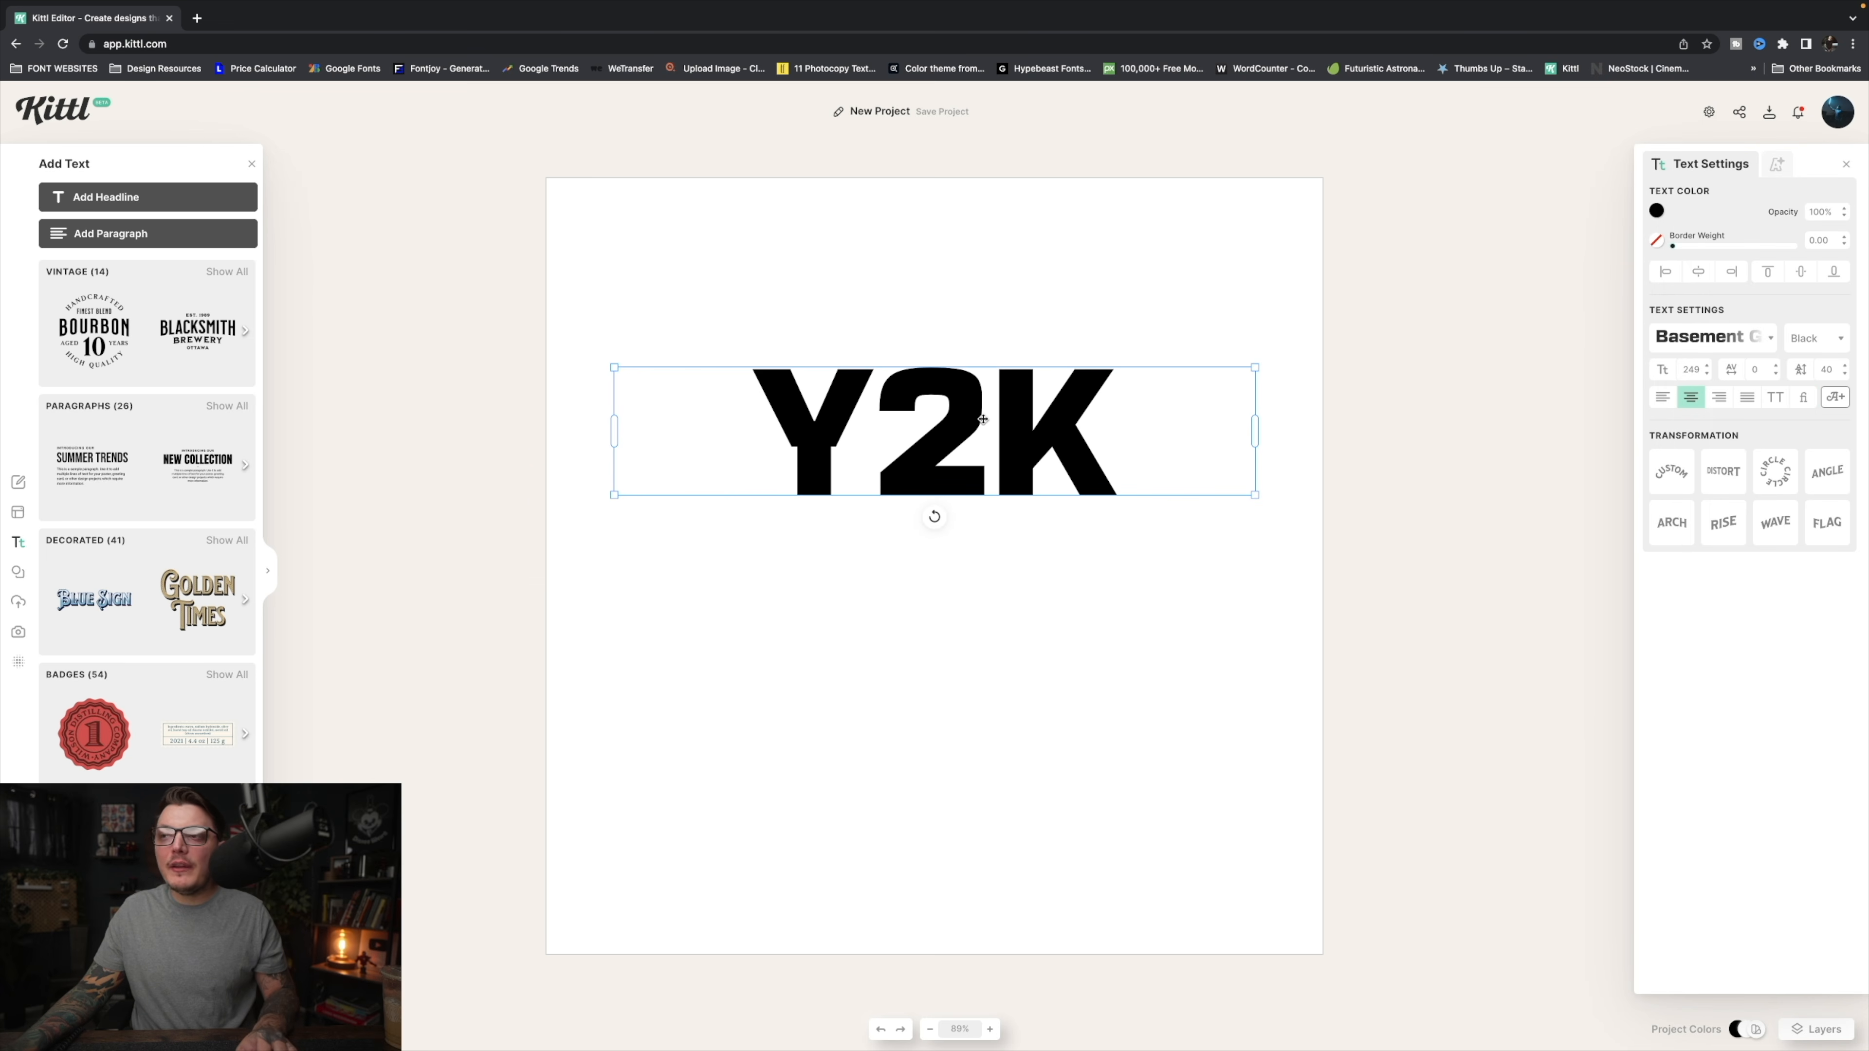
Duplicate the Y2K headline directly below the original and change the copy's text to "LOGO"
{"action": "left_click_drag", "start_coordinate": [973, 395], "coordinate": [971, 536]}
{"action": "left_click", "coordinate": [935, 557]}
{"action": "left_click", "coordinate": [921, 557]}
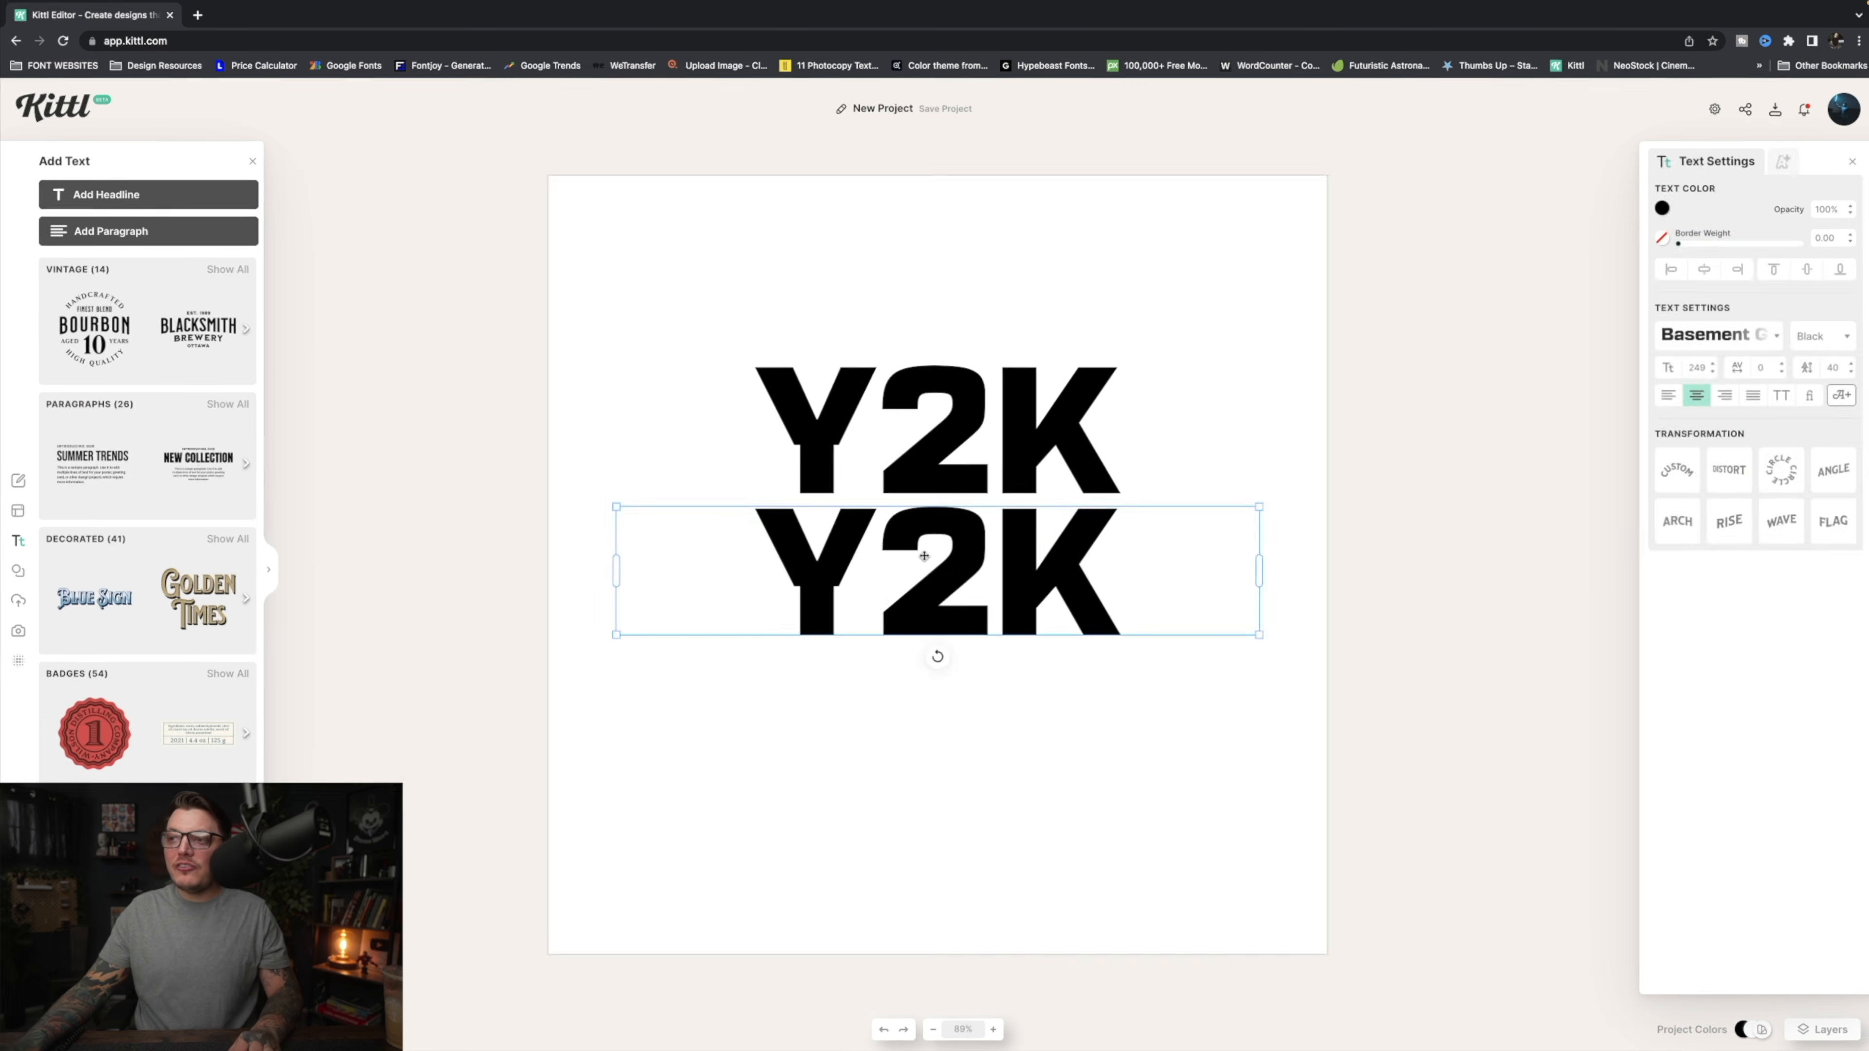
{"action": "double_click", "coordinate": [925, 556]}
{"action": "key", "text": "ctrl+a"}
{"action": "type", "text": "LOG"}
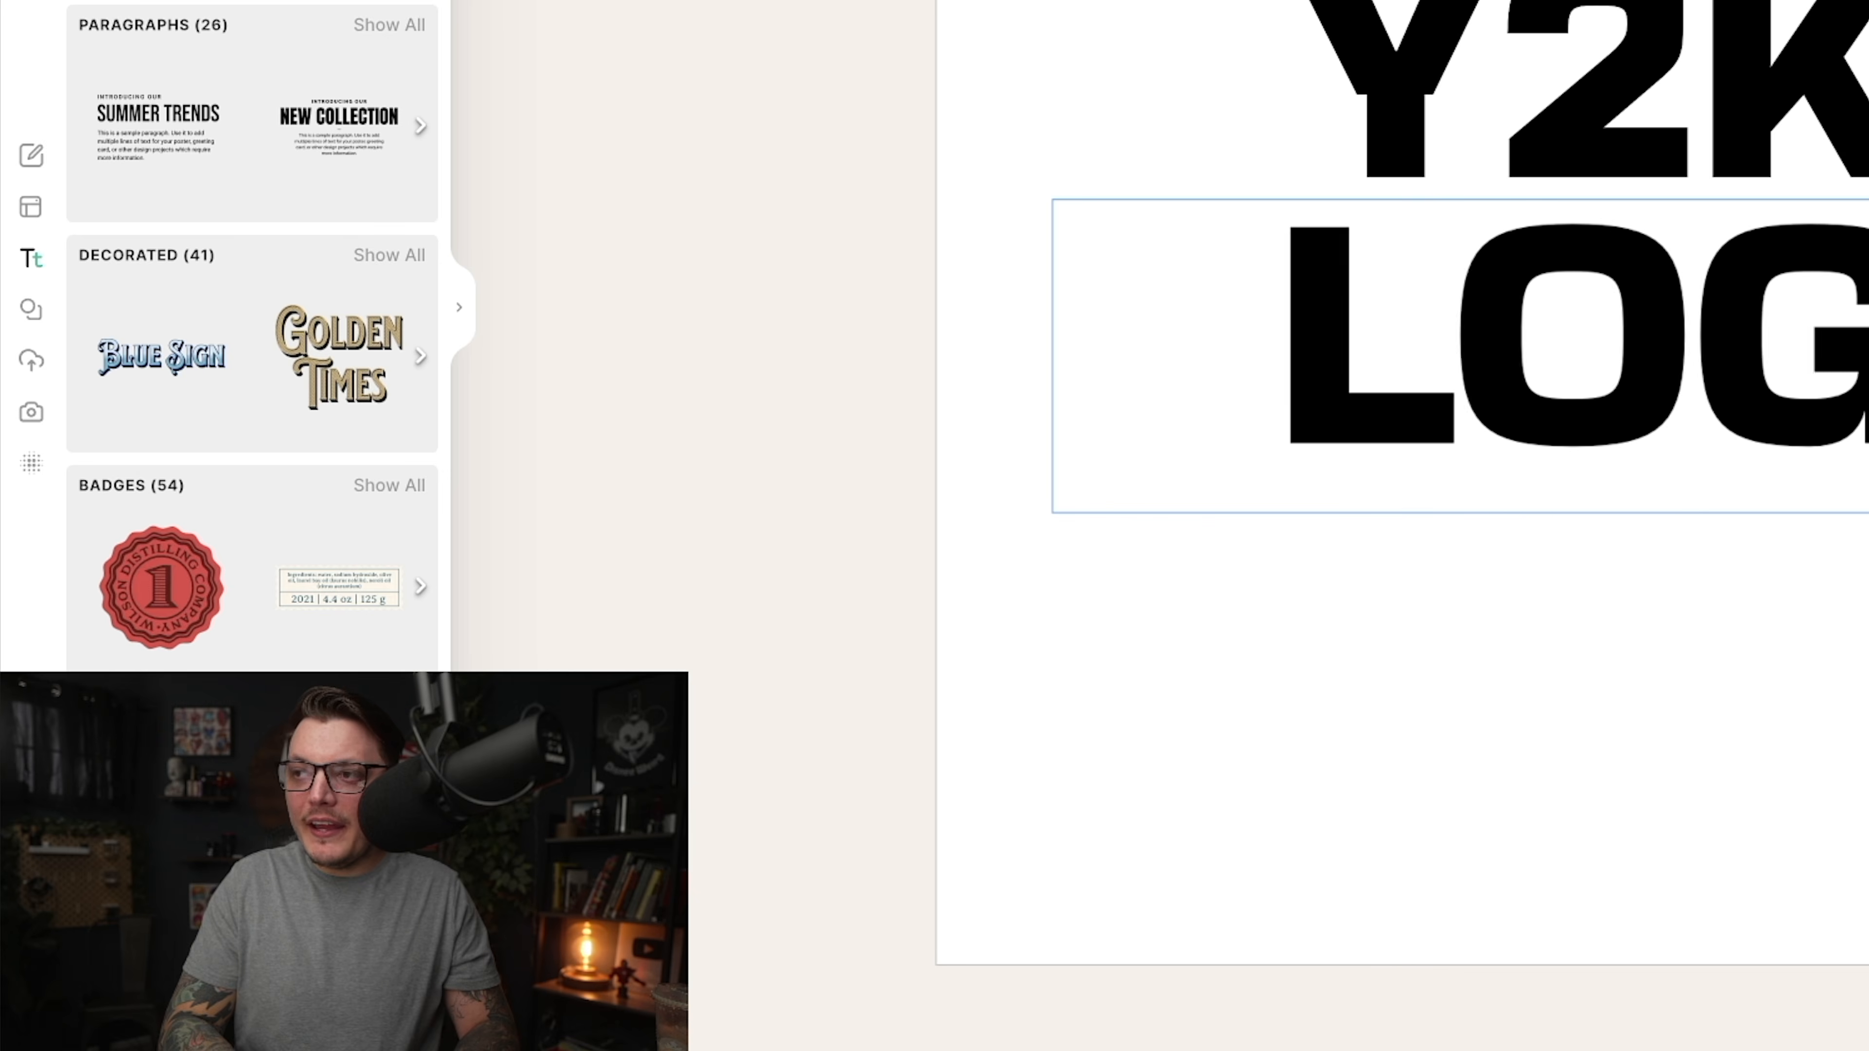
{"action": "type", "text": "OO"}
{"action": "left_click", "coordinate": [1593, 555]}
{"action": "left_click", "coordinate": [1594, 556]}
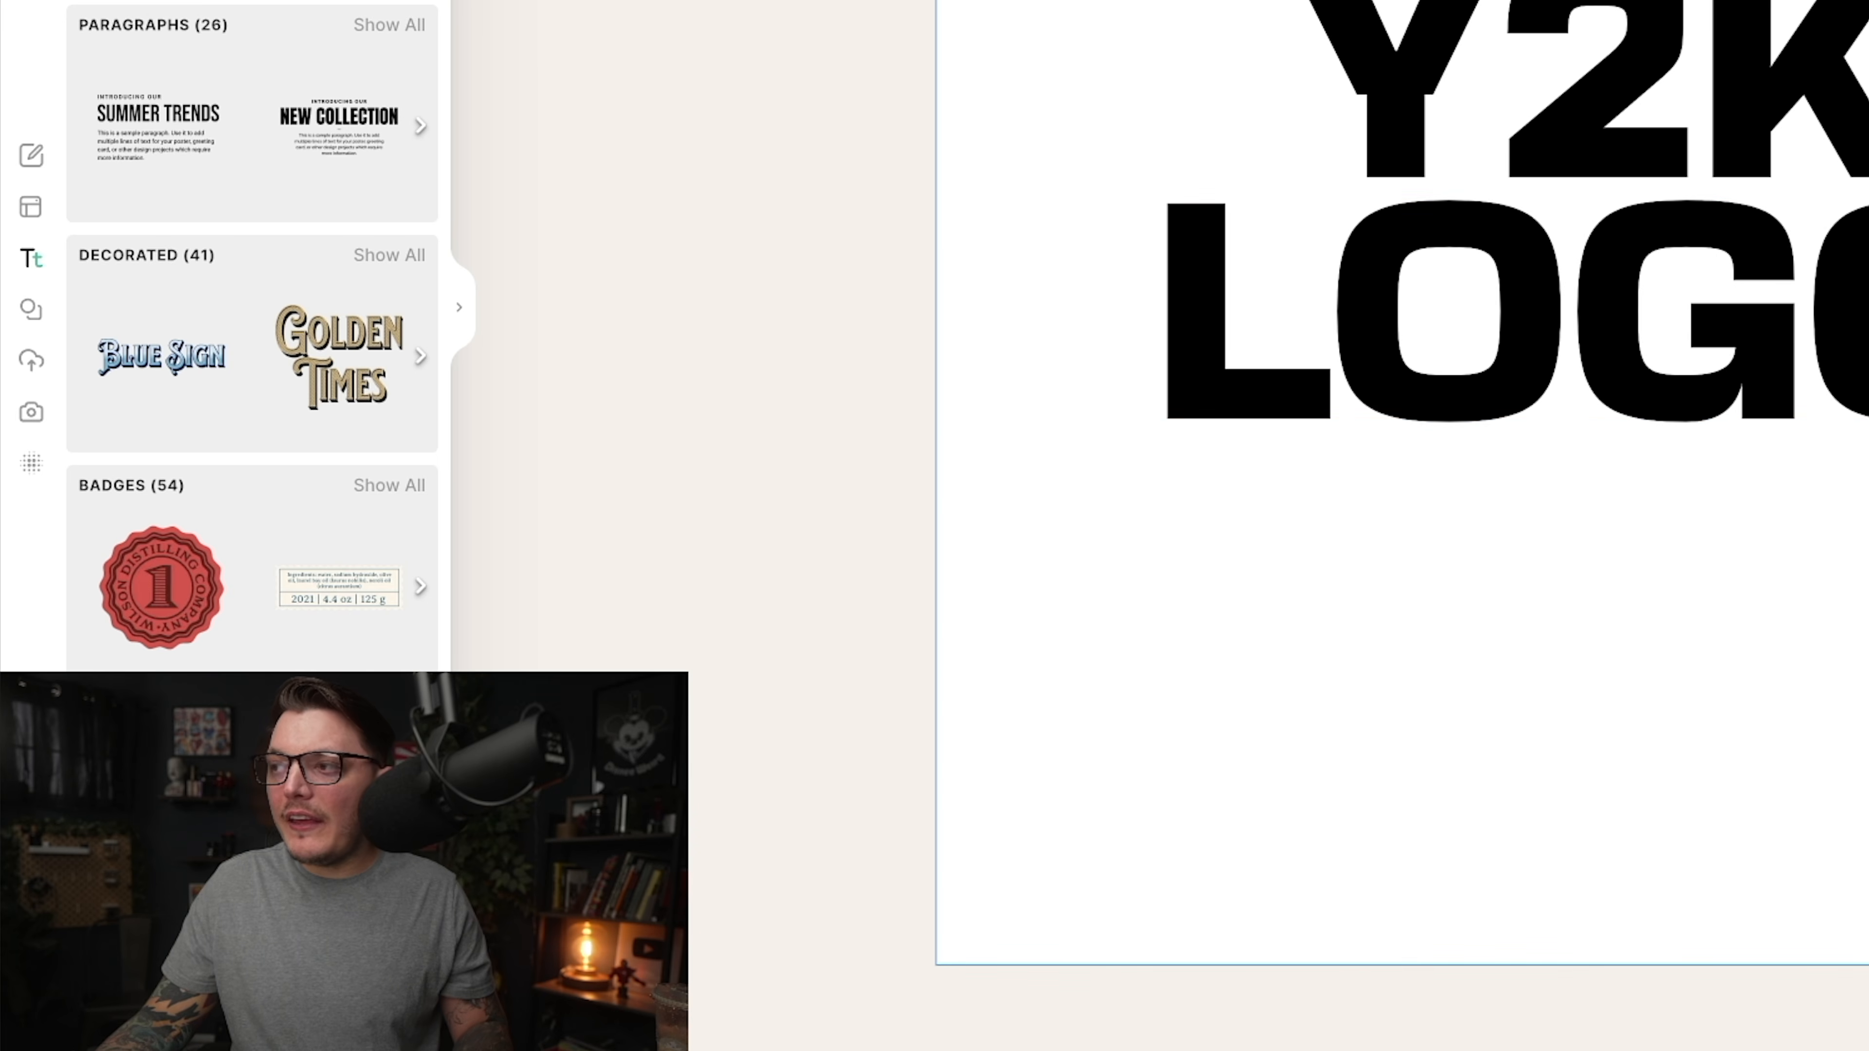
Shrink the LOGO text to about size 92 and place it just beneath the right part of Y2K
{"action": "left_click", "coordinate": [1847, 309]}
{"action": "left_click_drag", "start_coordinate": [1867, 200], "coordinate": [1460, 339]}
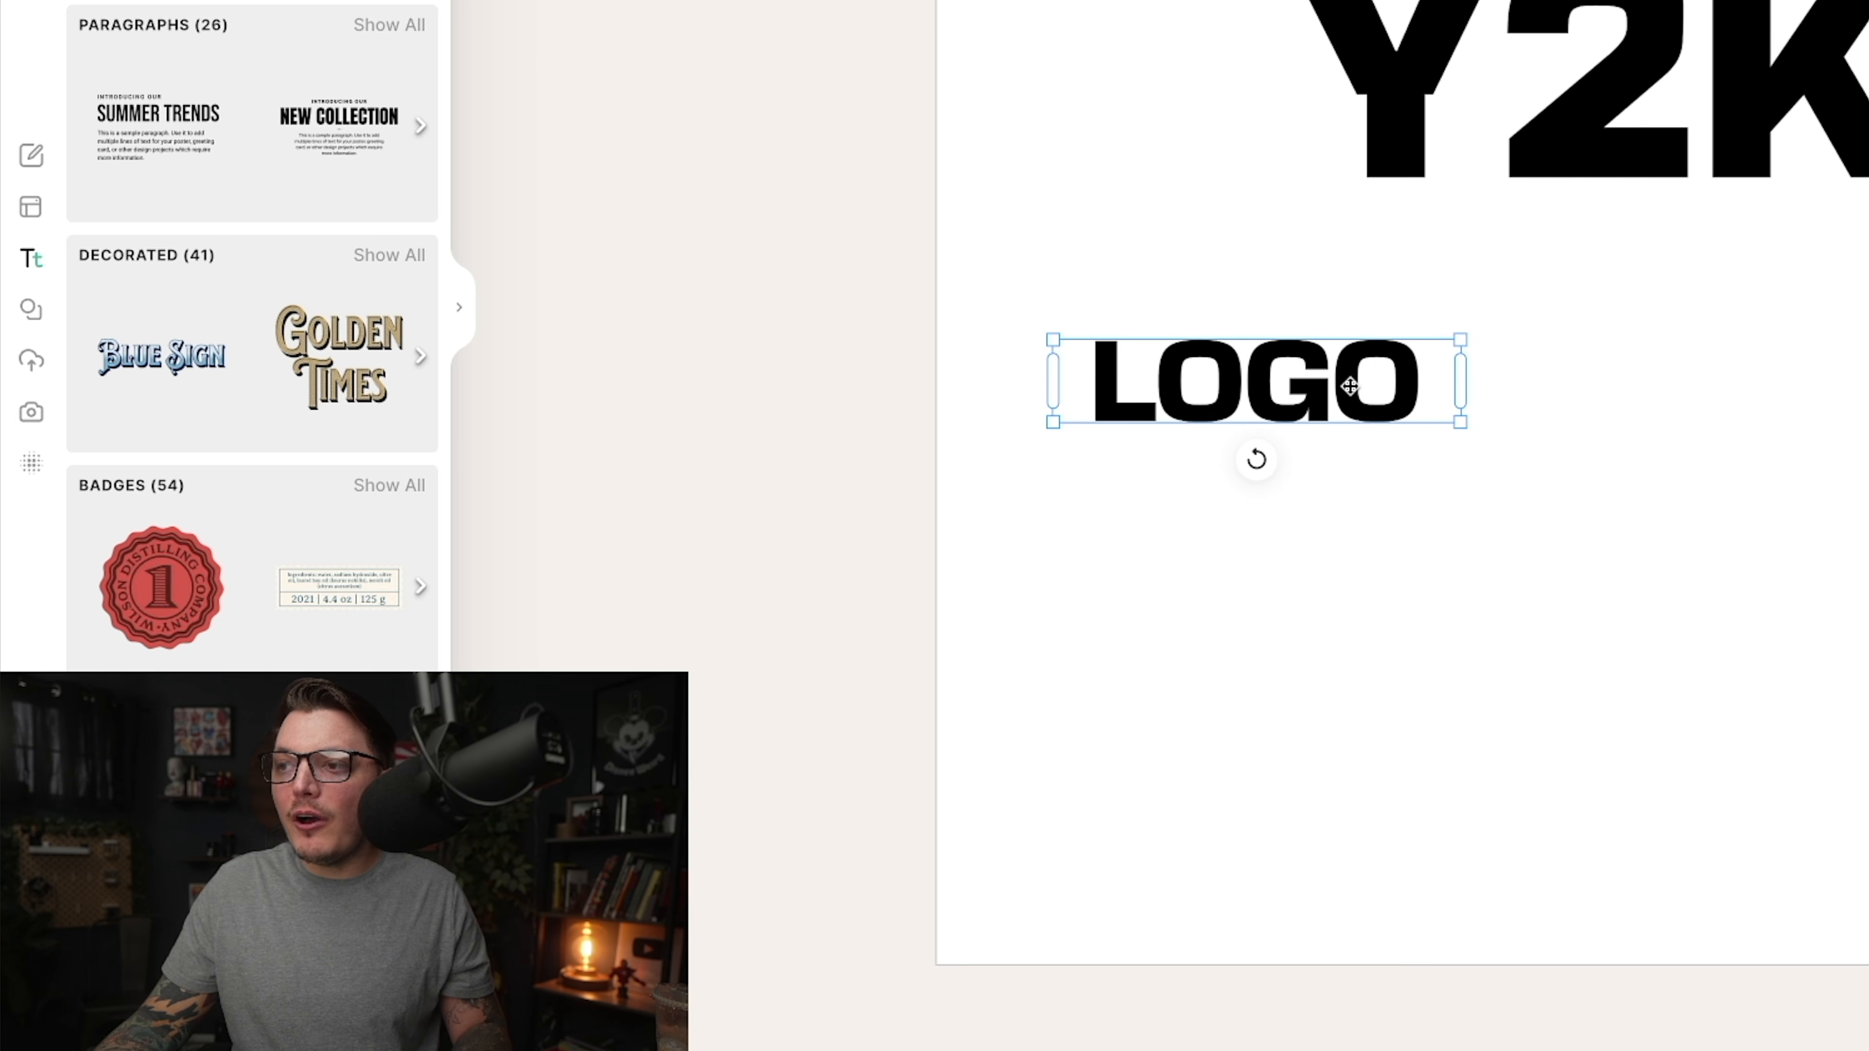
{"action": "left_click_drag", "start_coordinate": [1349, 385], "coordinate": [1868, 252]}
Change the Y2K headline's fill colour to a bright orange
{"action": "left_click", "coordinate": [1643, 76]}
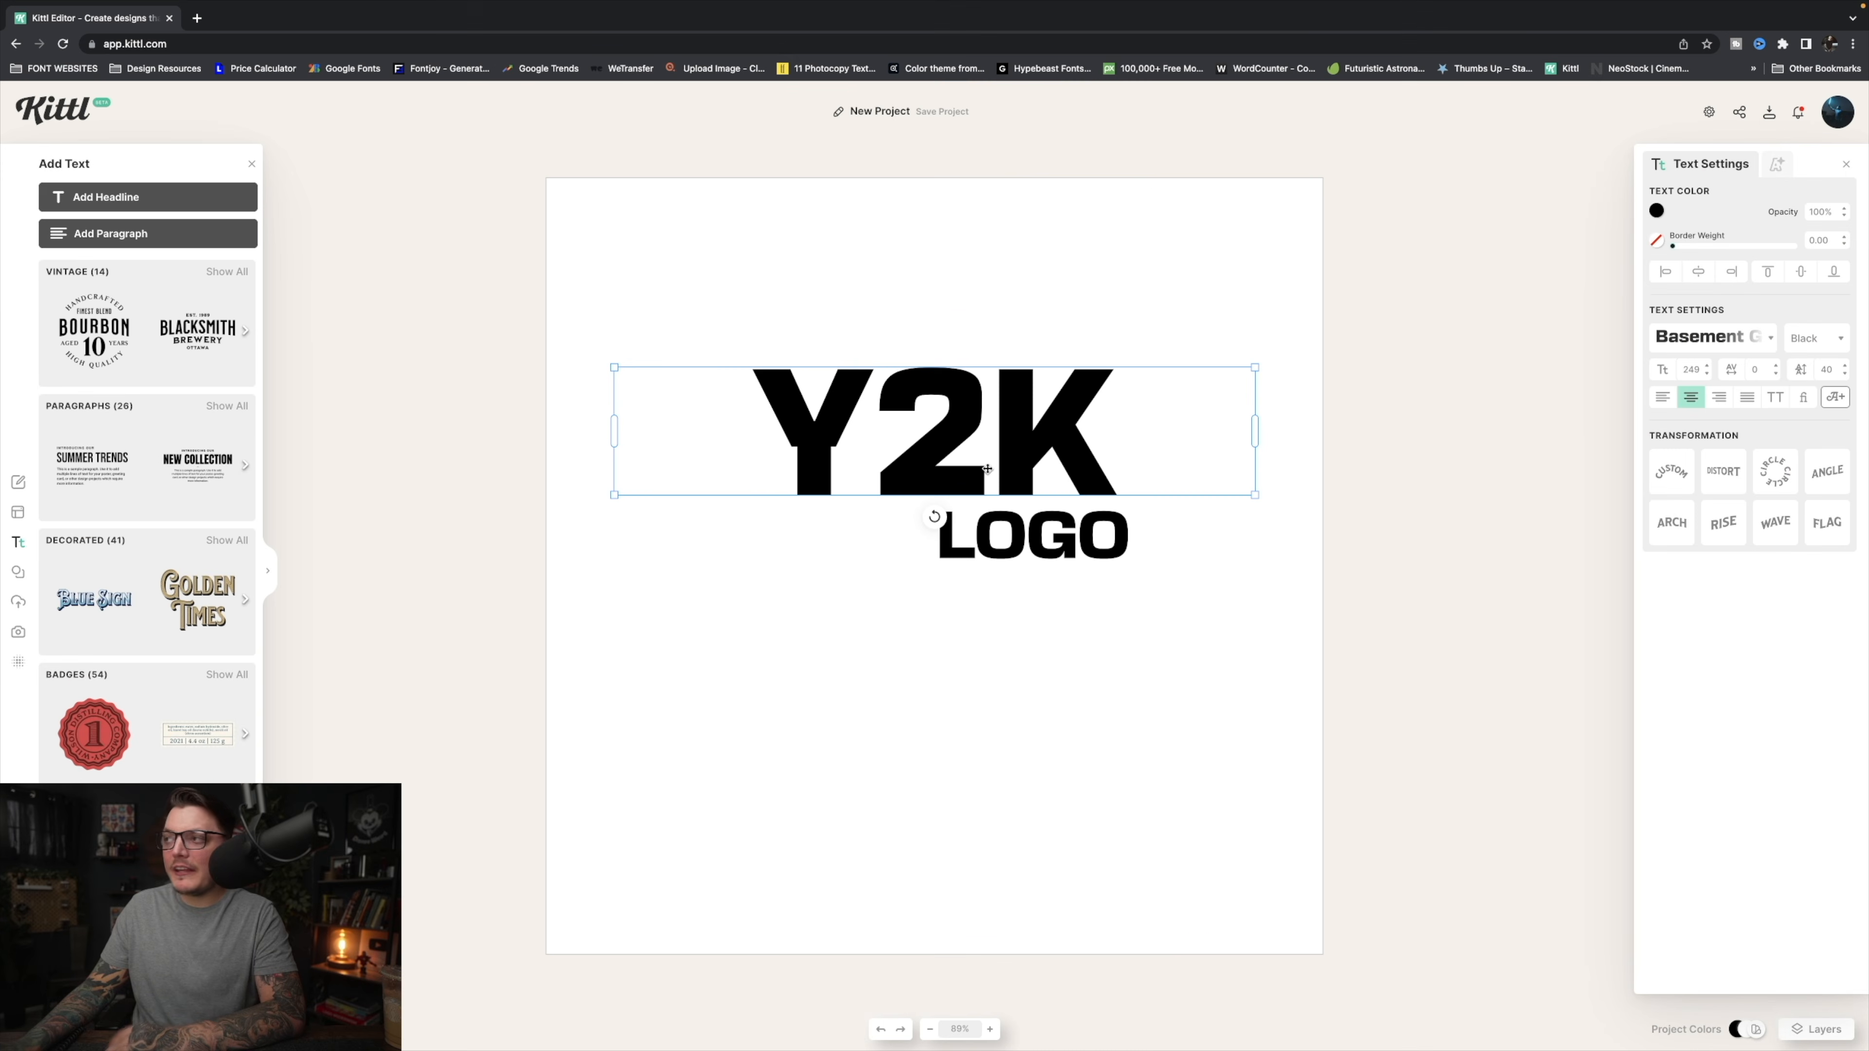
{"action": "left_click", "coordinate": [1656, 211]}
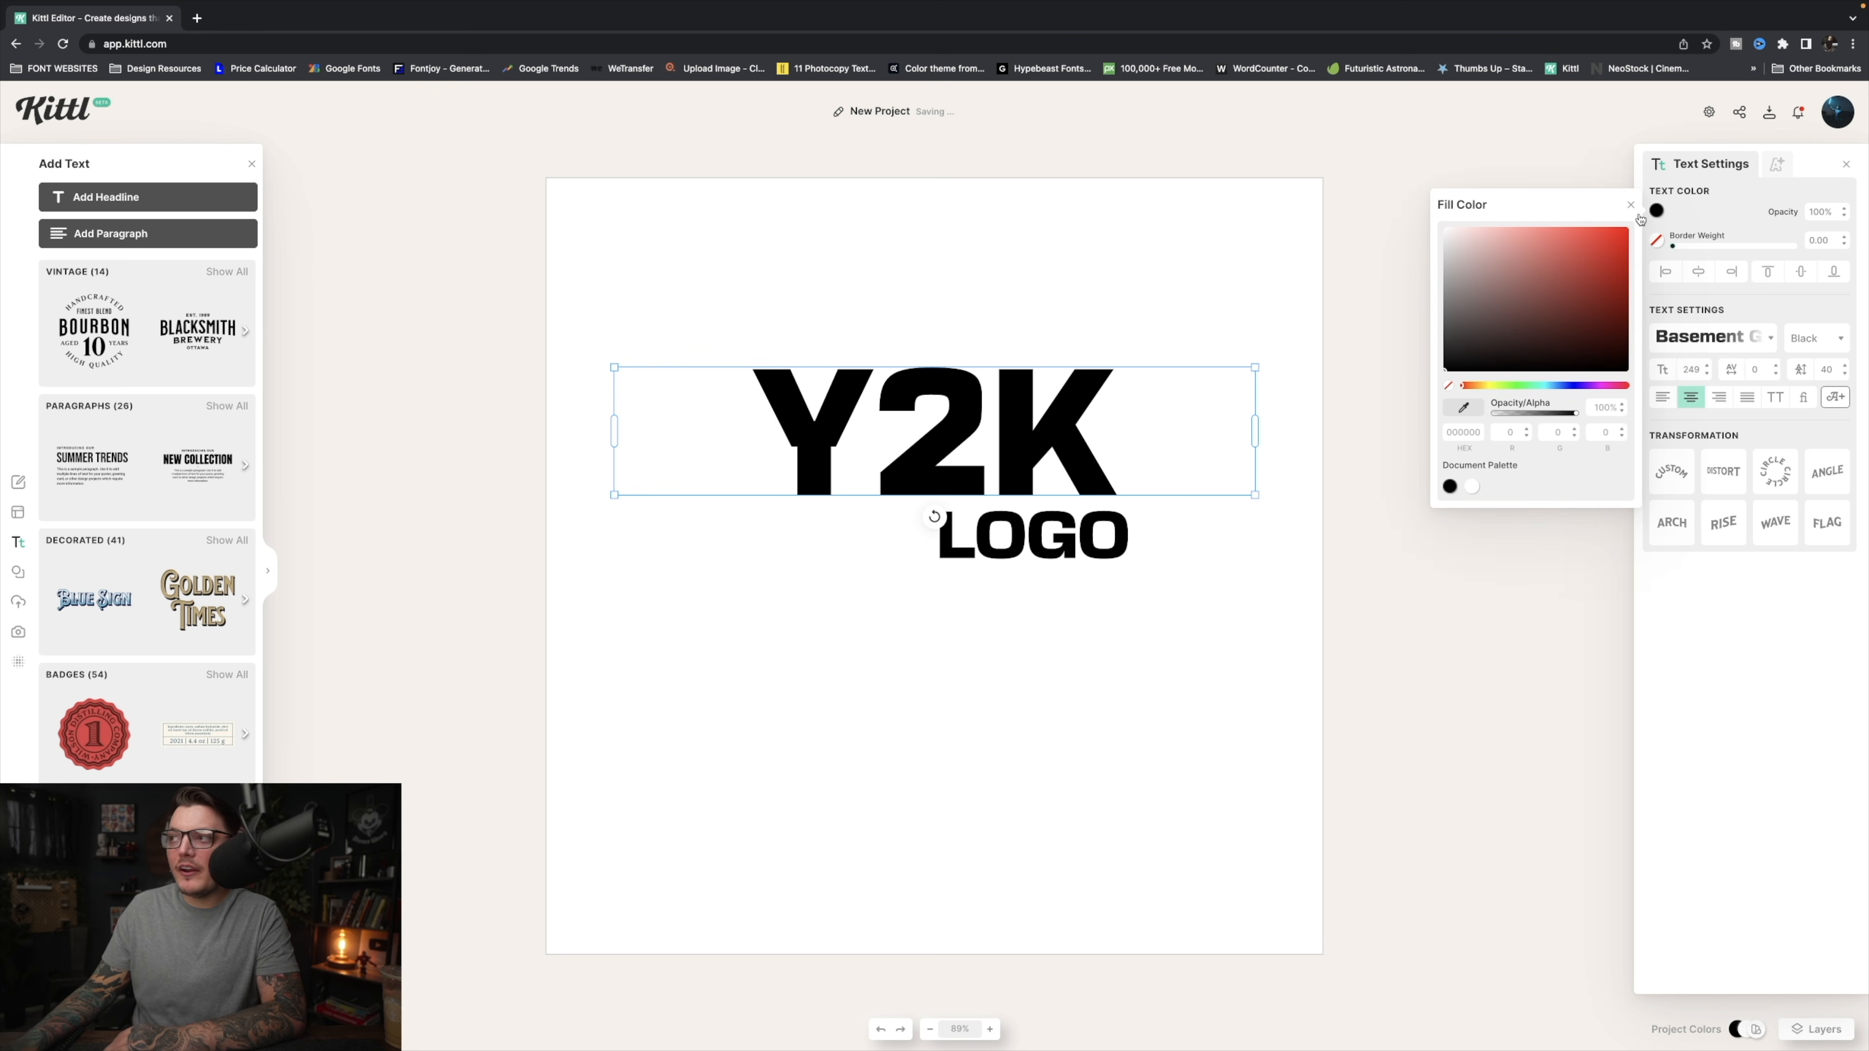
{"action": "left_click", "coordinate": [1483, 386]}
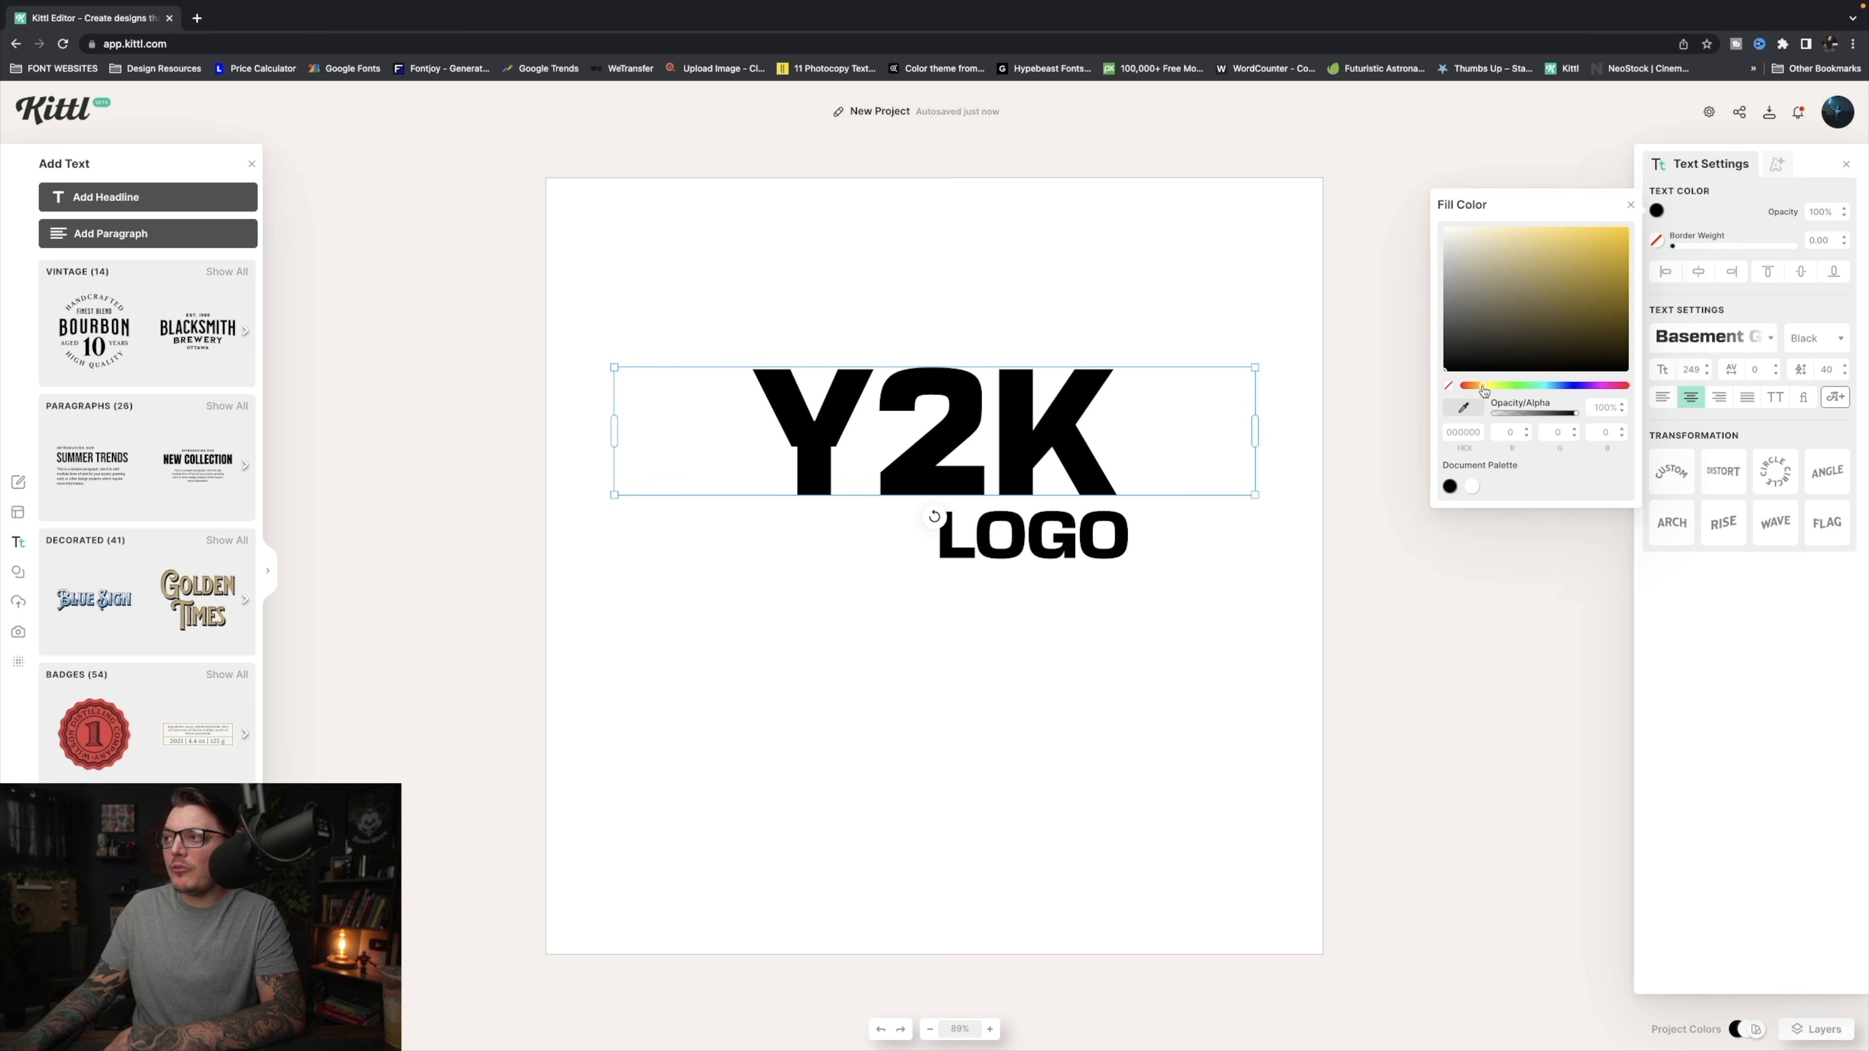
{"action": "left_click_drag", "start_coordinate": [1601, 273], "coordinate": [1712, 183]}
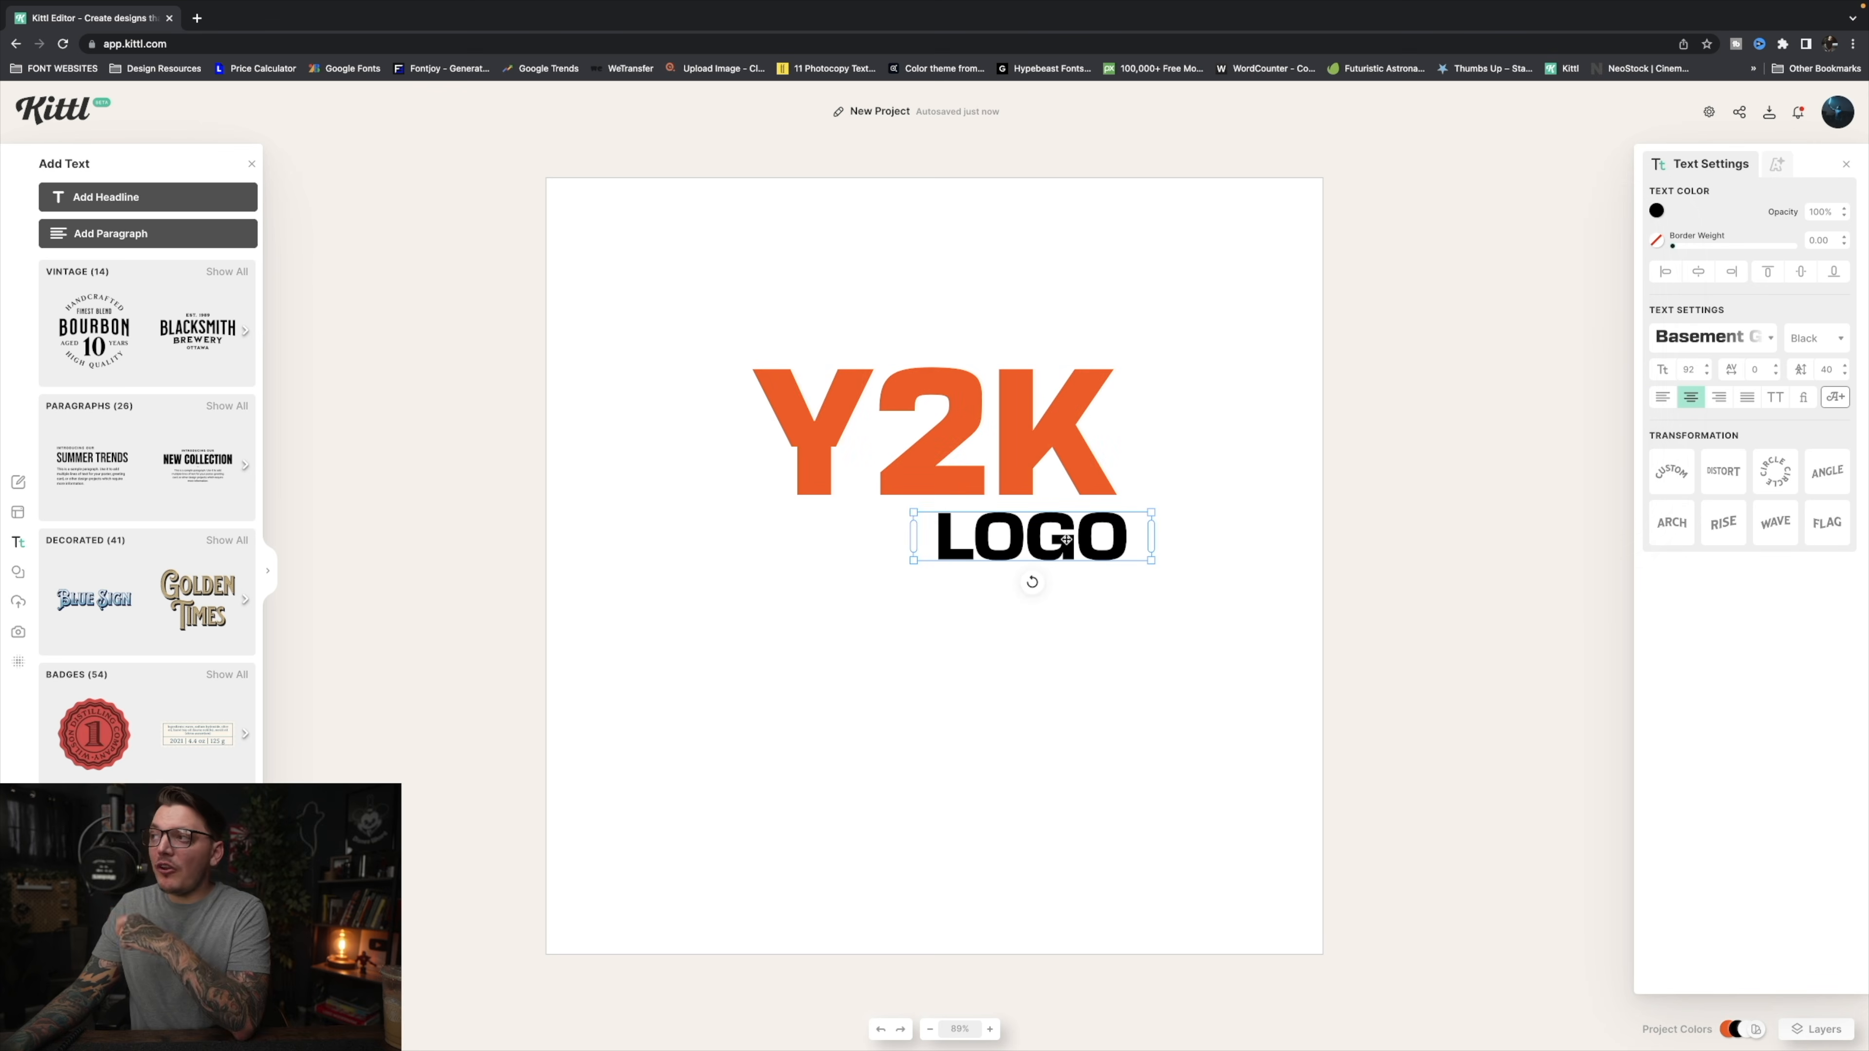
Give the LOGO text the same orange fill by sampling the colour of the Y2K headline
{"action": "left_click", "coordinate": [1658, 213]}
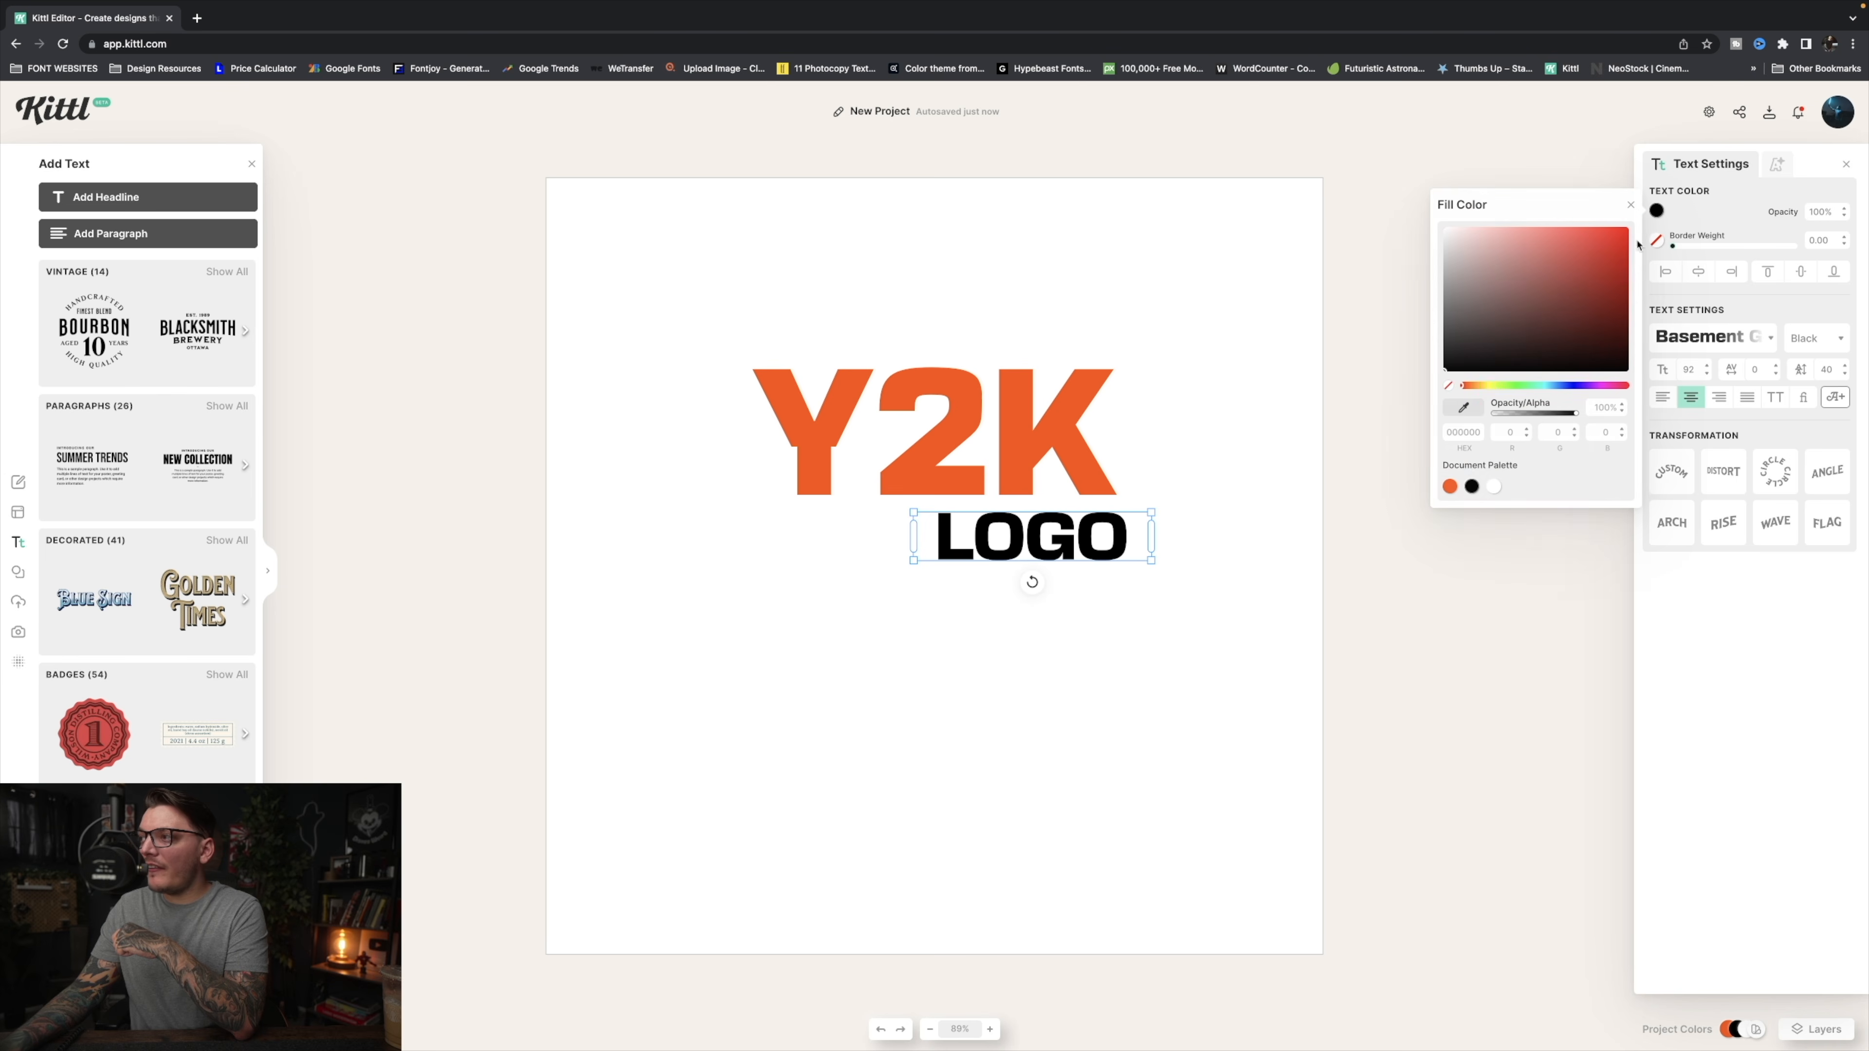
{"action": "left_click", "coordinate": [1464, 406]}
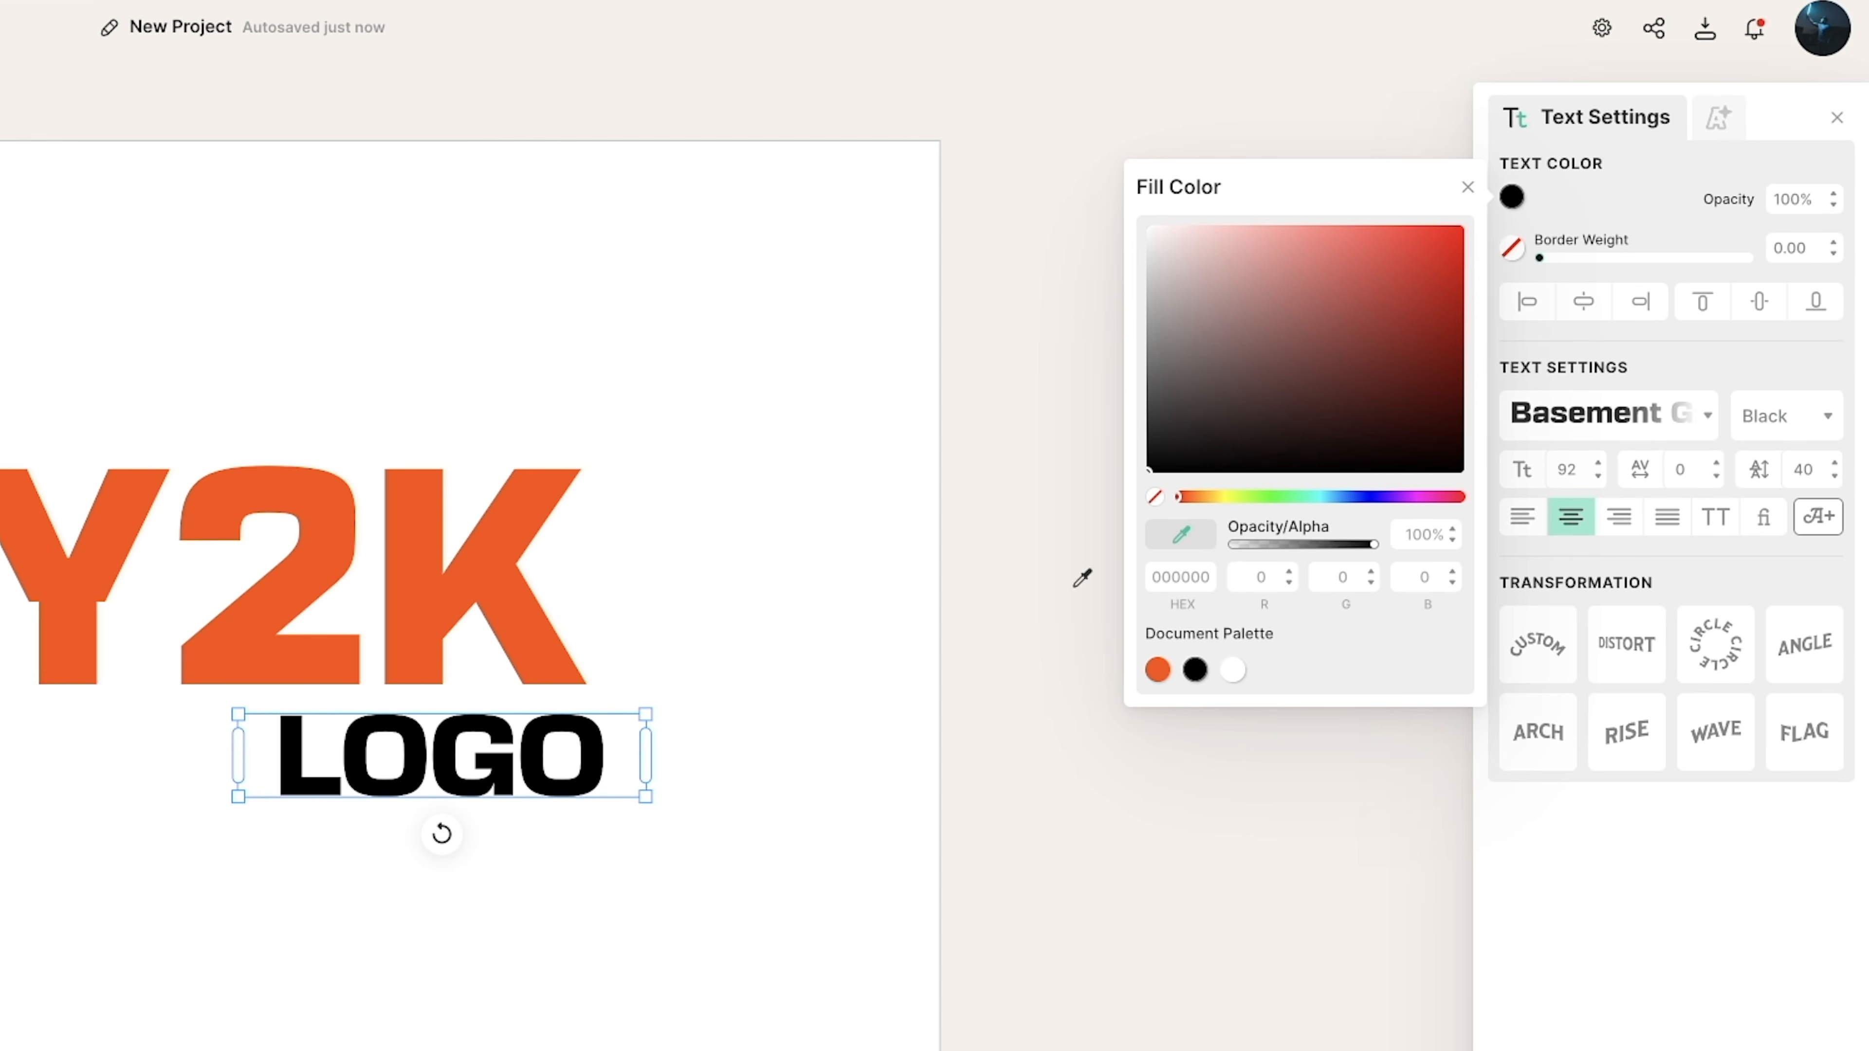
{"action": "left_click", "coordinate": [423, 536]}
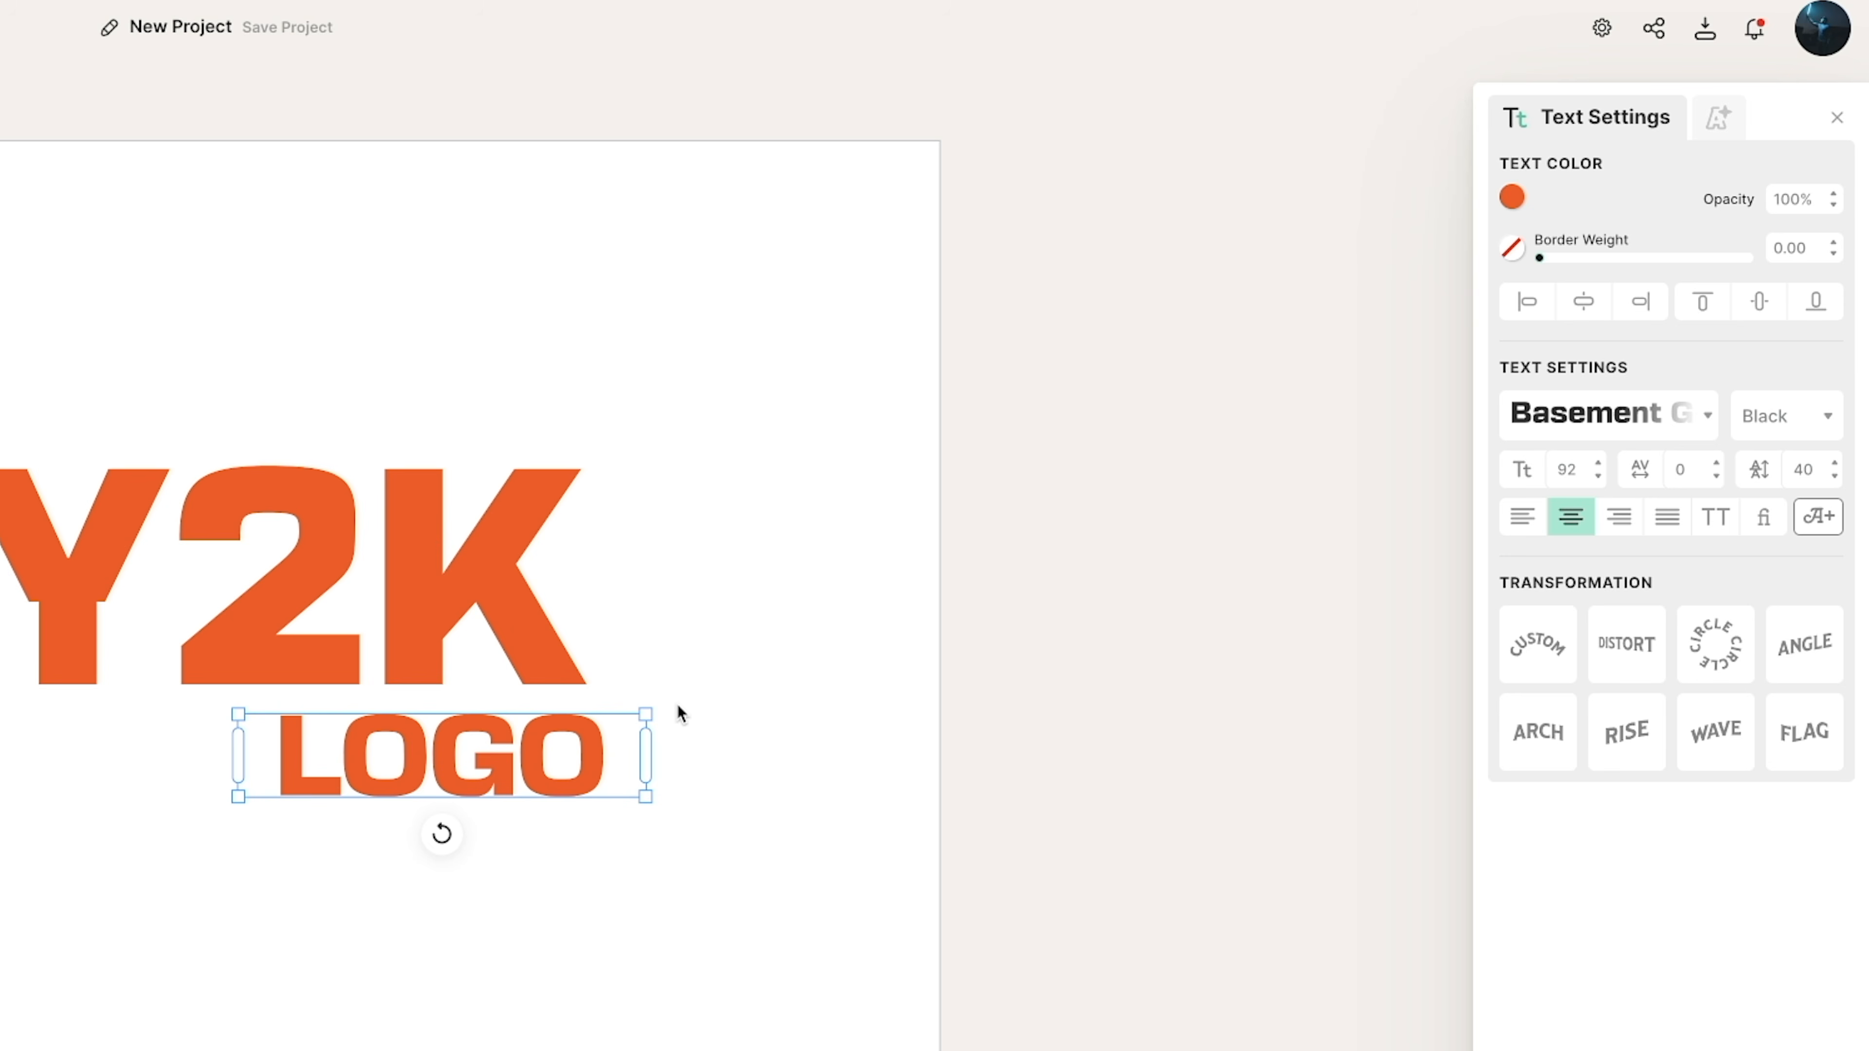
{"action": "left_click", "coordinate": [801, 588]}
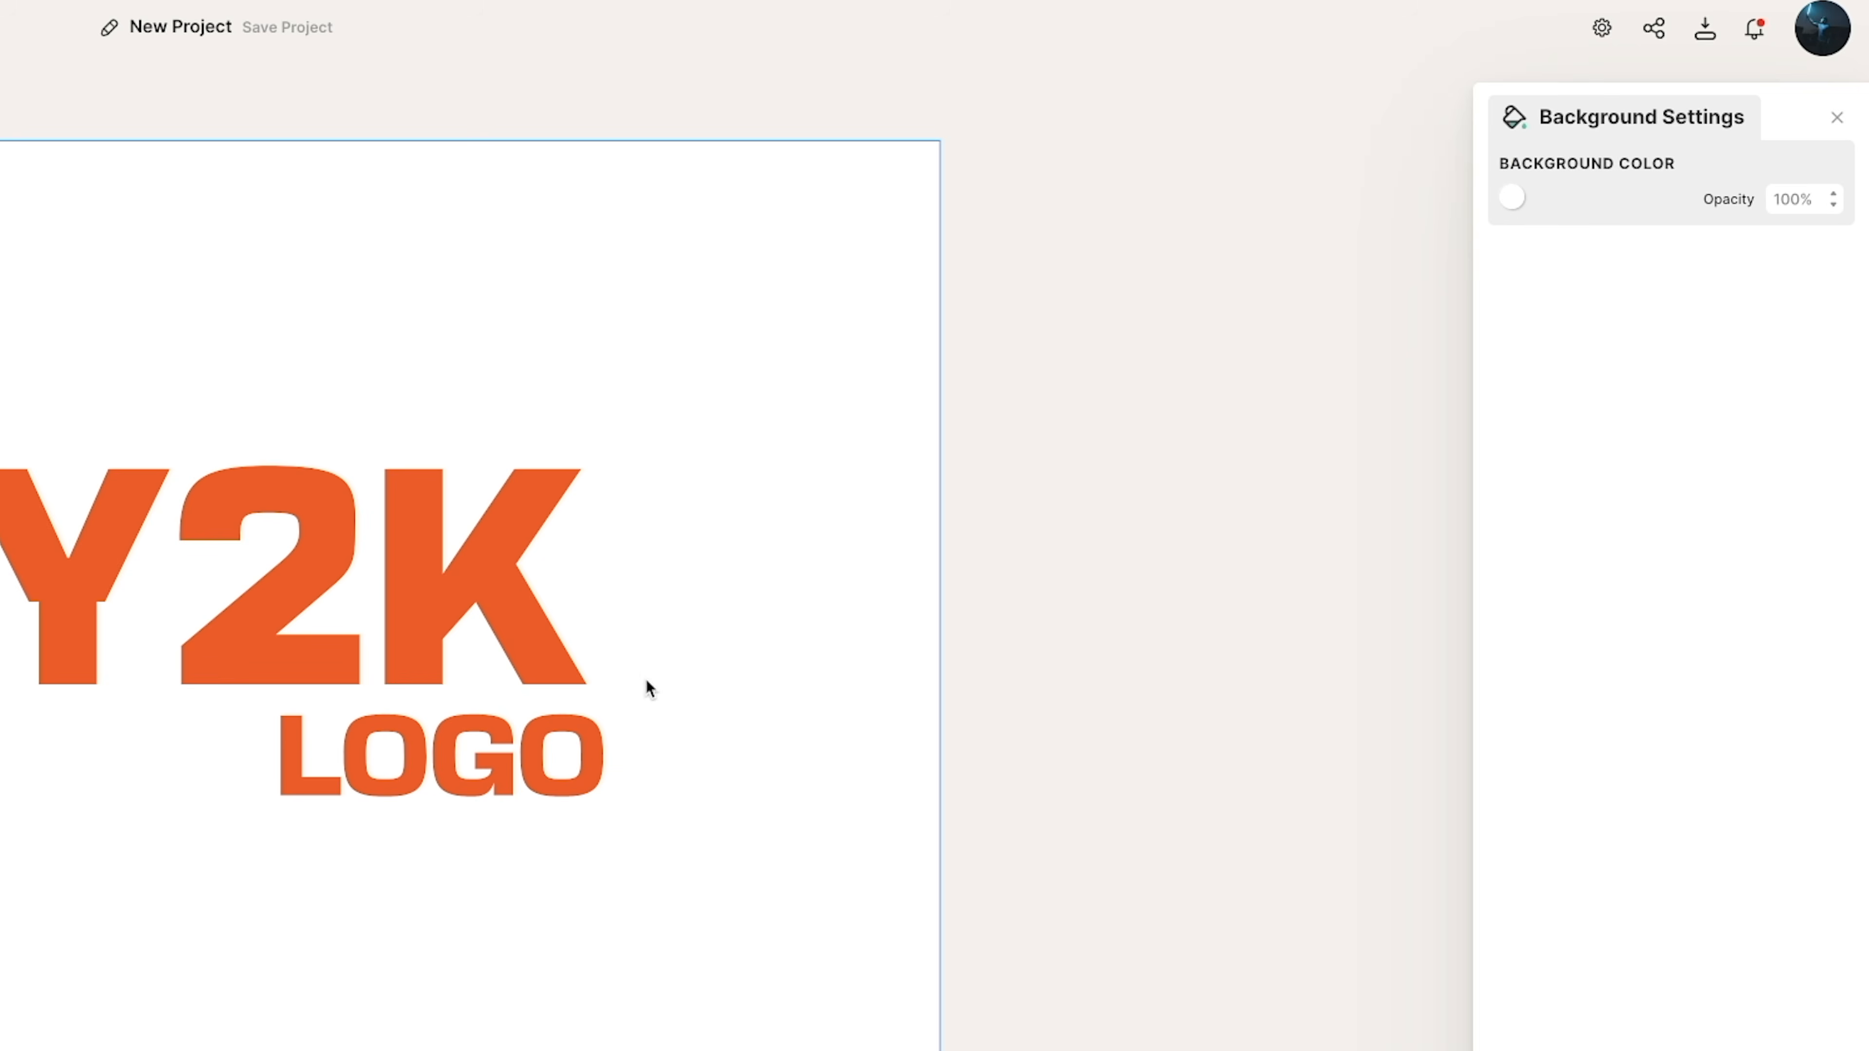
Apply a black Block Shadow to the Y2K headline with an outline width of 20 and an angle of -30°
{"action": "left_click", "coordinate": [501, 568]}
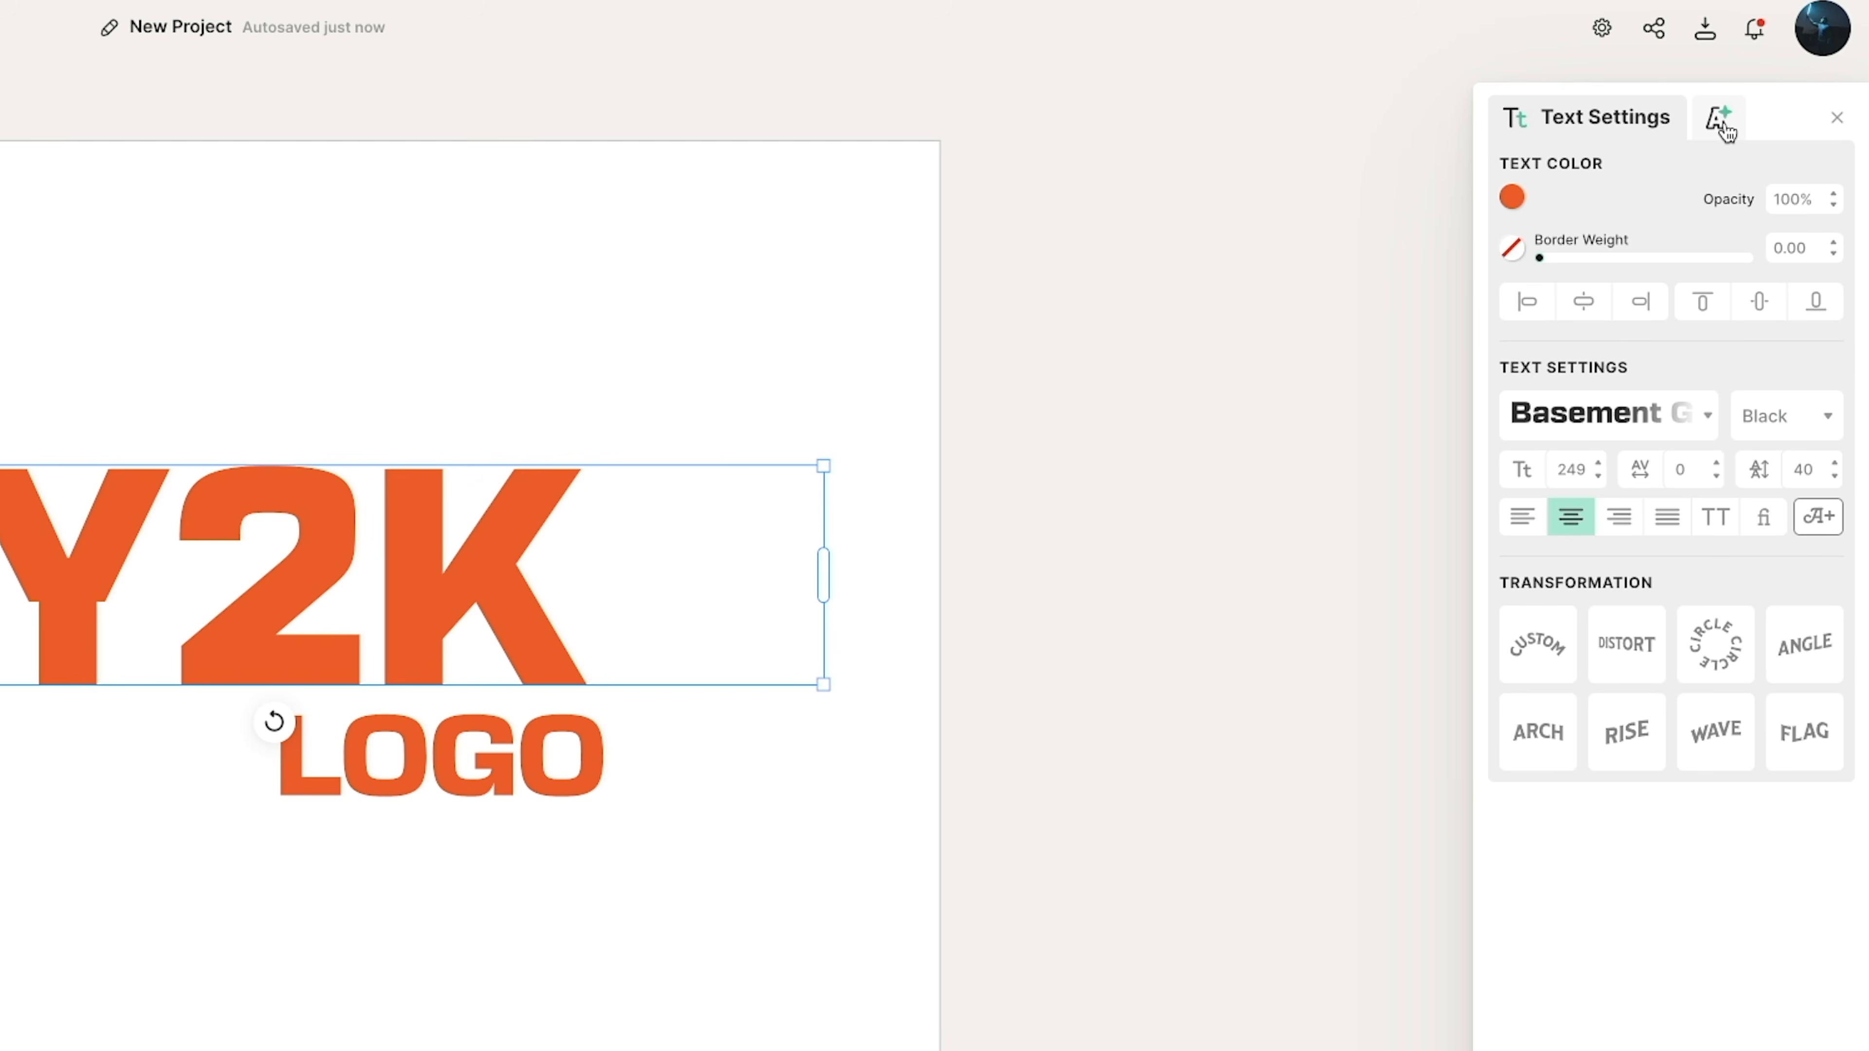
{"action": "left_click", "coordinate": [1720, 117]}
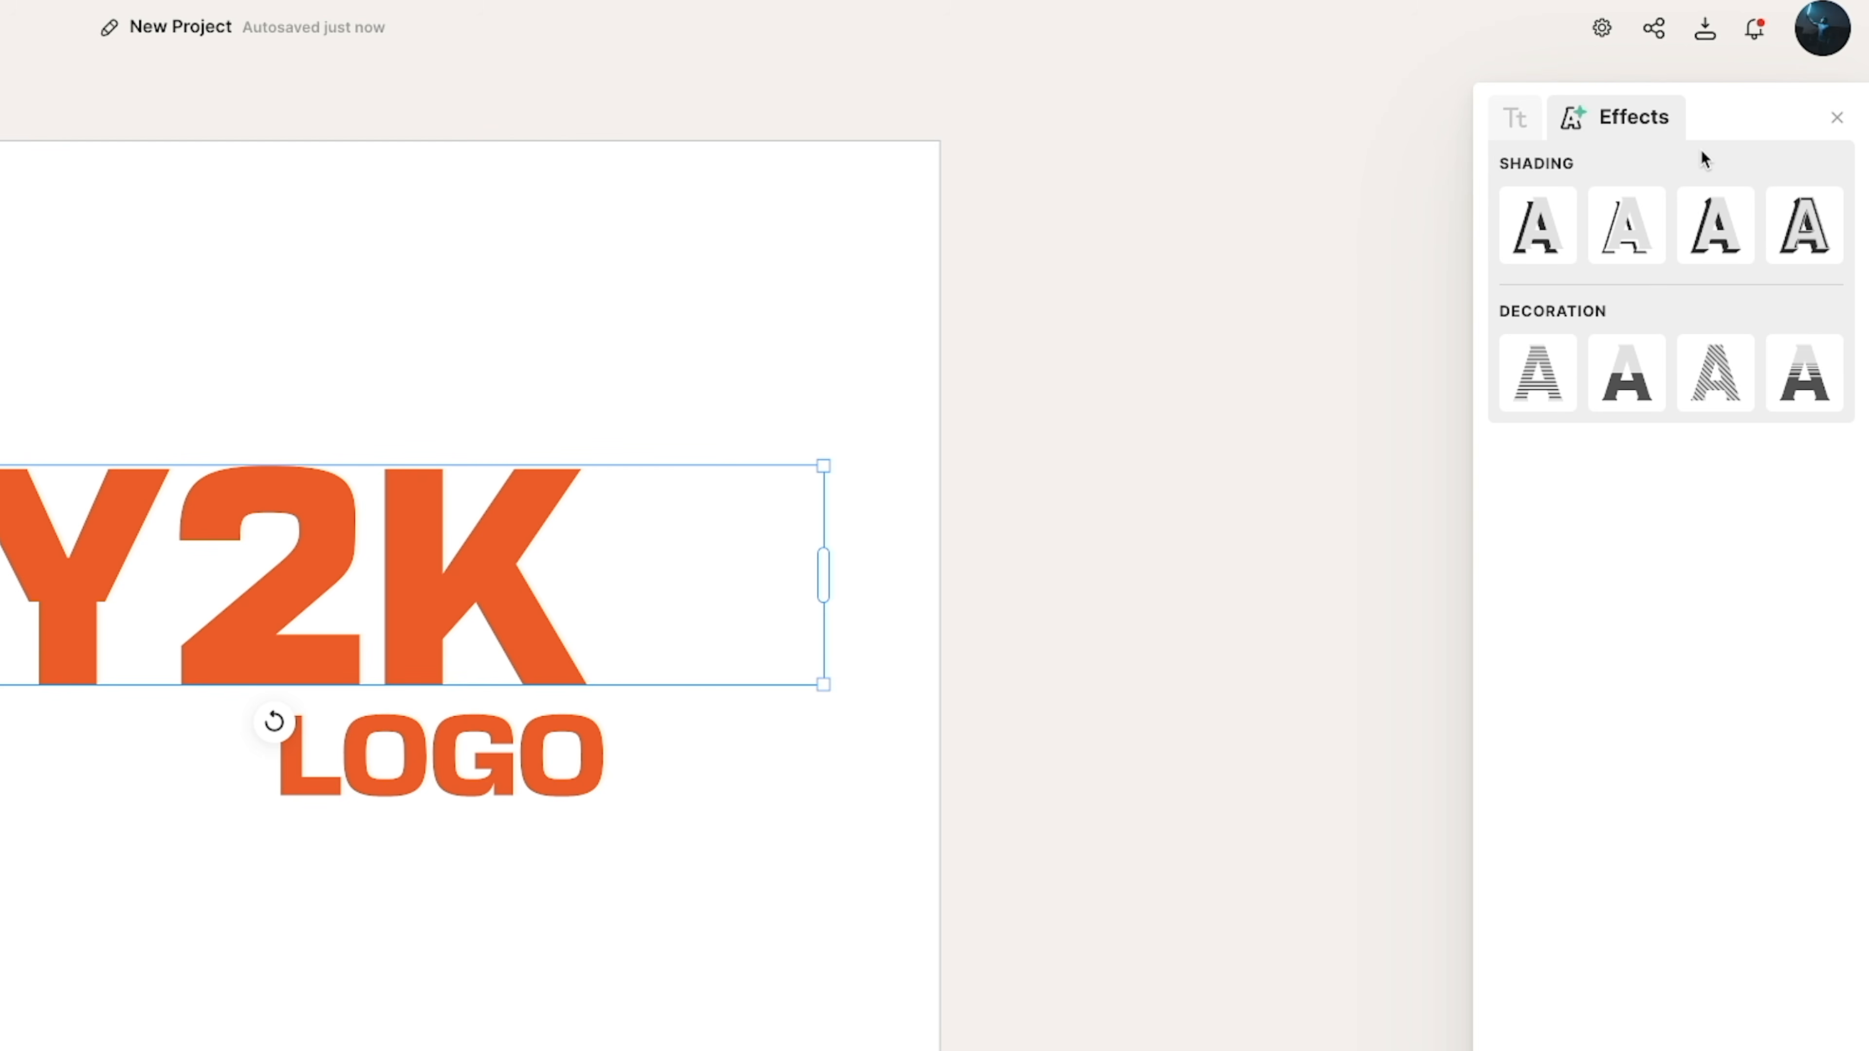
{"action": "left_click", "coordinate": [1714, 233]}
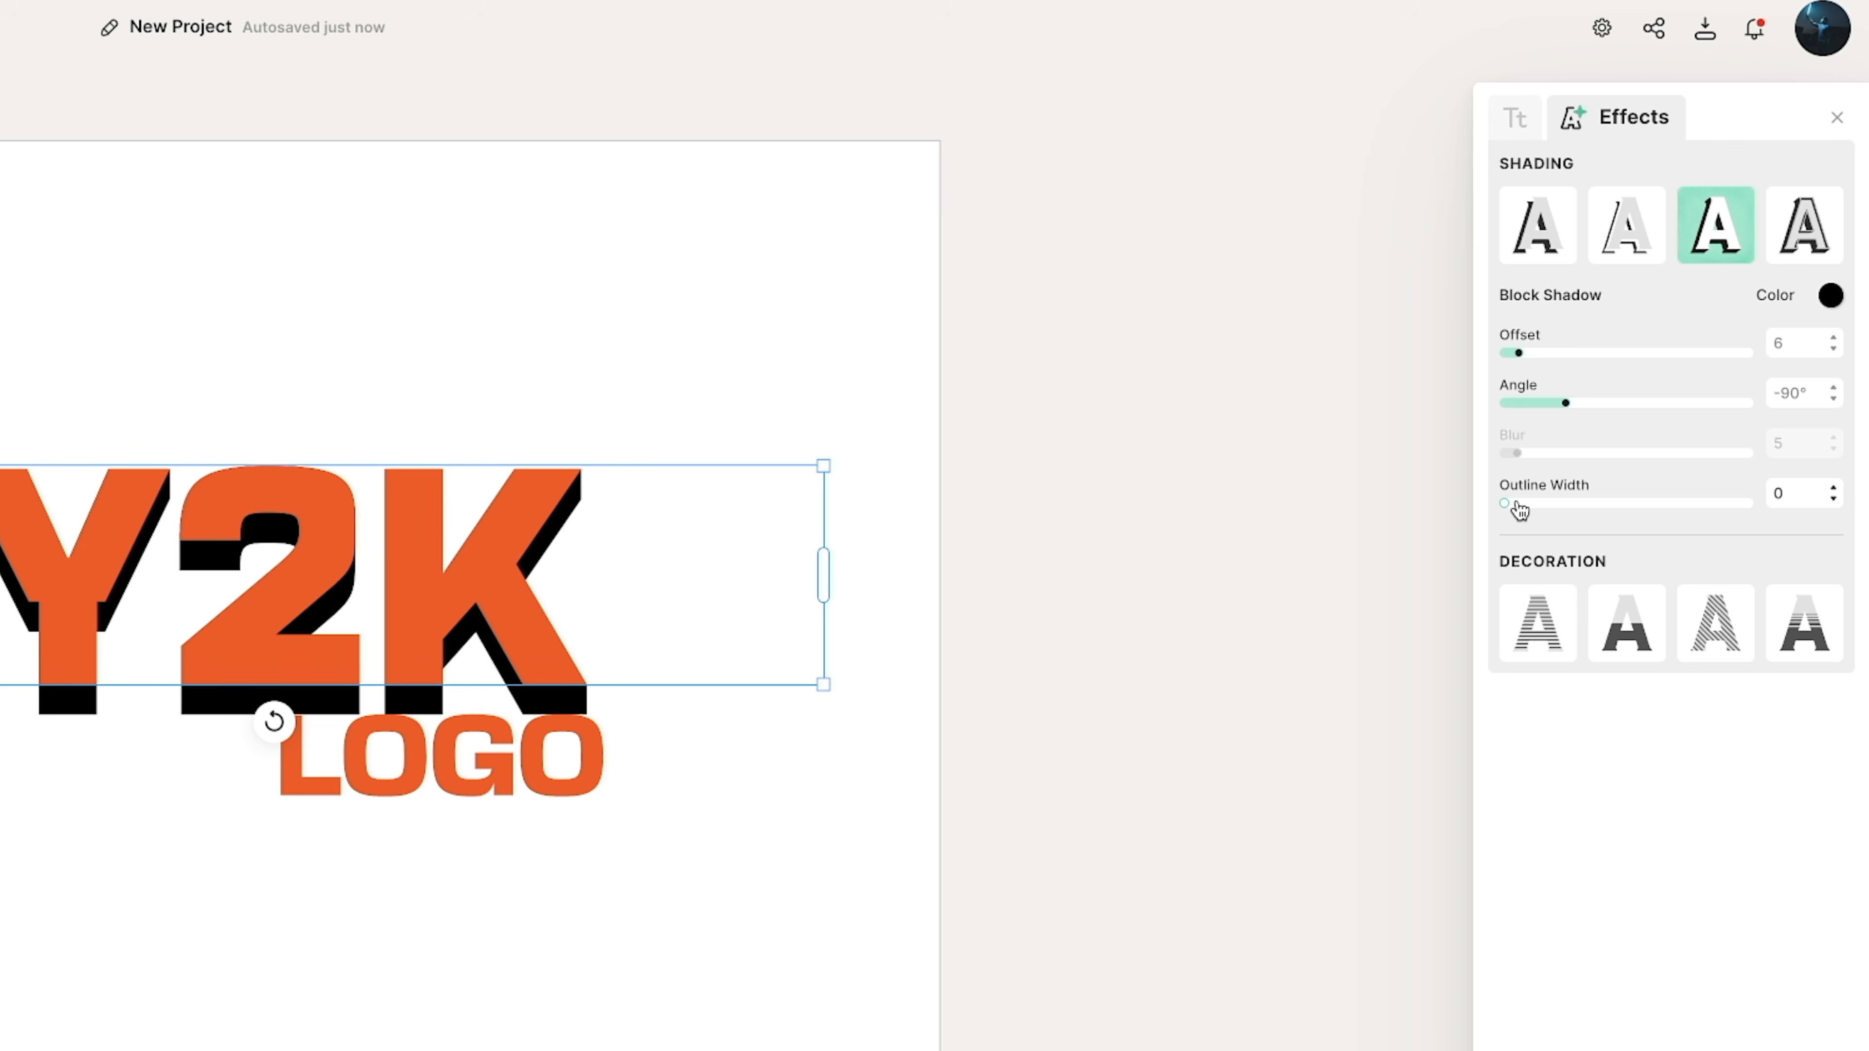
{"action": "left_click_drag", "start_coordinate": [1505, 505], "coordinate": [1554, 506]}
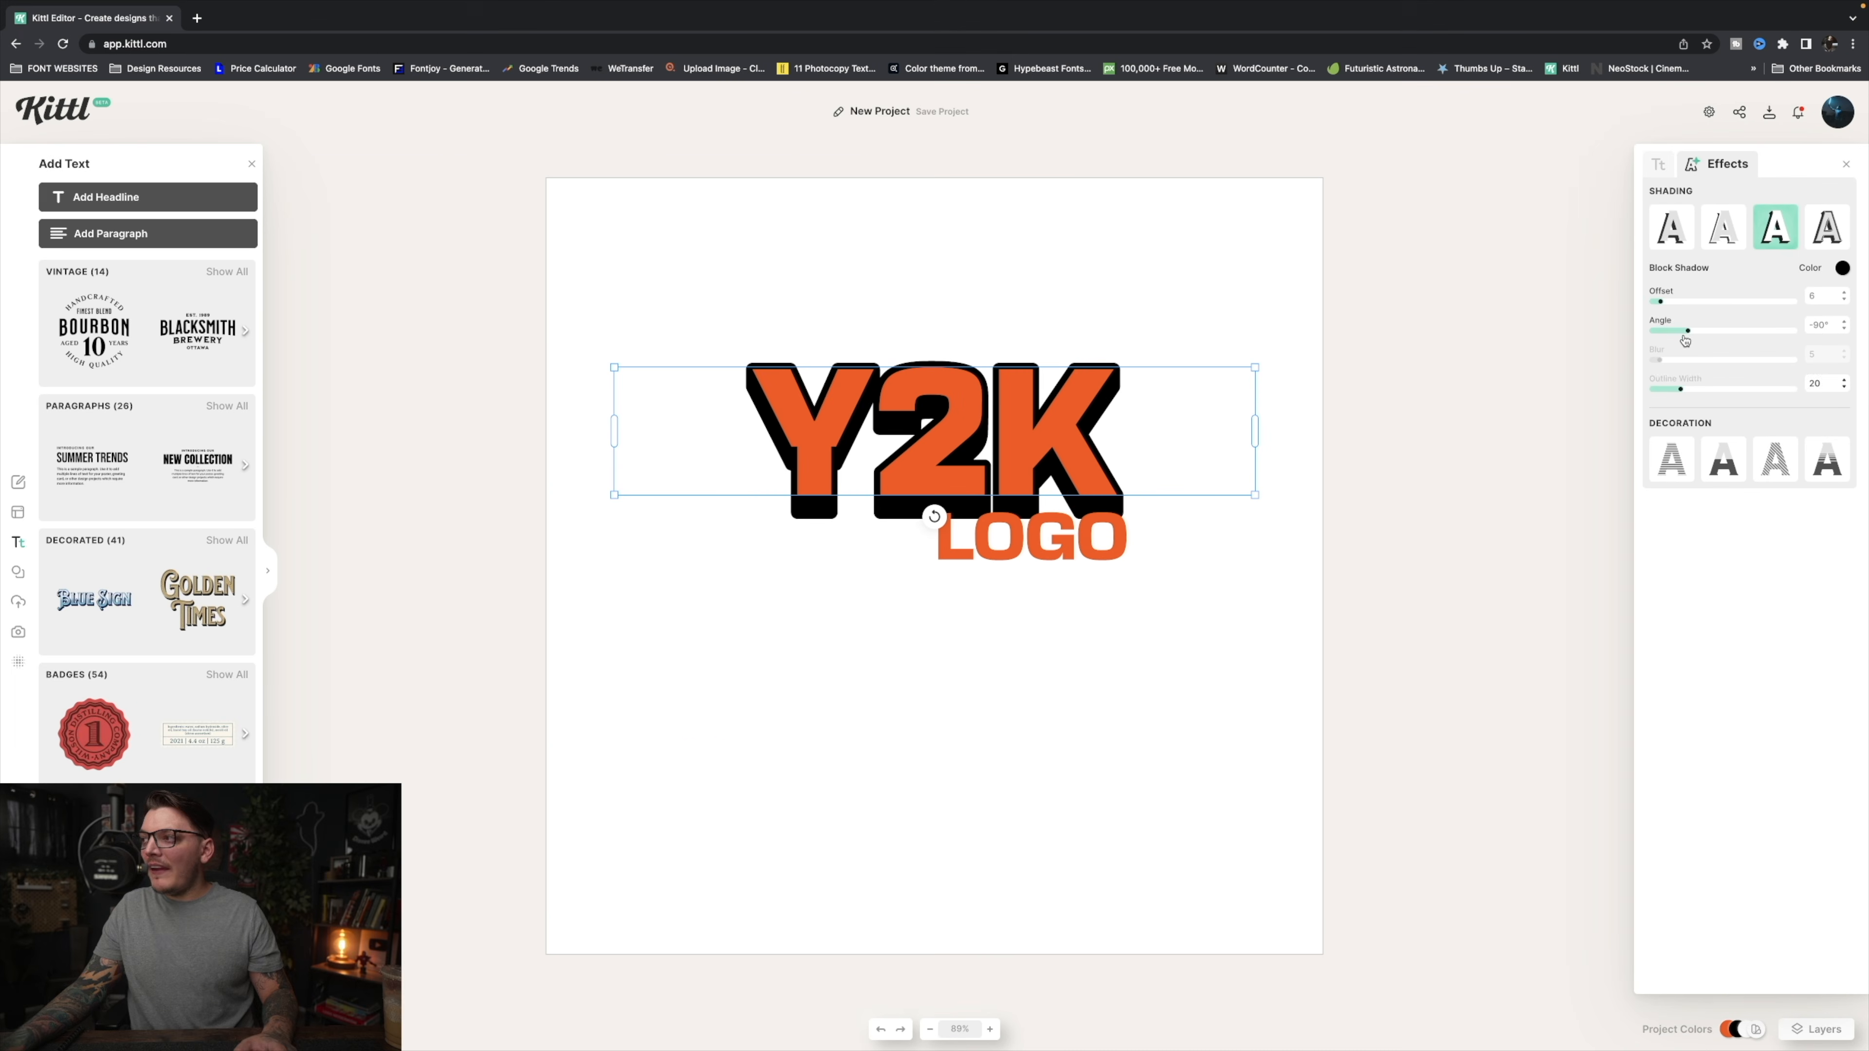
{"action": "left_click_drag", "start_coordinate": [1685, 333], "coordinate": [1711, 326]}
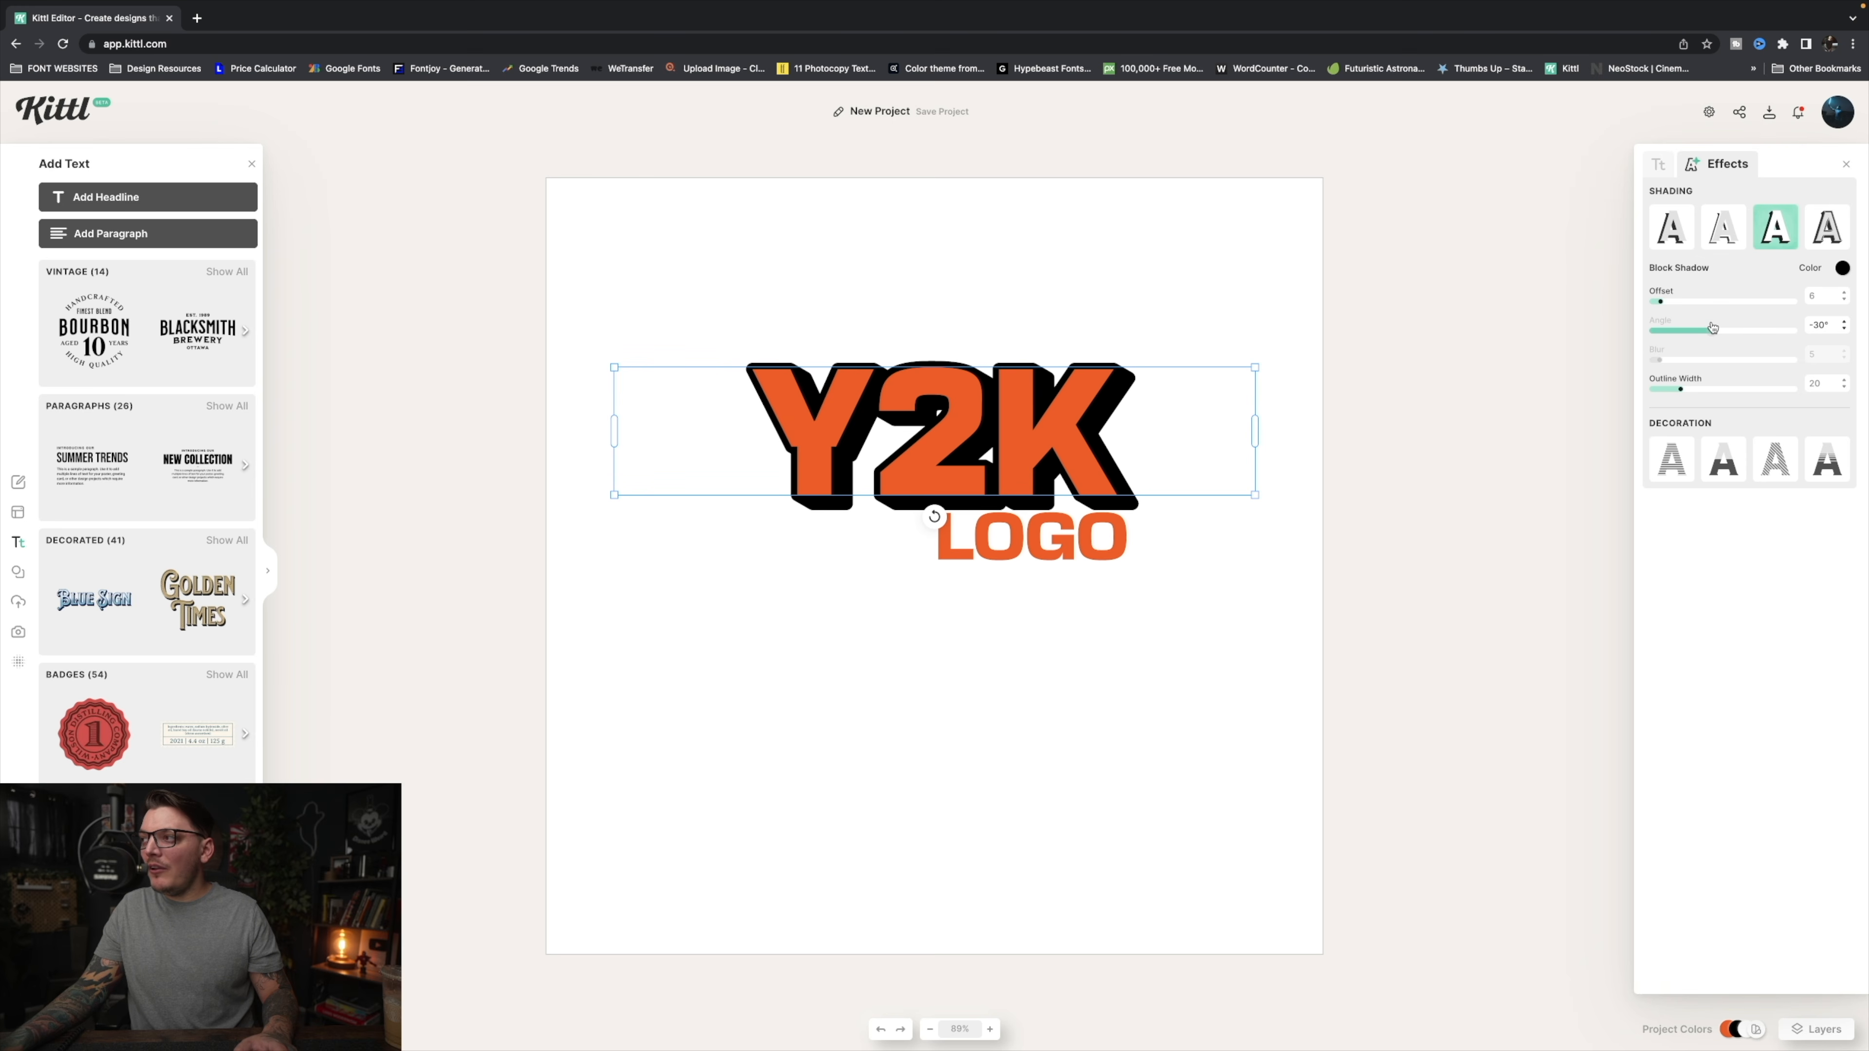
Replace the unshadowed LOGO text with a duplicate of the Y2K headline placed below it and reworded as "LOGO"
{"action": "left_click_drag", "start_coordinate": [1104, 543], "coordinate": [1107, 553]}
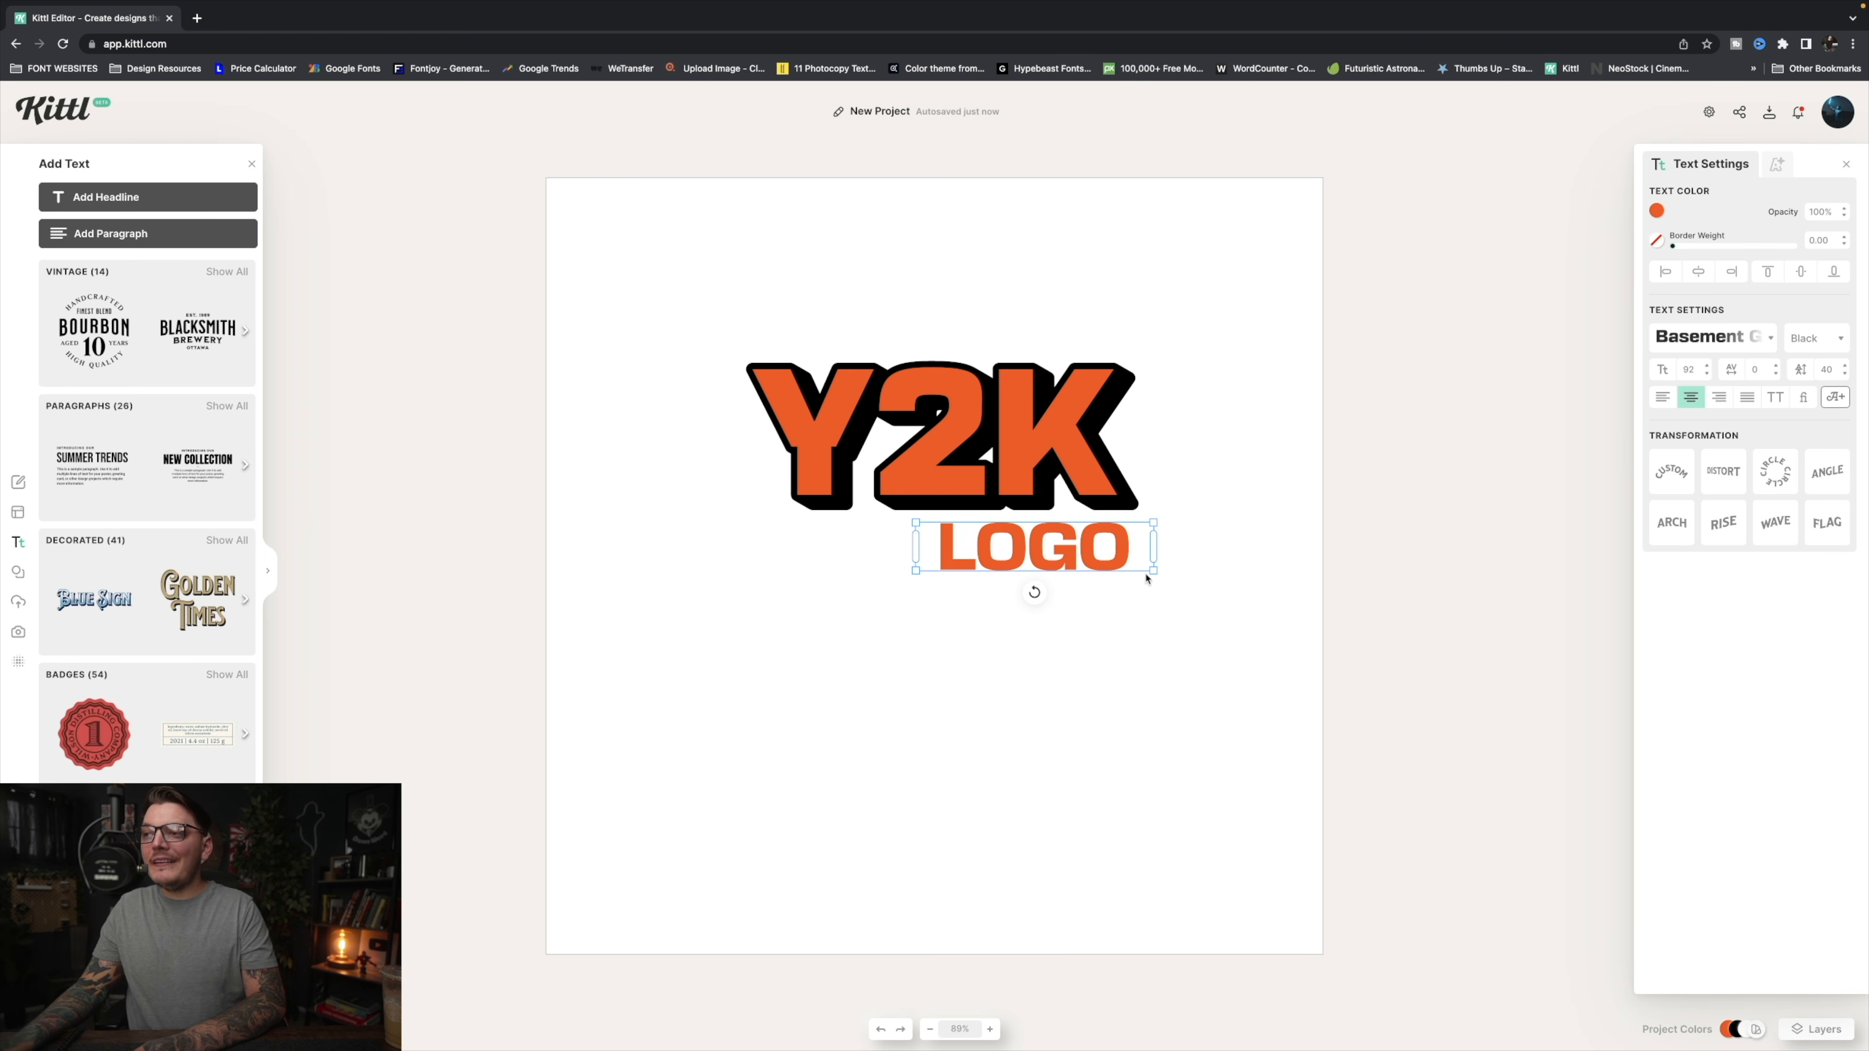
{"action": "key", "text": "Delete"}
{"action": "left_click", "coordinate": [1029, 437]}
{"action": "left_click_drag", "start_coordinate": [1030, 437], "coordinate": [1029, 597], "text": "alt"}
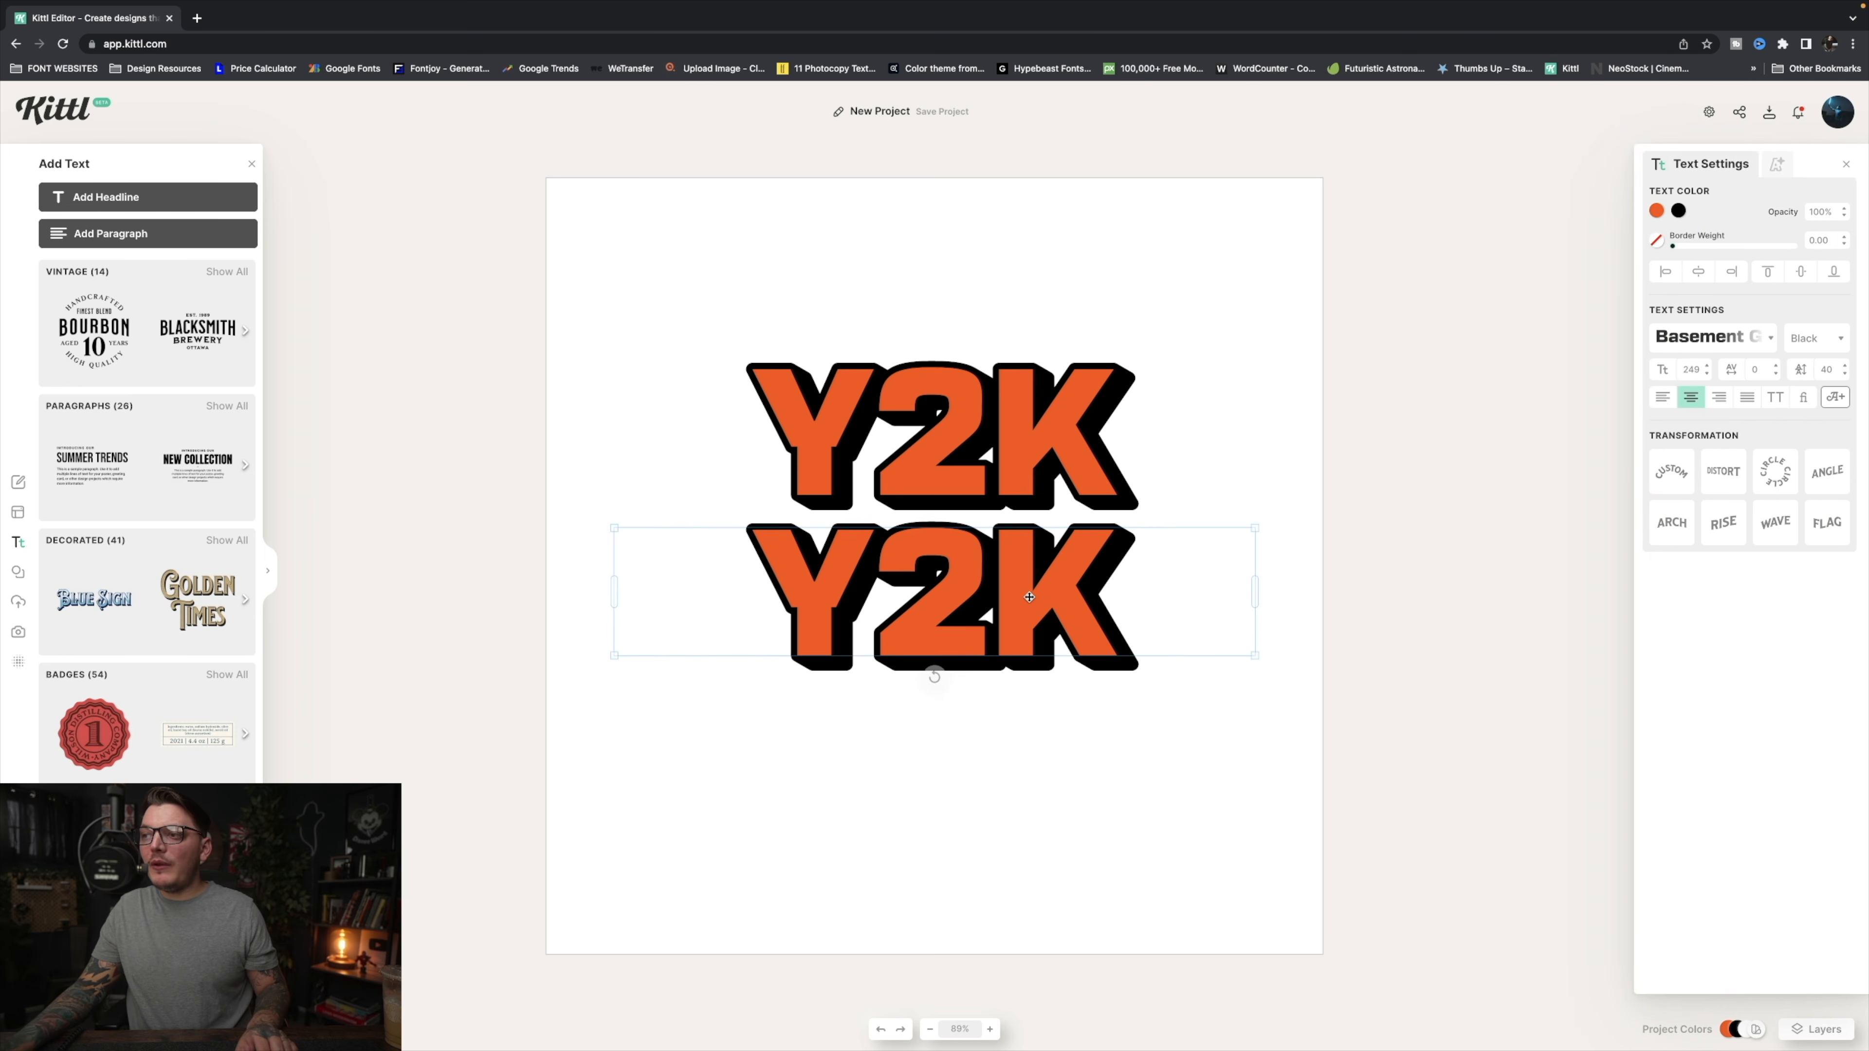
{"action": "double_click", "coordinate": [1029, 597]}
{"action": "key", "text": "ctrl+a"}
{"action": "type", "text": "LOGO"}
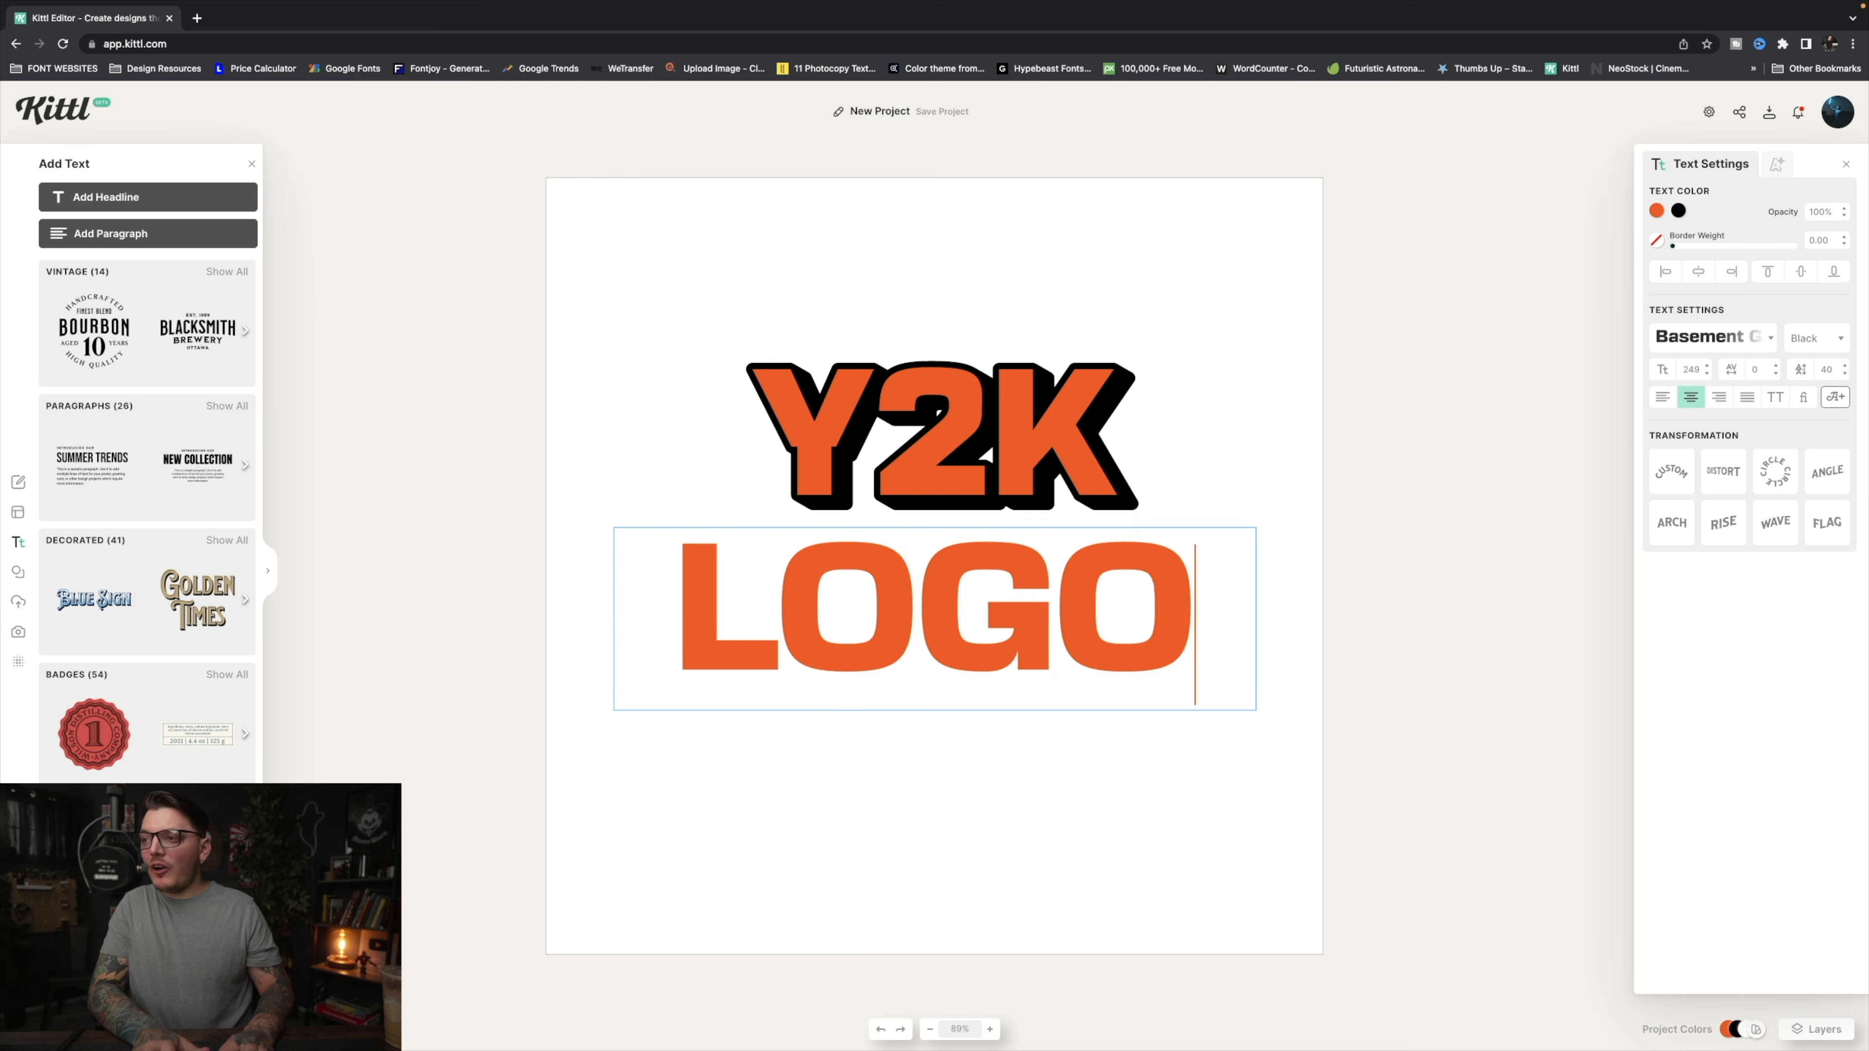
{"action": "key", "text": "Escape"}
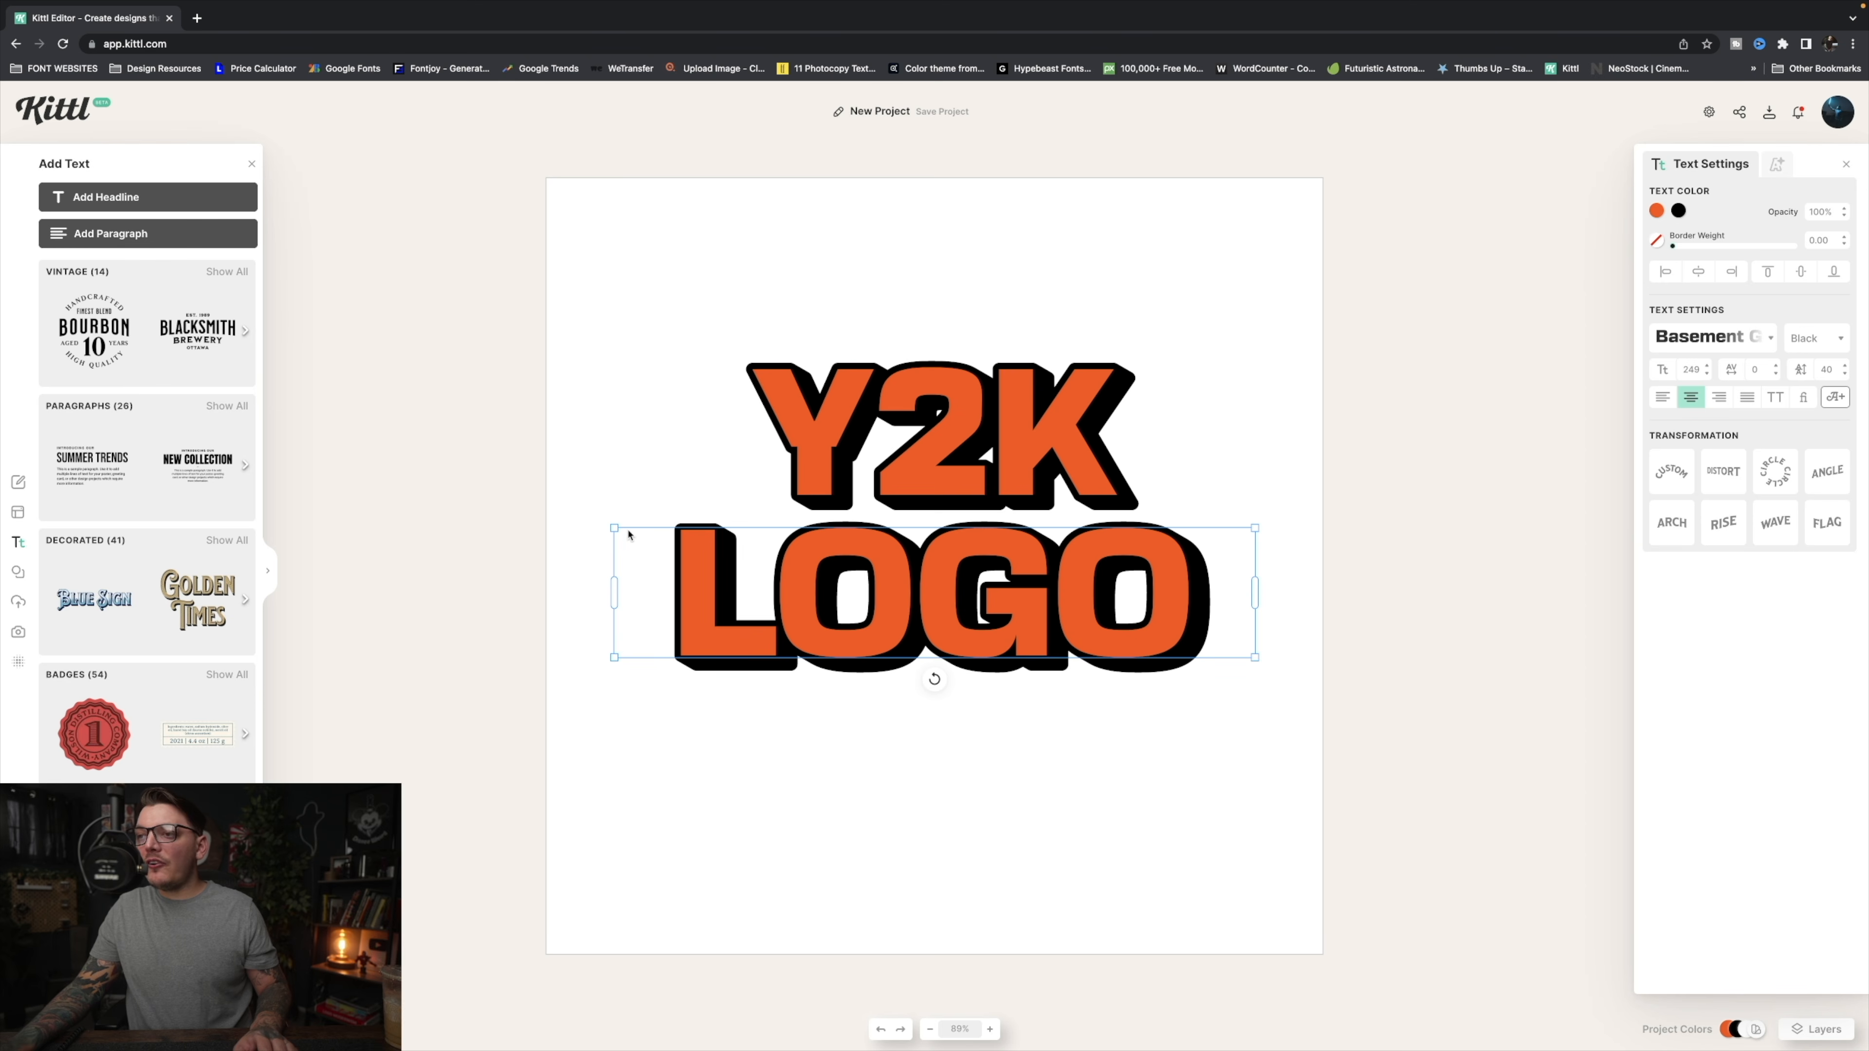
Shrink the shadowed LOGO text to about size 85 and tuck it under the right part of Y2K
{"action": "left_click", "coordinate": [611, 528]}
{"action": "double_click", "coordinate": [630, 531]}
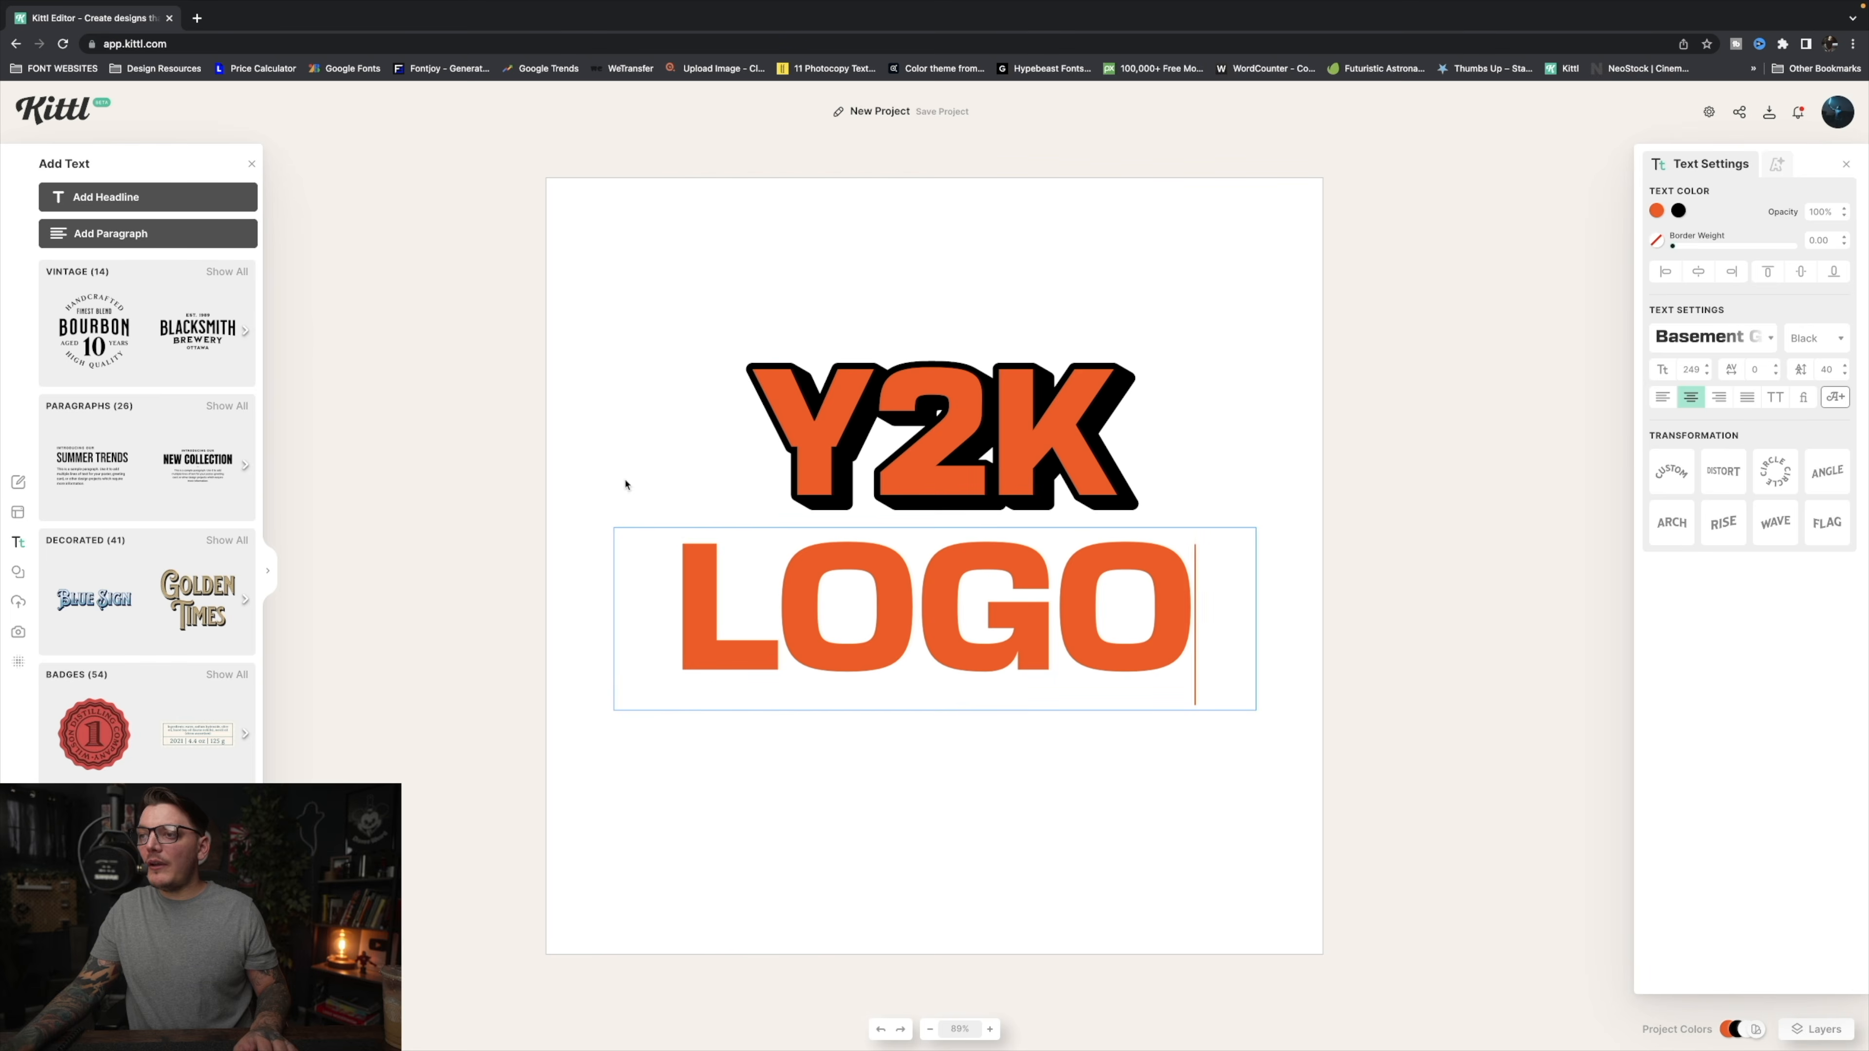
{"action": "key", "text": "Escape"}
{"action": "left_click_drag", "start_coordinate": [616, 524], "coordinate": [1036, 614]}
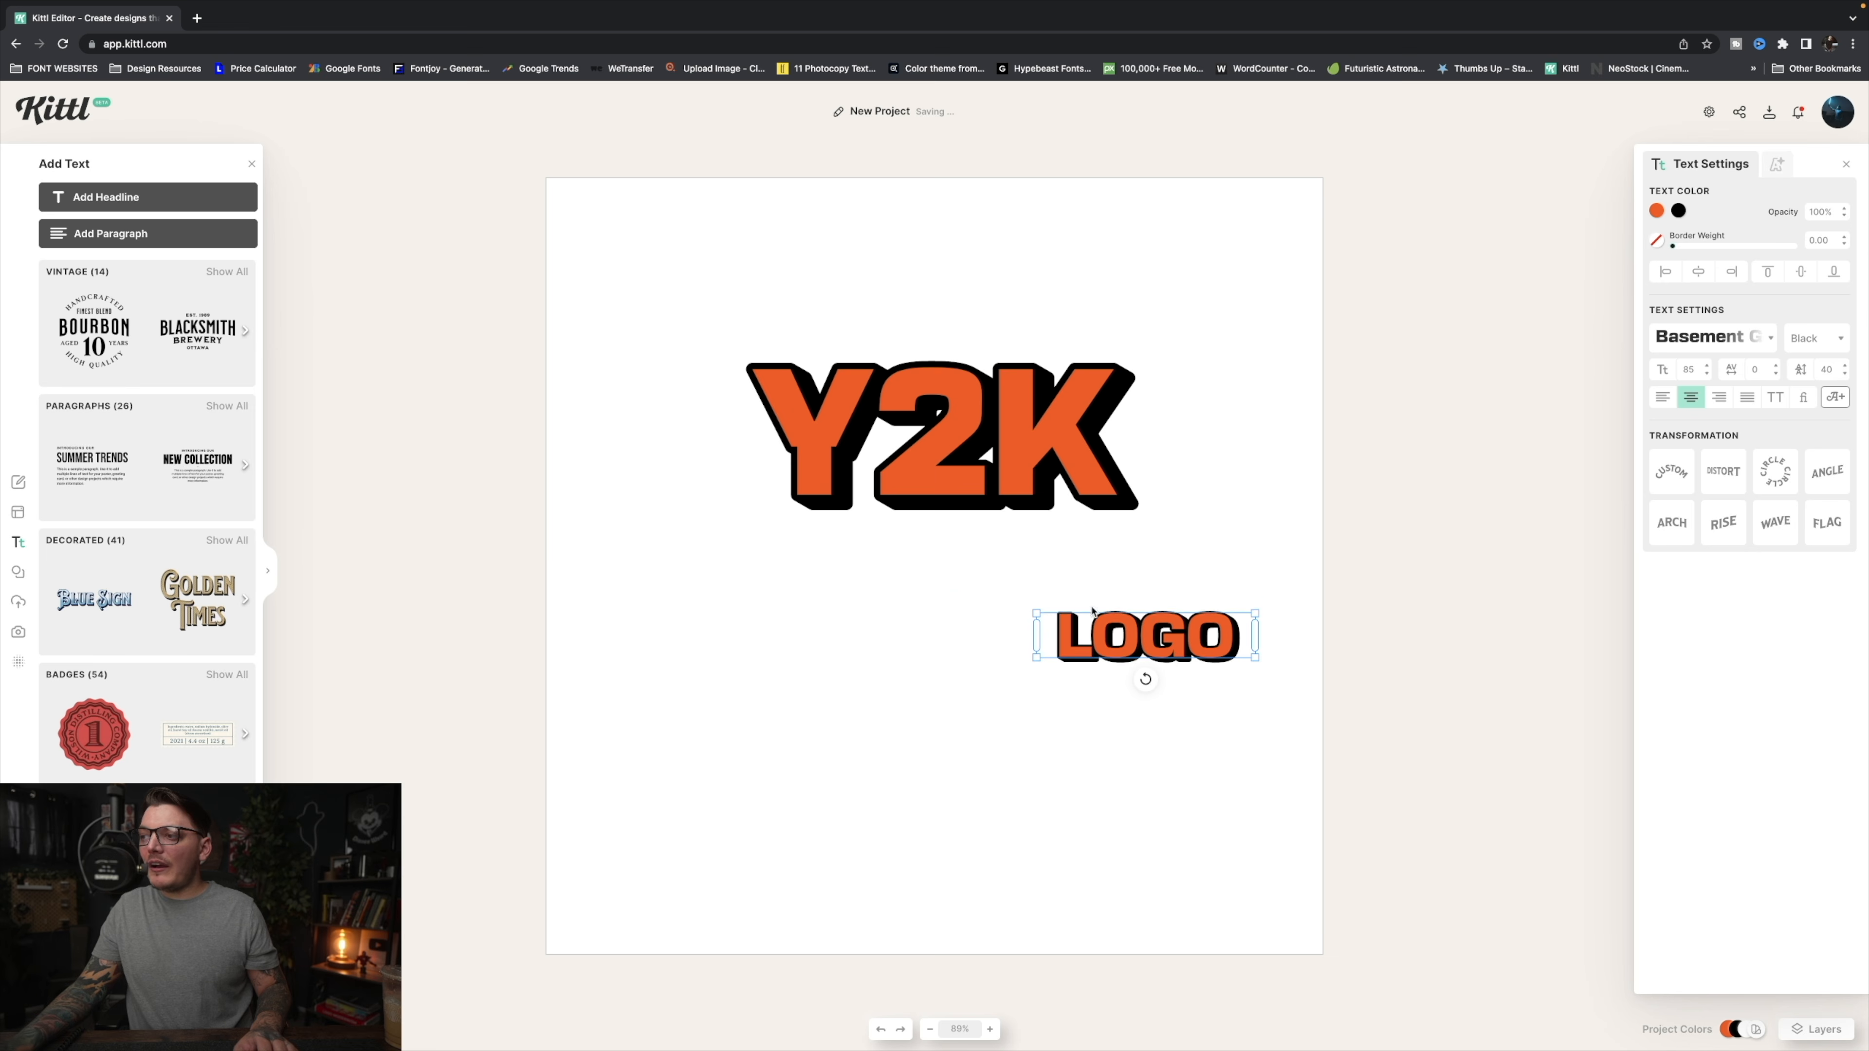
{"action": "left_click_drag", "start_coordinate": [1173, 634], "coordinate": [1071, 527]}
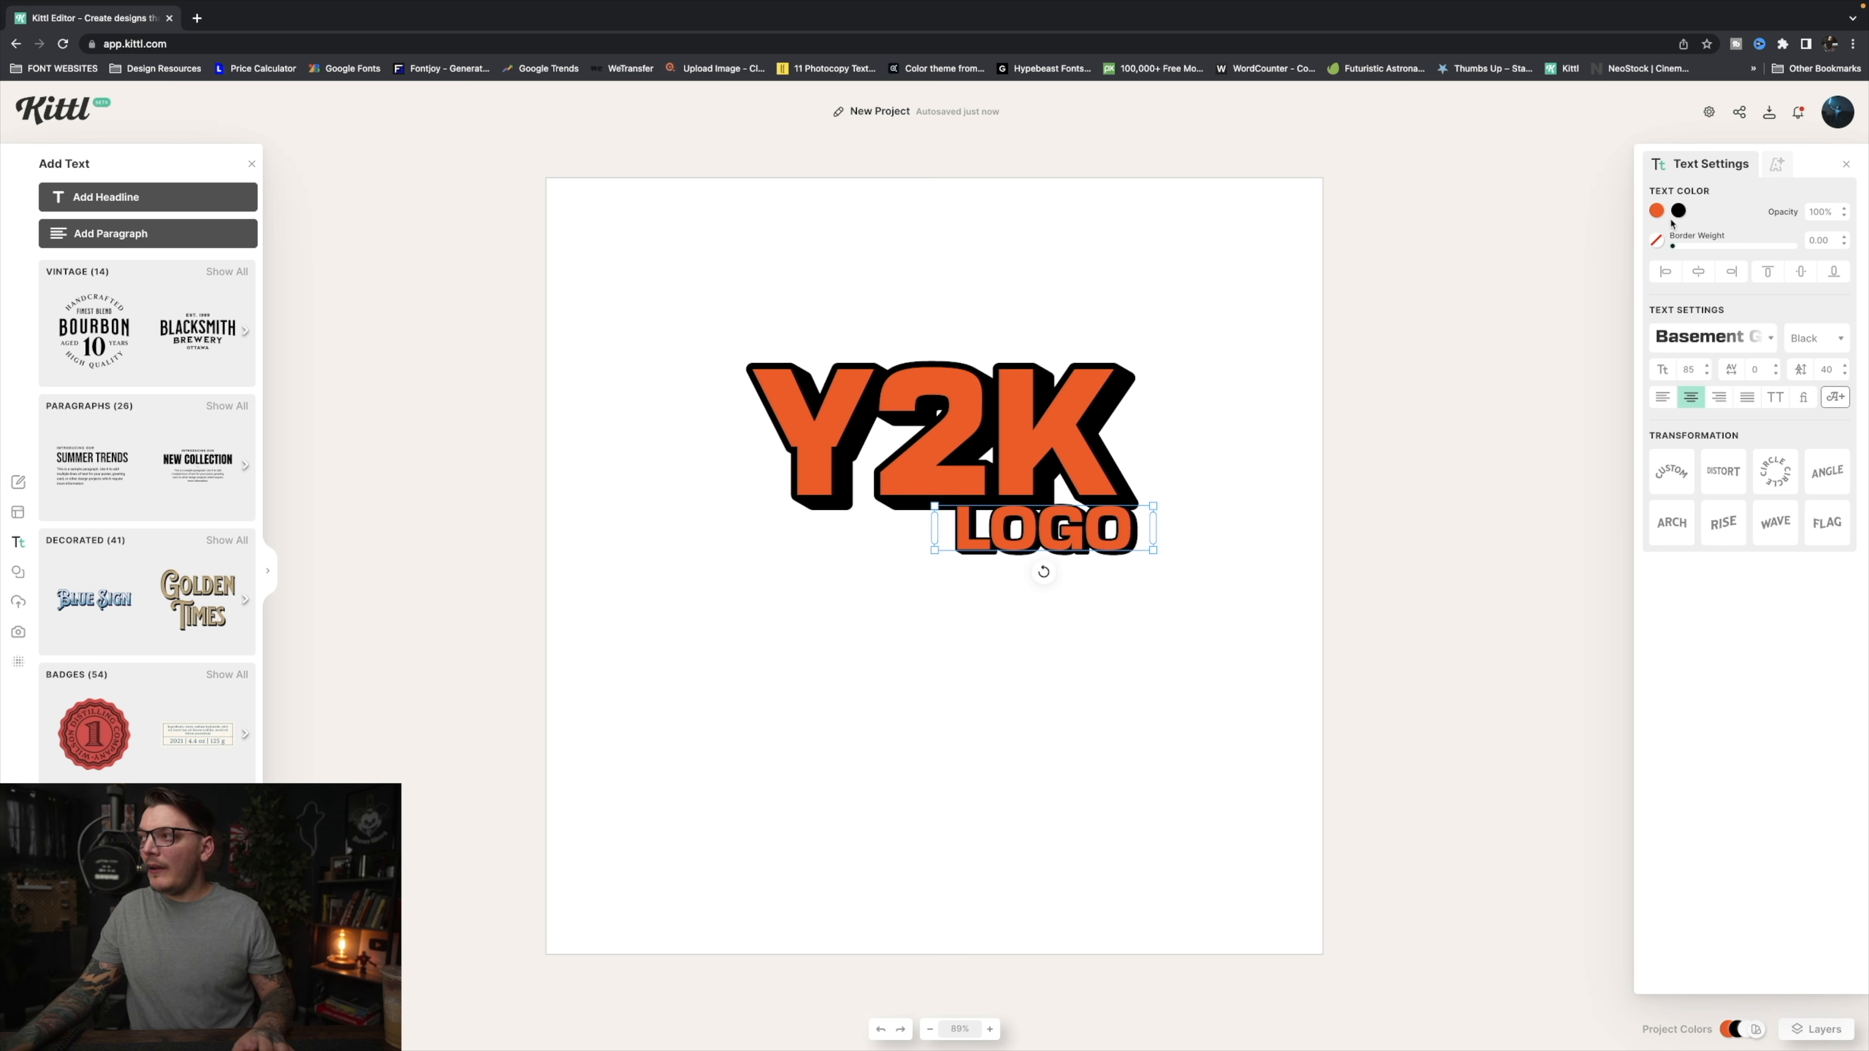
Set the outline width of the LOGO text's Block Shadow to 12
{"action": "left_click", "coordinate": [1776, 165]}
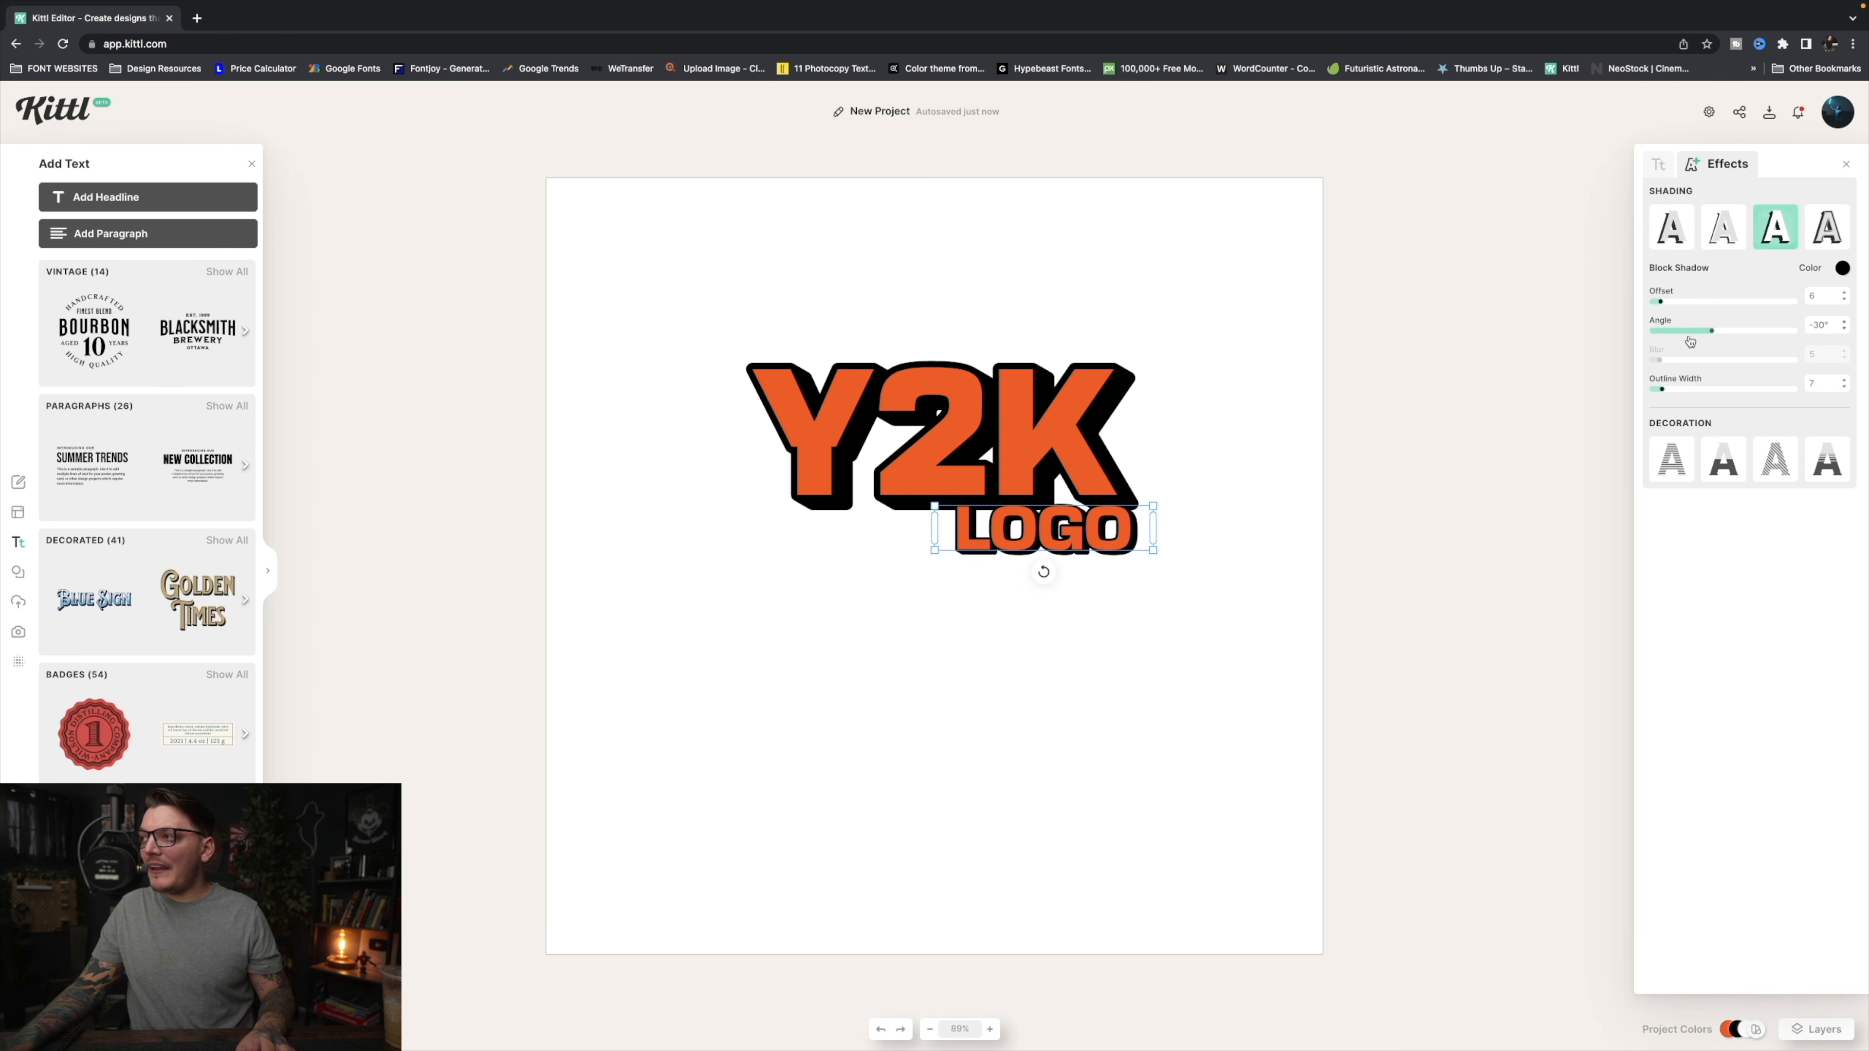
{"action": "left_click_drag", "start_coordinate": [1666, 393], "coordinate": [1671, 394]}
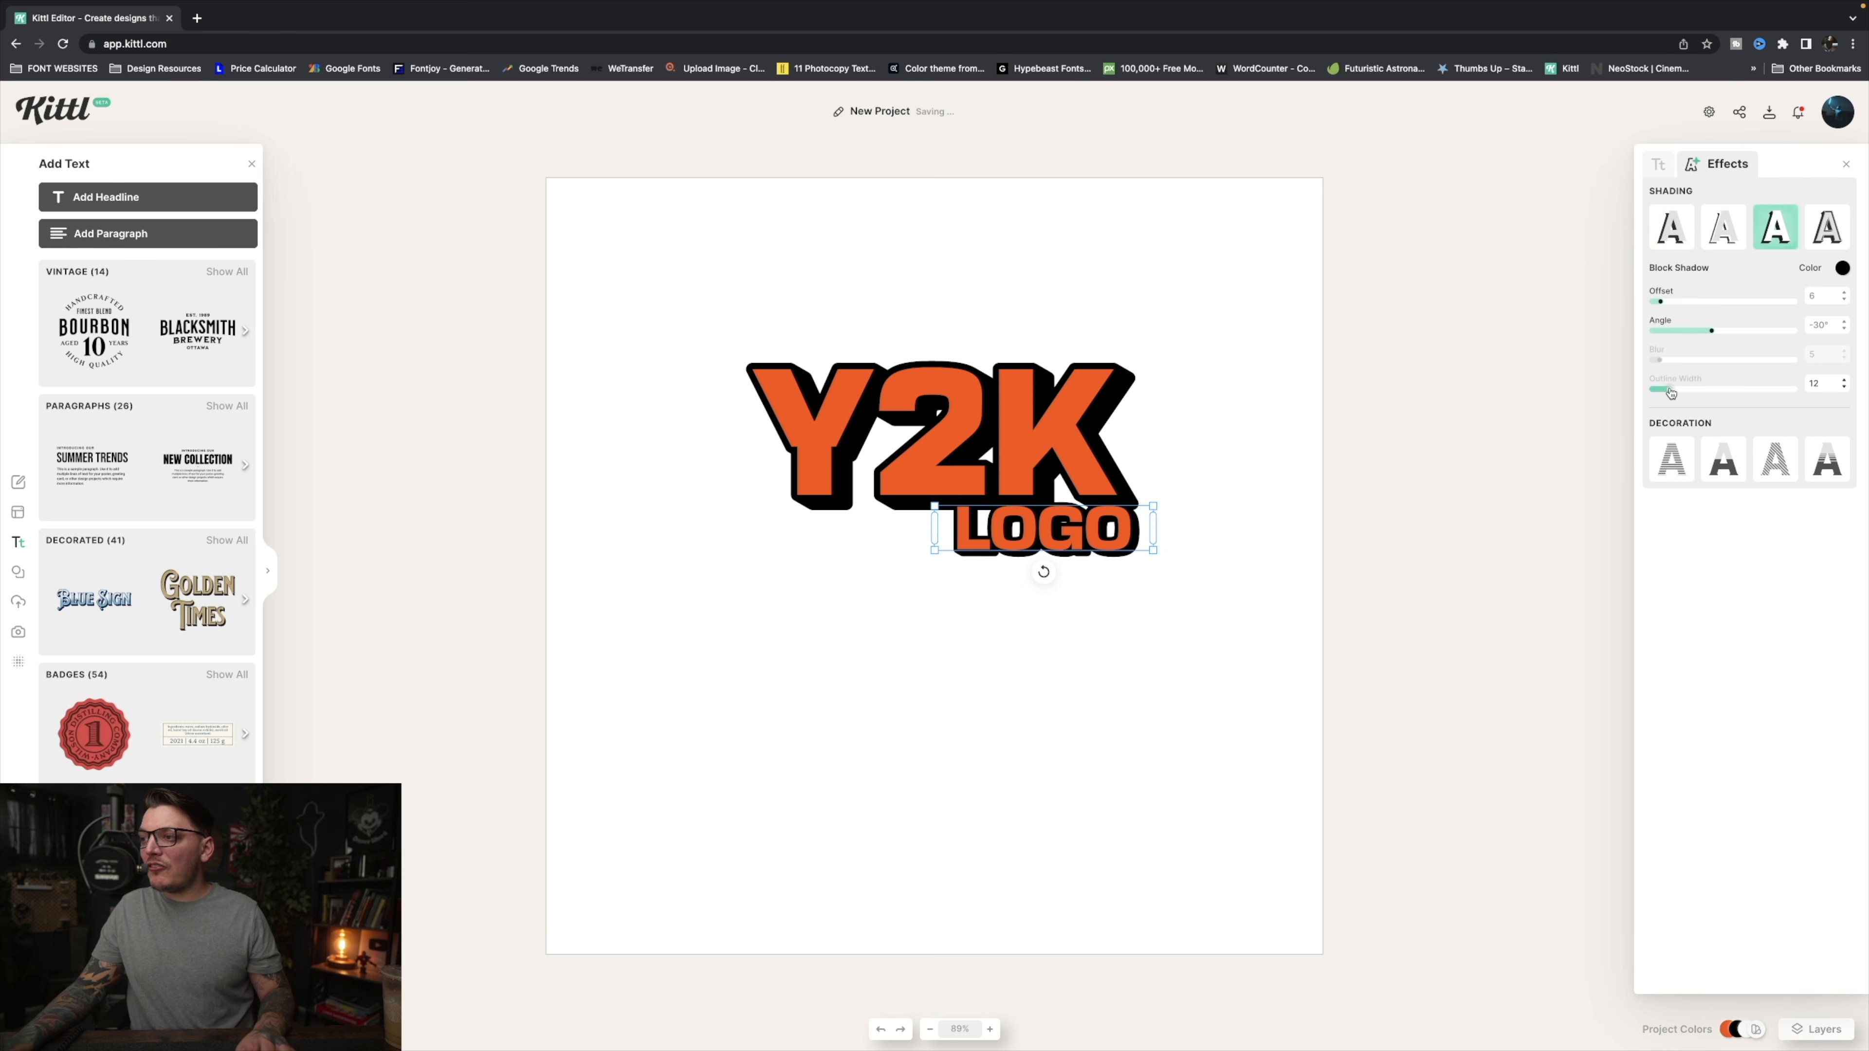
{"action": "left_click", "coordinate": [1059, 703]}
Search the design elements for "y2k" and look through the stars, globes and orbit shapes
{"action": "scroll", "coordinate": [1037, 456], "scroll_direction": "down", "scroll_amount": 2}
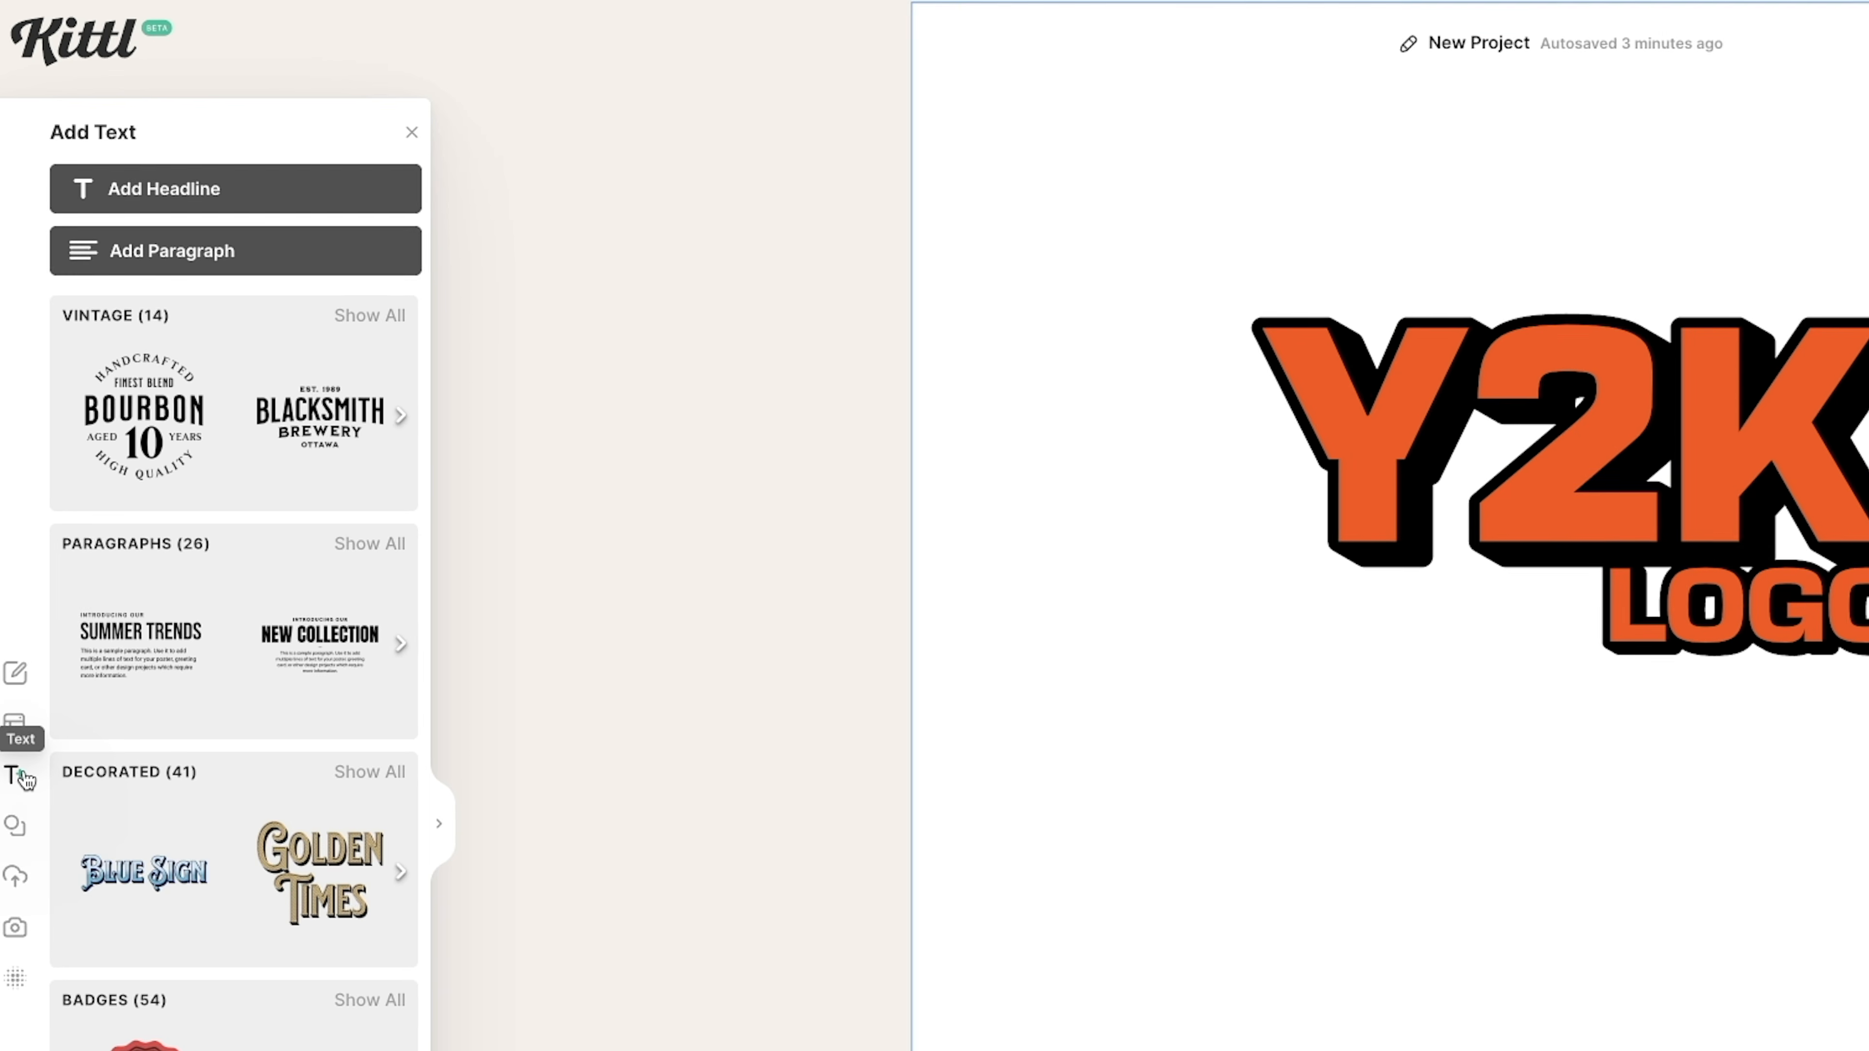
{"action": "left_click", "coordinate": [14, 834]}
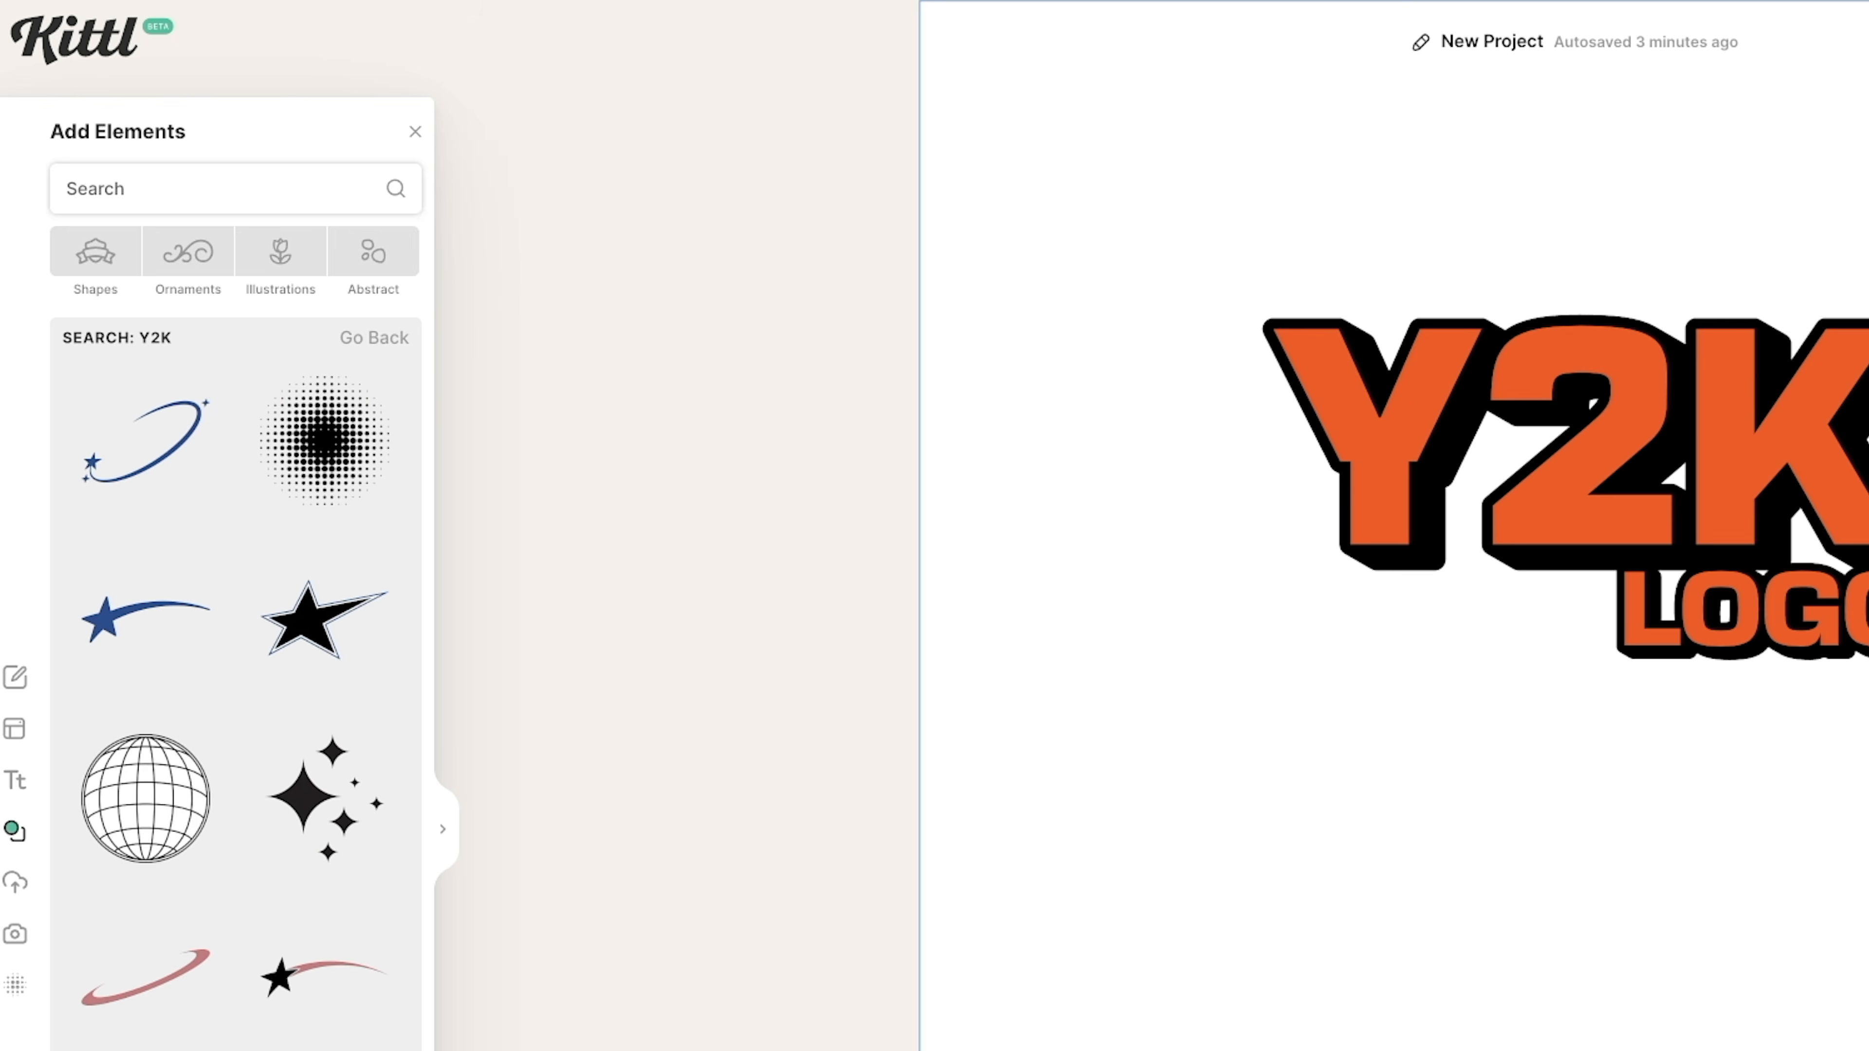
{"action": "type", "text": "y2k"}
{"action": "scroll", "coordinate": [257, 709], "scroll_direction": "down", "scroll_amount": 2}
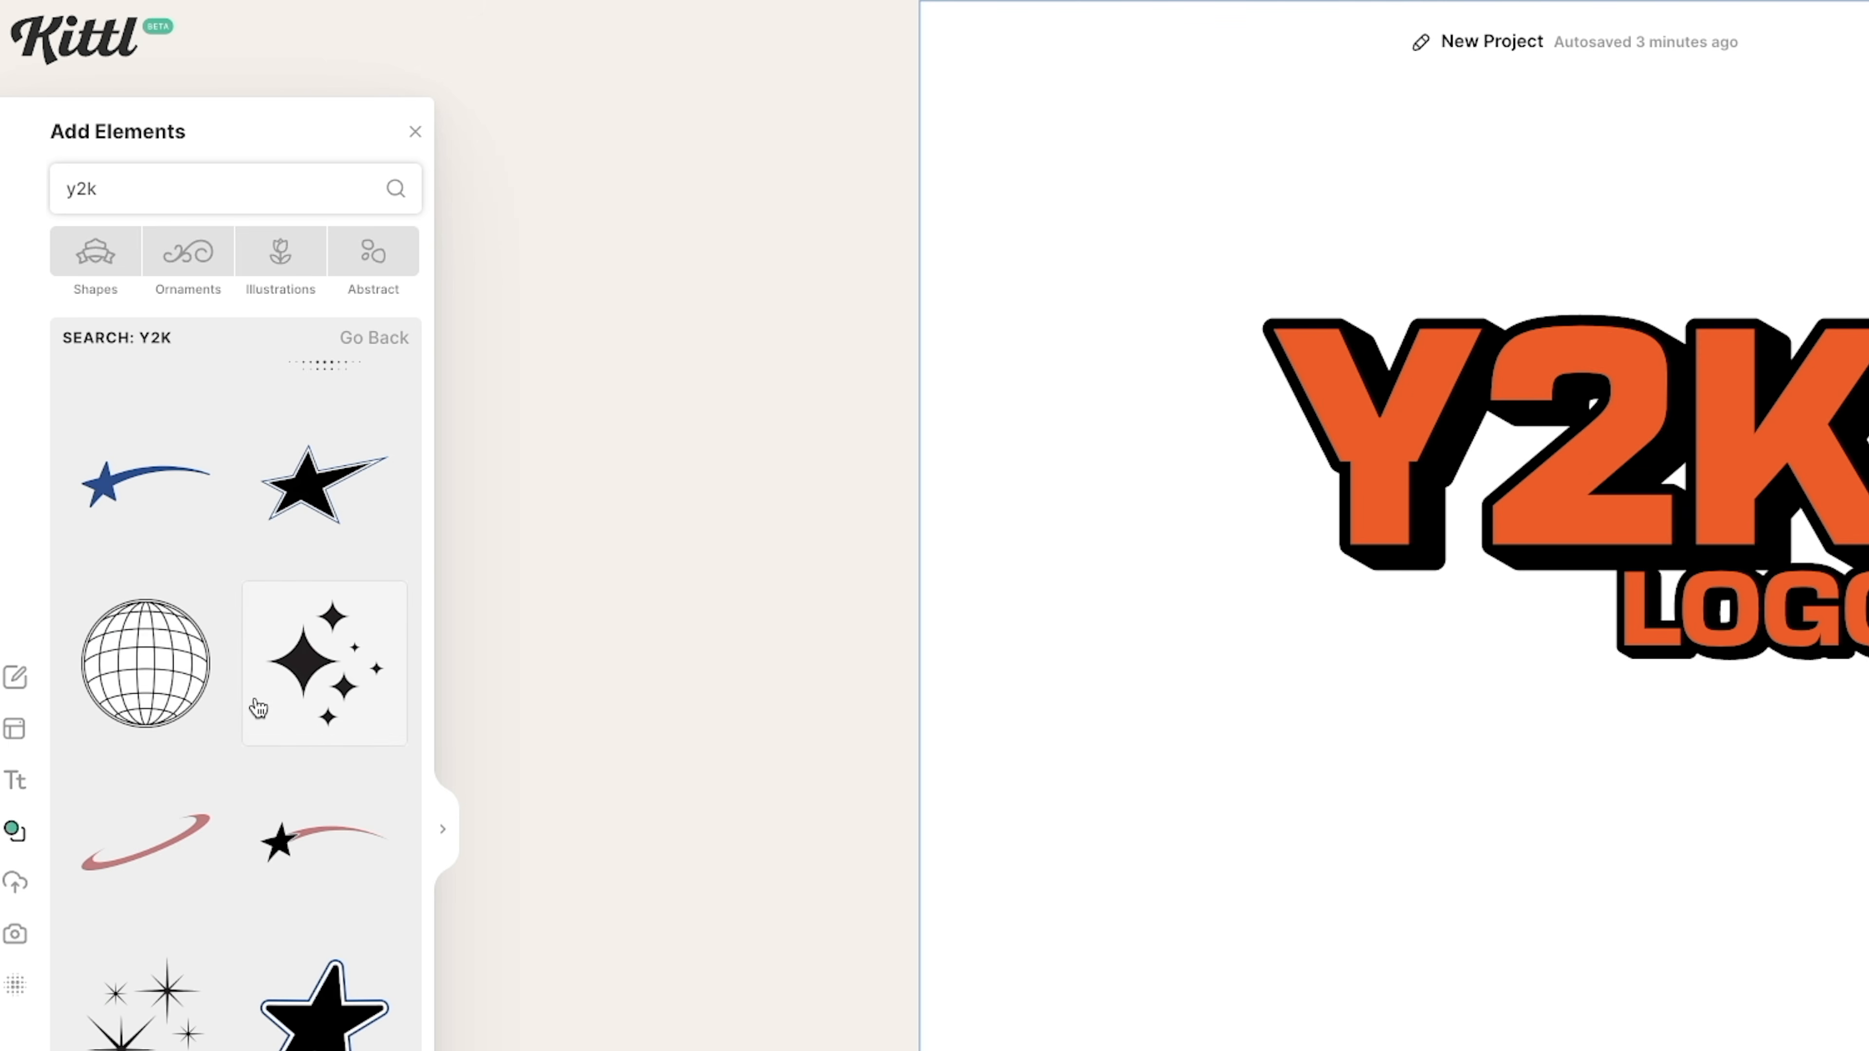
{"action": "scroll", "coordinate": [245, 933], "scroll_direction": "down", "scroll_amount": 5}
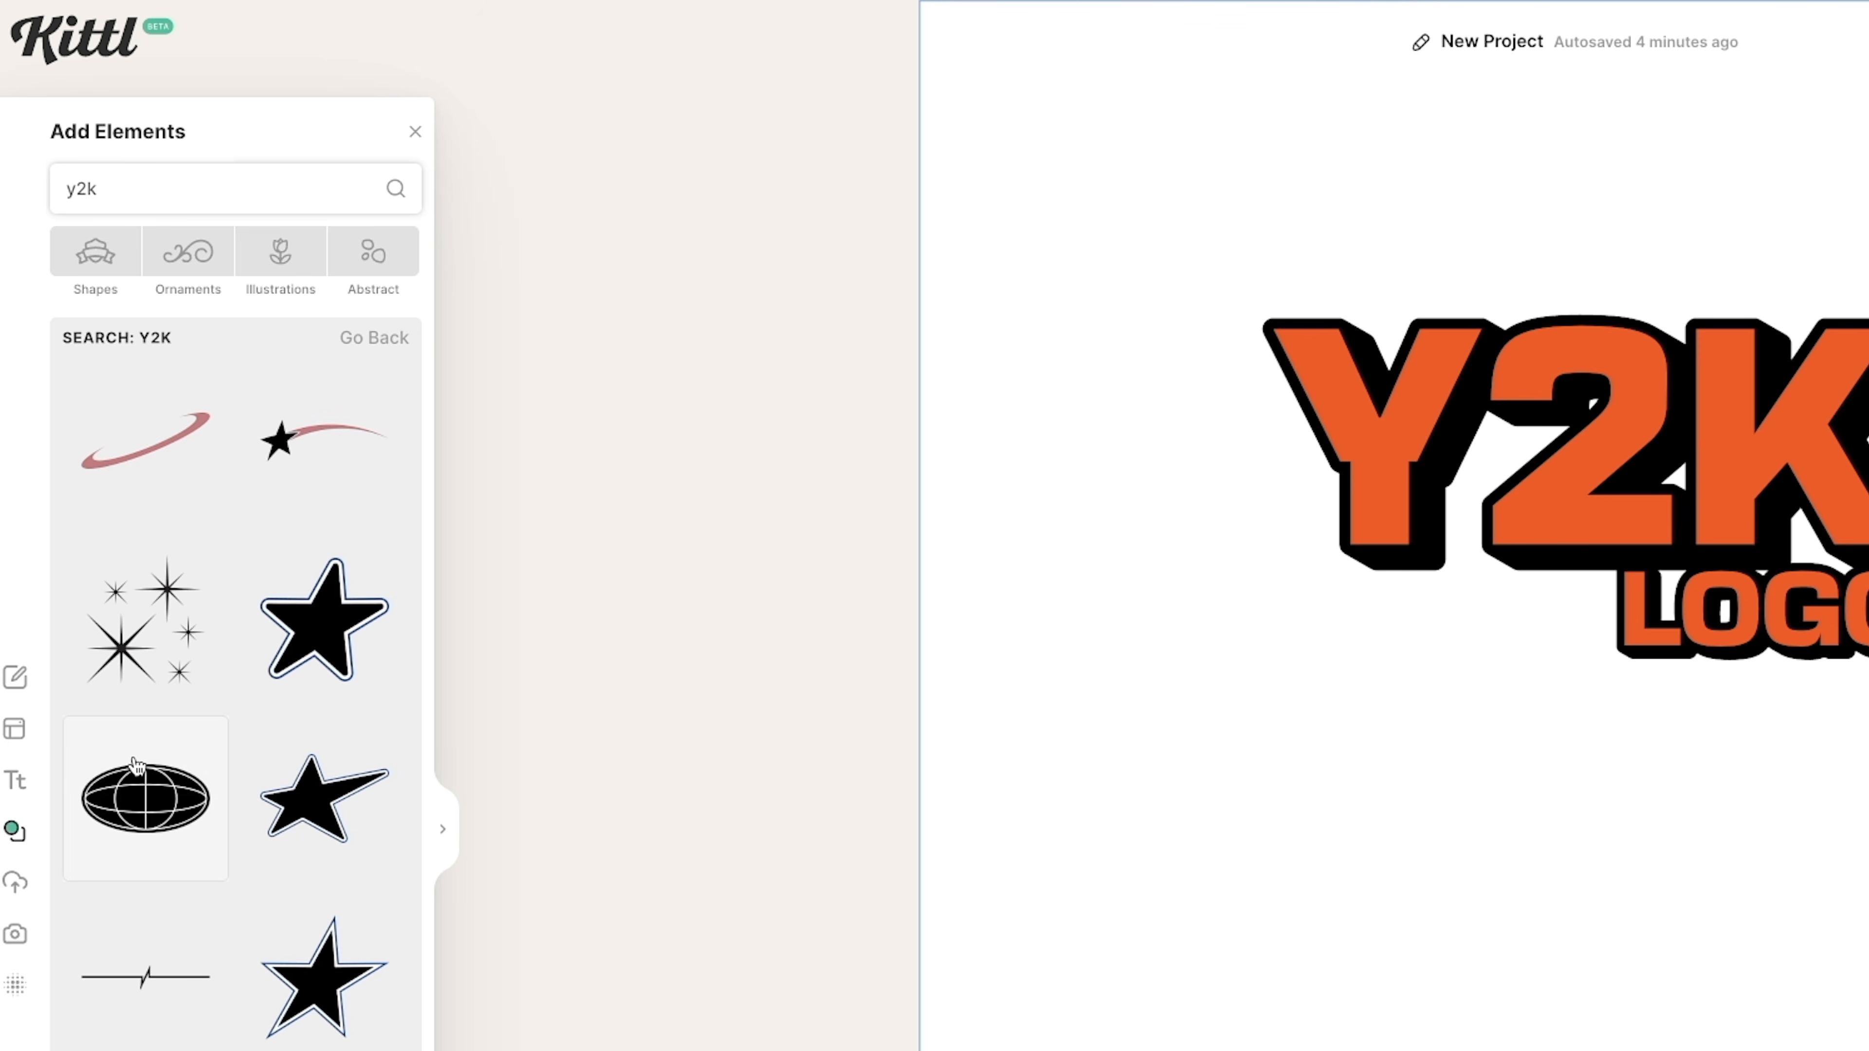
{"action": "scroll", "coordinate": [136, 829], "scroll_direction": "up", "scroll_amount": 5}
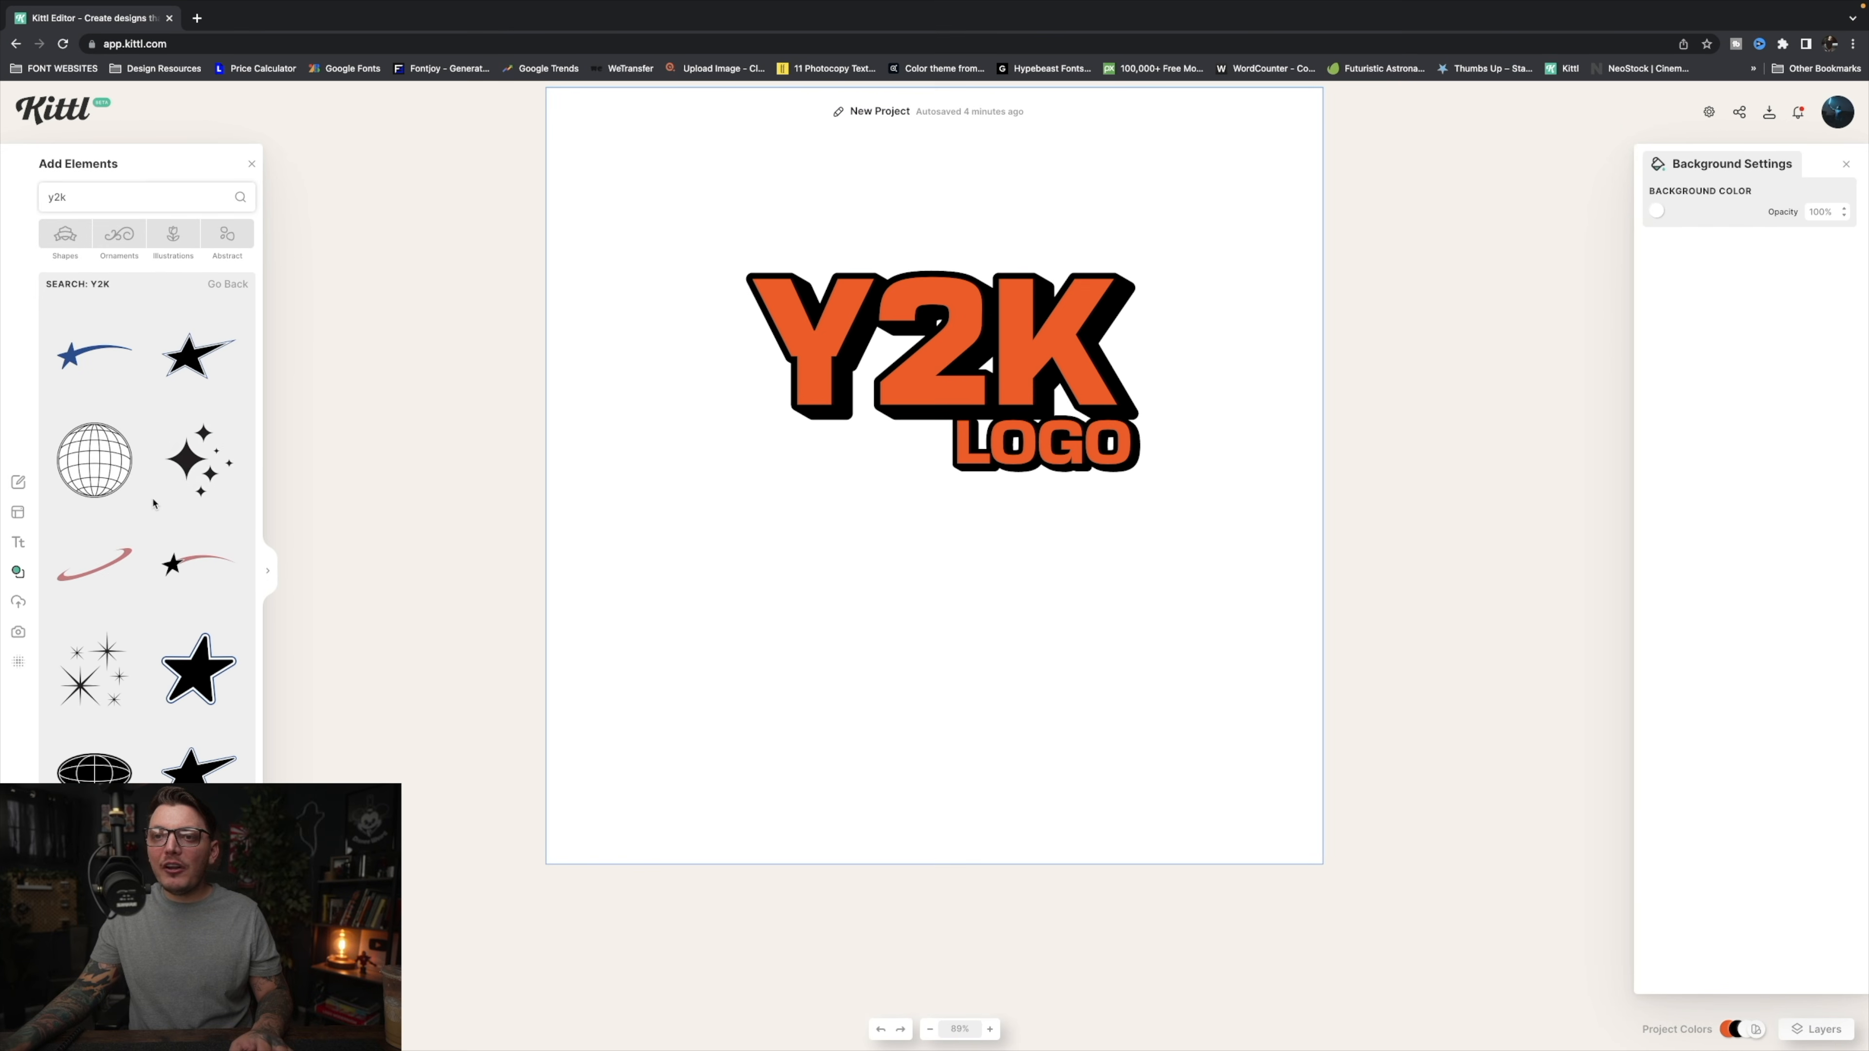
{"action": "scroll", "coordinate": [153, 503], "scroll_direction": "down", "scroll_amount": 5}
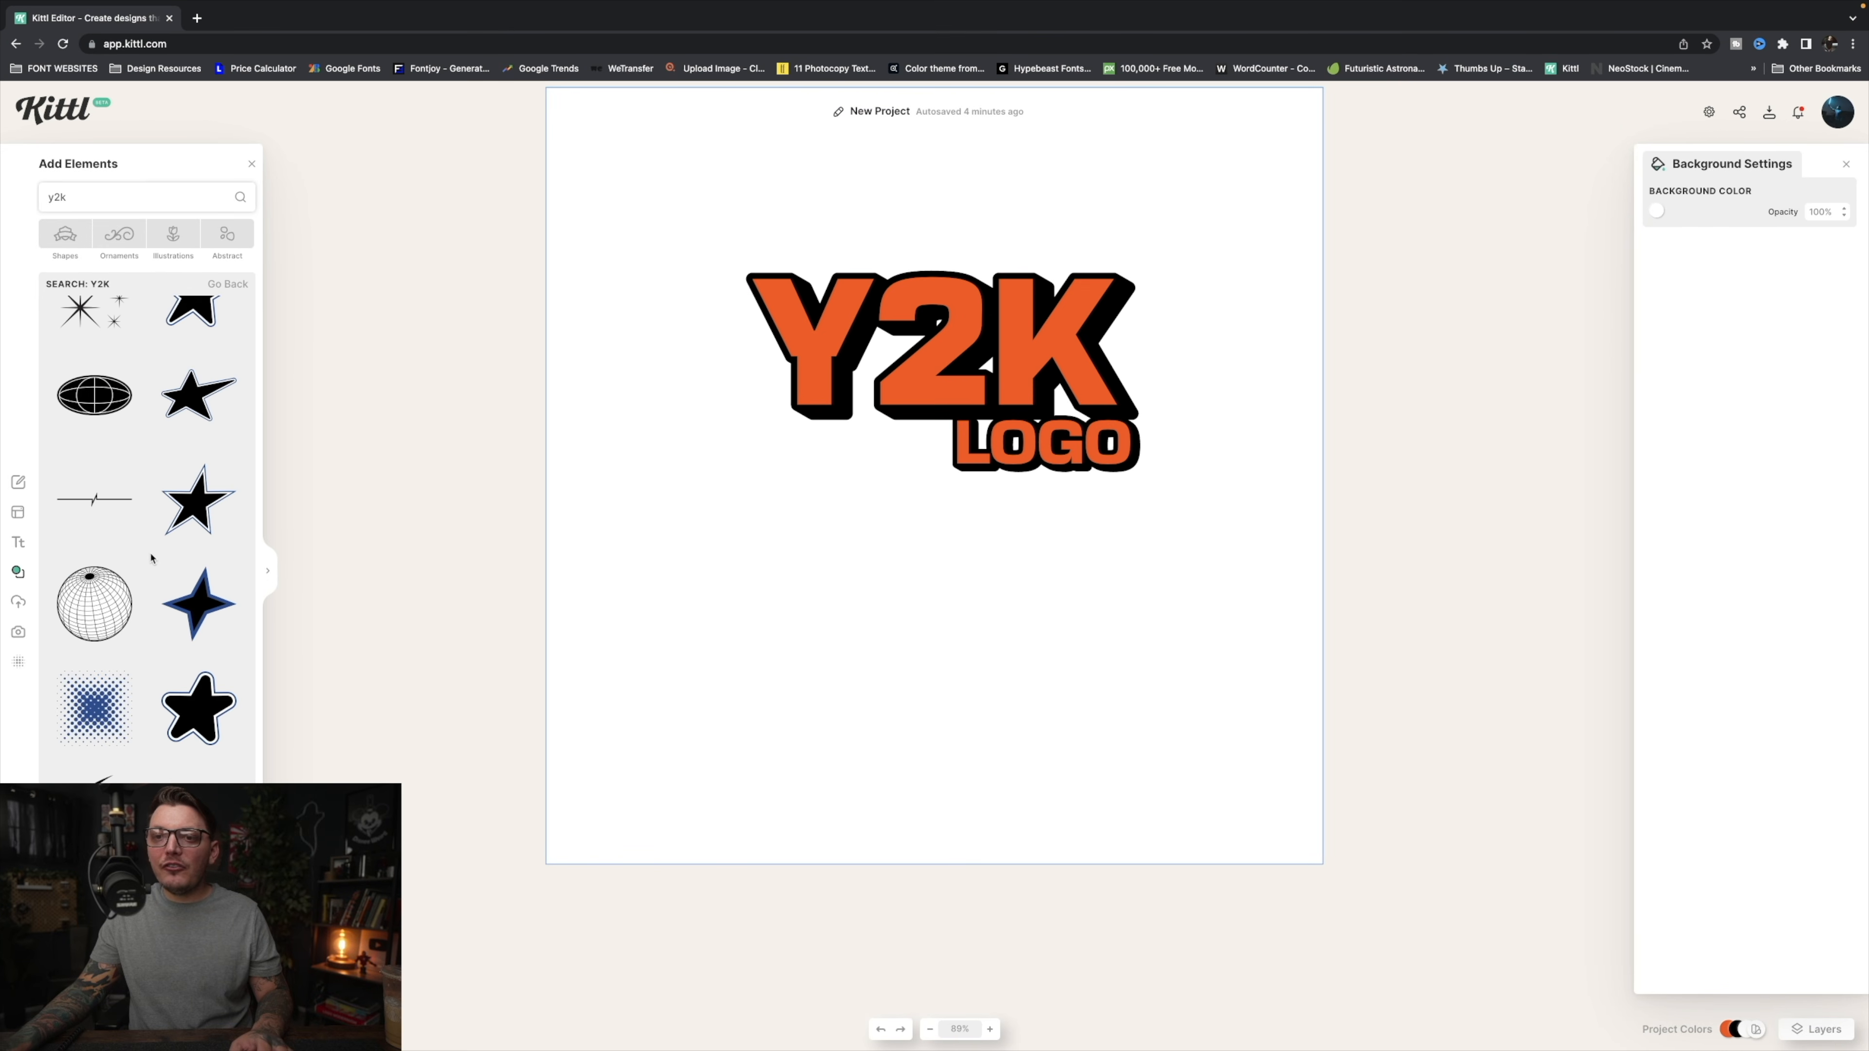
{"action": "scroll", "coordinate": [151, 558], "scroll_direction": "down", "scroll_amount": 3}
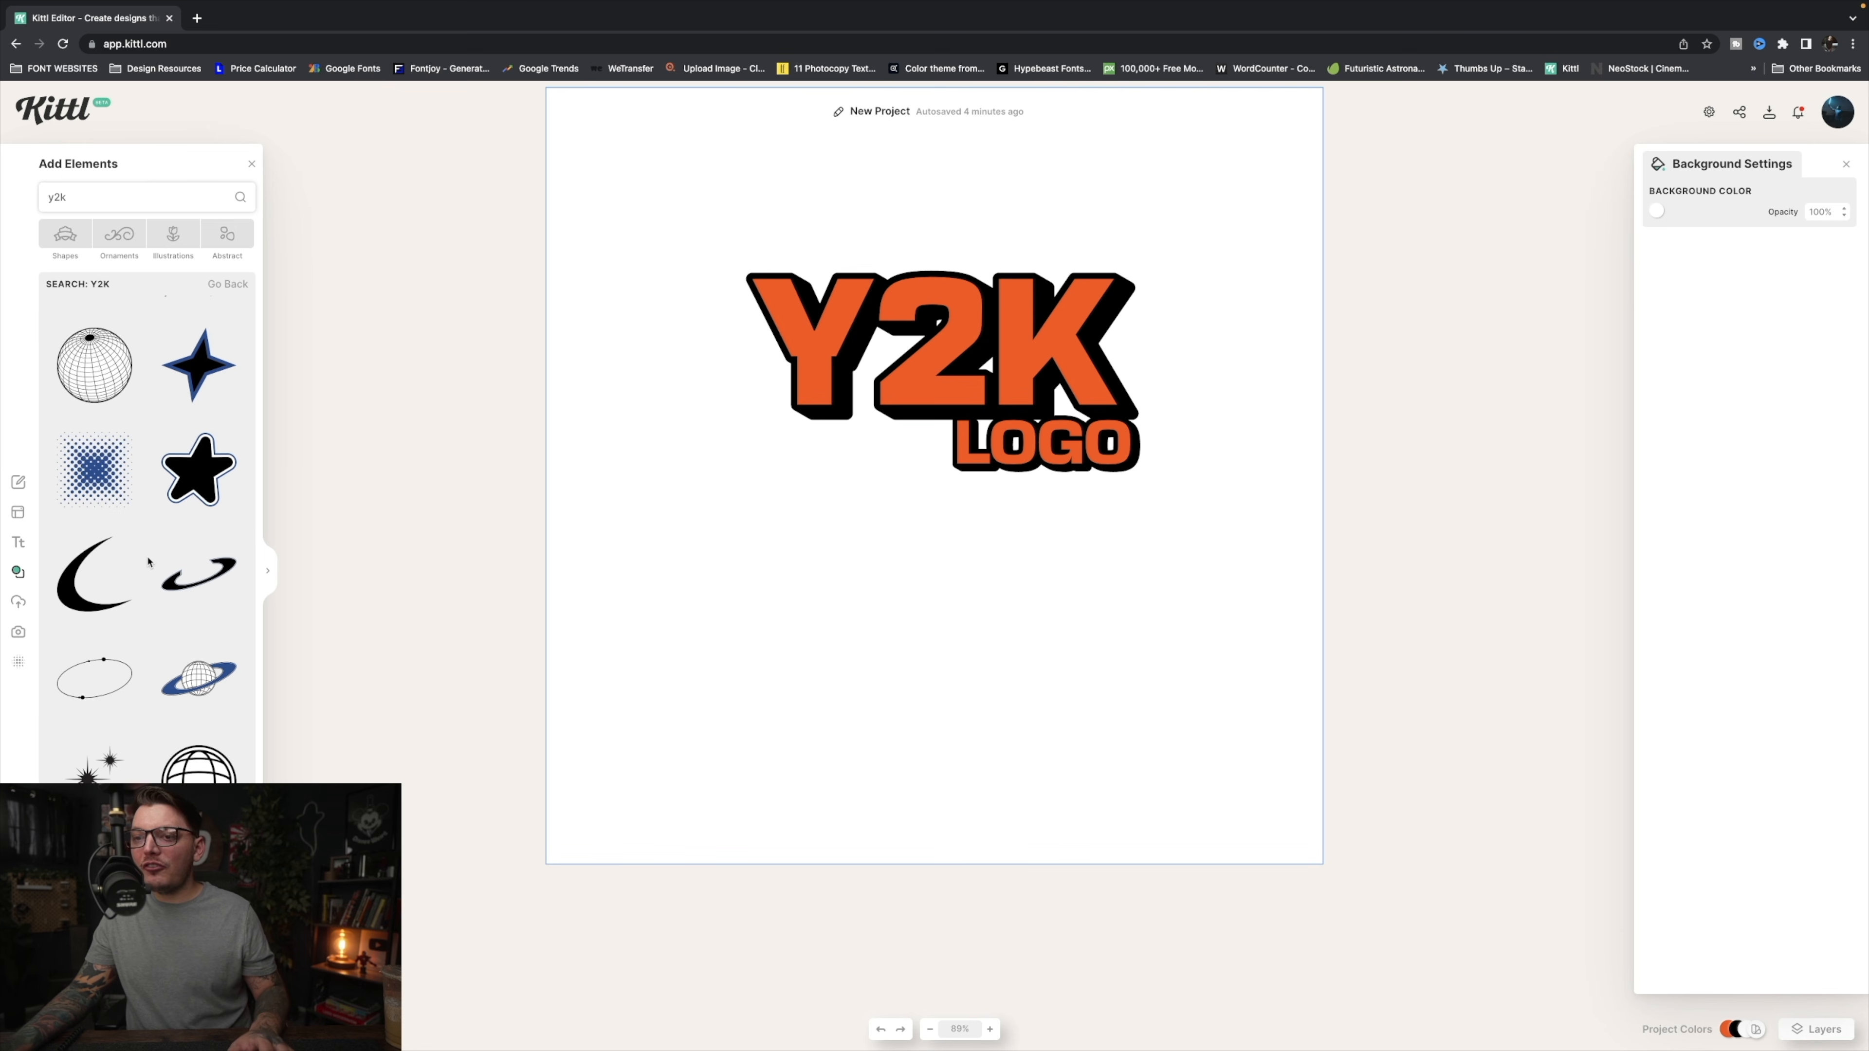
{"action": "scroll", "coordinate": [148, 561], "scroll_direction": "down", "scroll_amount": 5}
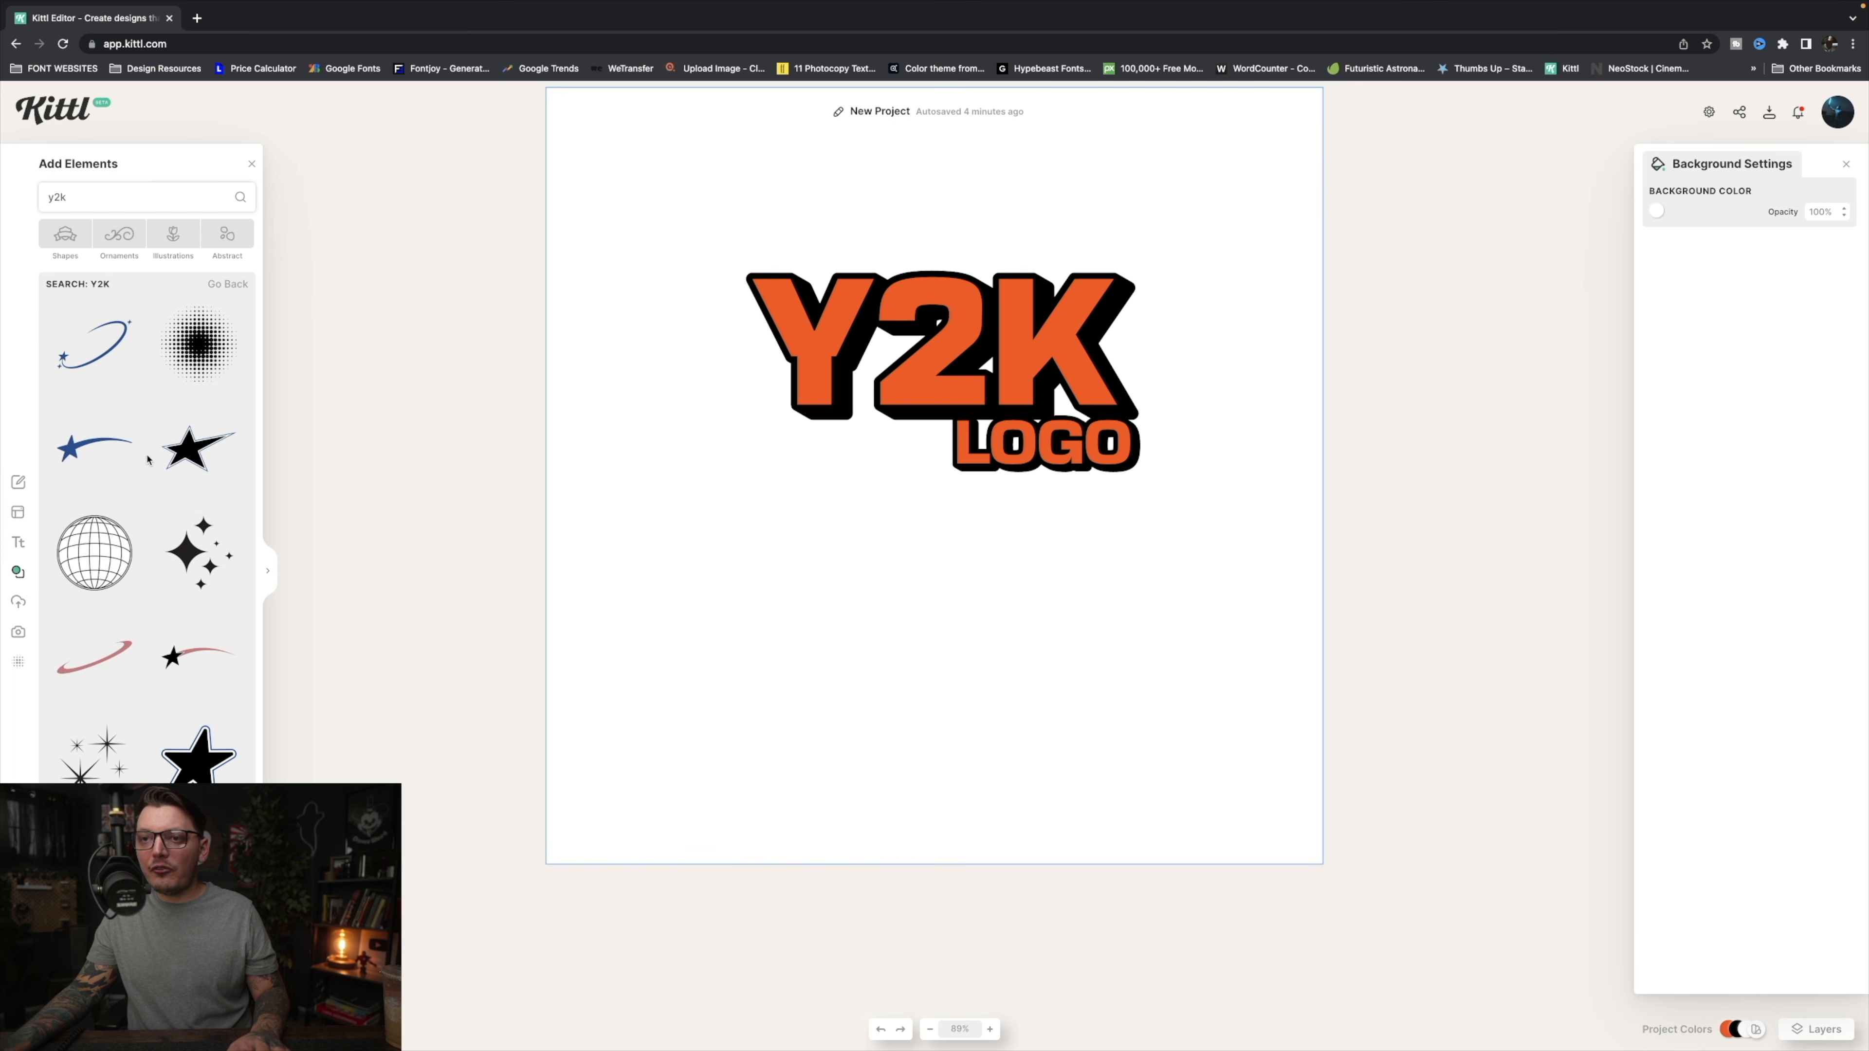
{"action": "scroll", "coordinate": [141, 473], "scroll_direction": "down", "scroll_amount": 3}
{"action": "scroll", "coordinate": [144, 513], "scroll_direction": "down", "scroll_amount": 4}
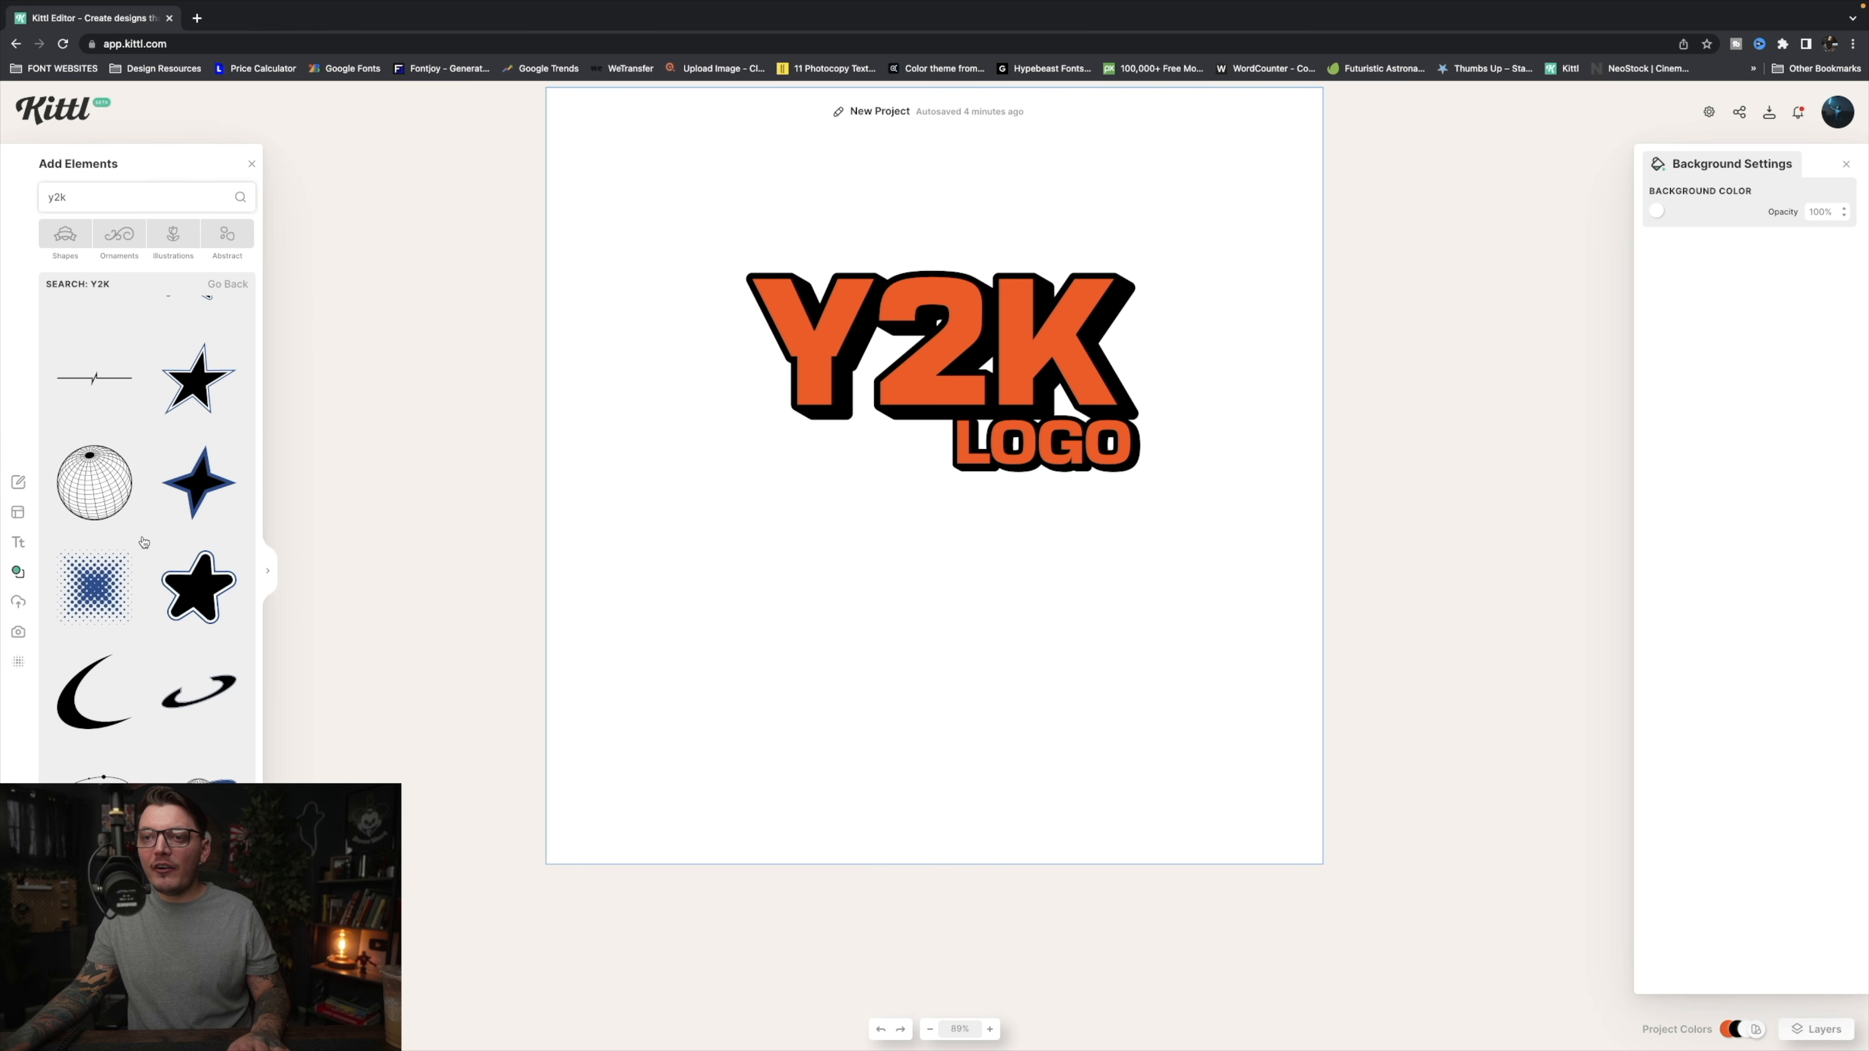
{"action": "scroll", "coordinate": [186, 595], "scroll_direction": "down", "scroll_amount": 5}
{"action": "scroll", "coordinate": [172, 577], "scroll_direction": "down", "scroll_amount": 2}
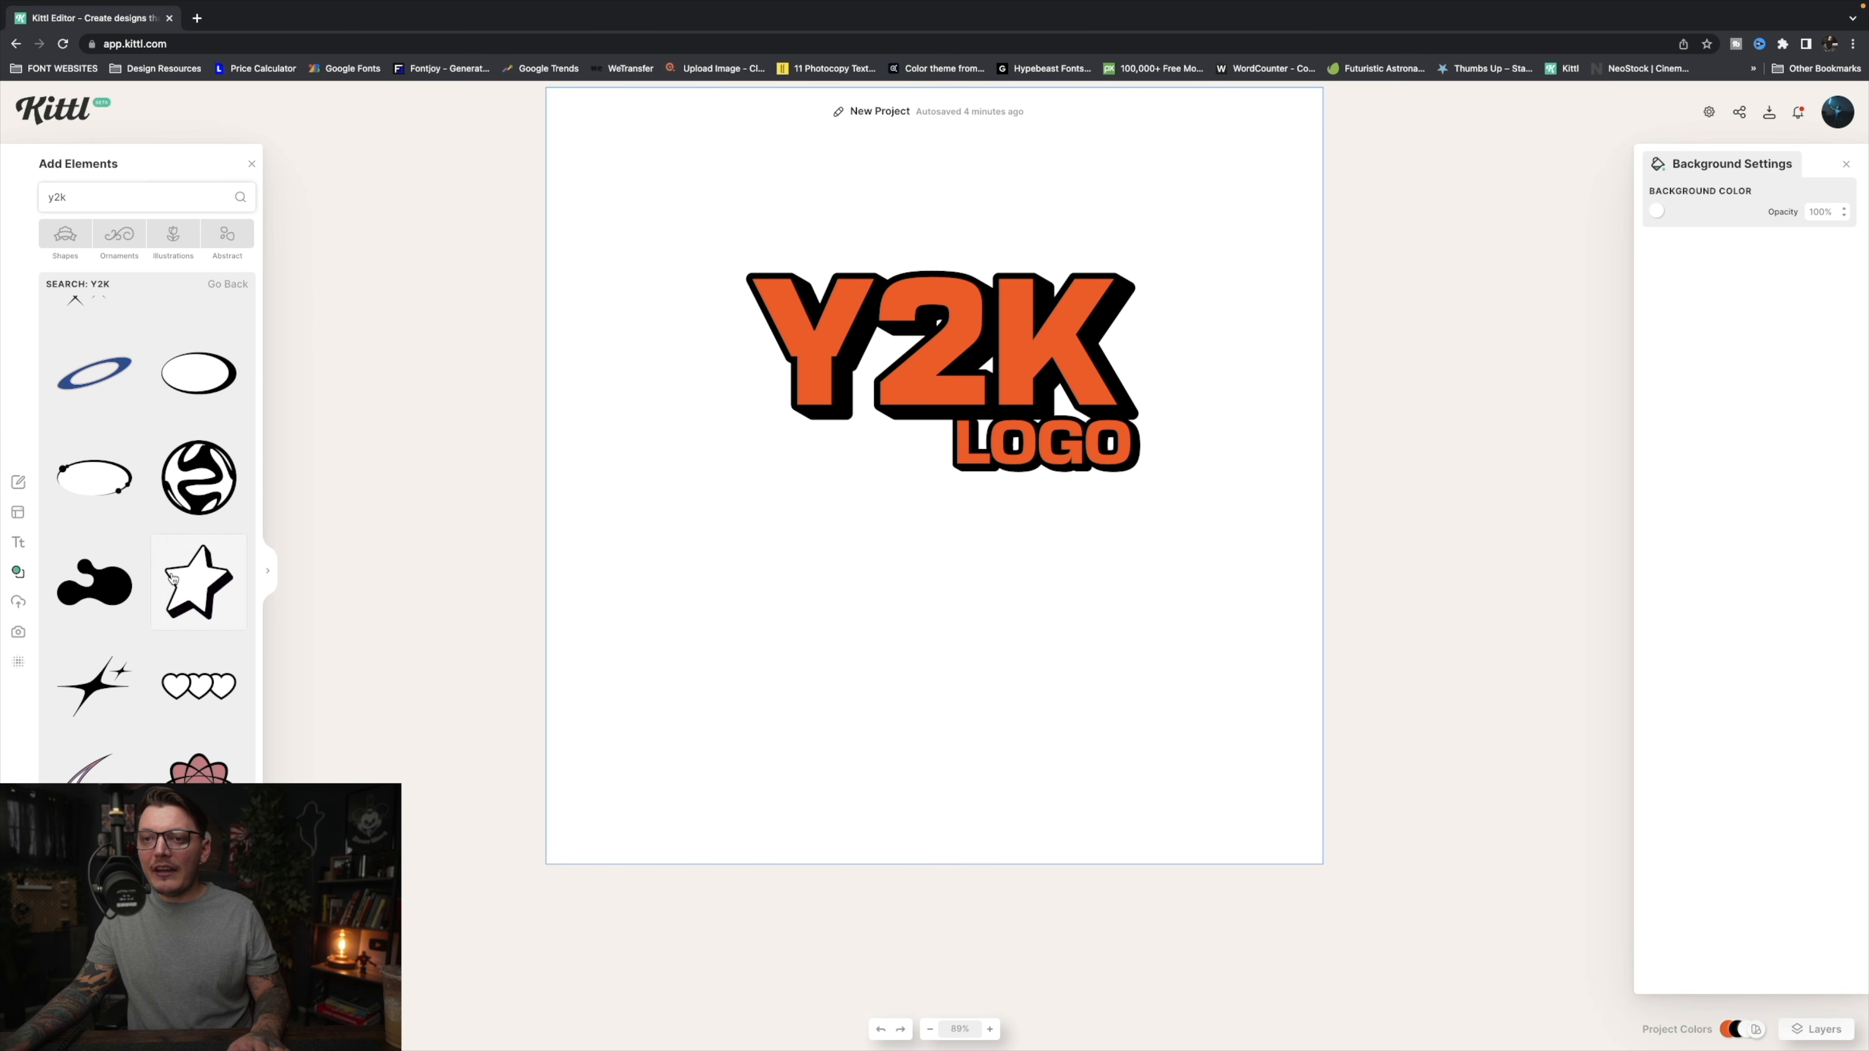
Add the black orbit ring with four dots to the canvas and send it to the back behind the lettering
{"action": "left_click", "coordinate": [111, 501]}
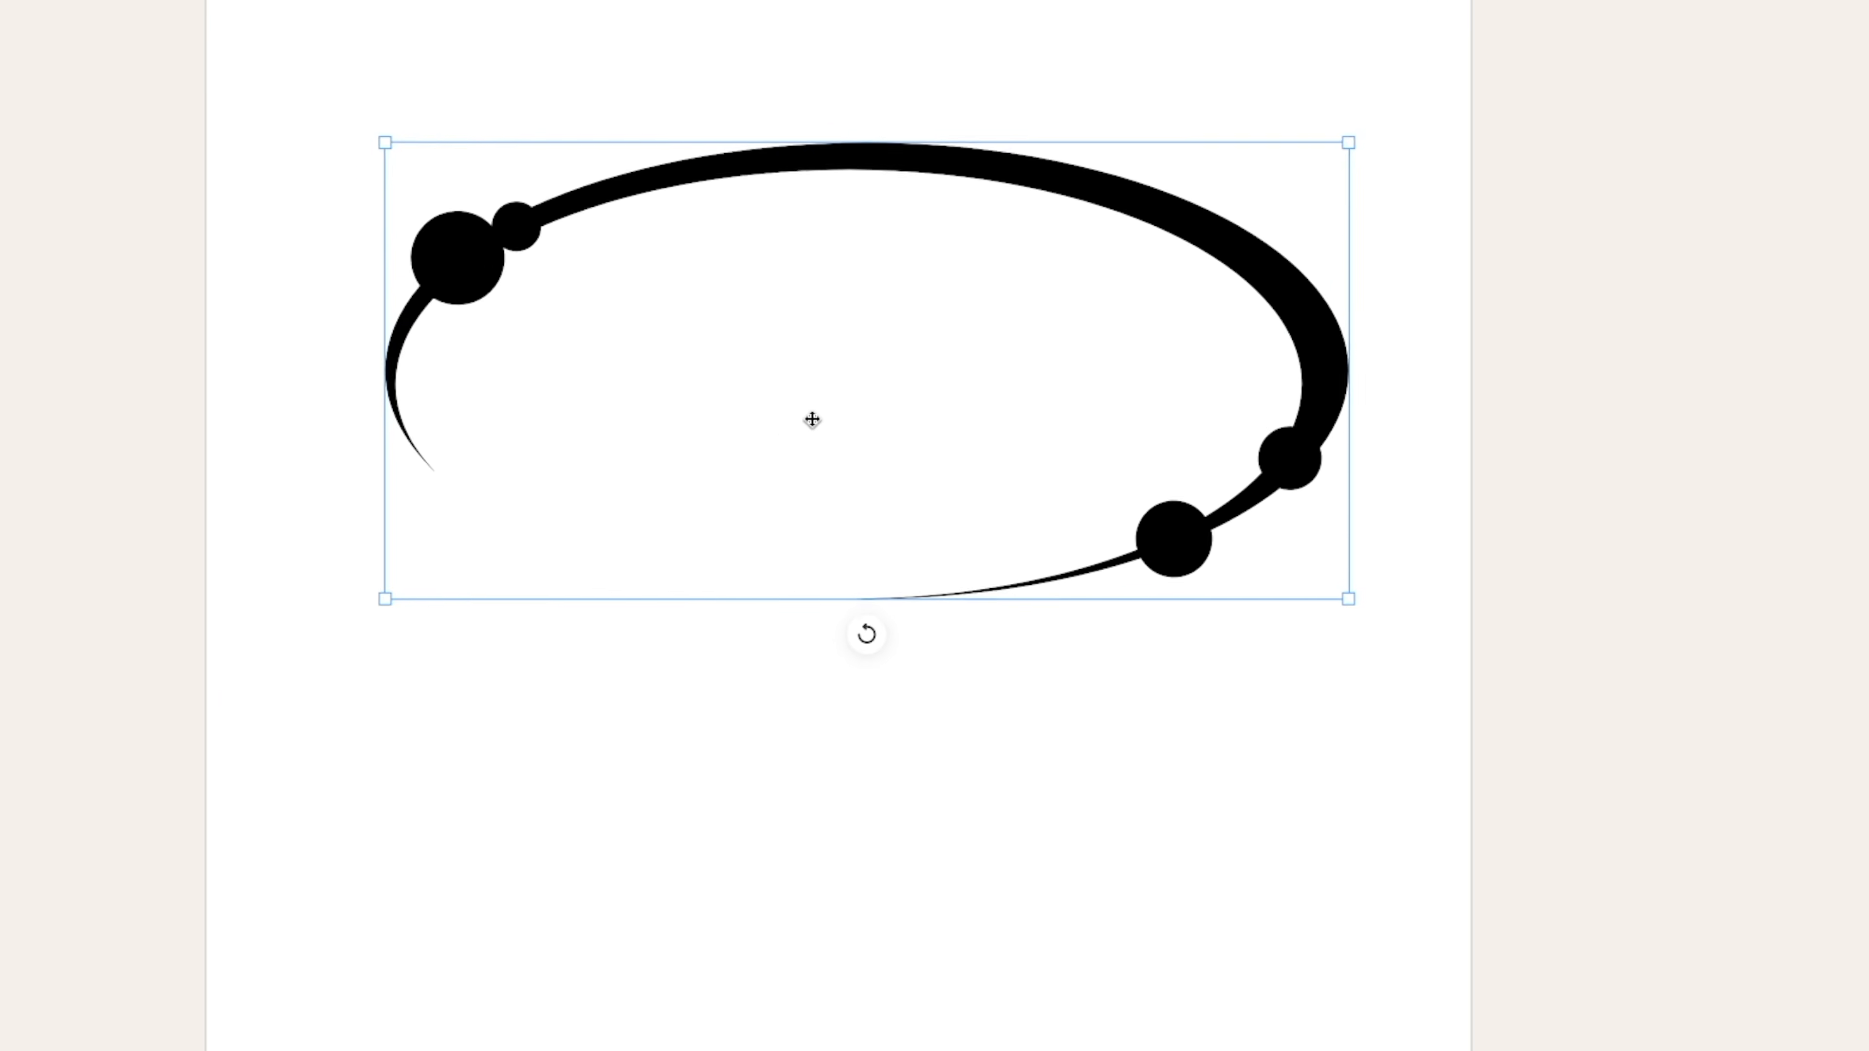
{"action": "right_click", "coordinate": [700, 334]}
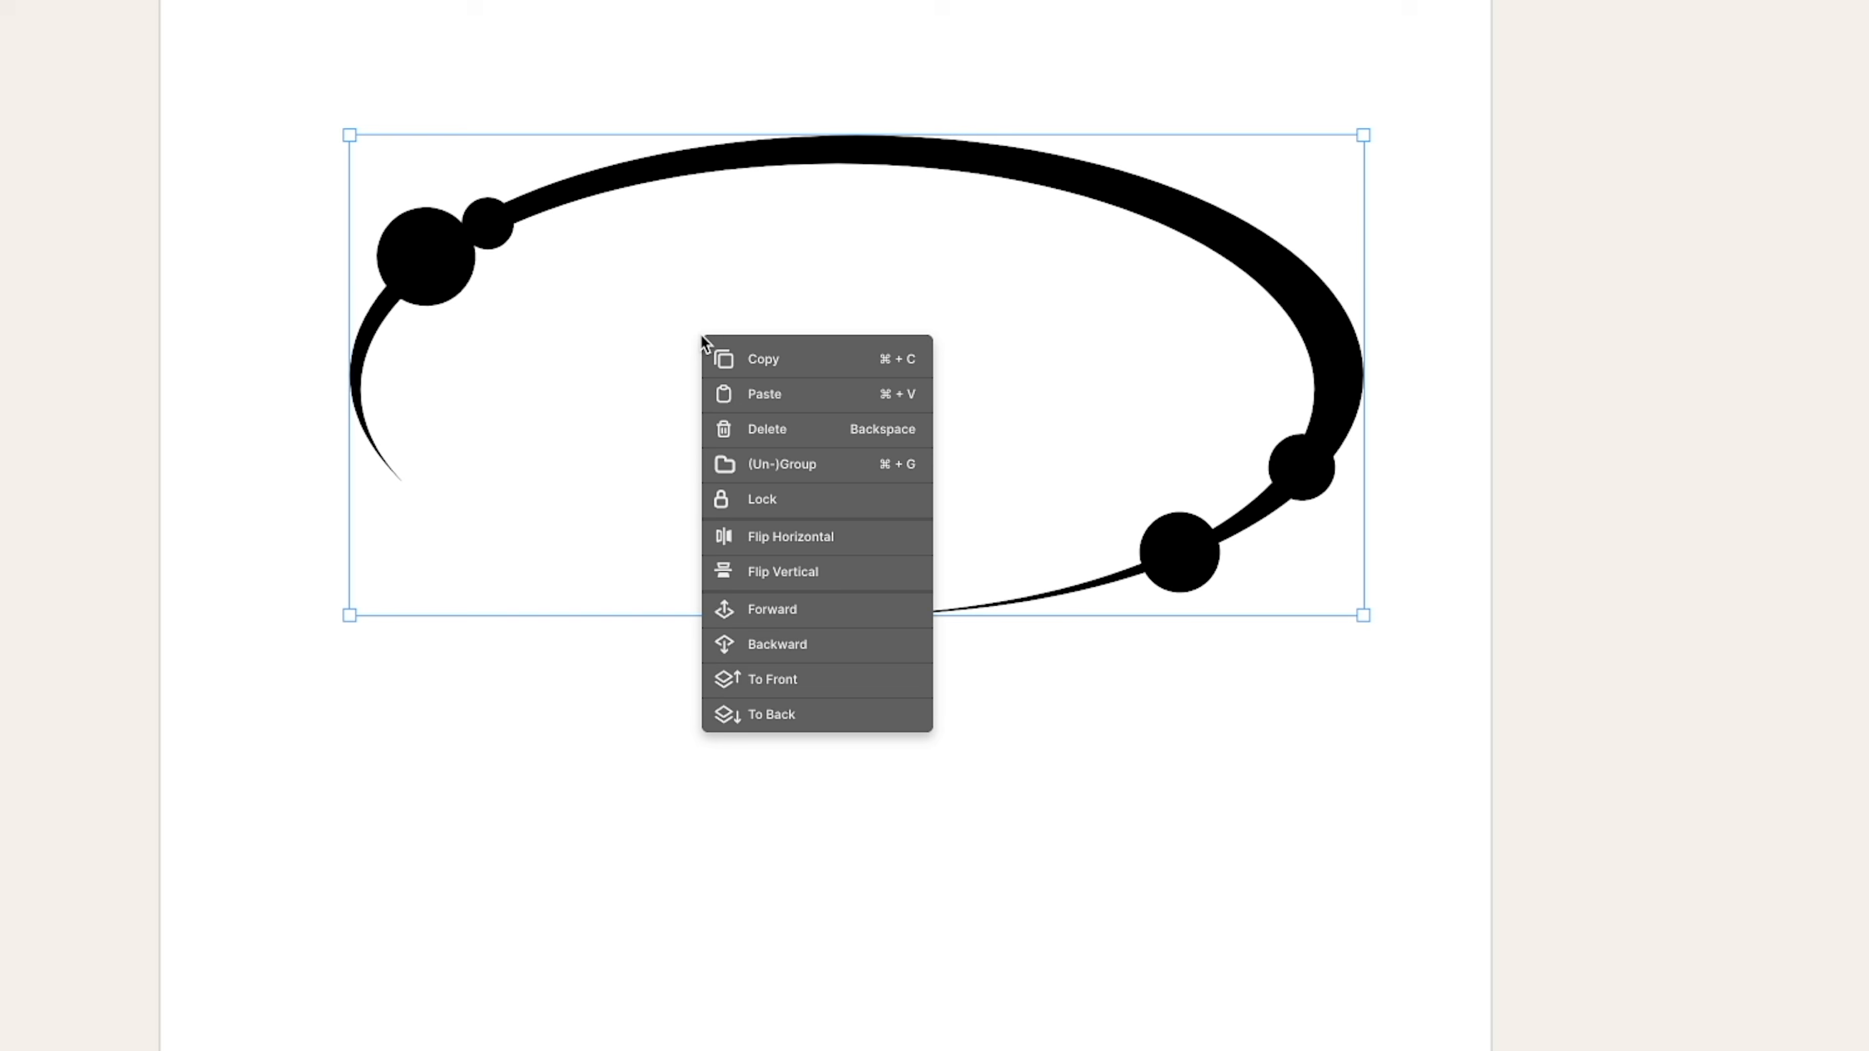
{"action": "left_click", "coordinate": [770, 714]}
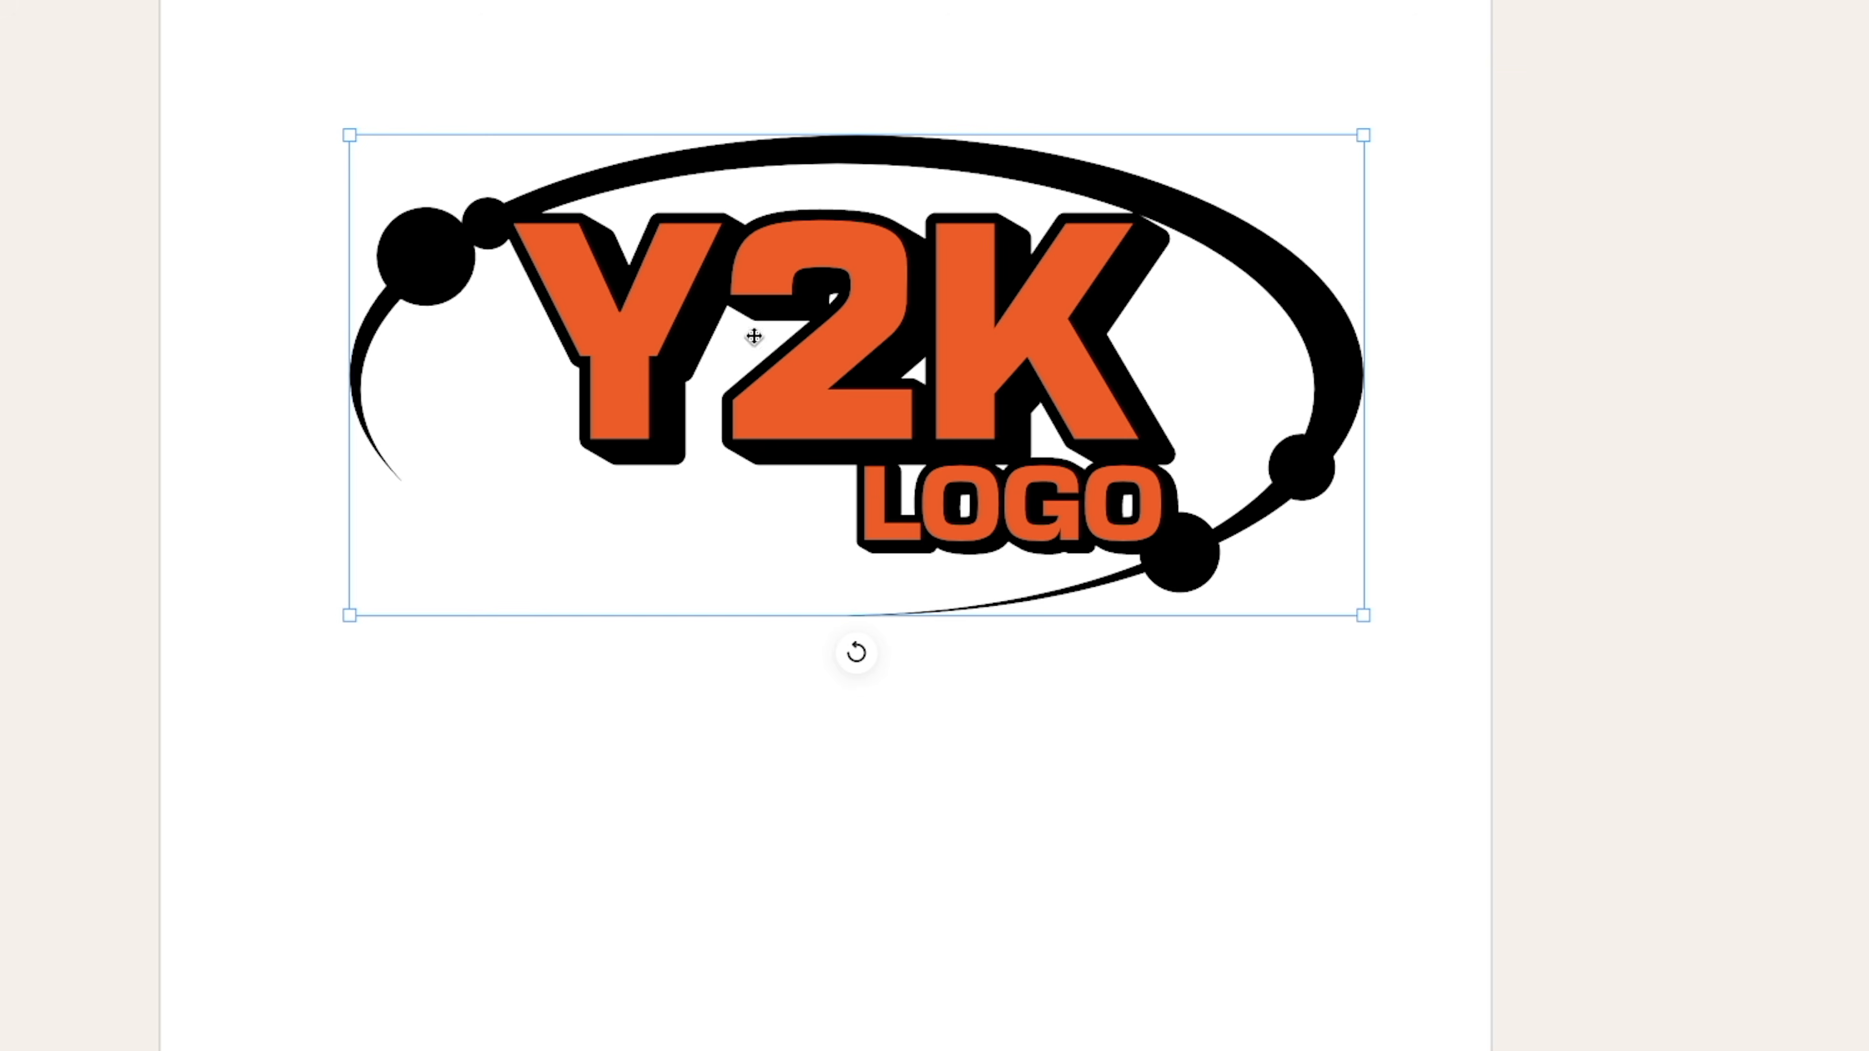
Flip the orbit ring horizontally and shift it so that it encircles the Y2K LOGO lettering
{"action": "right_click", "coordinate": [1242, 287]}
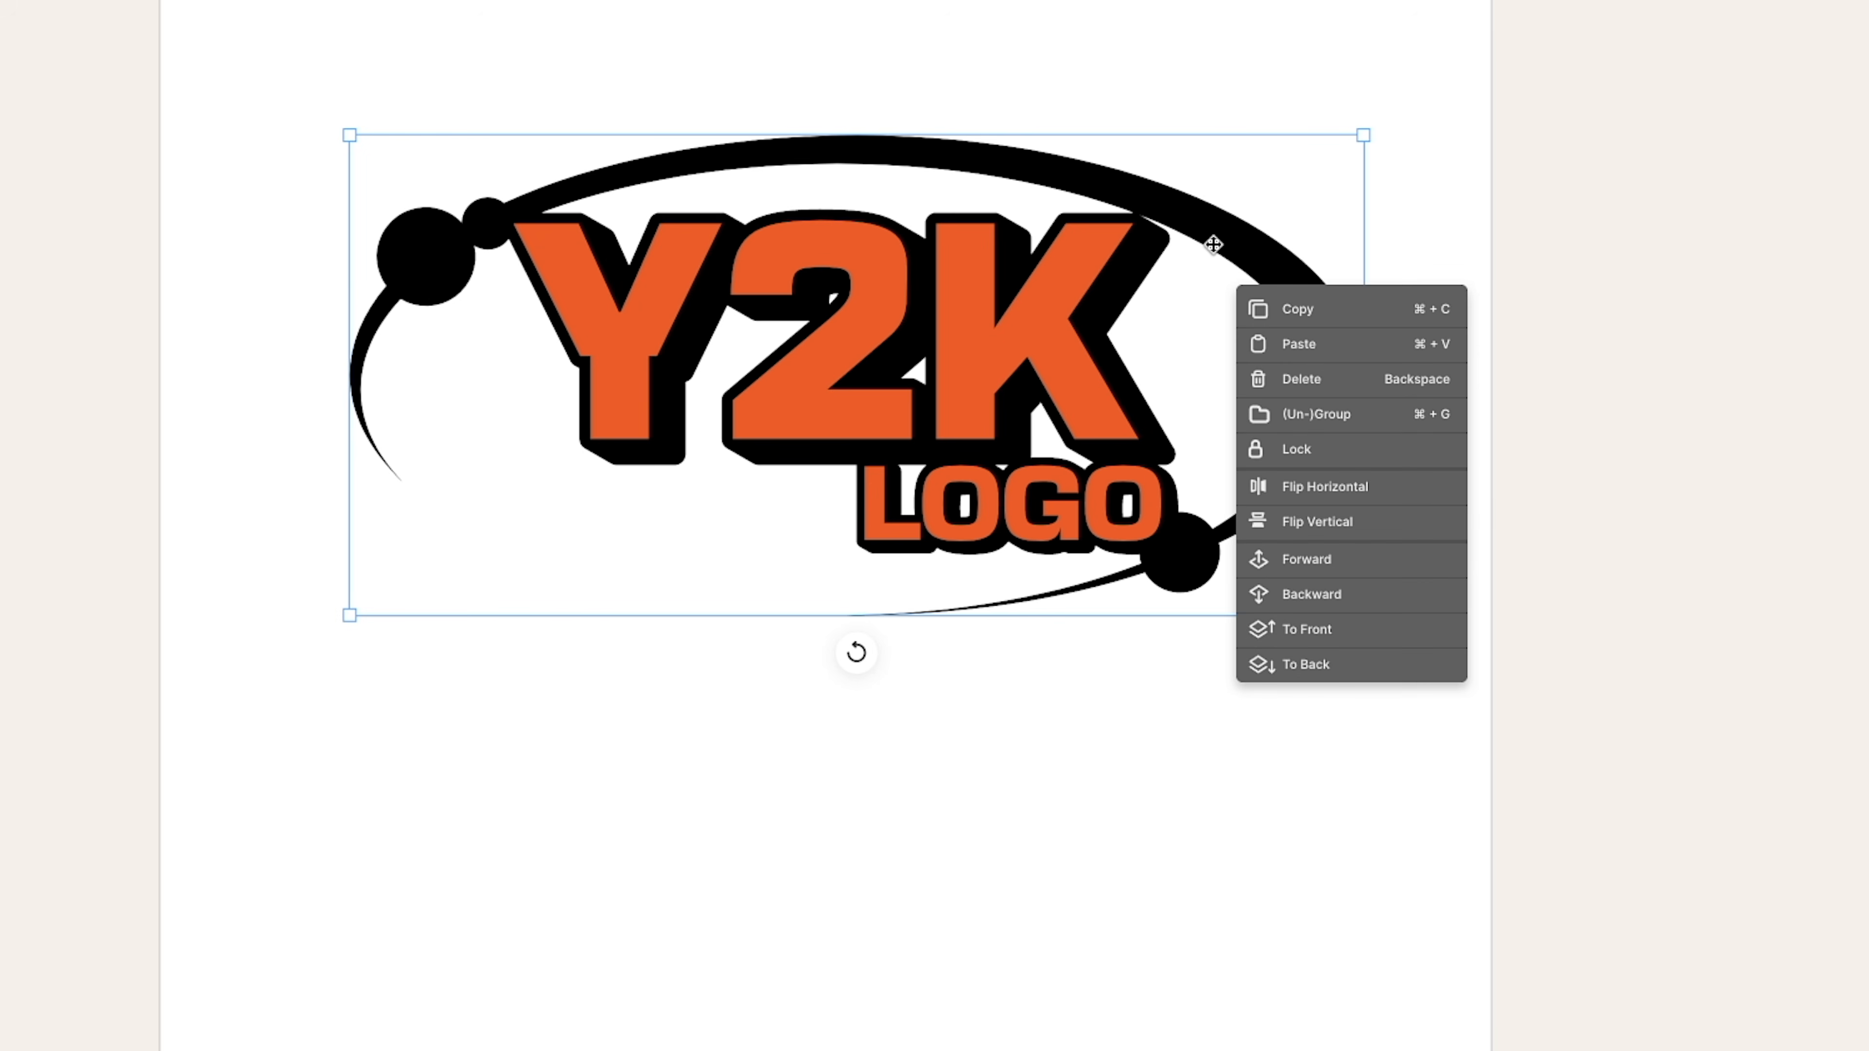
{"action": "left_click", "coordinate": [1384, 490]}
{"action": "left_click", "coordinate": [1515, 507]}
{"action": "left_click_drag", "start_coordinate": [1276, 254], "coordinate": [1387, 247]}
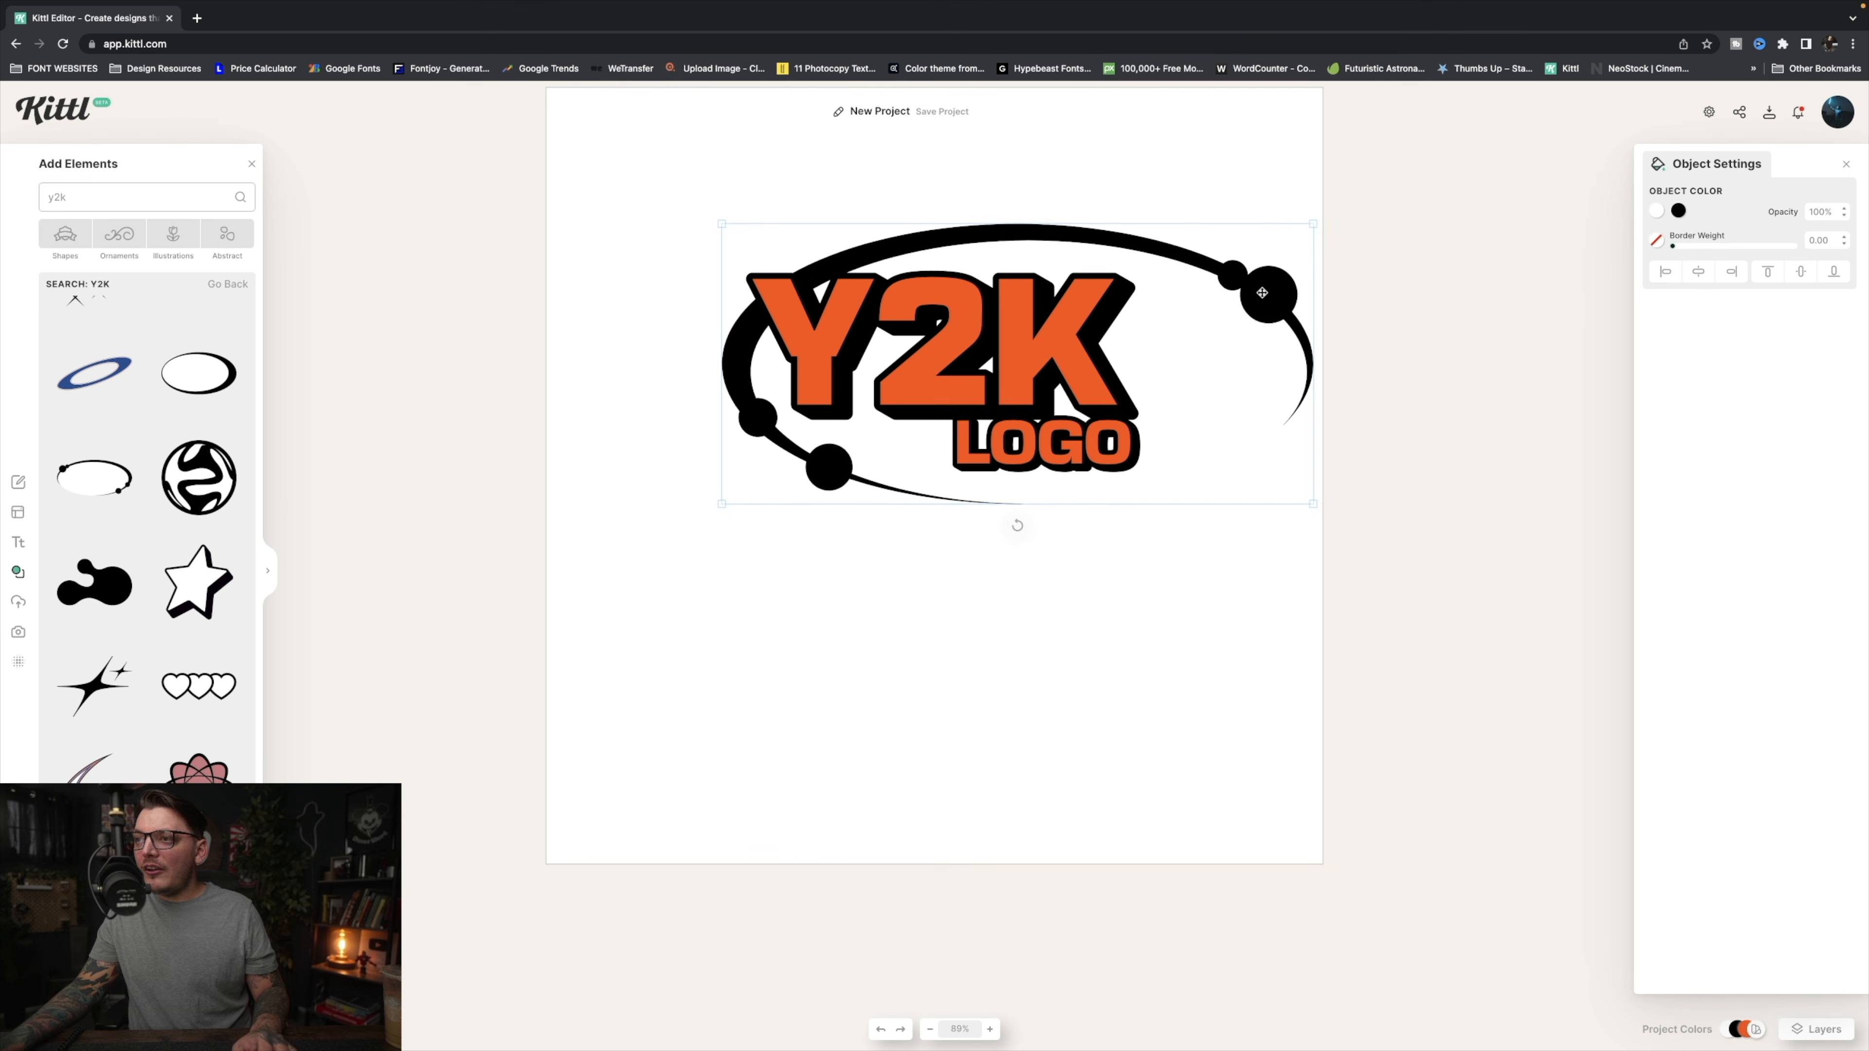
{"action": "left_click_drag", "start_coordinate": [1261, 293], "coordinate": [1243, 295]}
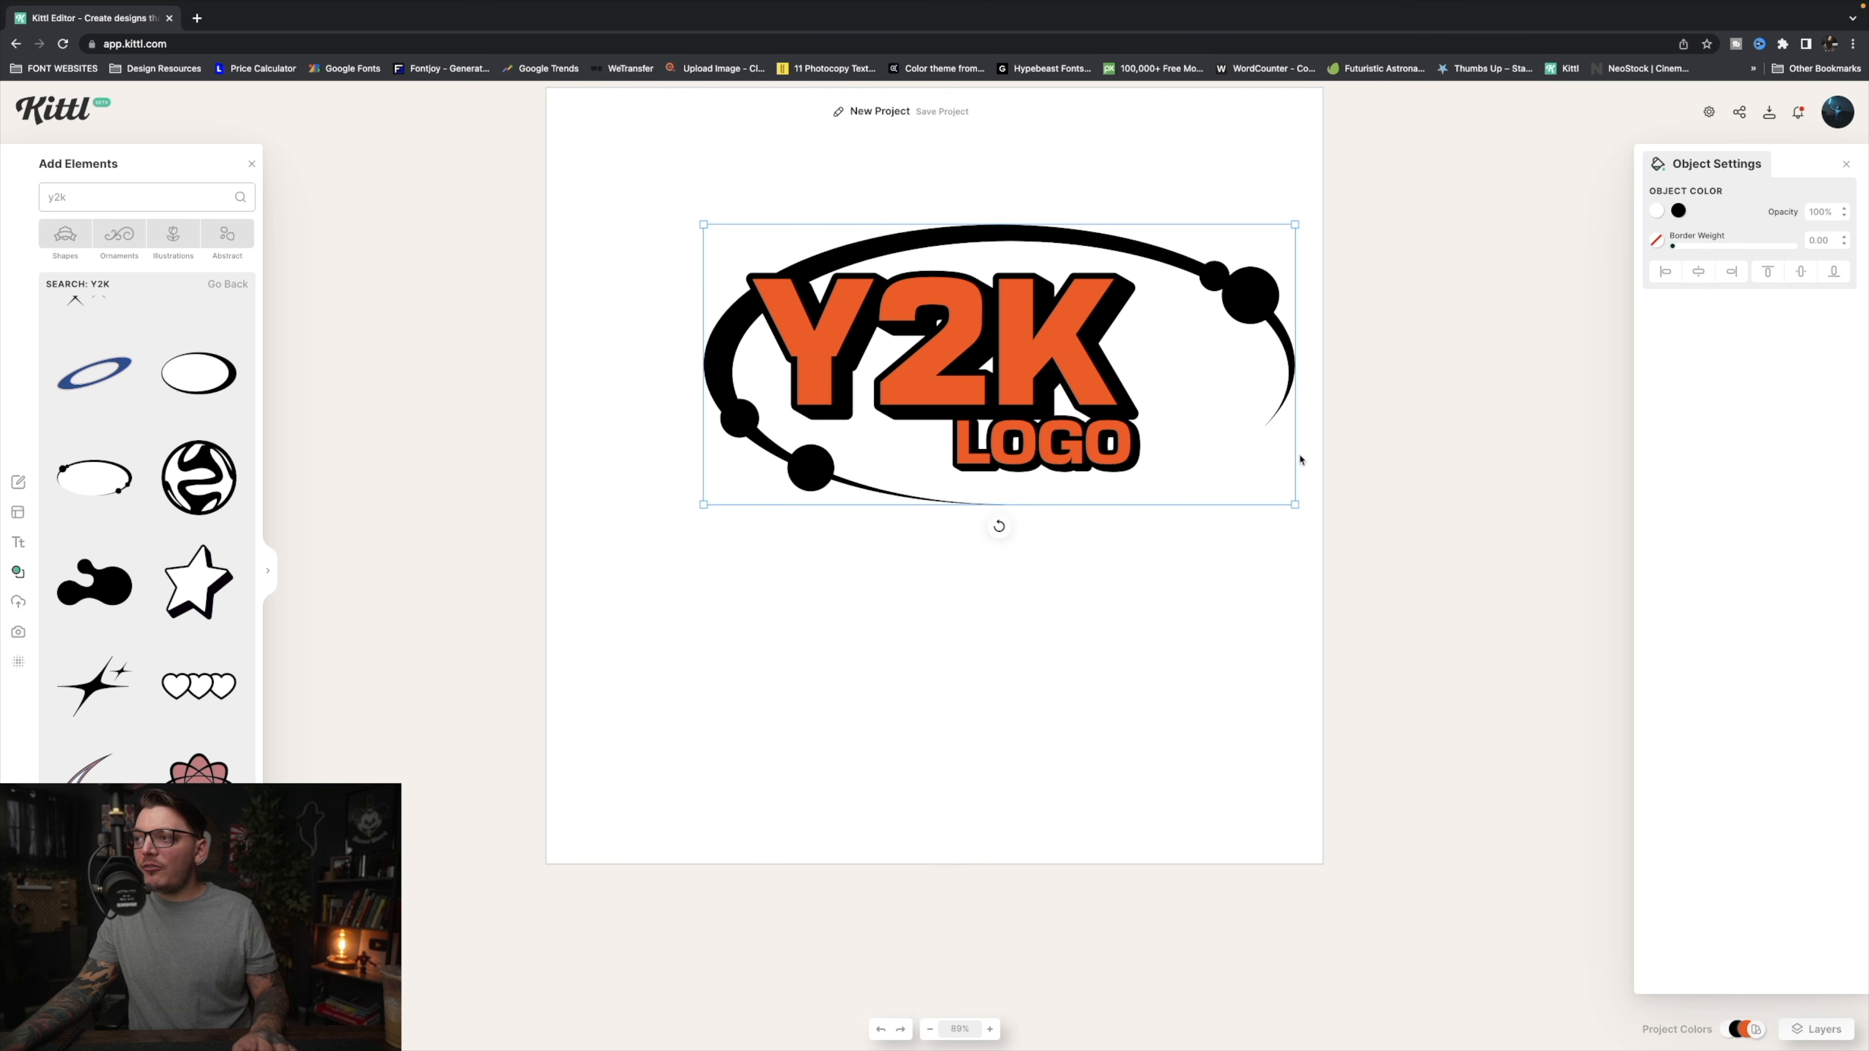
{"action": "left_click", "coordinate": [1292, 512]}
{"action": "left_click", "coordinate": [1282, 253]}
Duplicate the whole logo lower on the canvas and reduce the copy to its Y2K headline alone, enlarged to about size 279
{"action": "left_click_drag", "start_coordinate": [718, 221], "coordinate": [1166, 596]}
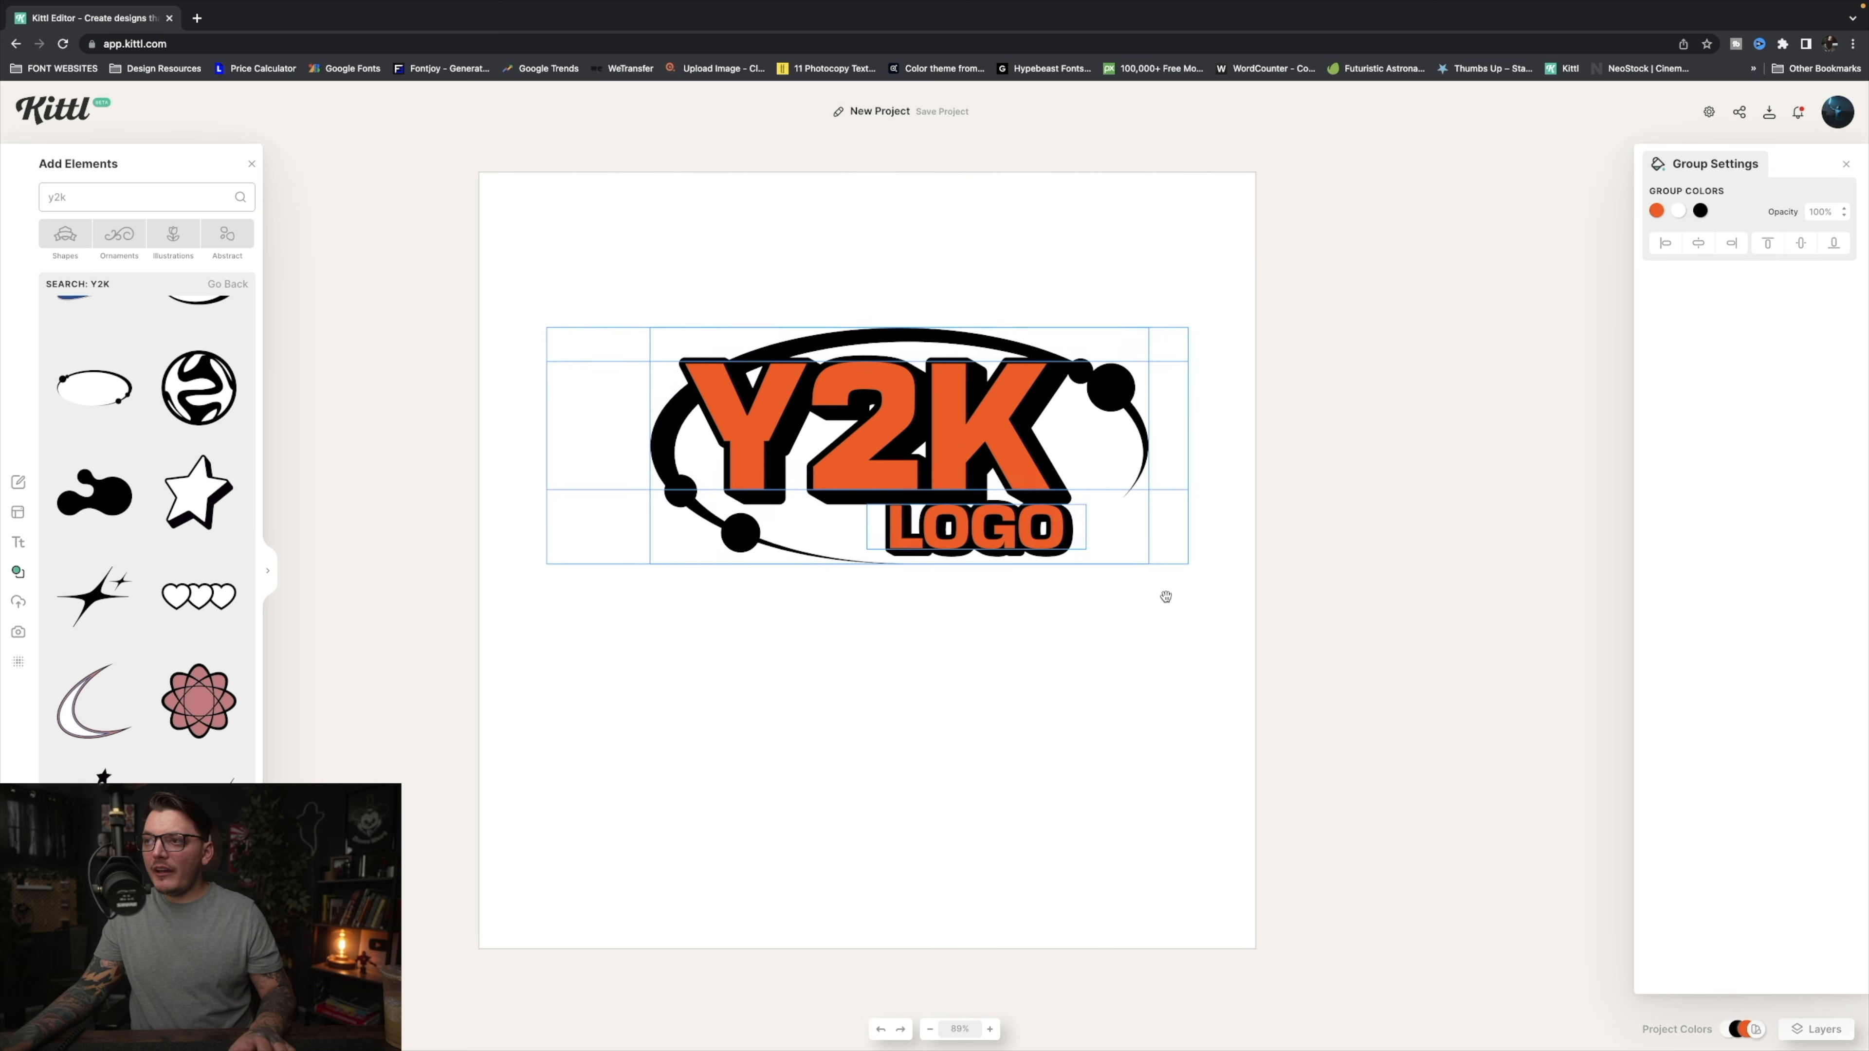
{"action": "left_click_drag", "start_coordinate": [971, 424], "coordinate": [958, 708]}
{"action": "left_click_drag", "start_coordinate": [811, 716], "coordinate": [813, 717]}
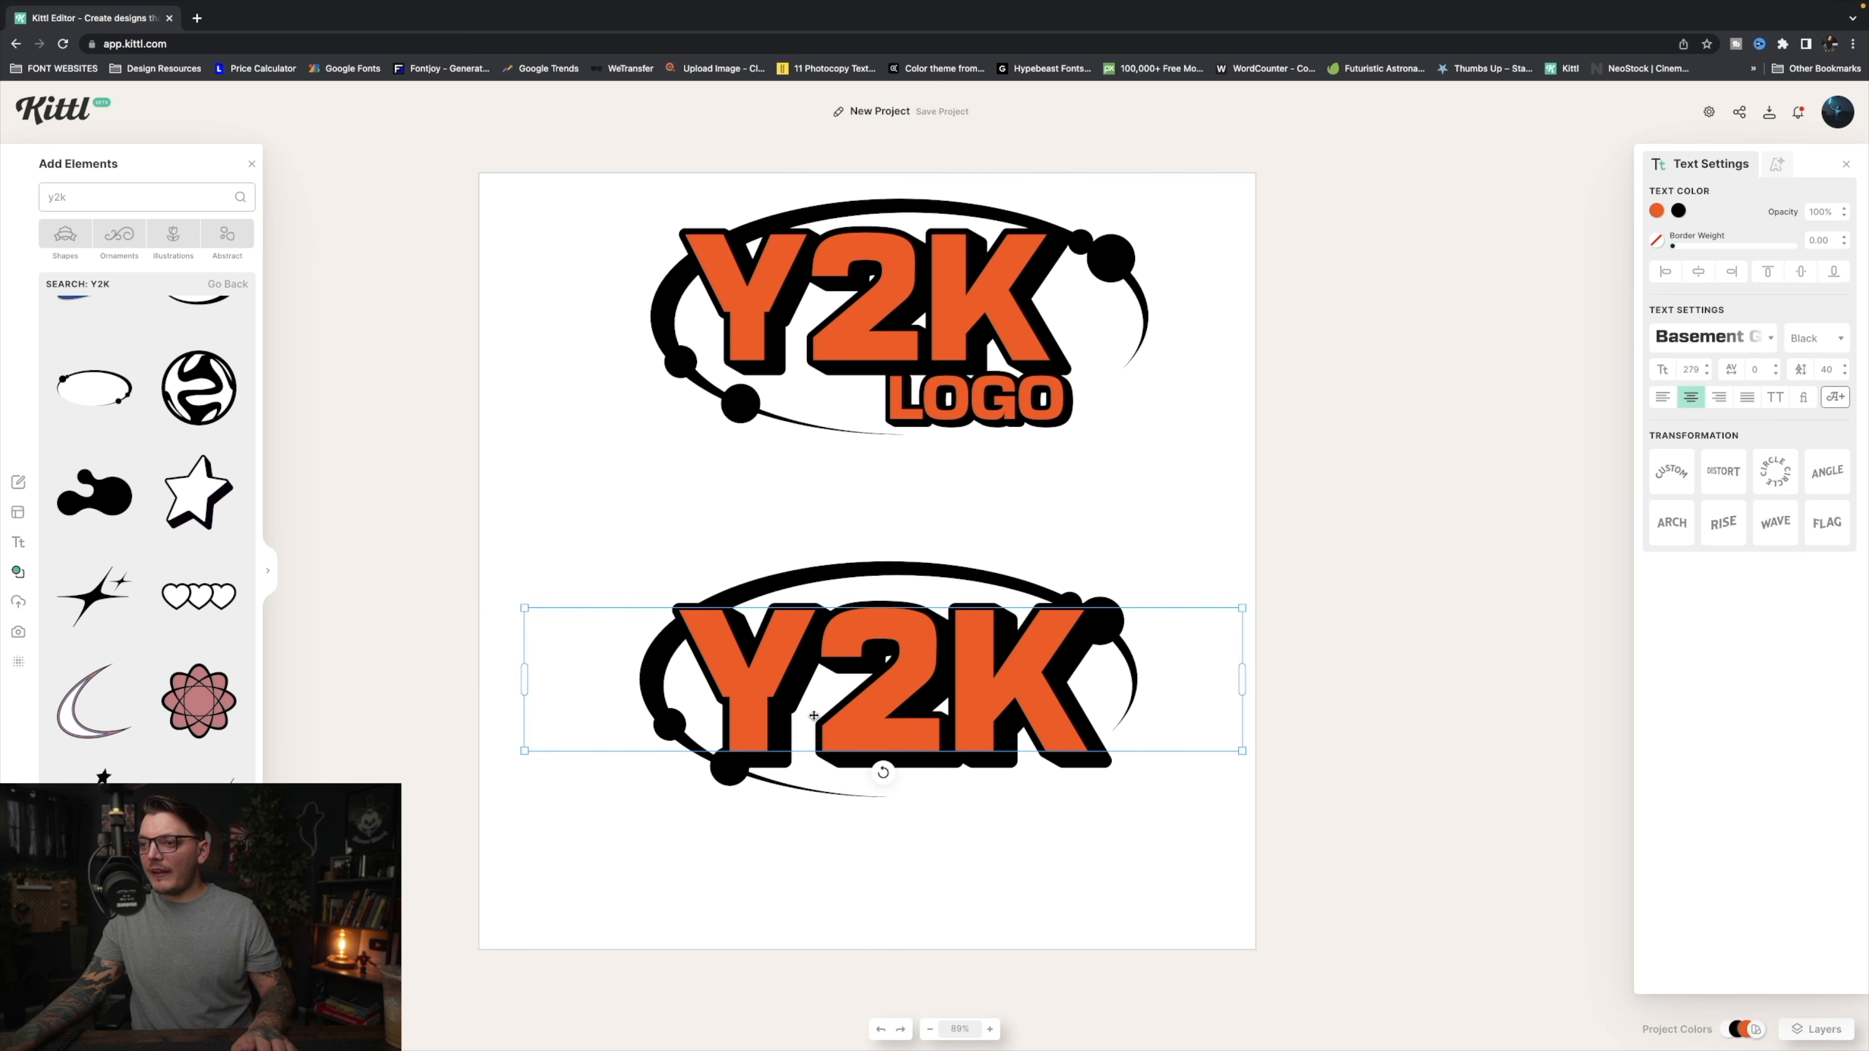
{"action": "left_click", "coordinate": [649, 701]}
{"action": "key", "text": "Delete"}
{"action": "left_click", "coordinate": [936, 691]}
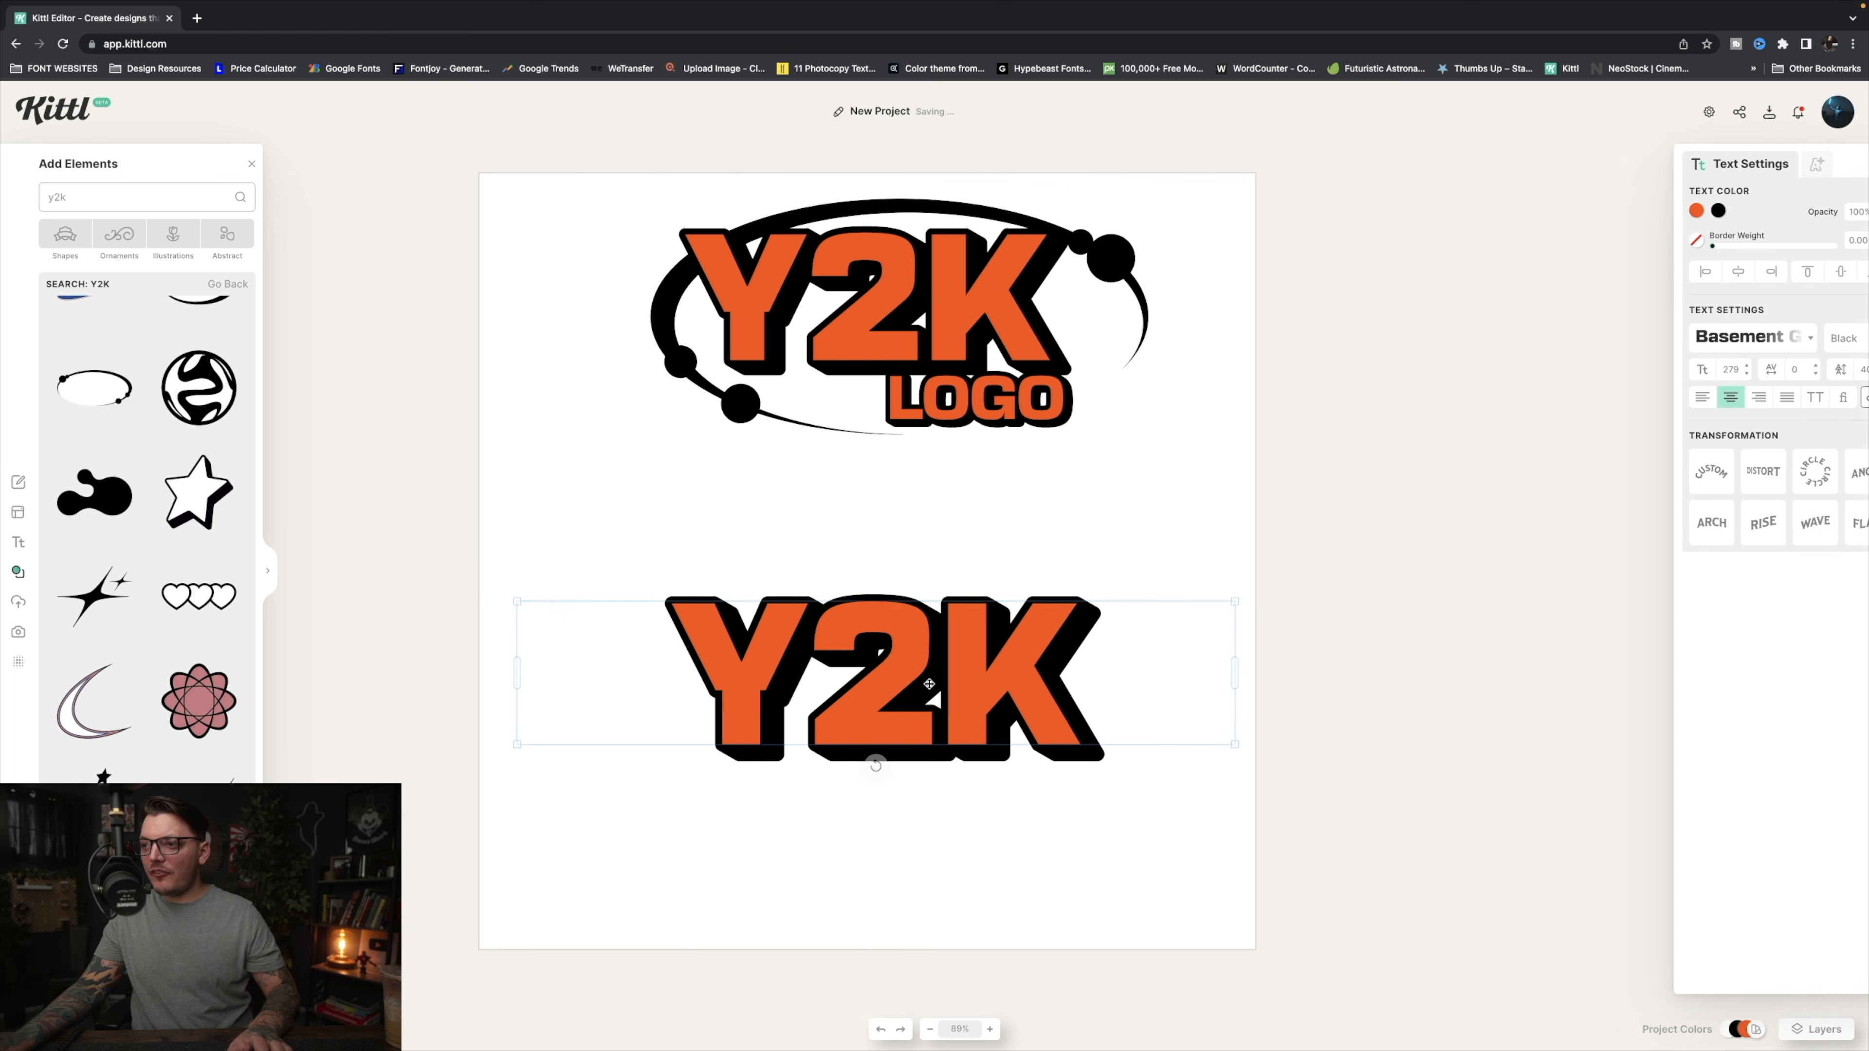
{"action": "scroll", "coordinate": [1250, 515], "scroll_direction": "down", "scroll_amount": 2}
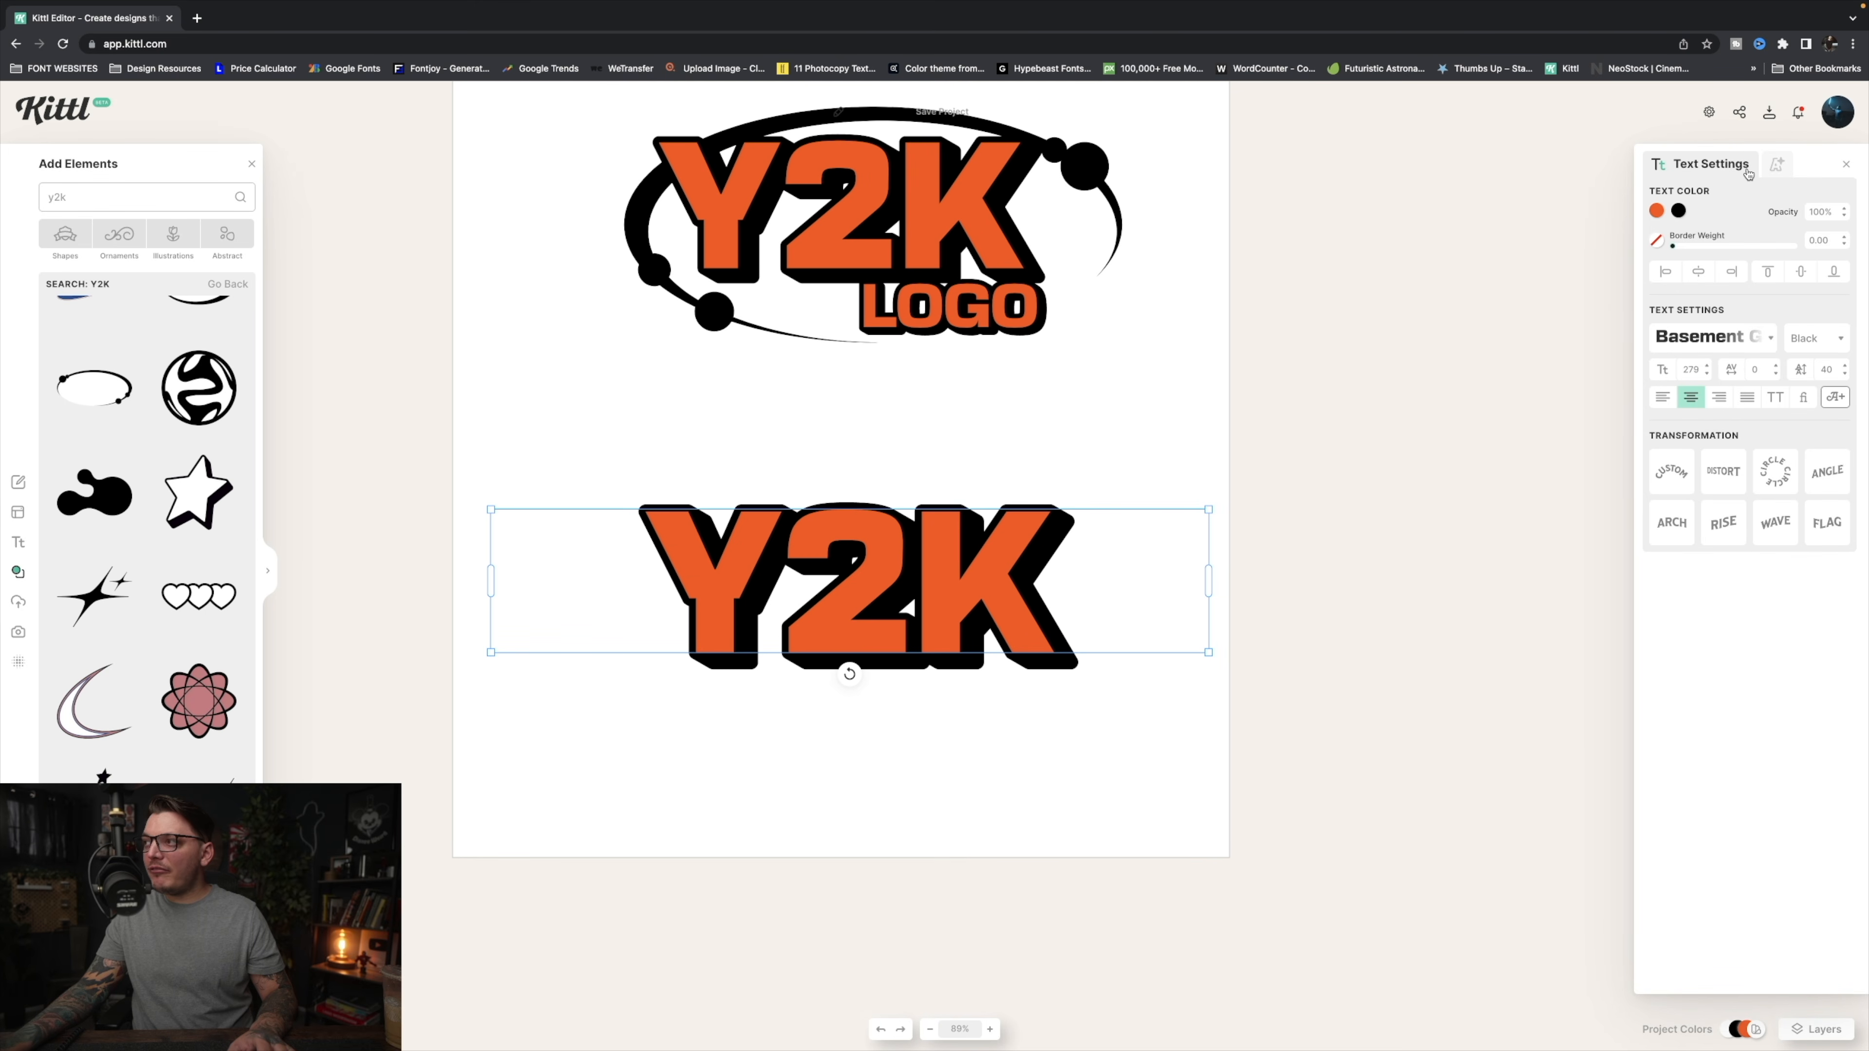
Change the lower Y2K headline's typeface to Generic Techno and scale it down to about size 235
{"action": "left_click", "coordinate": [1726, 345]}
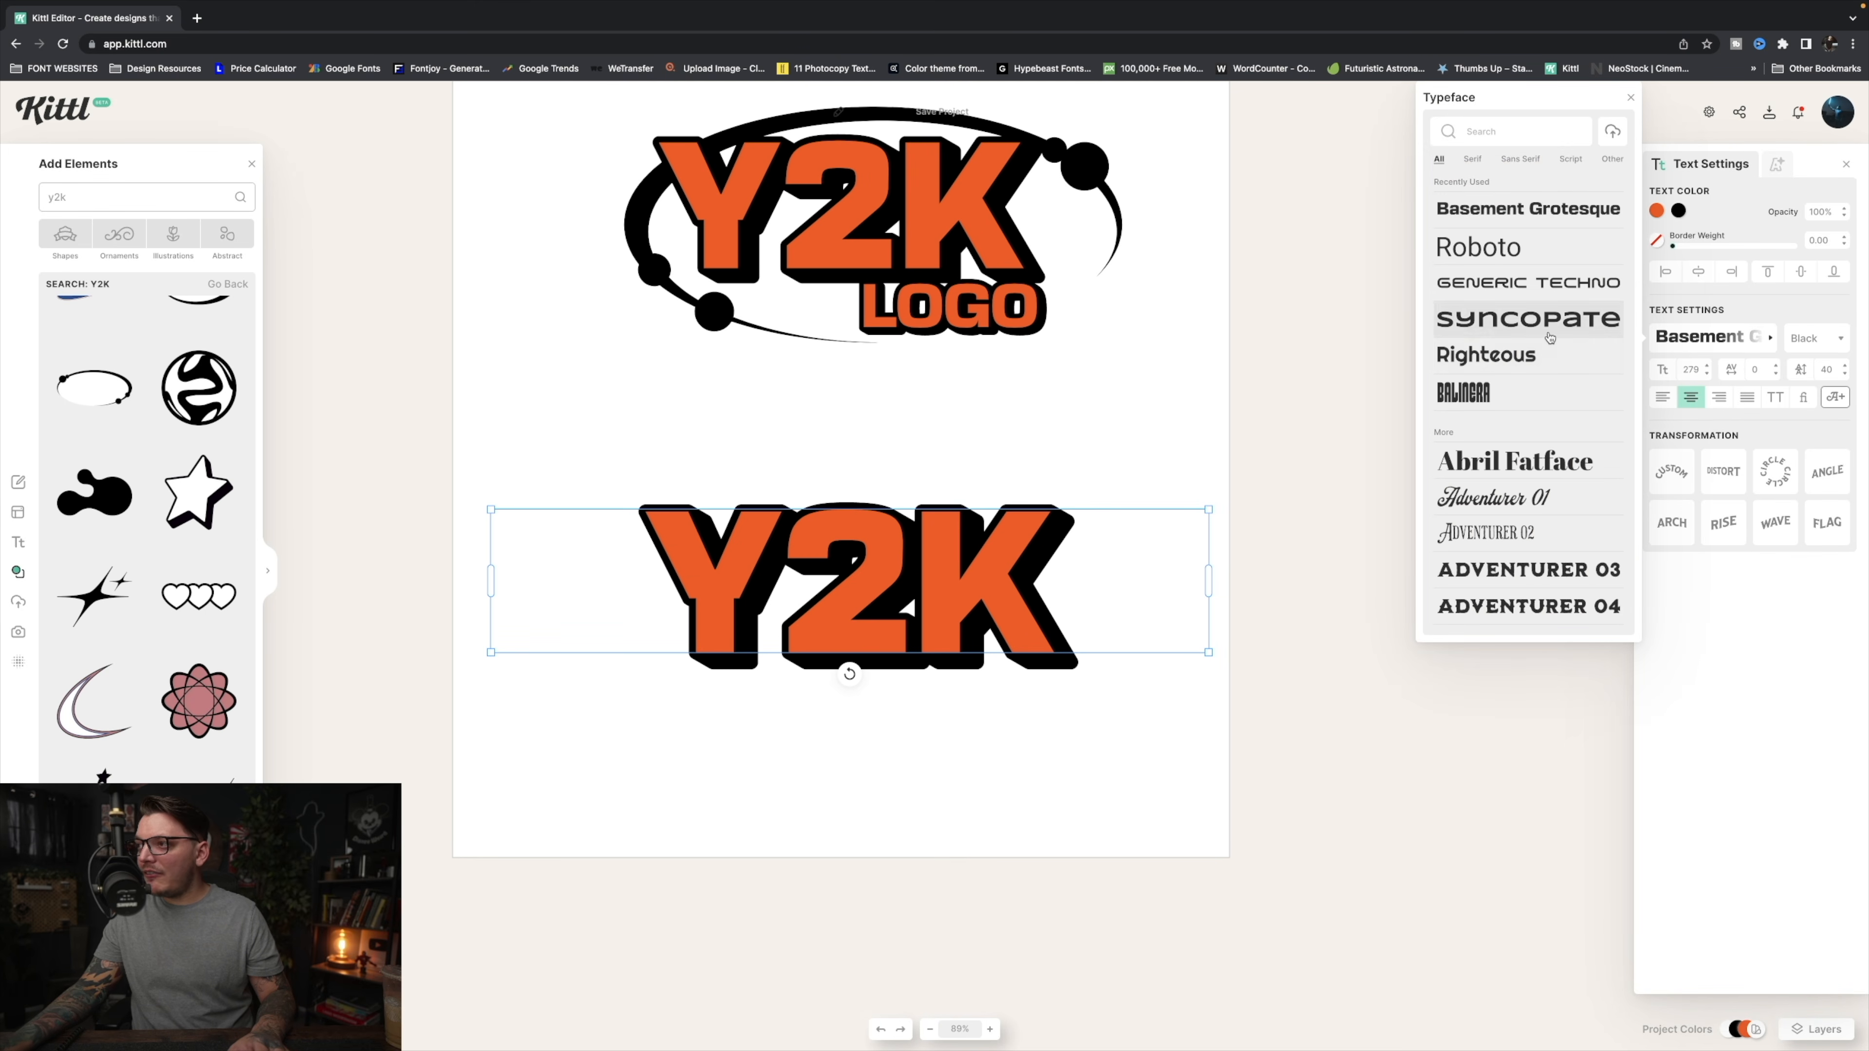
{"action": "left_click", "coordinate": [1545, 318]}
{"action": "left_click", "coordinate": [1545, 318]}
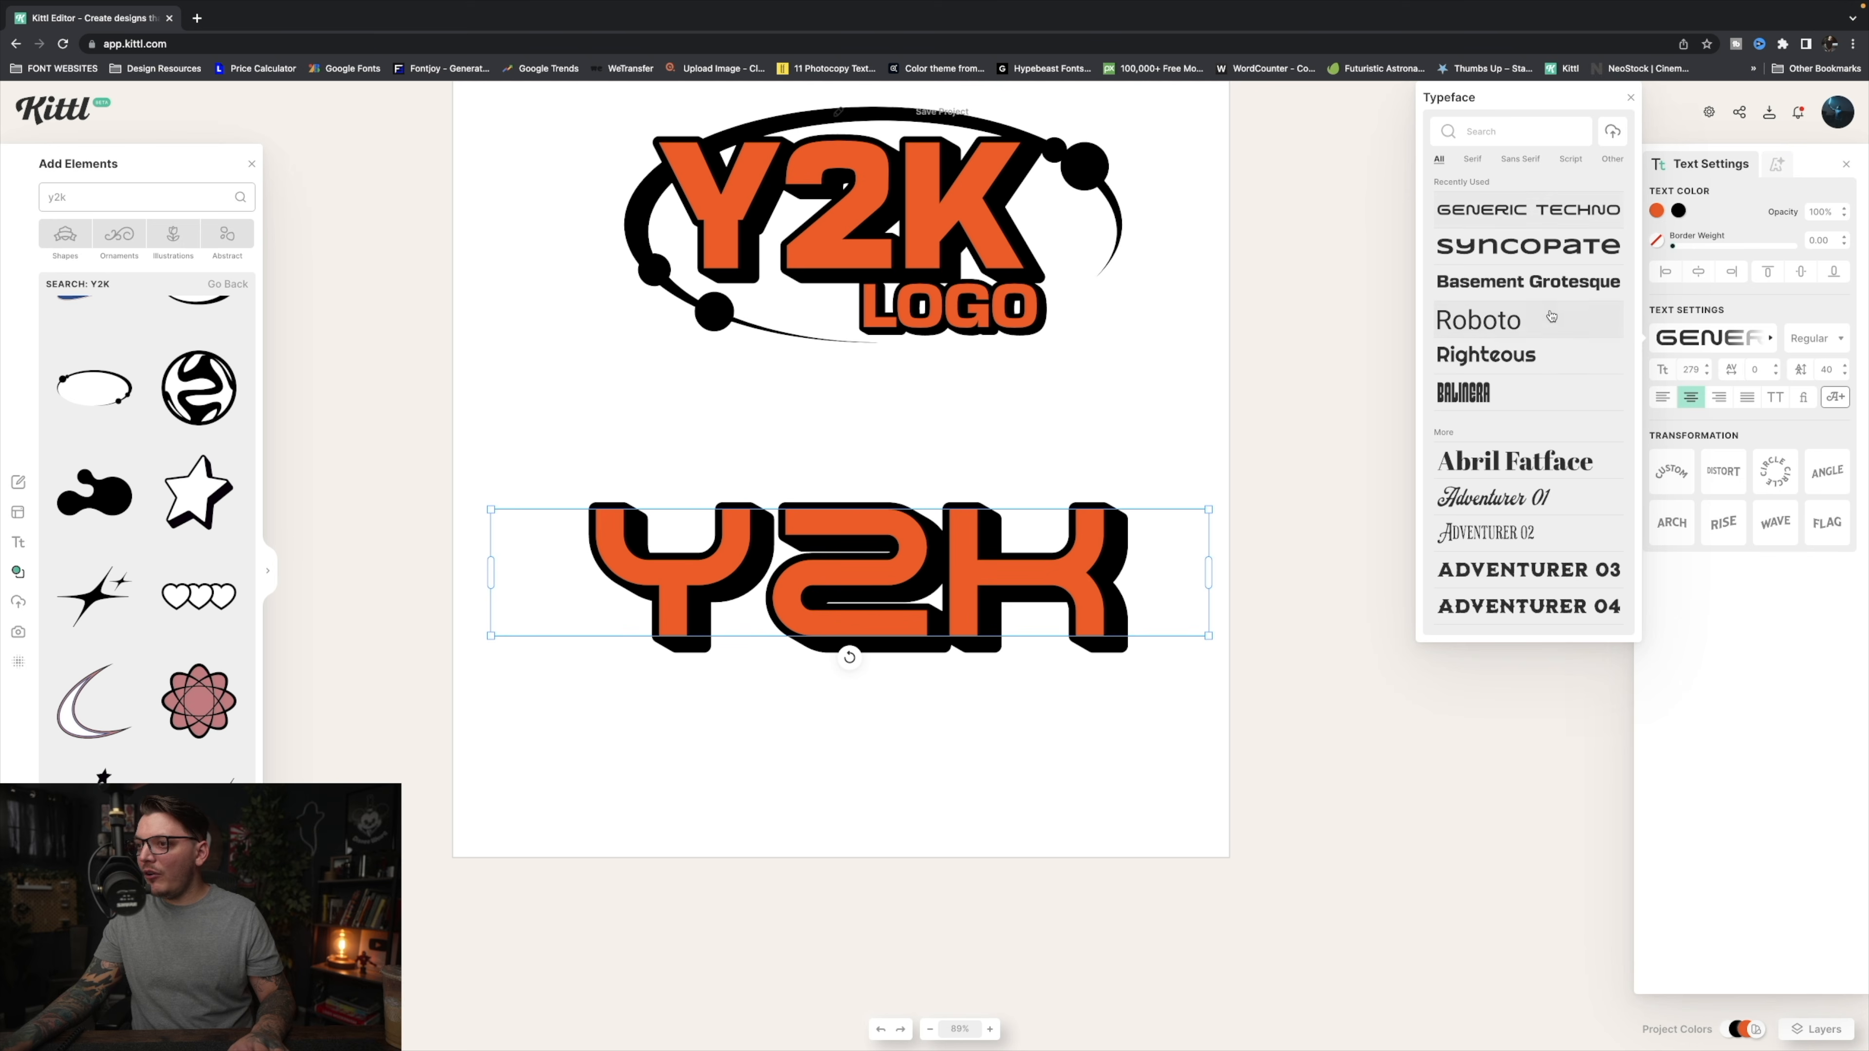
{"action": "left_click_drag", "start_coordinate": [1139, 517], "coordinate": [1074, 504]}
{"action": "left_click_drag", "start_coordinate": [1030, 530], "coordinate": [1120, 517]}
Change the fill colour of the lower Y2K headline to a bright green
{"action": "left_click", "coordinate": [1656, 211]}
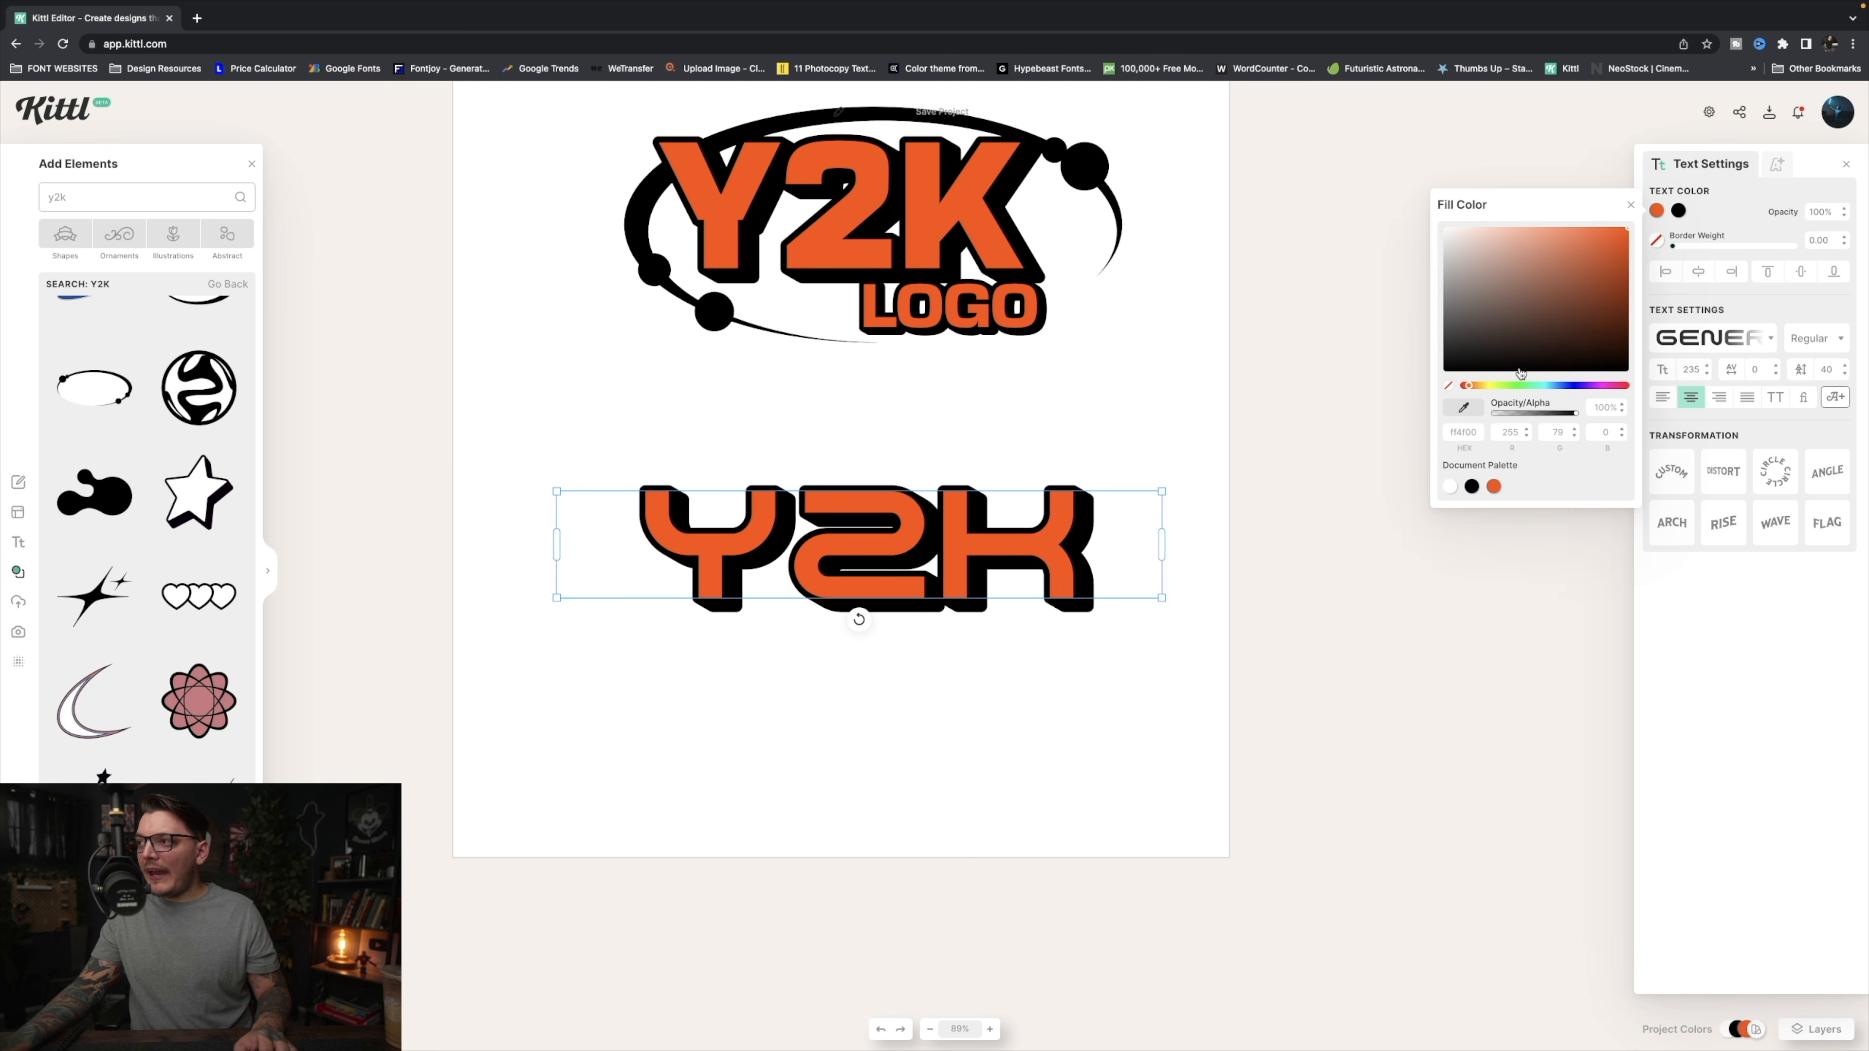
{"action": "left_click", "coordinate": [1528, 384]}
{"action": "left_click", "coordinate": [1030, 472]}
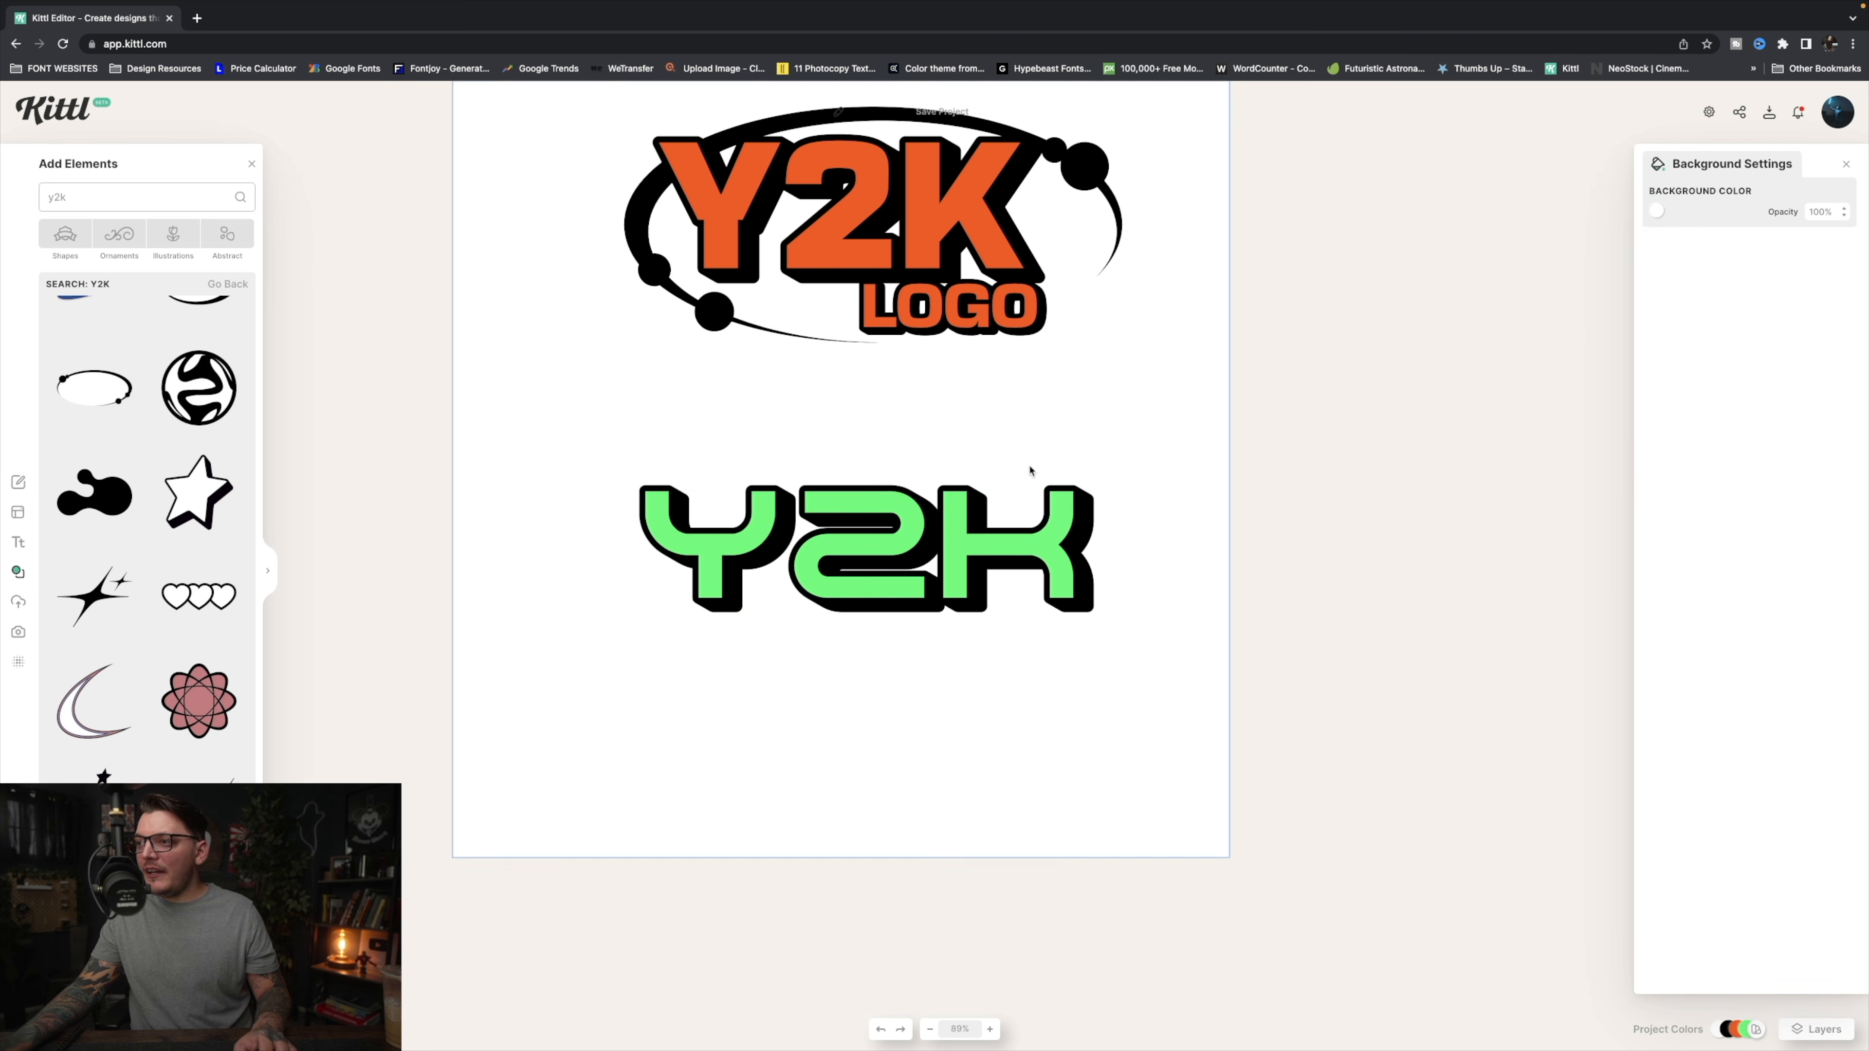
{"action": "left_click", "coordinate": [1028, 551]}
{"action": "left_click_drag", "start_coordinate": [1046, 545], "coordinate": [1010, 544]}
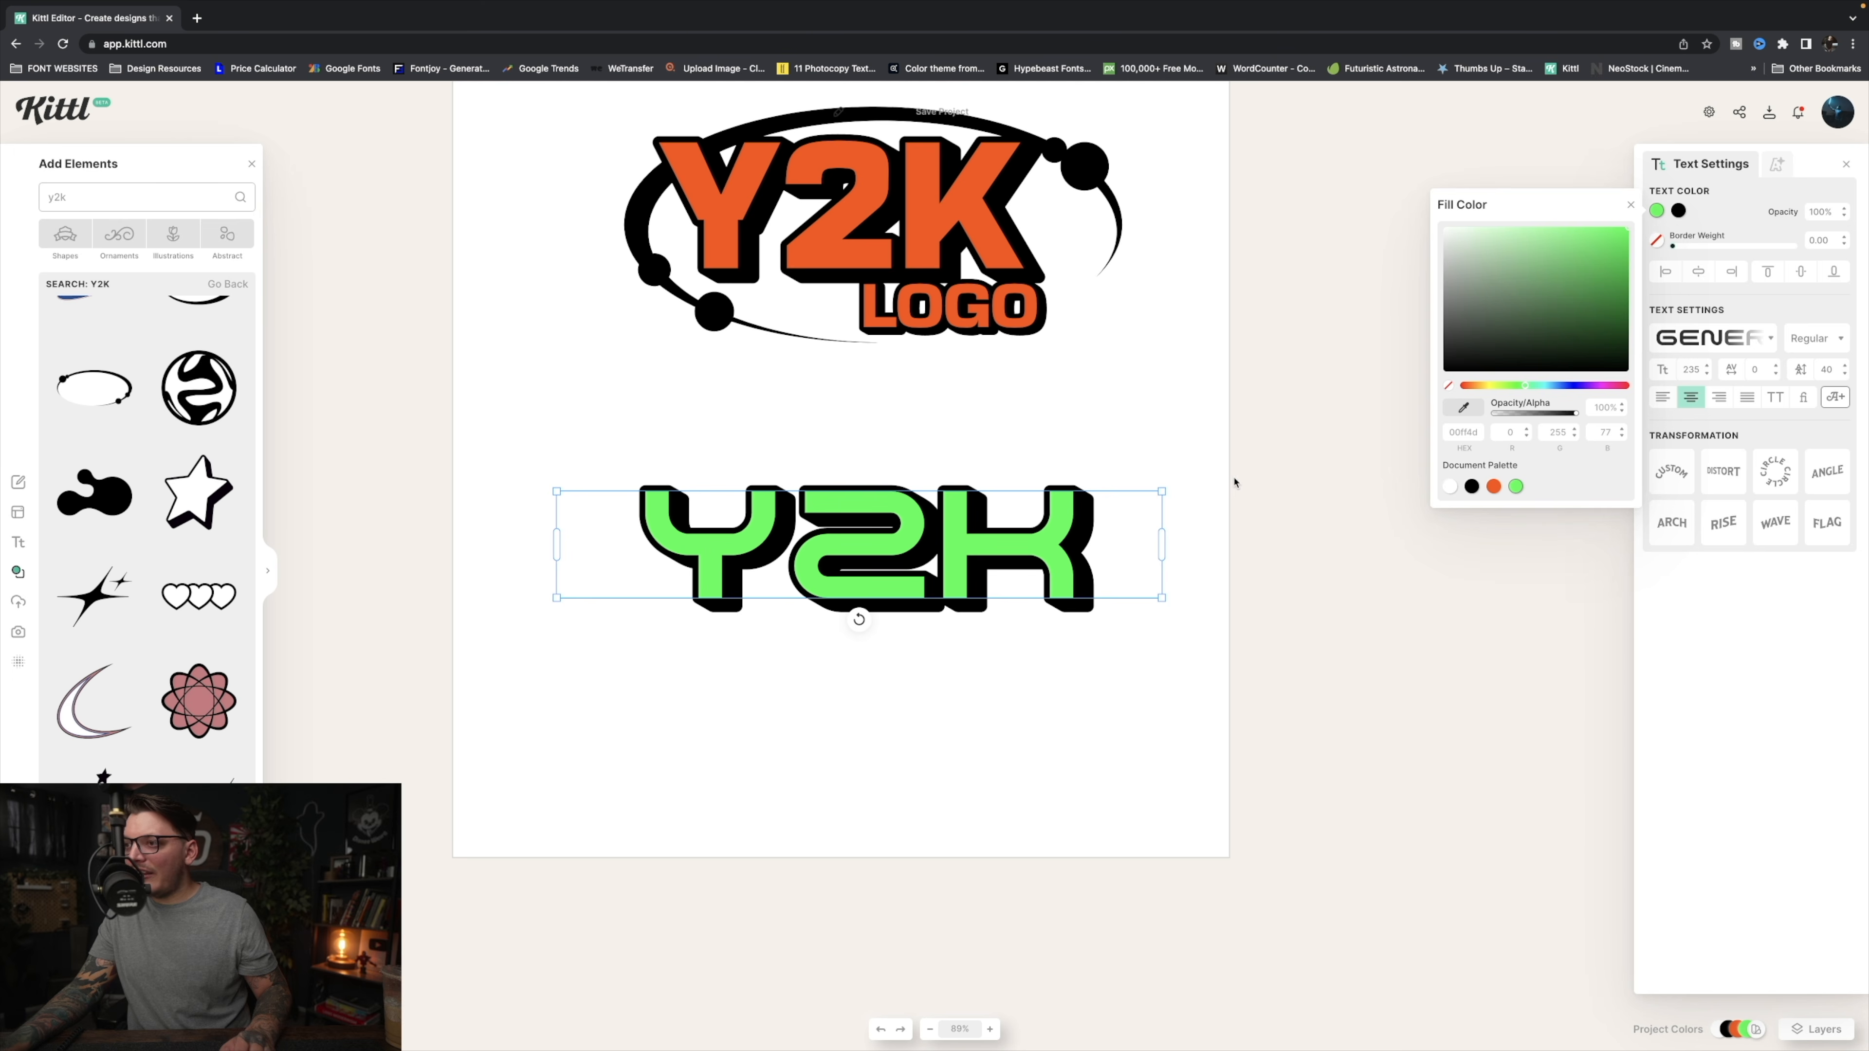
{"action": "left_click", "coordinate": [1215, 467]}
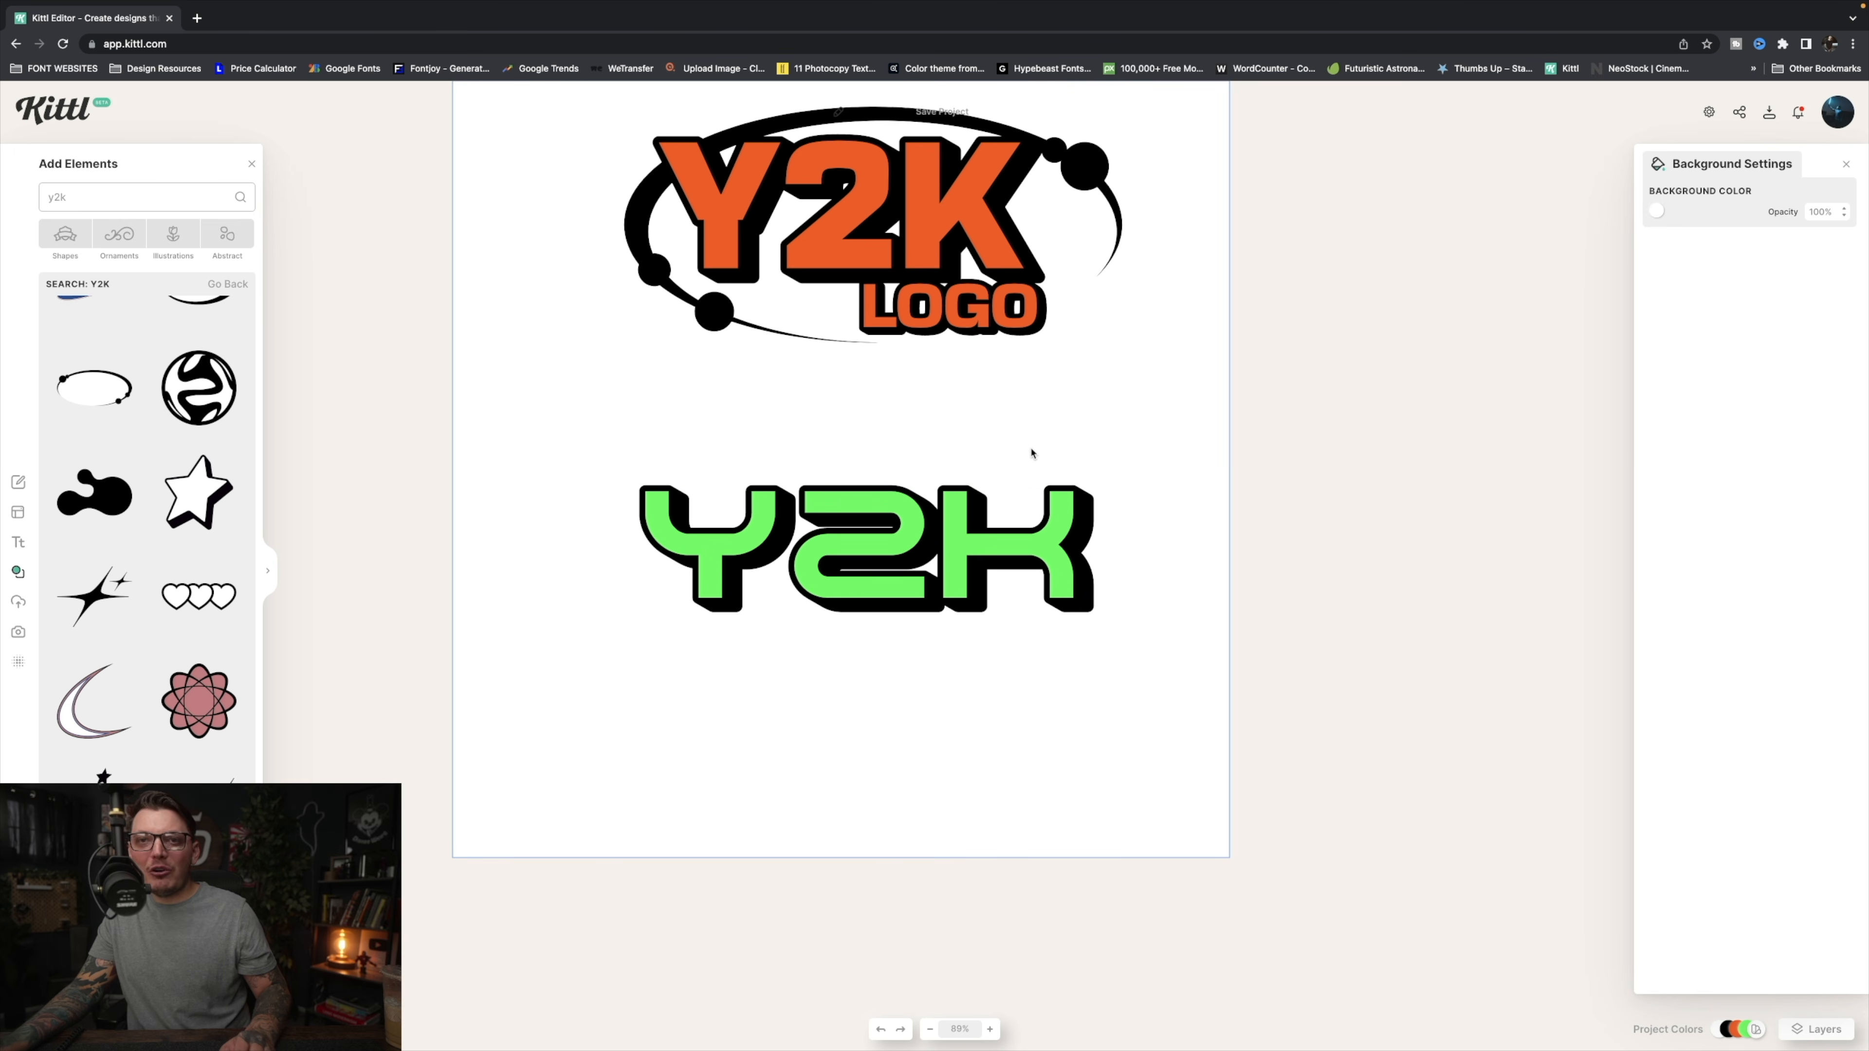
Try the double-sparkle element over the green Y2K headline at an enlarged size
{"action": "scroll", "coordinate": [188, 523], "scroll_direction": "down", "scroll_amount": 1}
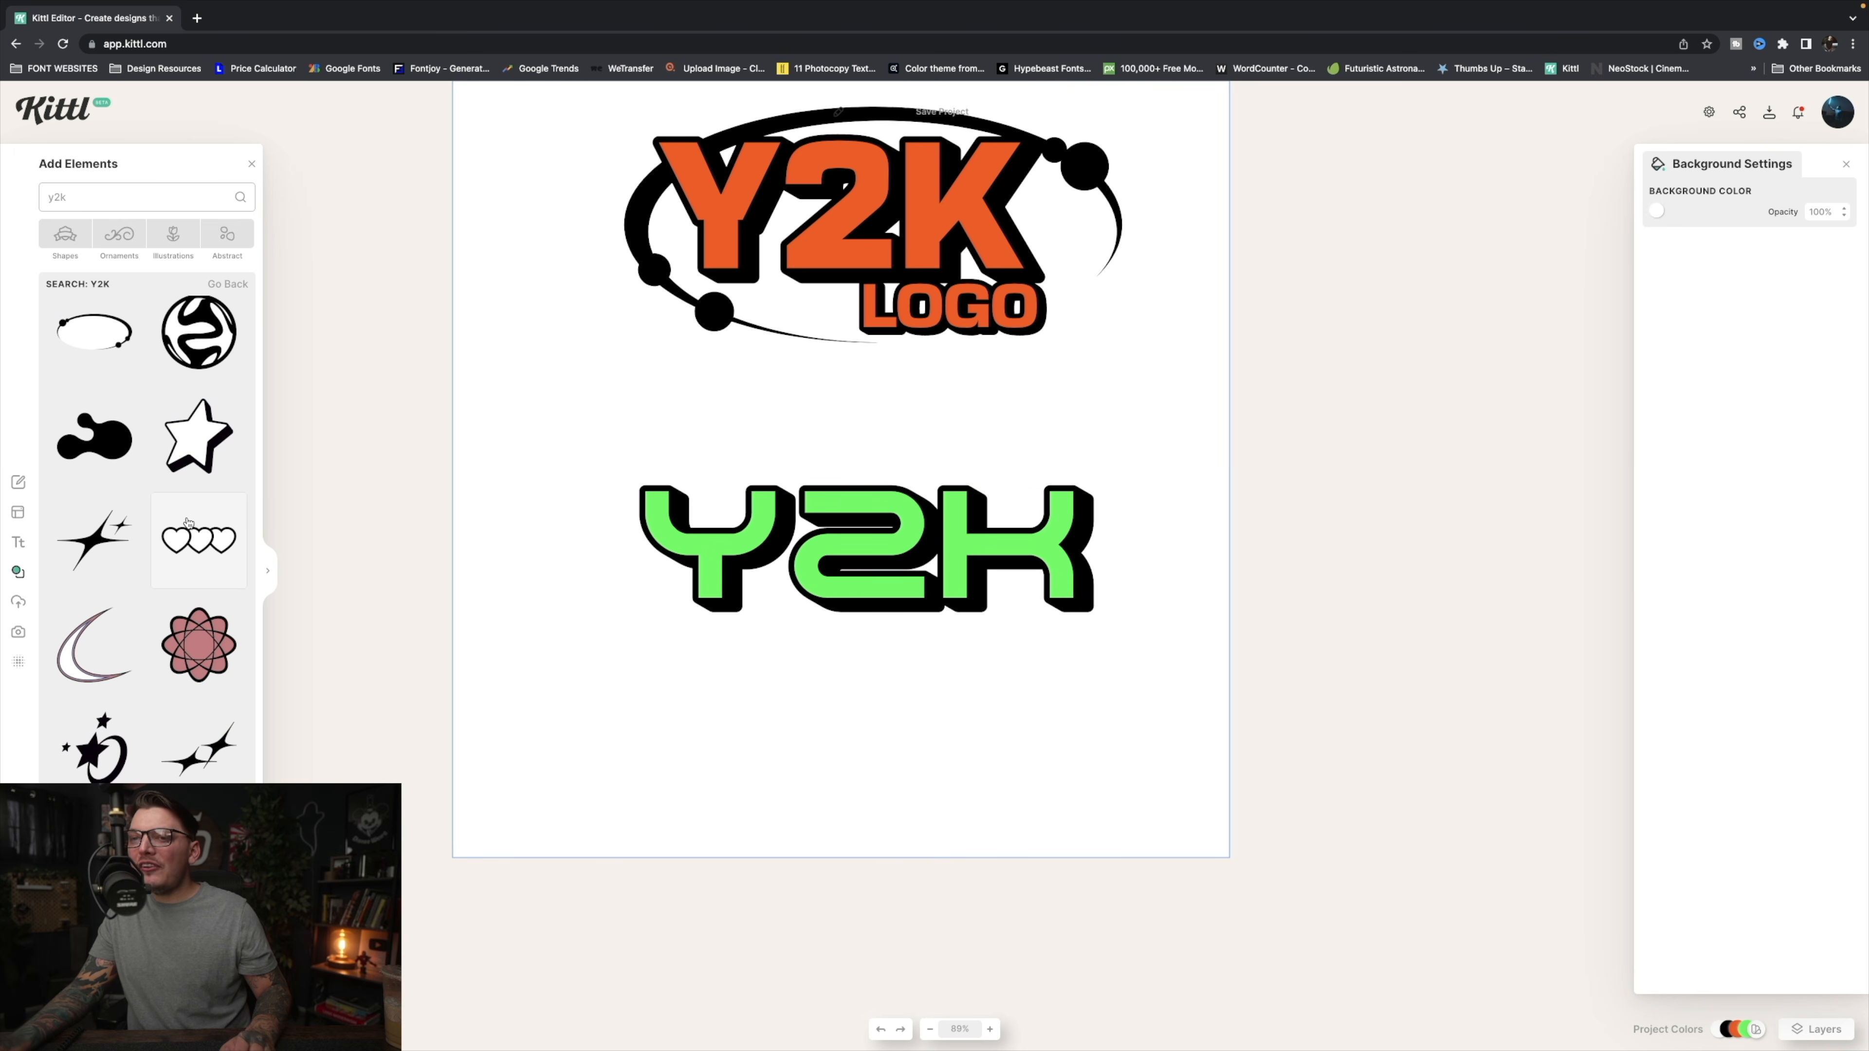
{"action": "left_click", "coordinate": [103, 536]}
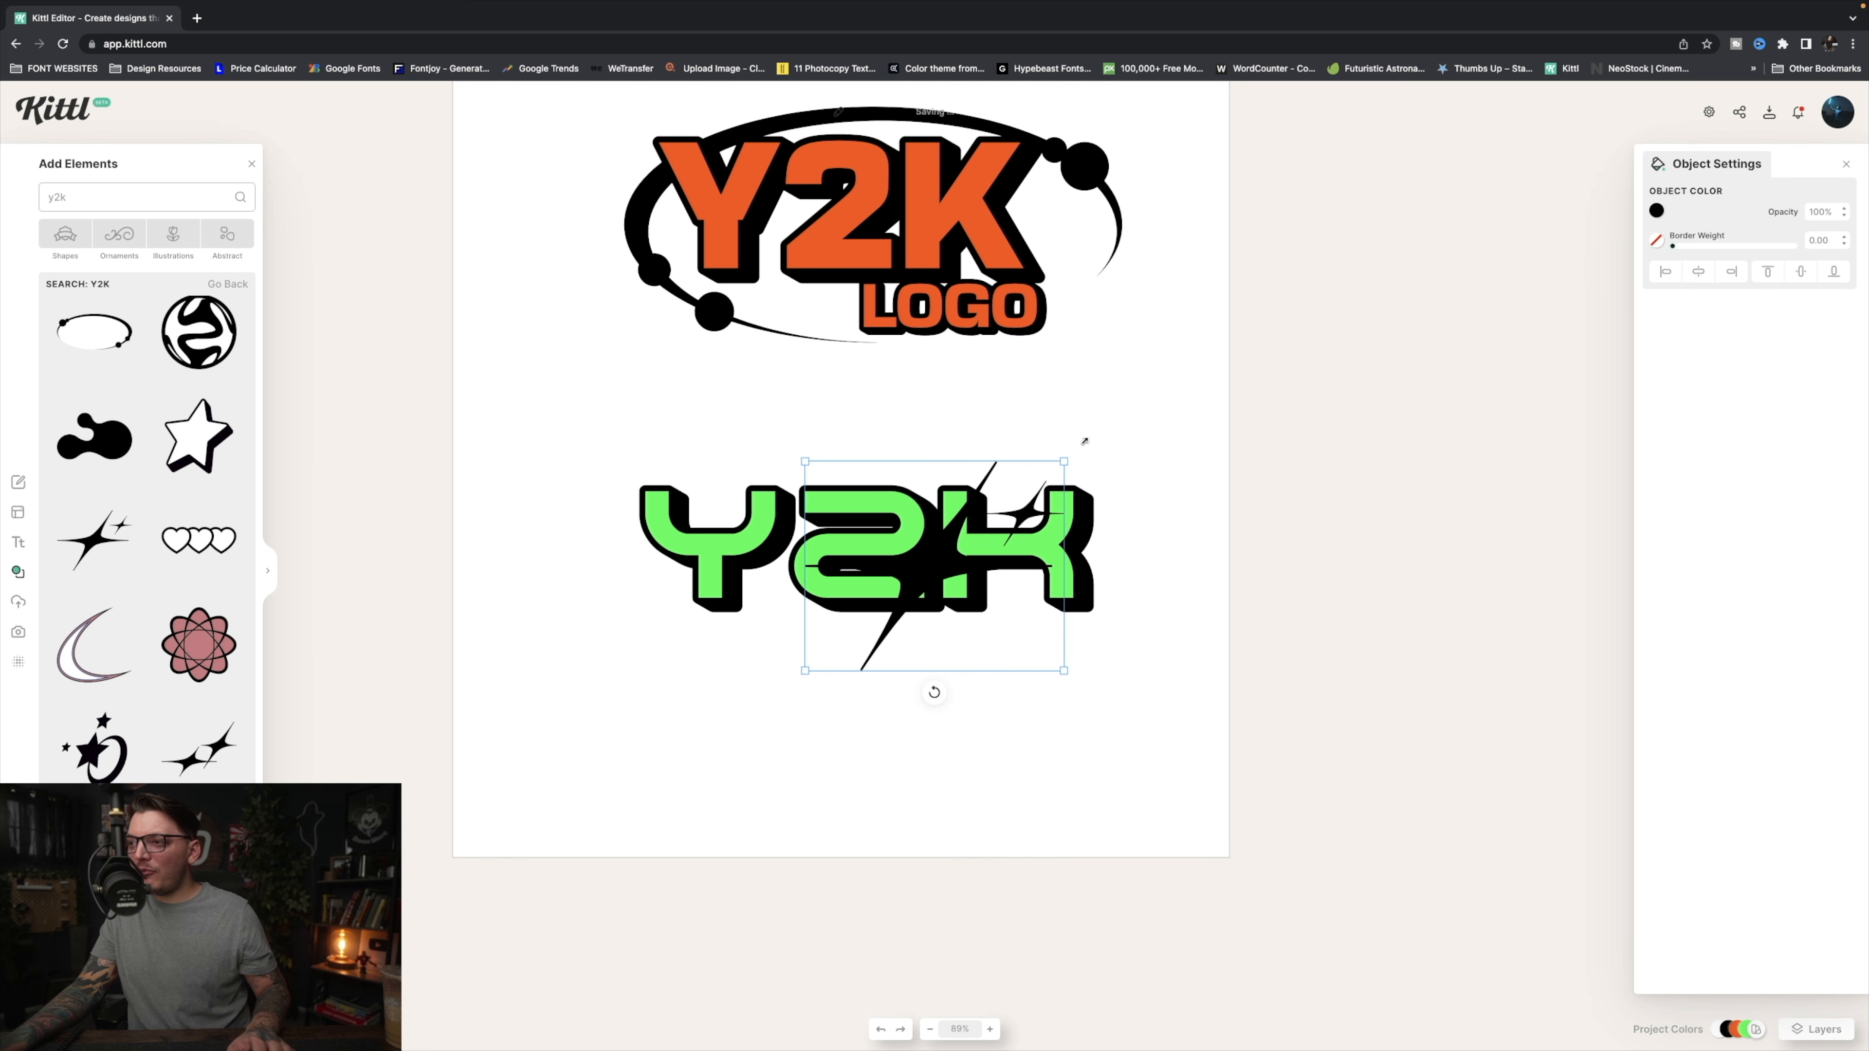
{"action": "left_click_drag", "start_coordinate": [1085, 441], "coordinate": [1218, 333]}
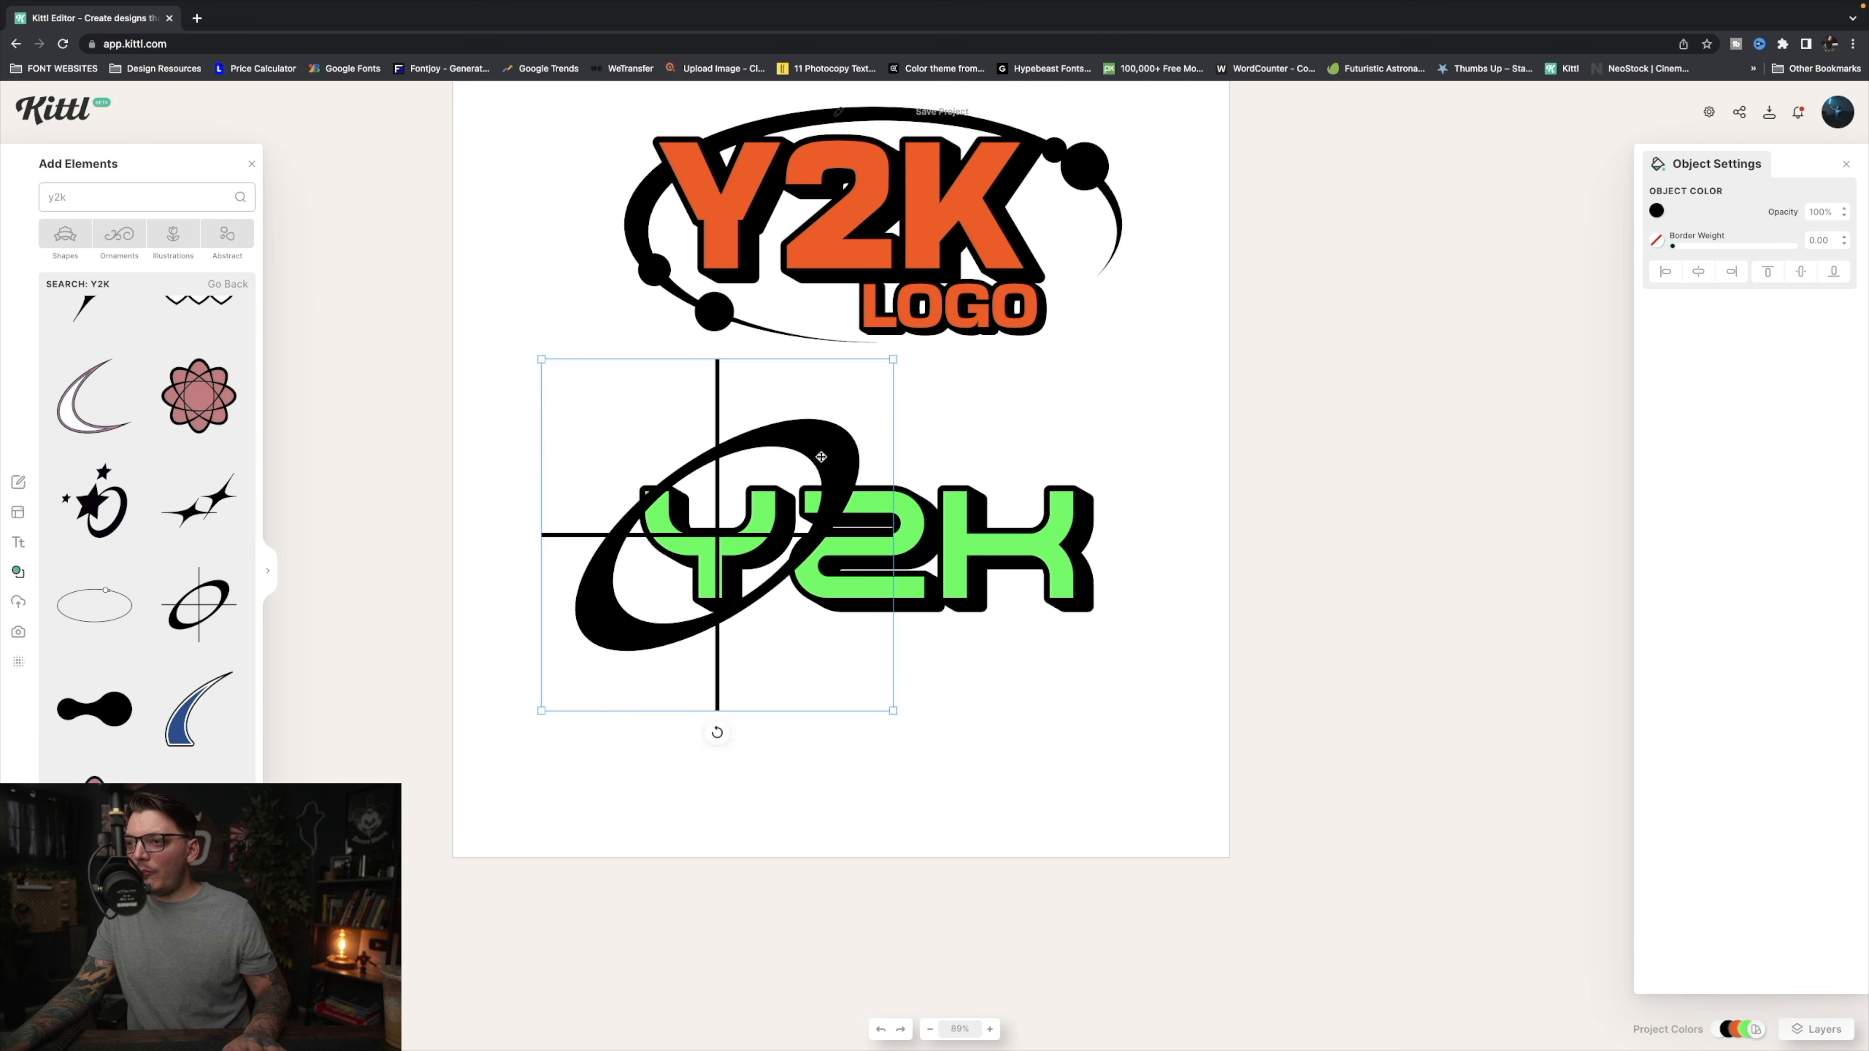
Try the tilted ring with crosshair lines one layer back and enlarged around the green Y2K headline, and delete it
{"action": "right_click", "coordinate": [823, 461]}
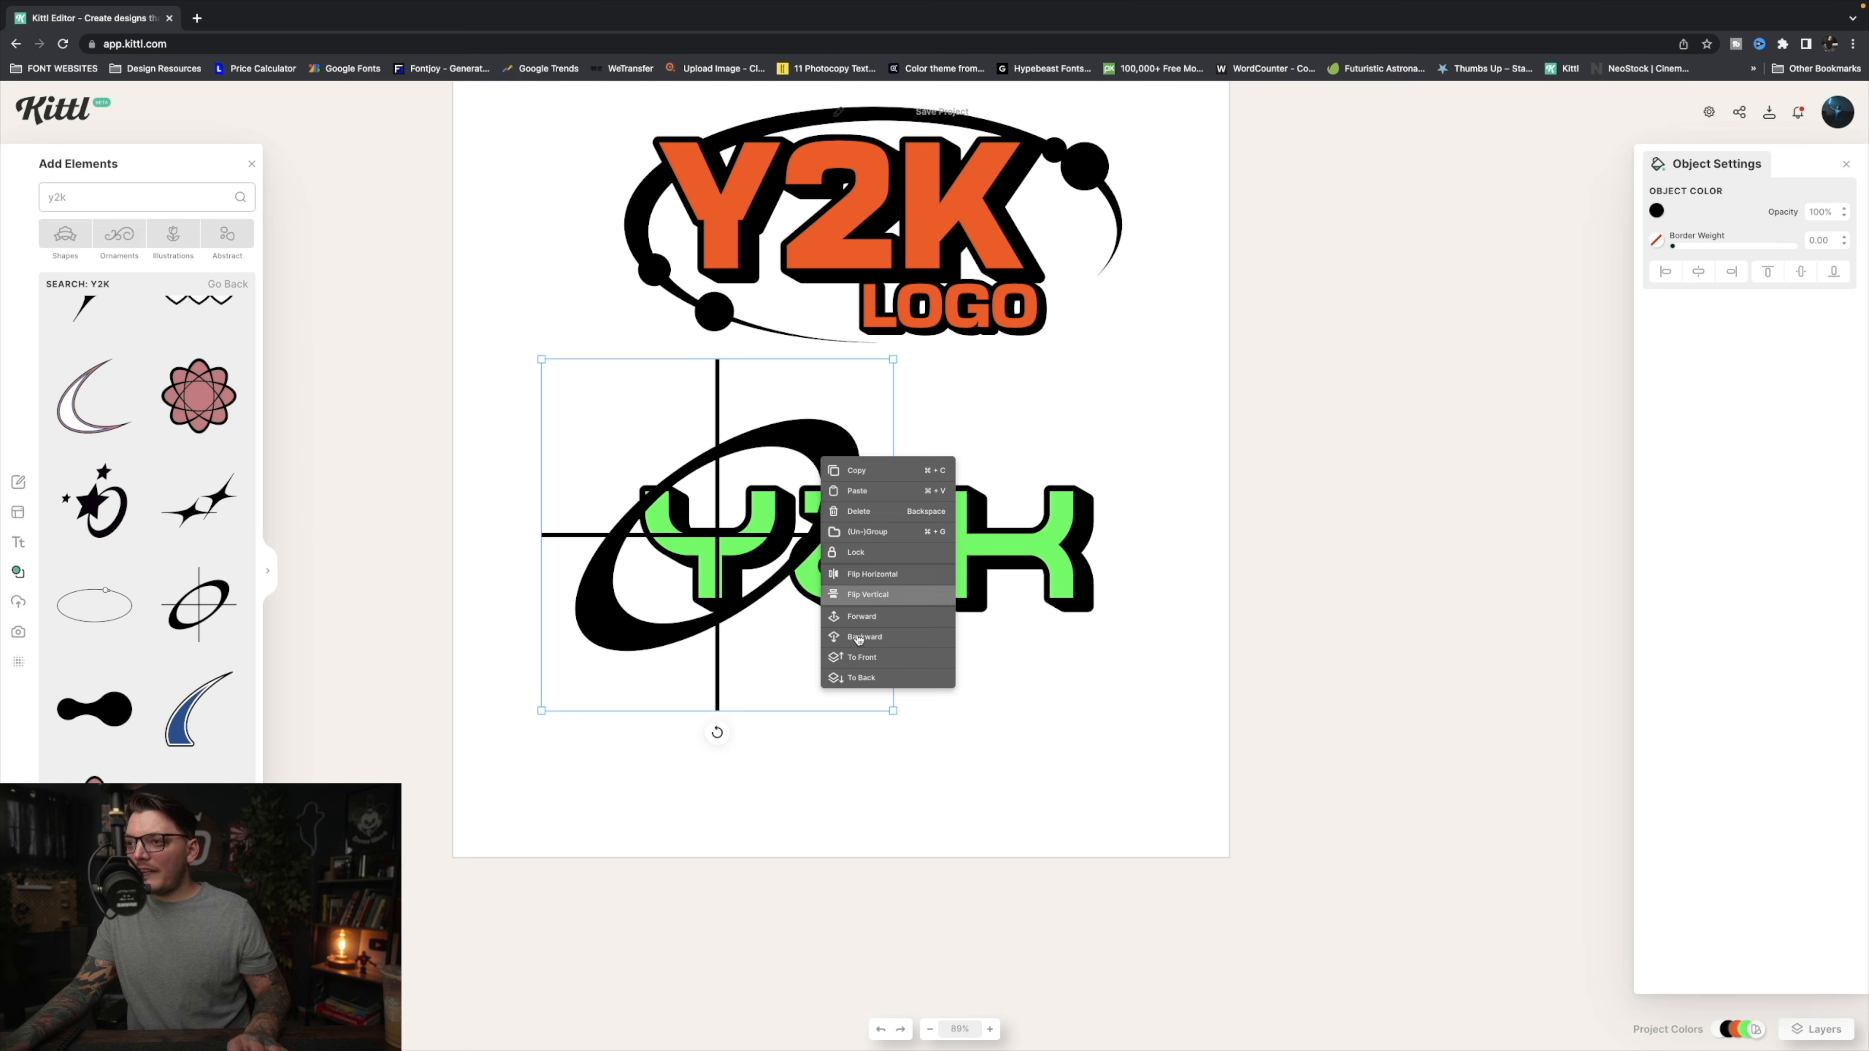
{"action": "left_click", "coordinate": [858, 637]}
{"action": "left_click_drag", "start_coordinate": [893, 360], "coordinate": [969, 283]}
{"action": "left_click_drag", "start_coordinate": [880, 392], "coordinate": [985, 440]}
{"action": "key", "text": "Delete"}
Add the atom-shaped element from the y2k results, enlarge it and send it behind the green Y2K headline, centring the two
{"action": "scroll", "coordinate": [184, 559], "scroll_direction": "down", "scroll_amount": 10}
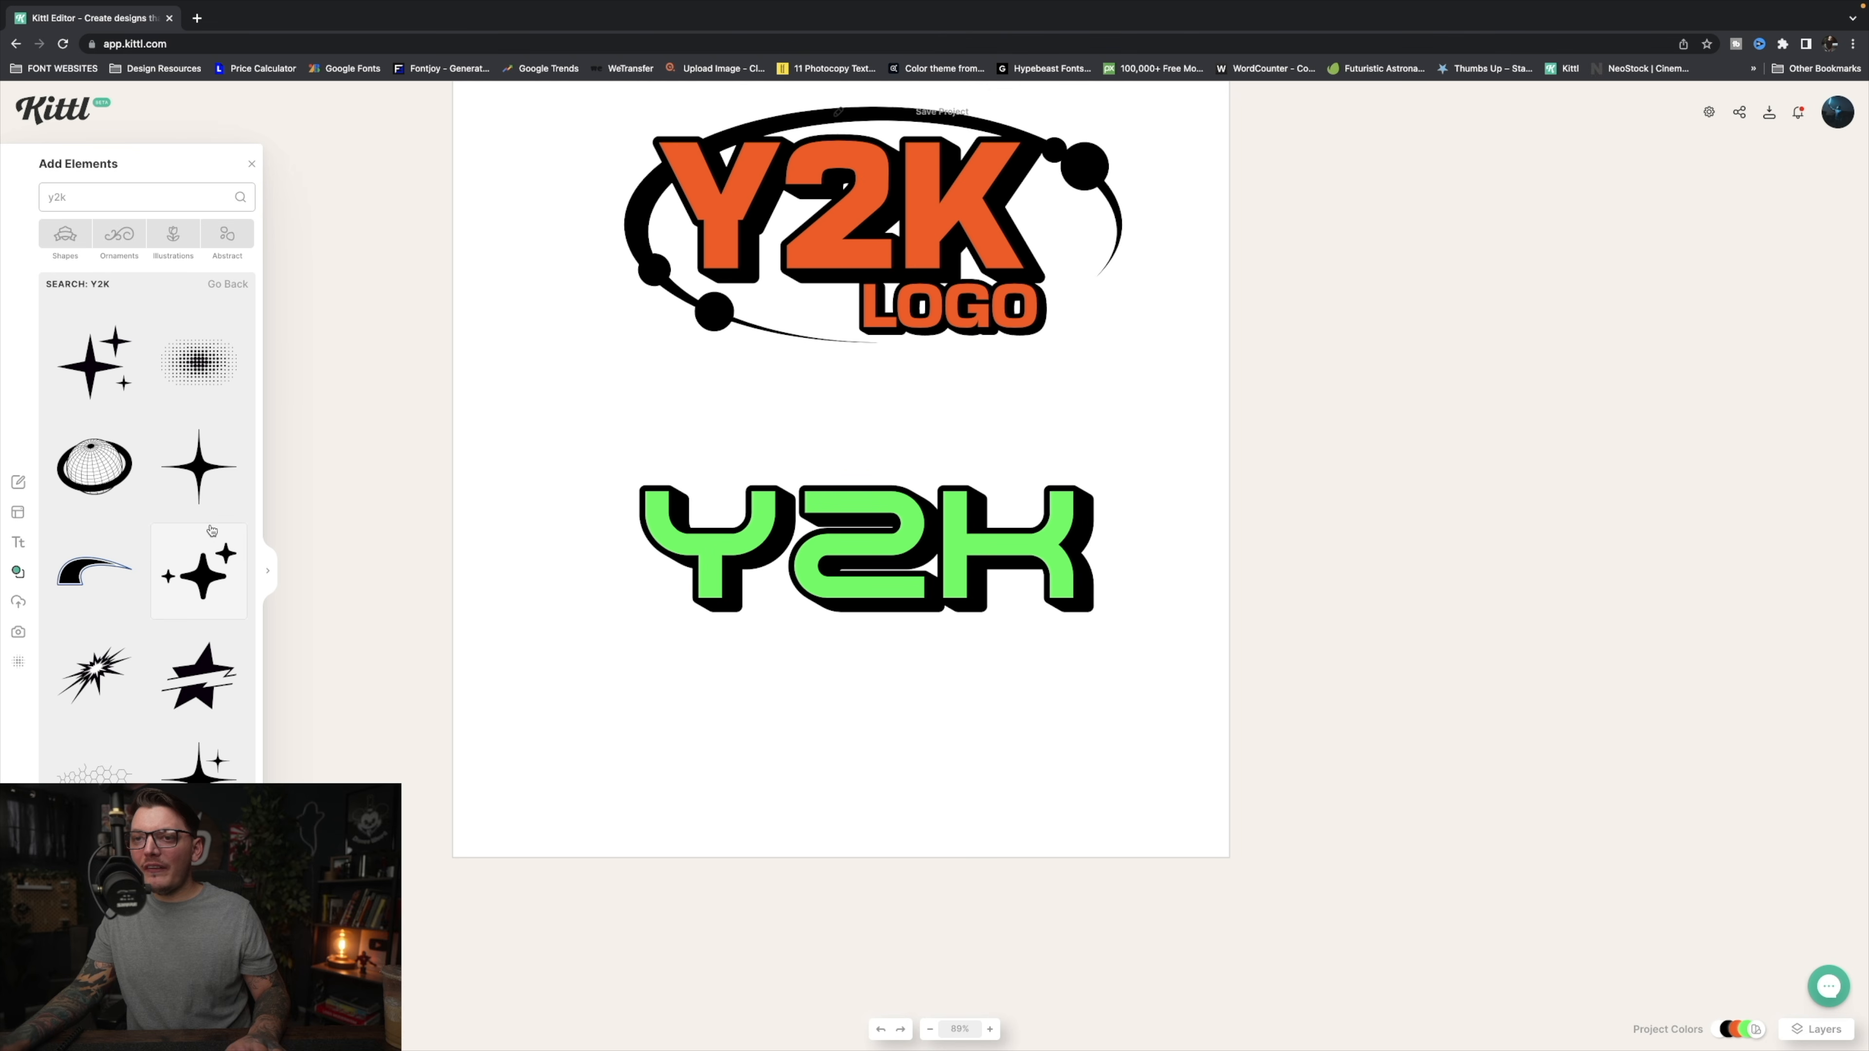
{"action": "scroll", "coordinate": [158, 518], "scroll_direction": "down", "scroll_amount": 4}
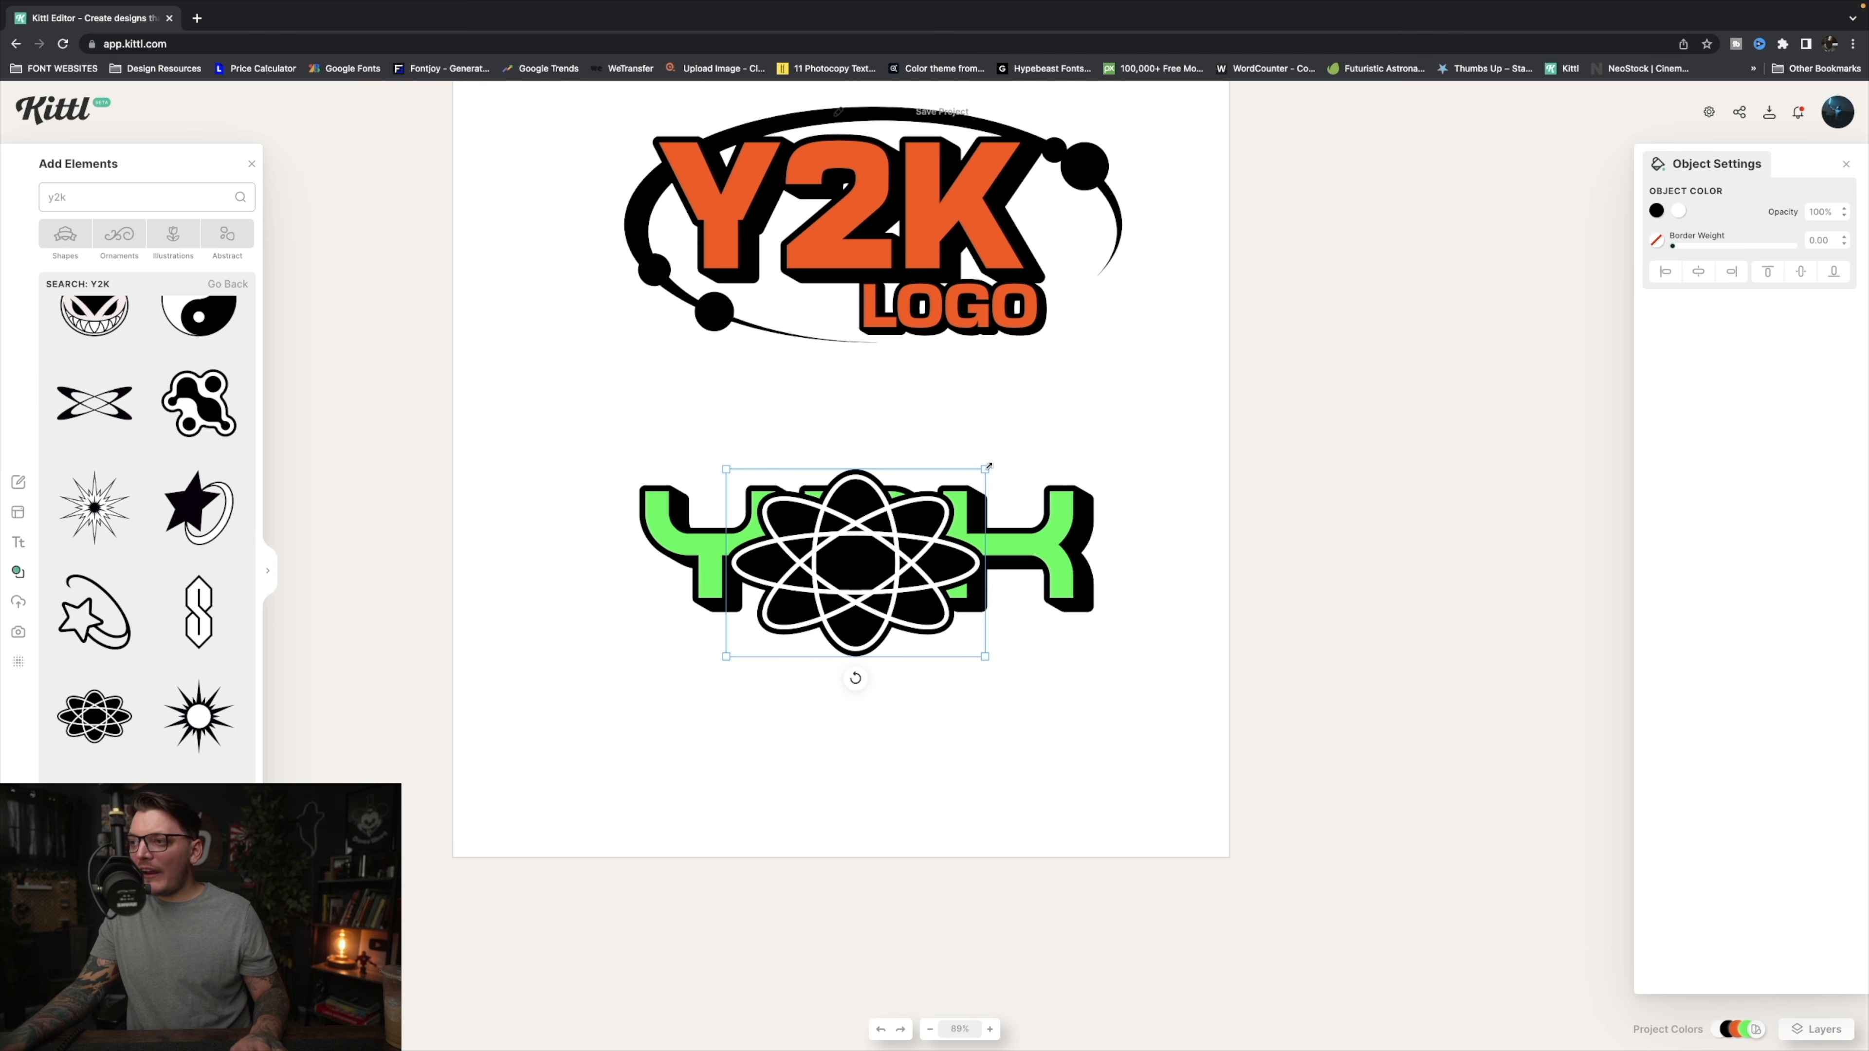
{"action": "left_click_drag", "start_coordinate": [988, 467], "coordinate": [1121, 371]}
{"action": "left_click_drag", "start_coordinate": [1027, 453], "coordinate": [964, 489]}
{"action": "right_click", "coordinate": [968, 487]}
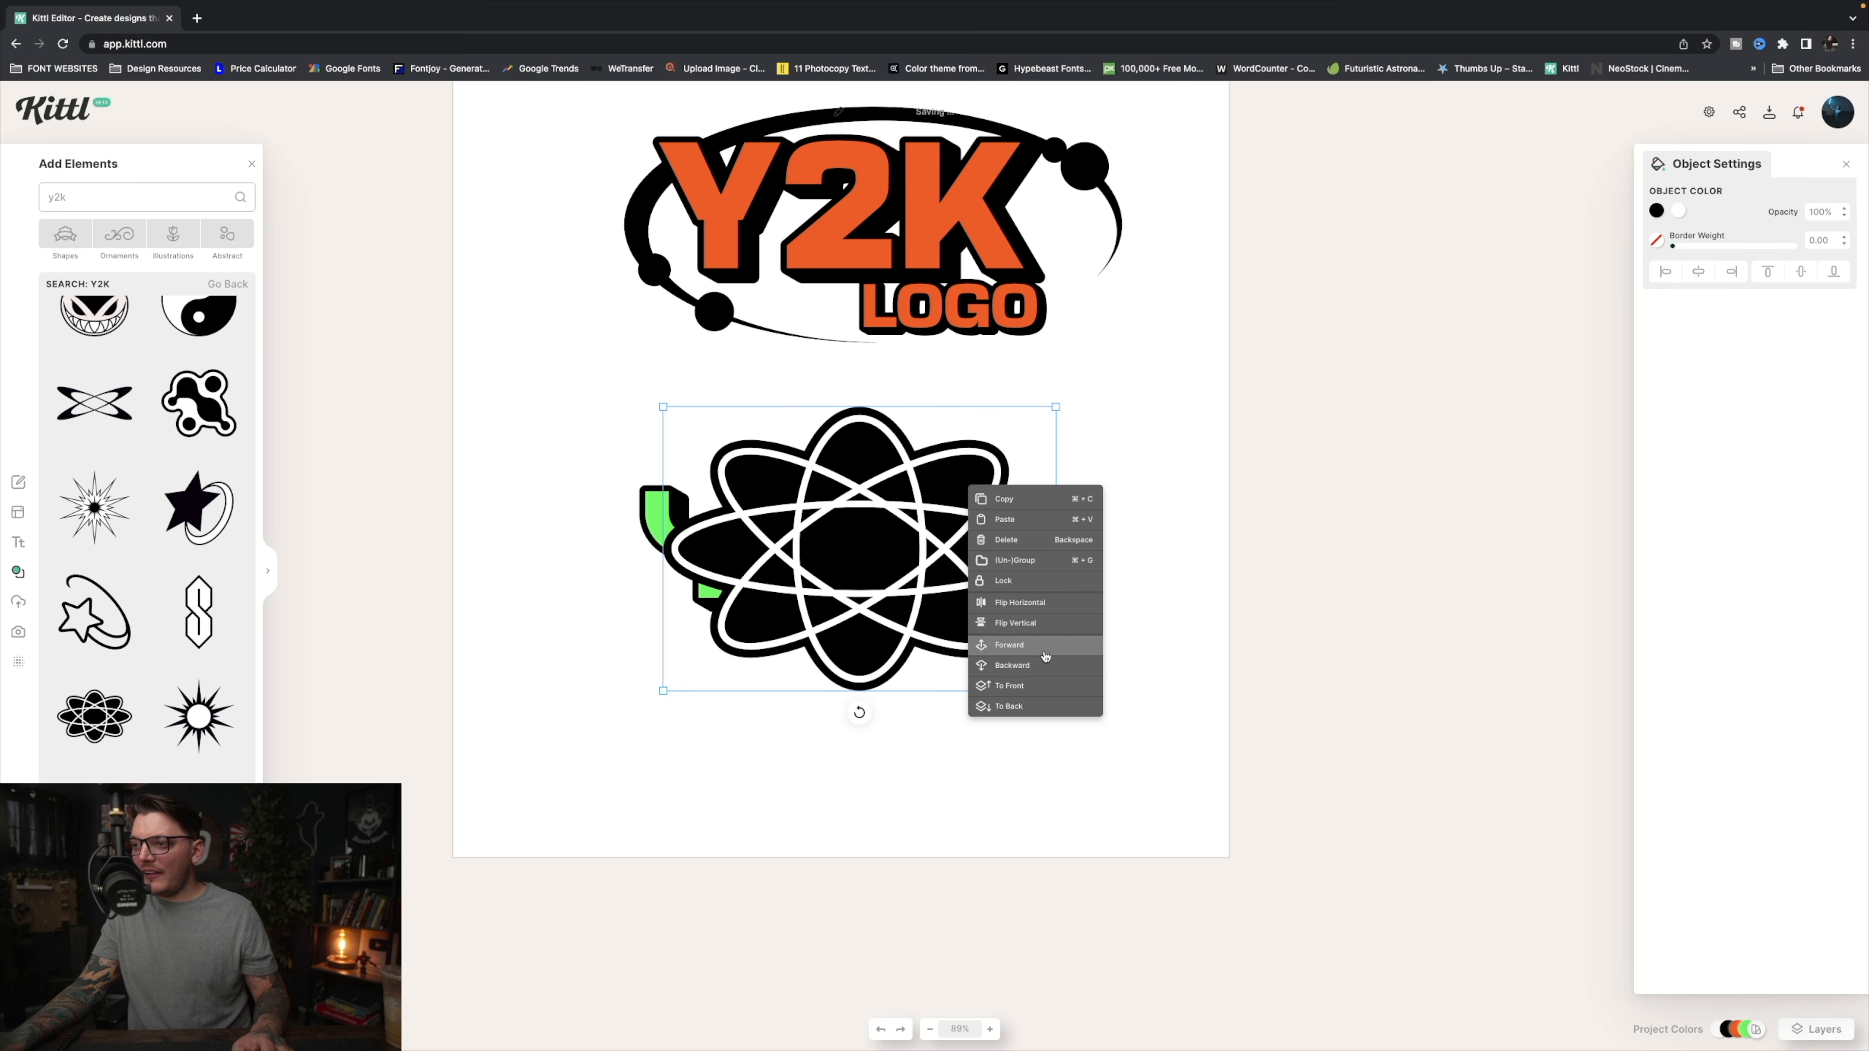
{"action": "left_click", "coordinate": [1038, 707]}
{"action": "left_click_drag", "start_coordinate": [941, 484], "coordinate": [921, 487]}
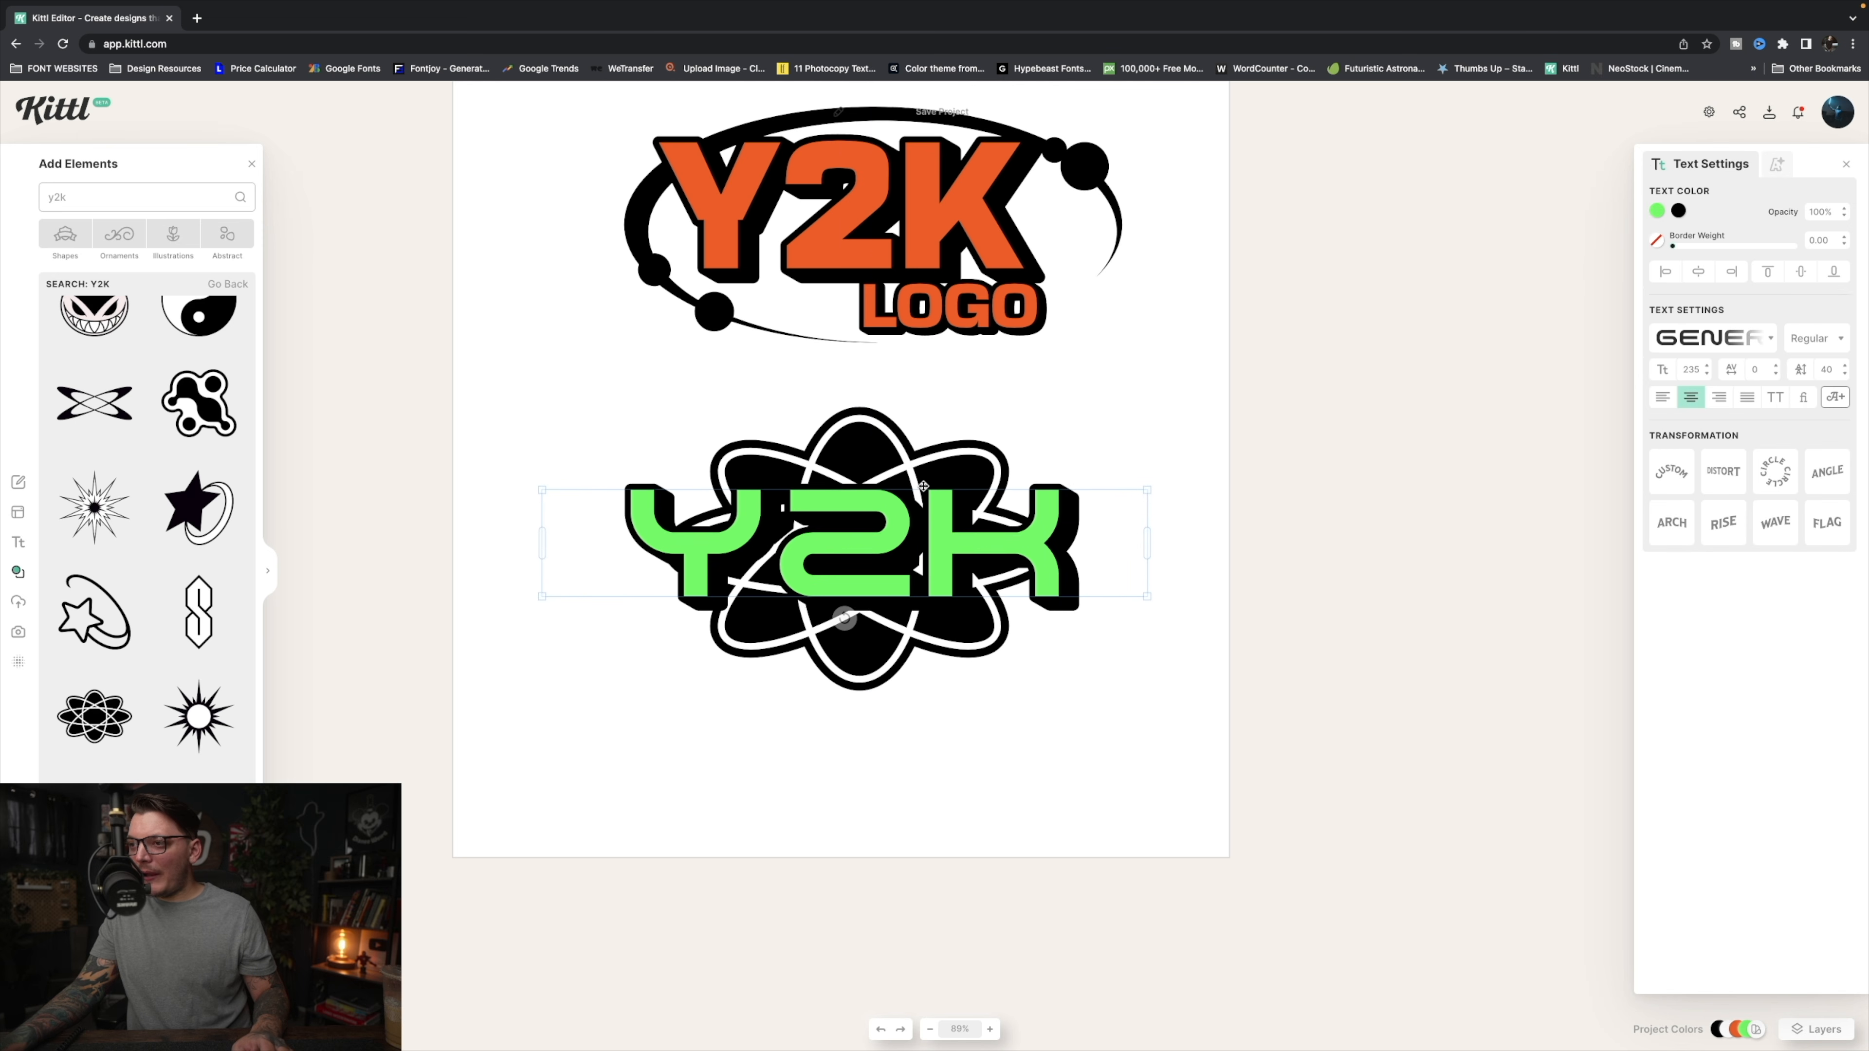
Recolour the atom element's white orbit lines with the bright green sampled from the Y2K headline
{"action": "left_click", "coordinate": [1011, 705]}
{"action": "left_click", "coordinate": [826, 671]}
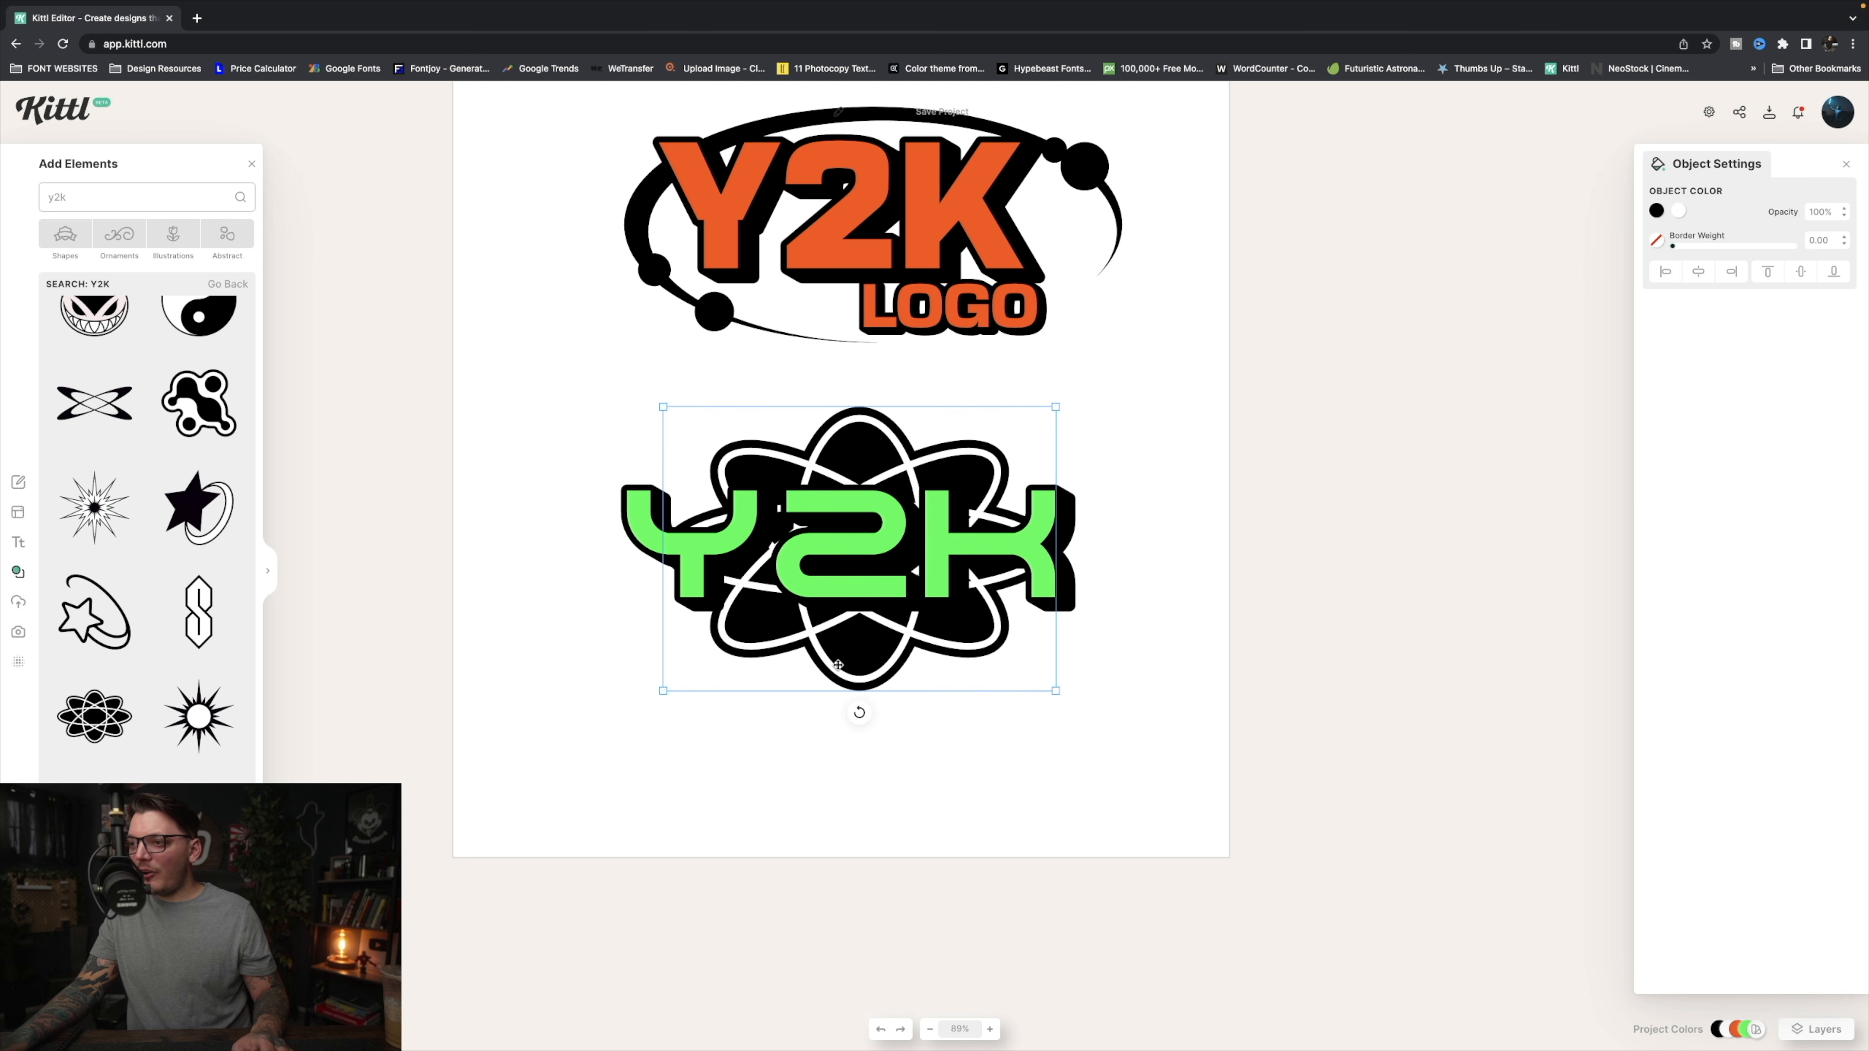
{"action": "left_click", "coordinate": [1677, 213]}
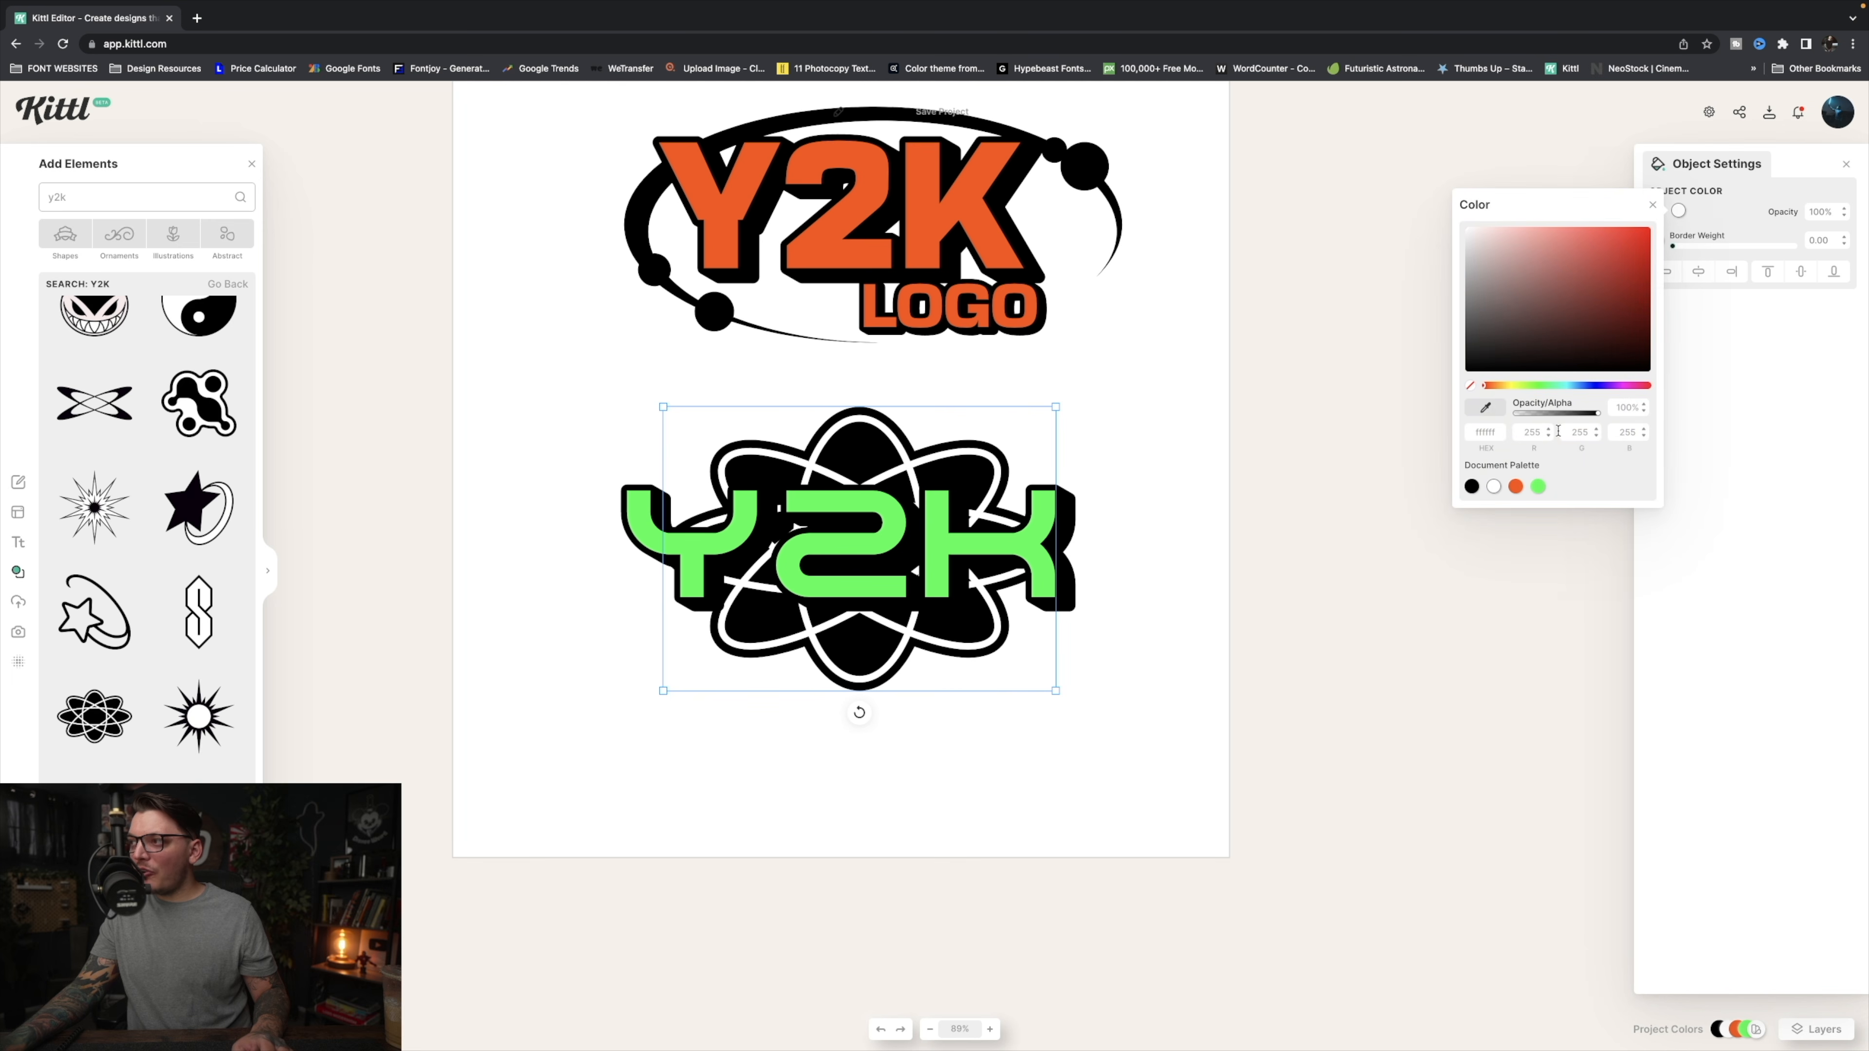
{"action": "left_click", "coordinate": [941, 512]}
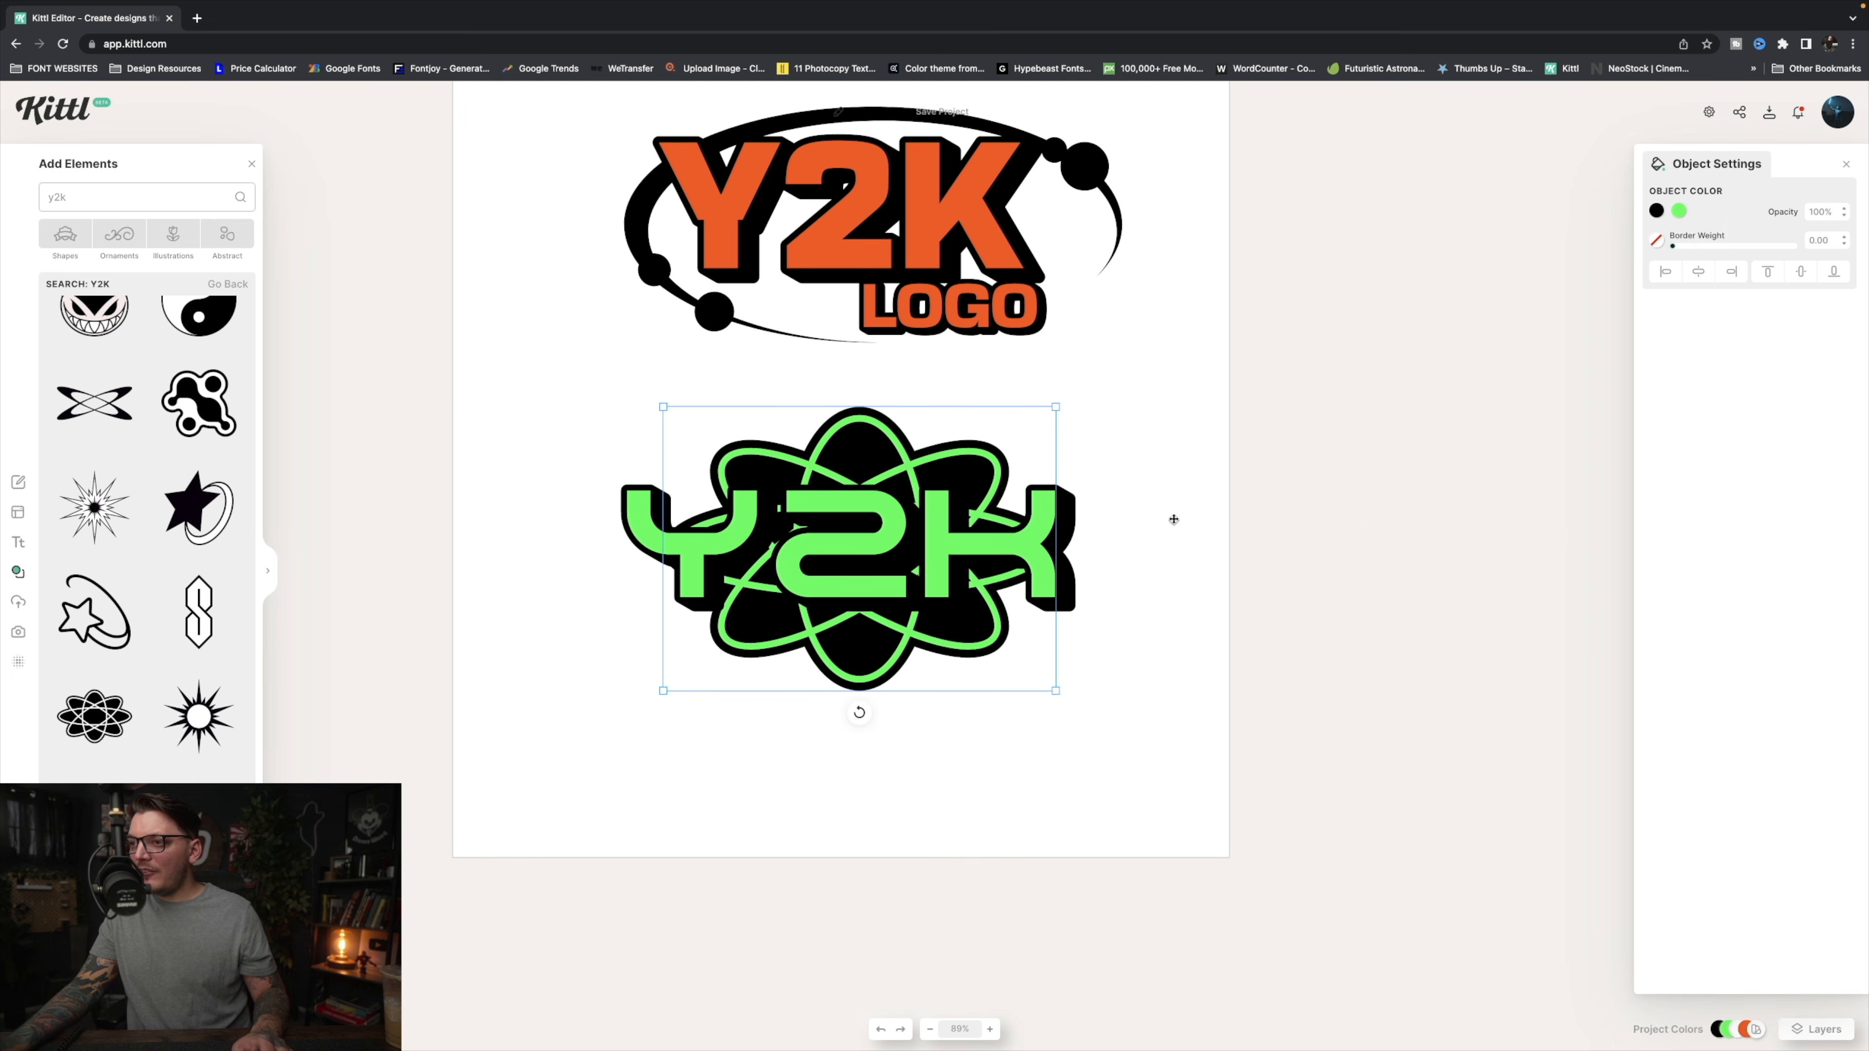
Select the green Y2K headline together with its atom, scale them down and move them to the canvas's left side below the orange logo
{"action": "left_click", "coordinate": [1363, 534]}
{"action": "left_click_drag", "start_coordinate": [963, 480], "coordinate": [802, 479]}
{"action": "left_click", "coordinate": [970, 529], "text": "shift"}
{"action": "left_click_drag", "start_coordinate": [933, 352], "coordinate": [755, 434]}
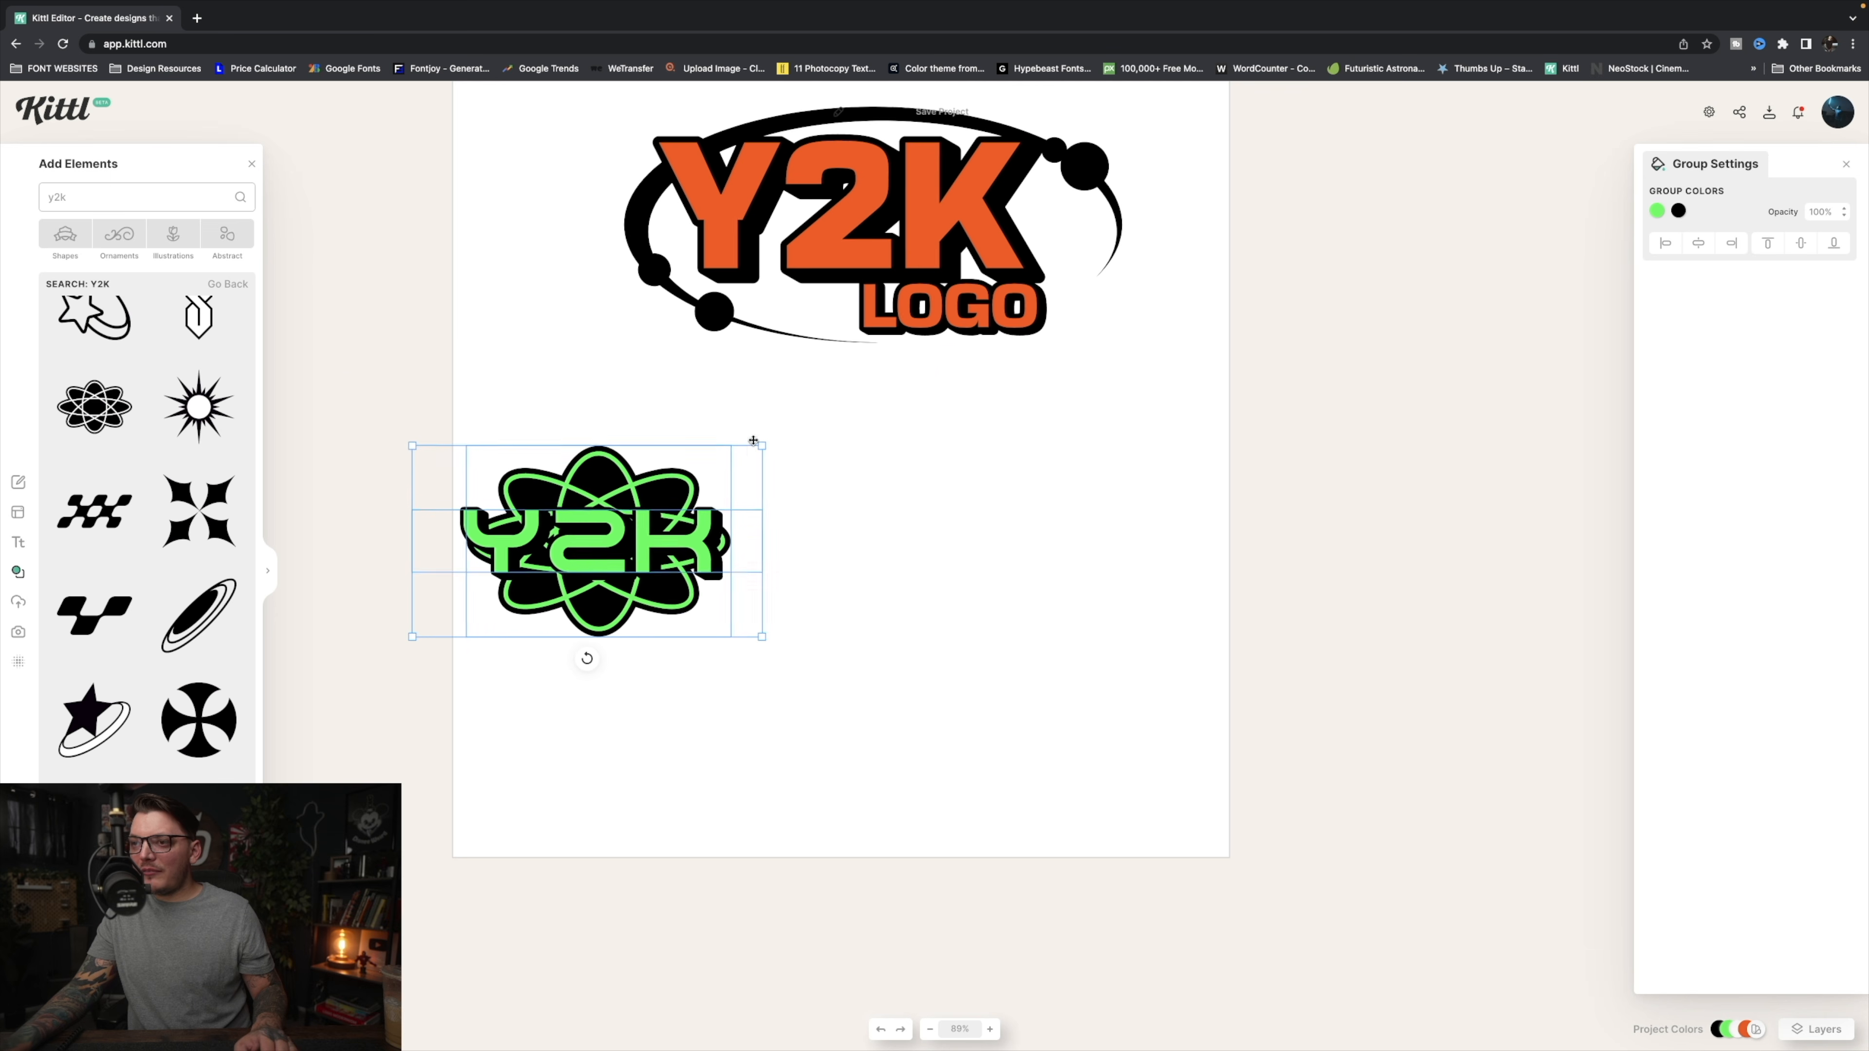
{"action": "left_click_drag", "start_coordinate": [661, 528], "coordinate": [690, 426]}
Duplicate the small atom logo lower on the canvas, enlarge the copy and reduce it to its Y2K headline alone
{"action": "left_click_drag", "start_coordinate": [733, 505], "coordinate": [953, 717]}
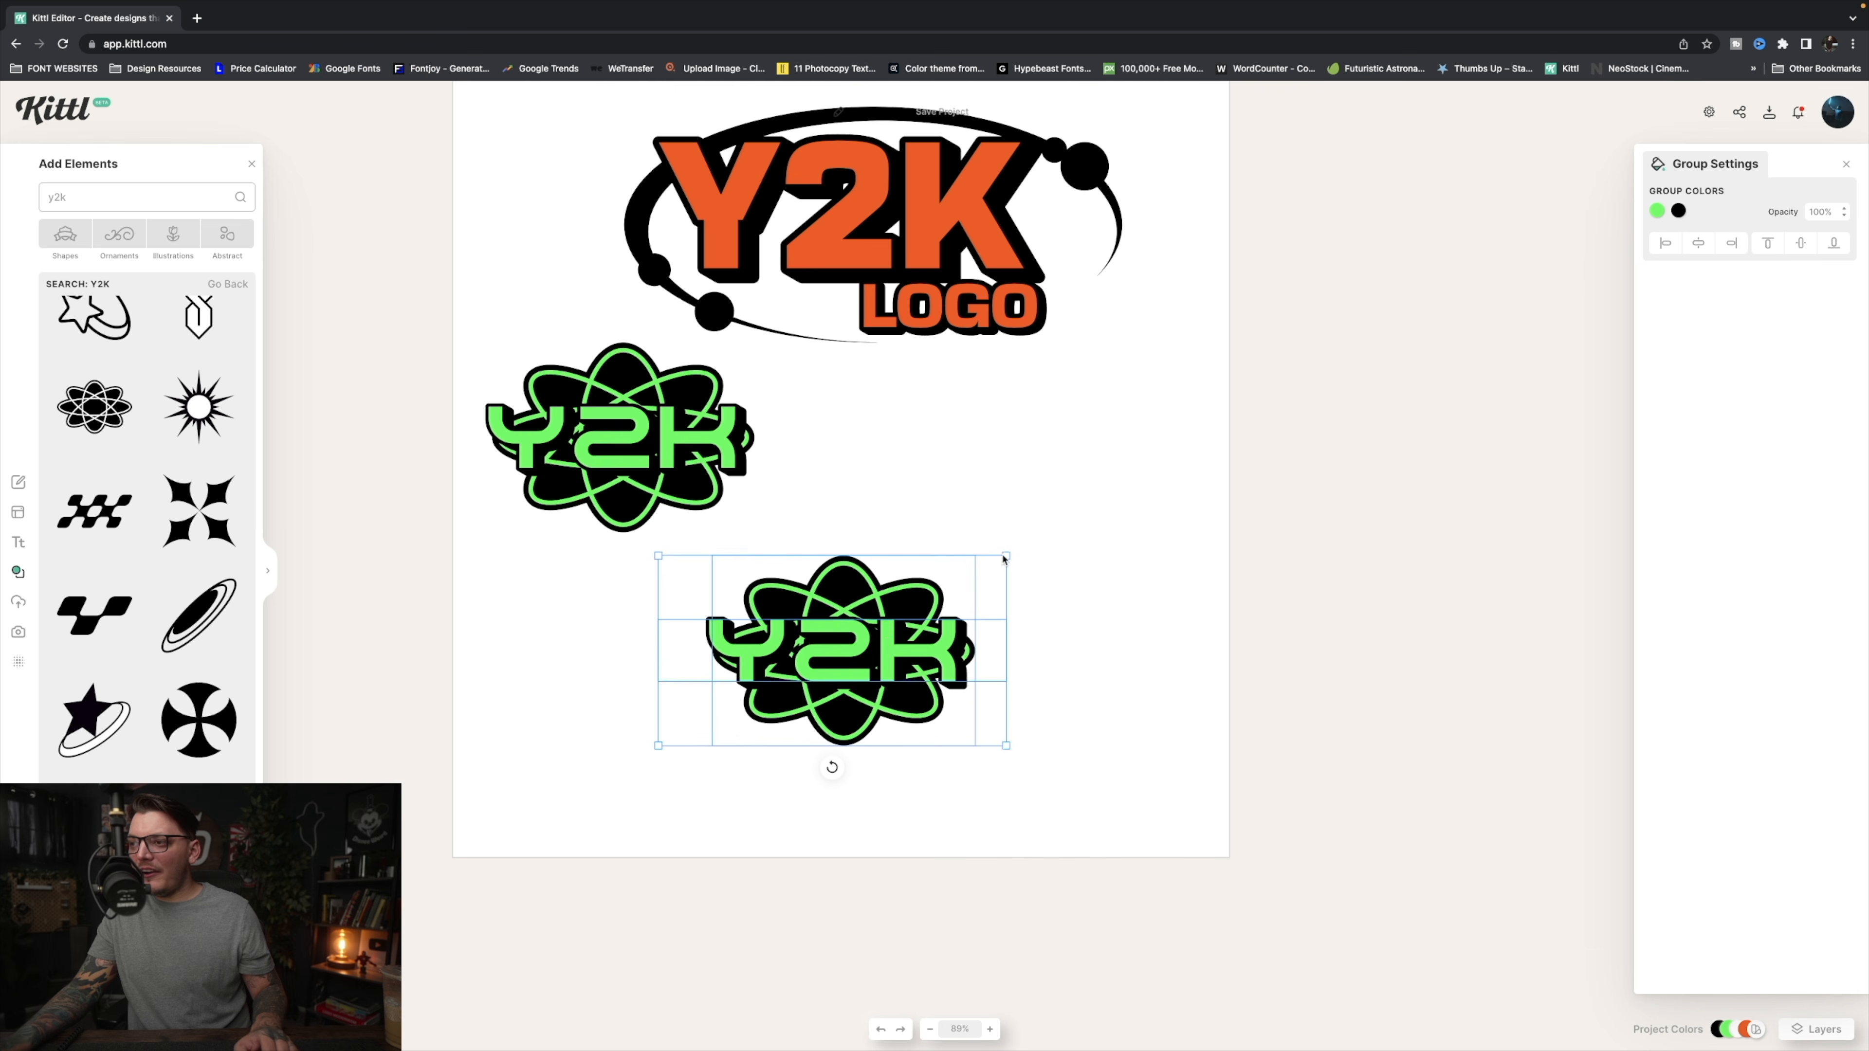
{"action": "left_click_drag", "start_coordinate": [1007, 555], "coordinate": [1224, 375]}
{"action": "left_click_drag", "start_coordinate": [1059, 541], "coordinate": [995, 583]}
{"action": "left_click", "coordinate": [1306, 496]}
{"action": "left_click", "coordinate": [1045, 505]}
{"action": "key", "text": "Delete"}
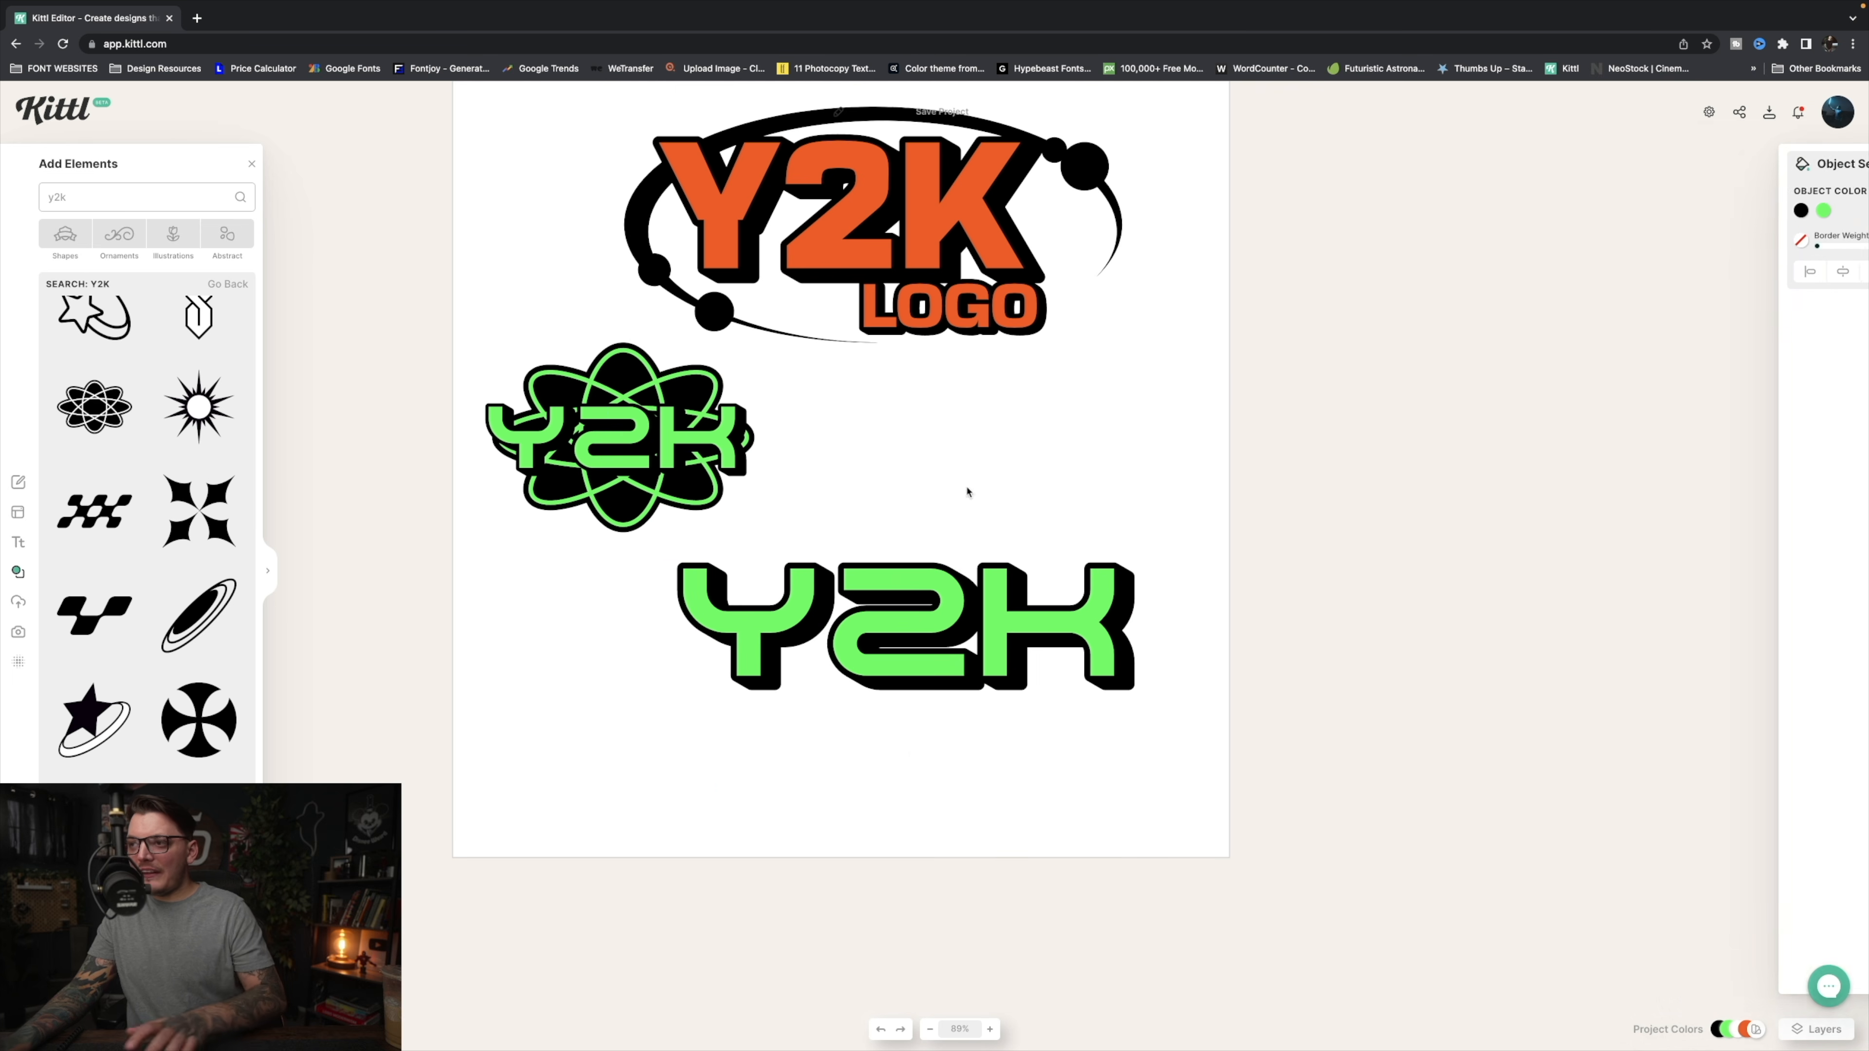
Try the split swoosh element enlarged, slightly rotated and filled bright green at the very back, behind the lower Y2K headline
{"action": "scroll", "coordinate": [171, 479], "scroll_direction": "down", "scroll_amount": 5}
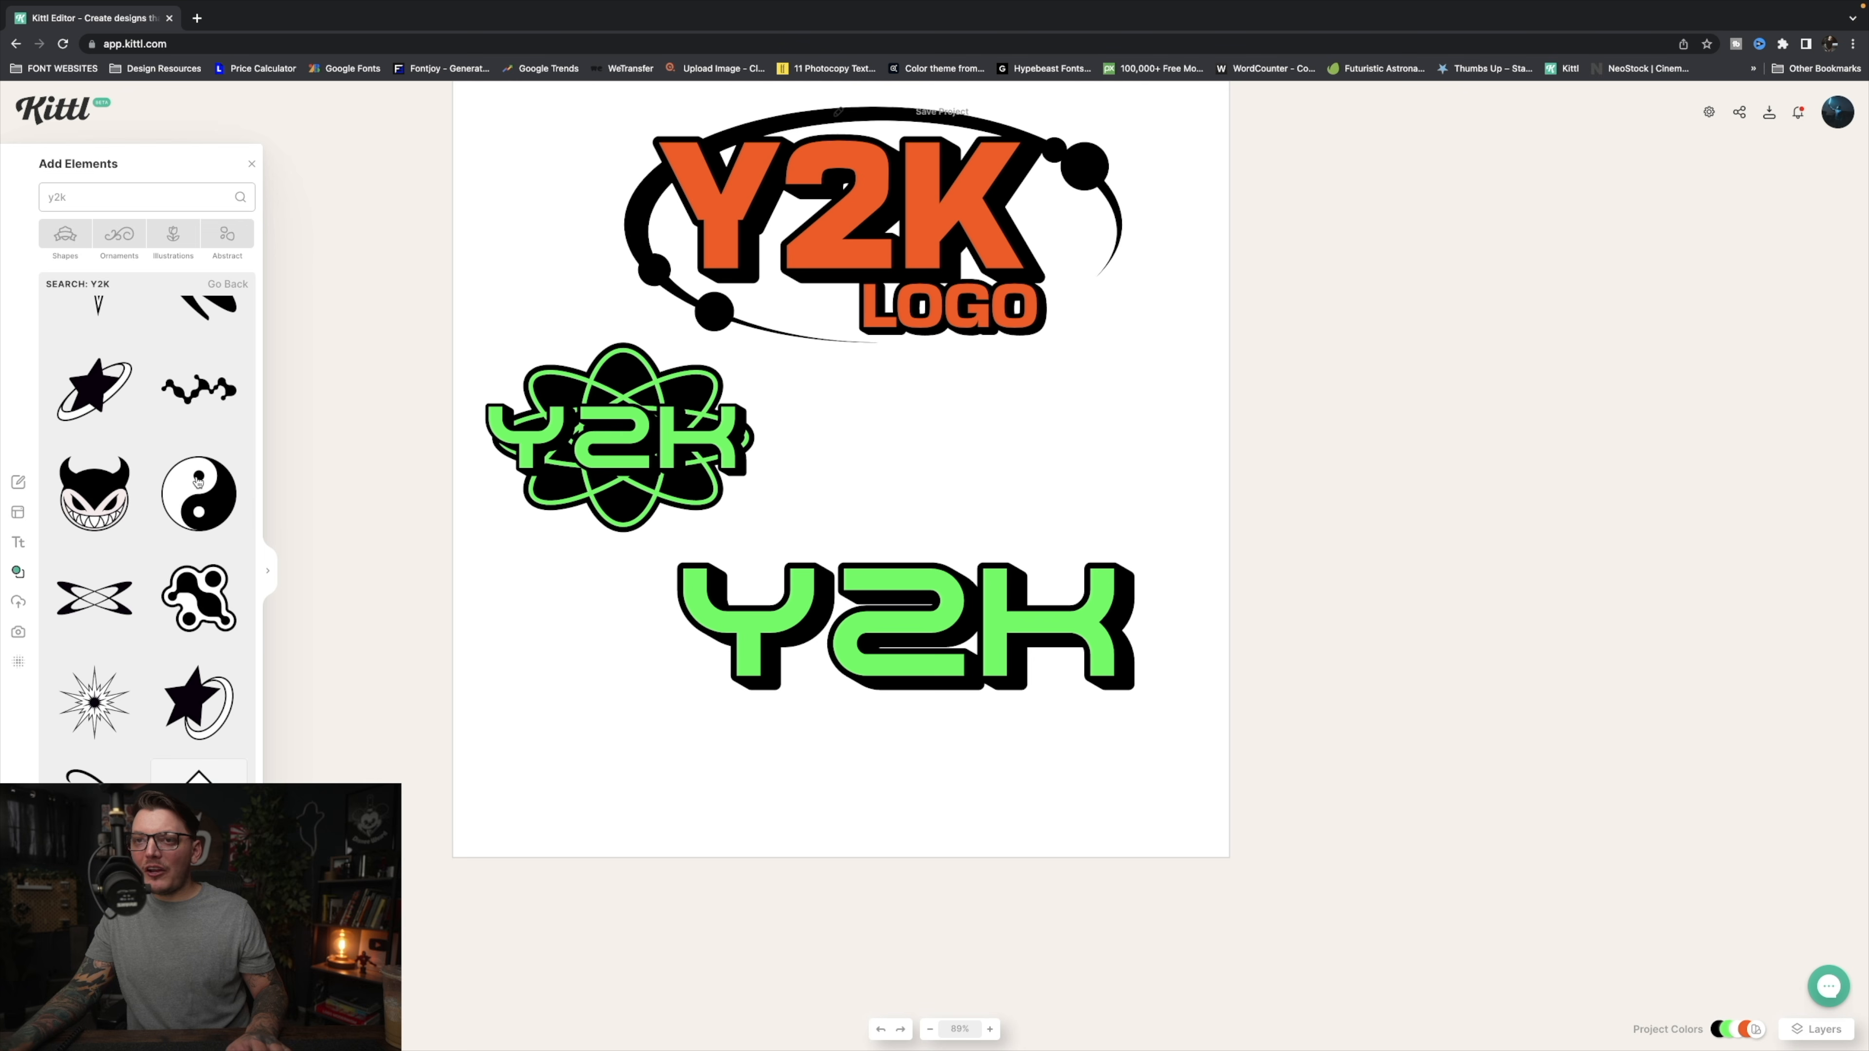
{"action": "scroll", "coordinate": [199, 480], "scroll_direction": "up", "scroll_amount": 3}
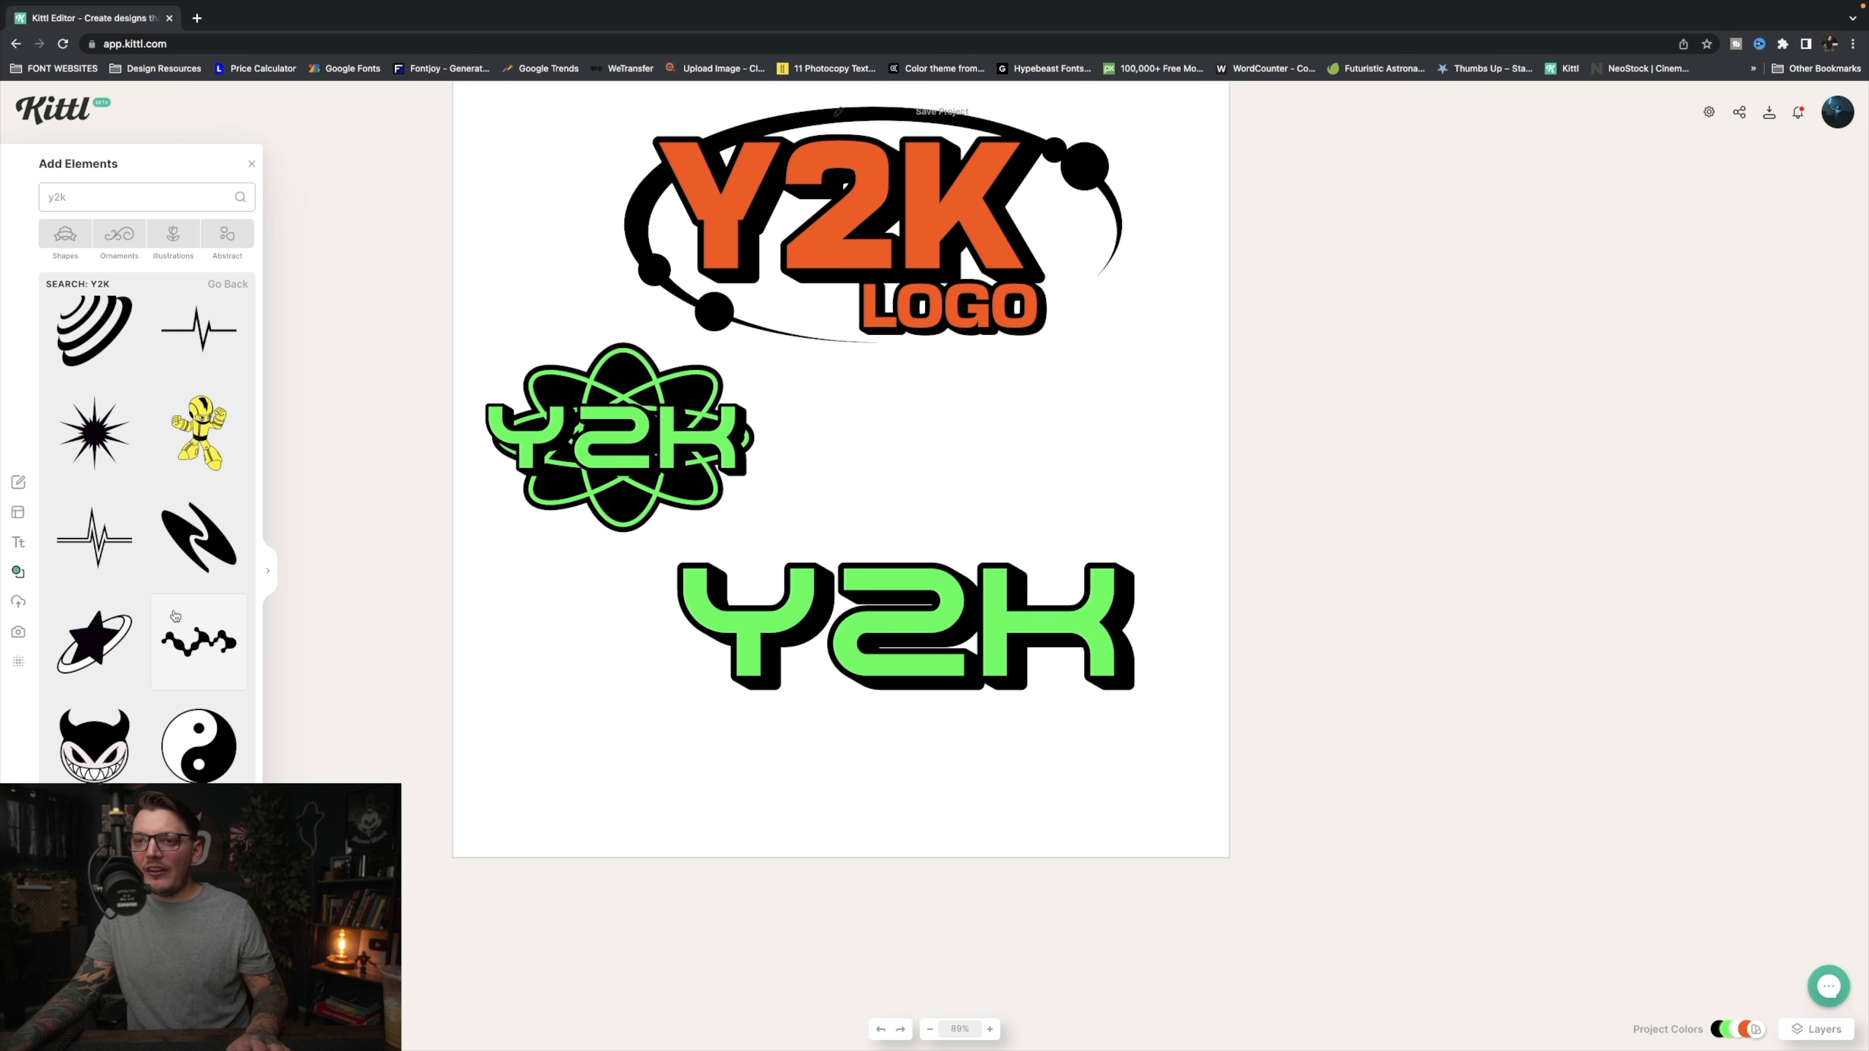
{"action": "left_click", "coordinate": [213, 566]}
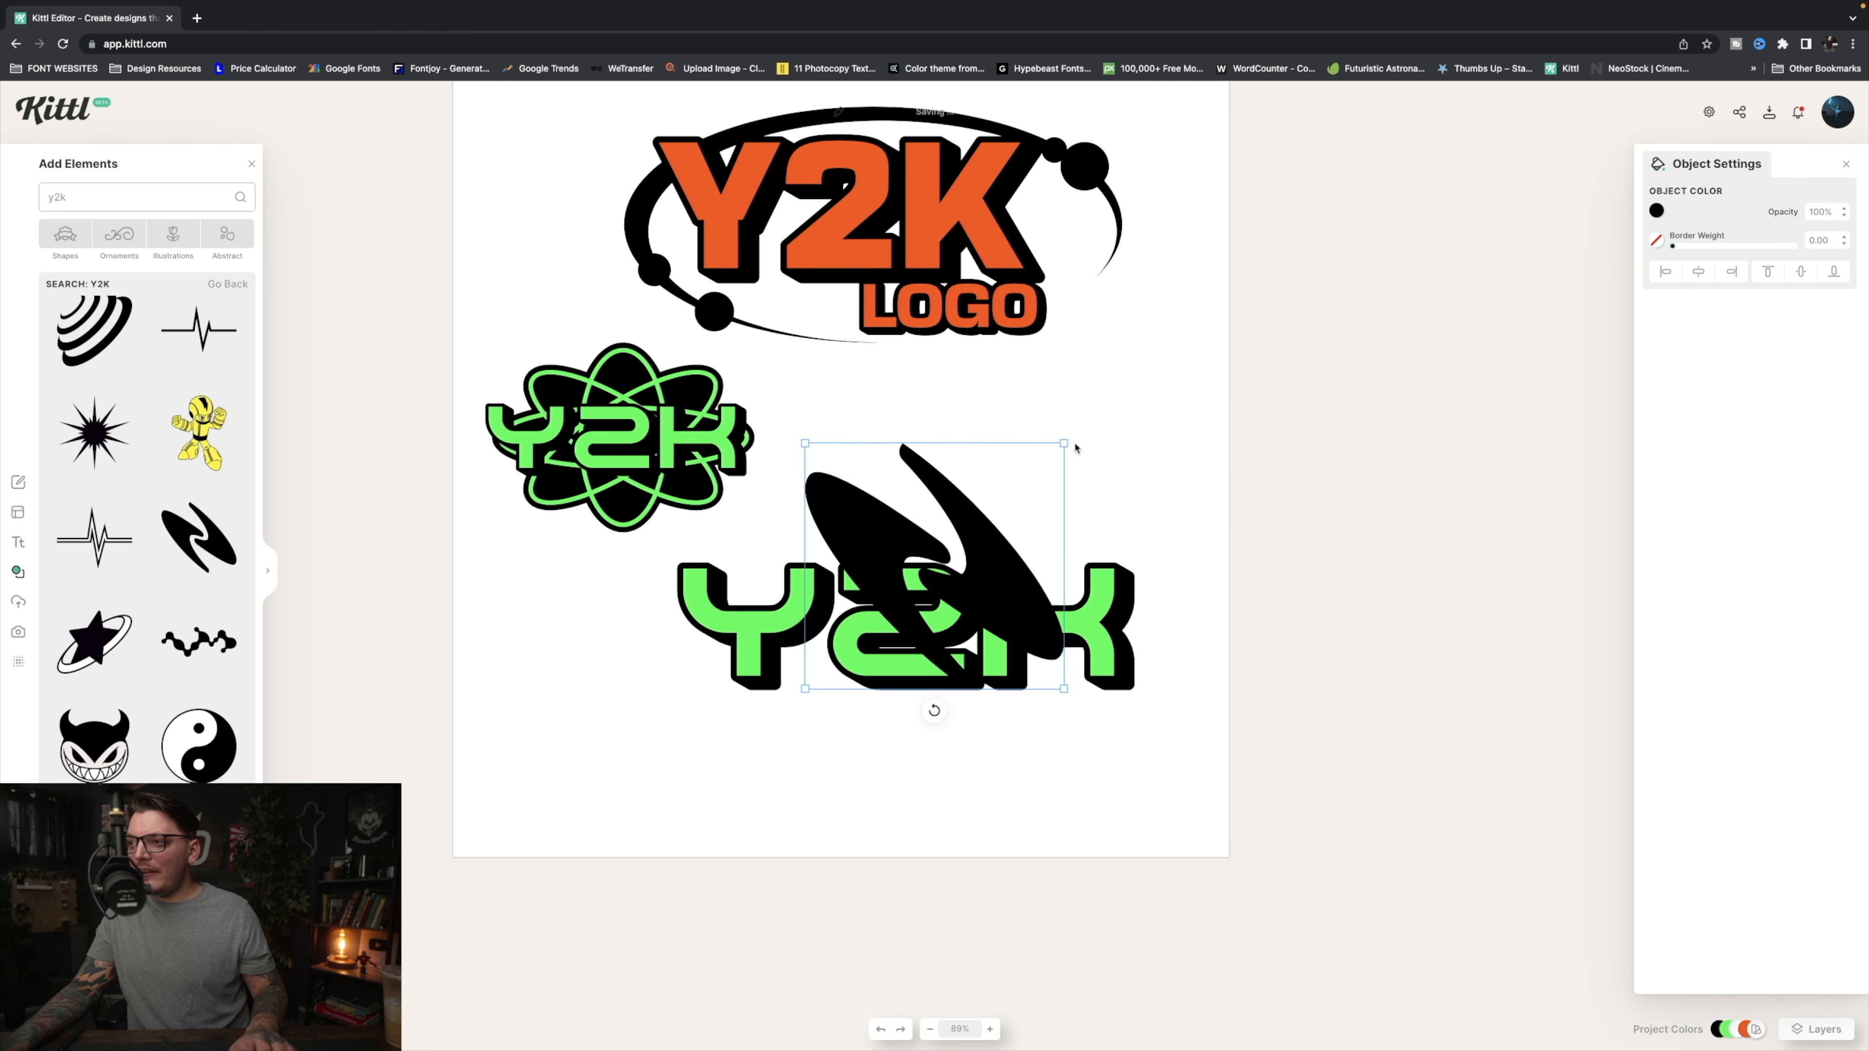
{"action": "left_click_drag", "start_coordinate": [1072, 439], "coordinate": [1167, 385]}
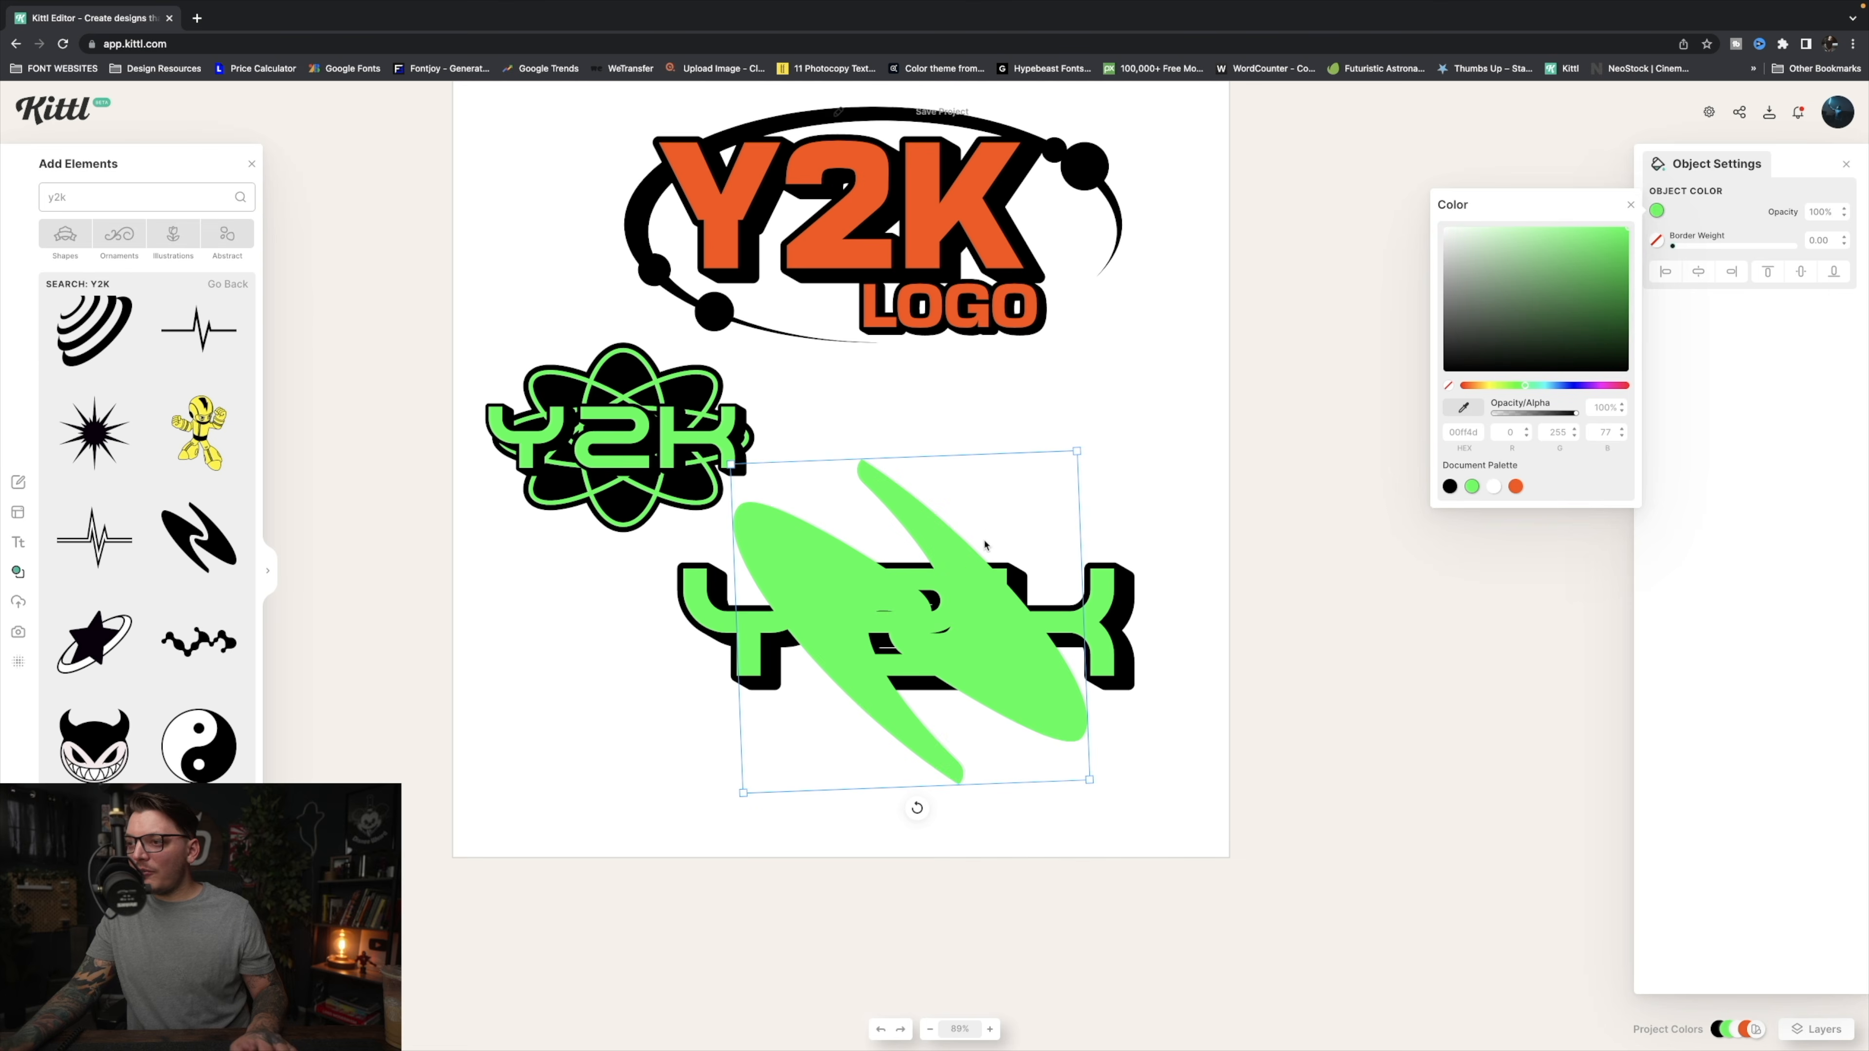
{"action": "right_click", "coordinate": [985, 544]}
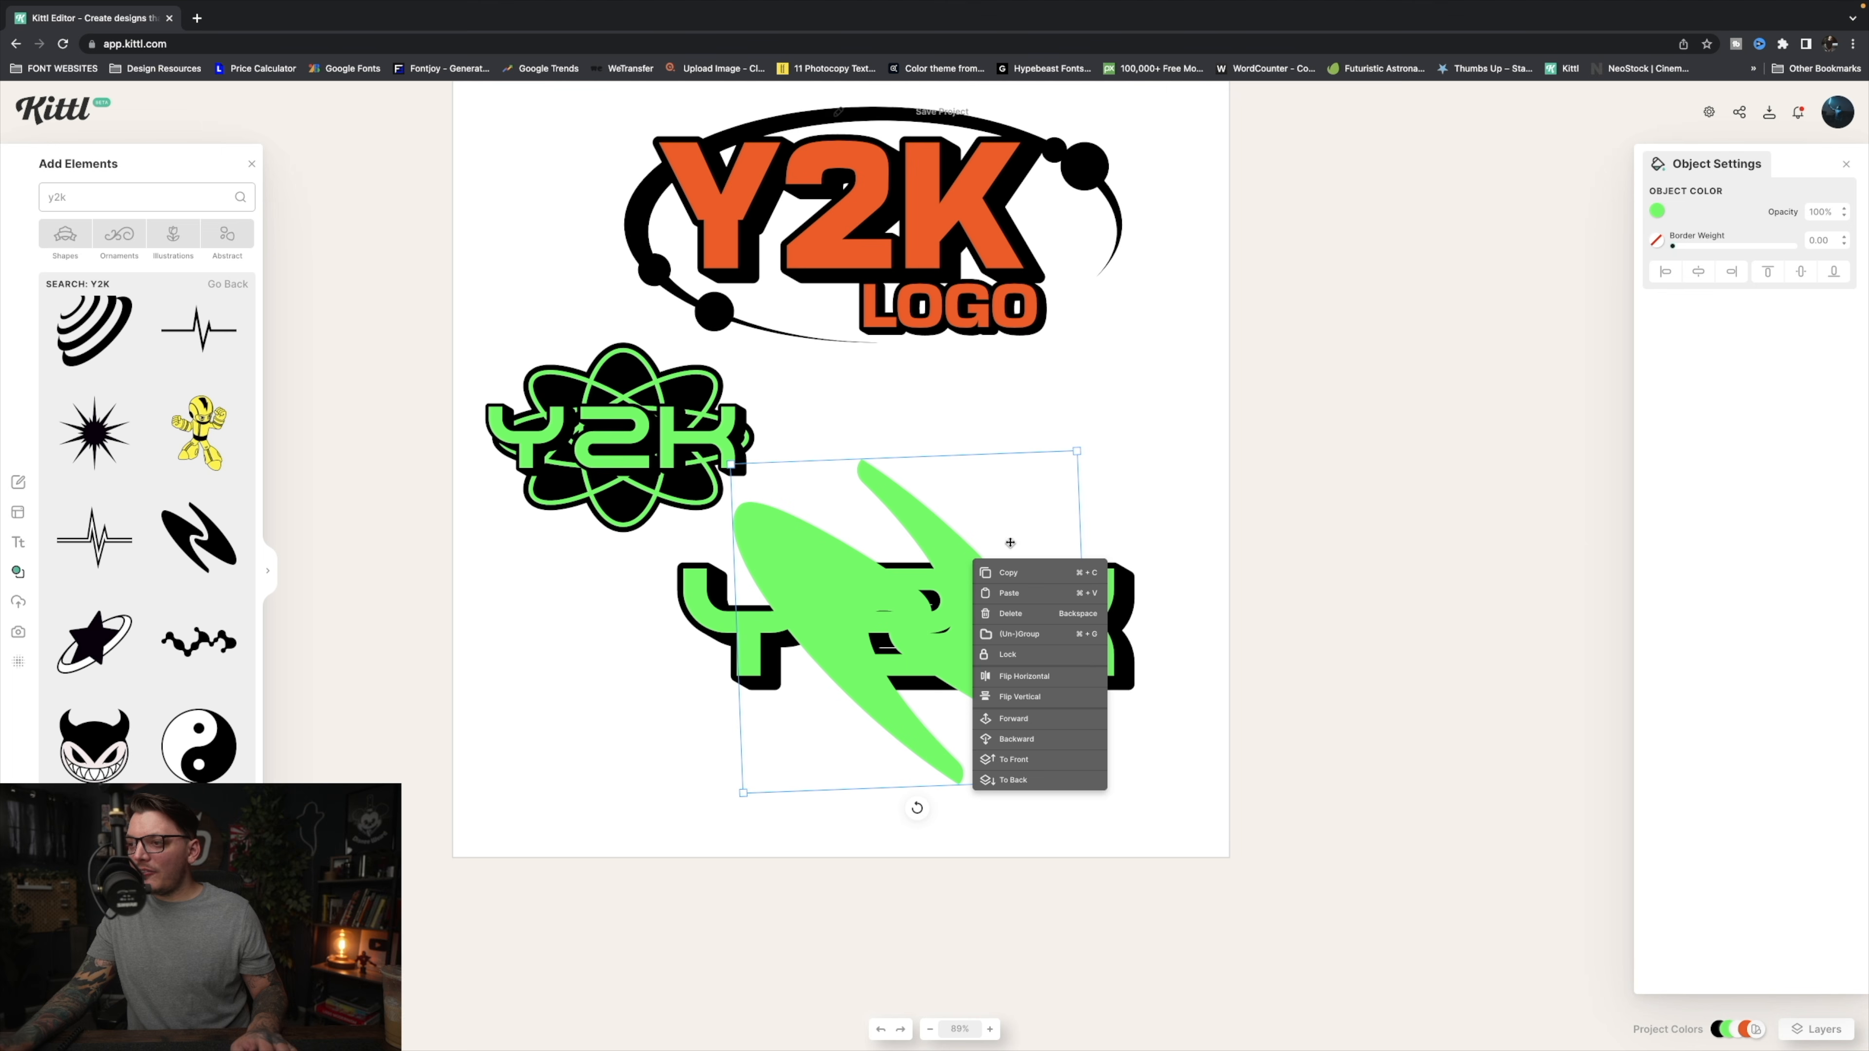
{"action": "left_click", "coordinate": [1034, 780]}
Try a dark border of weight 18.60 on the green swoosh and shift the shape behind the lower Y2K headline
{"action": "left_click_drag", "start_coordinate": [1698, 245], "coordinate": [1695, 249]}
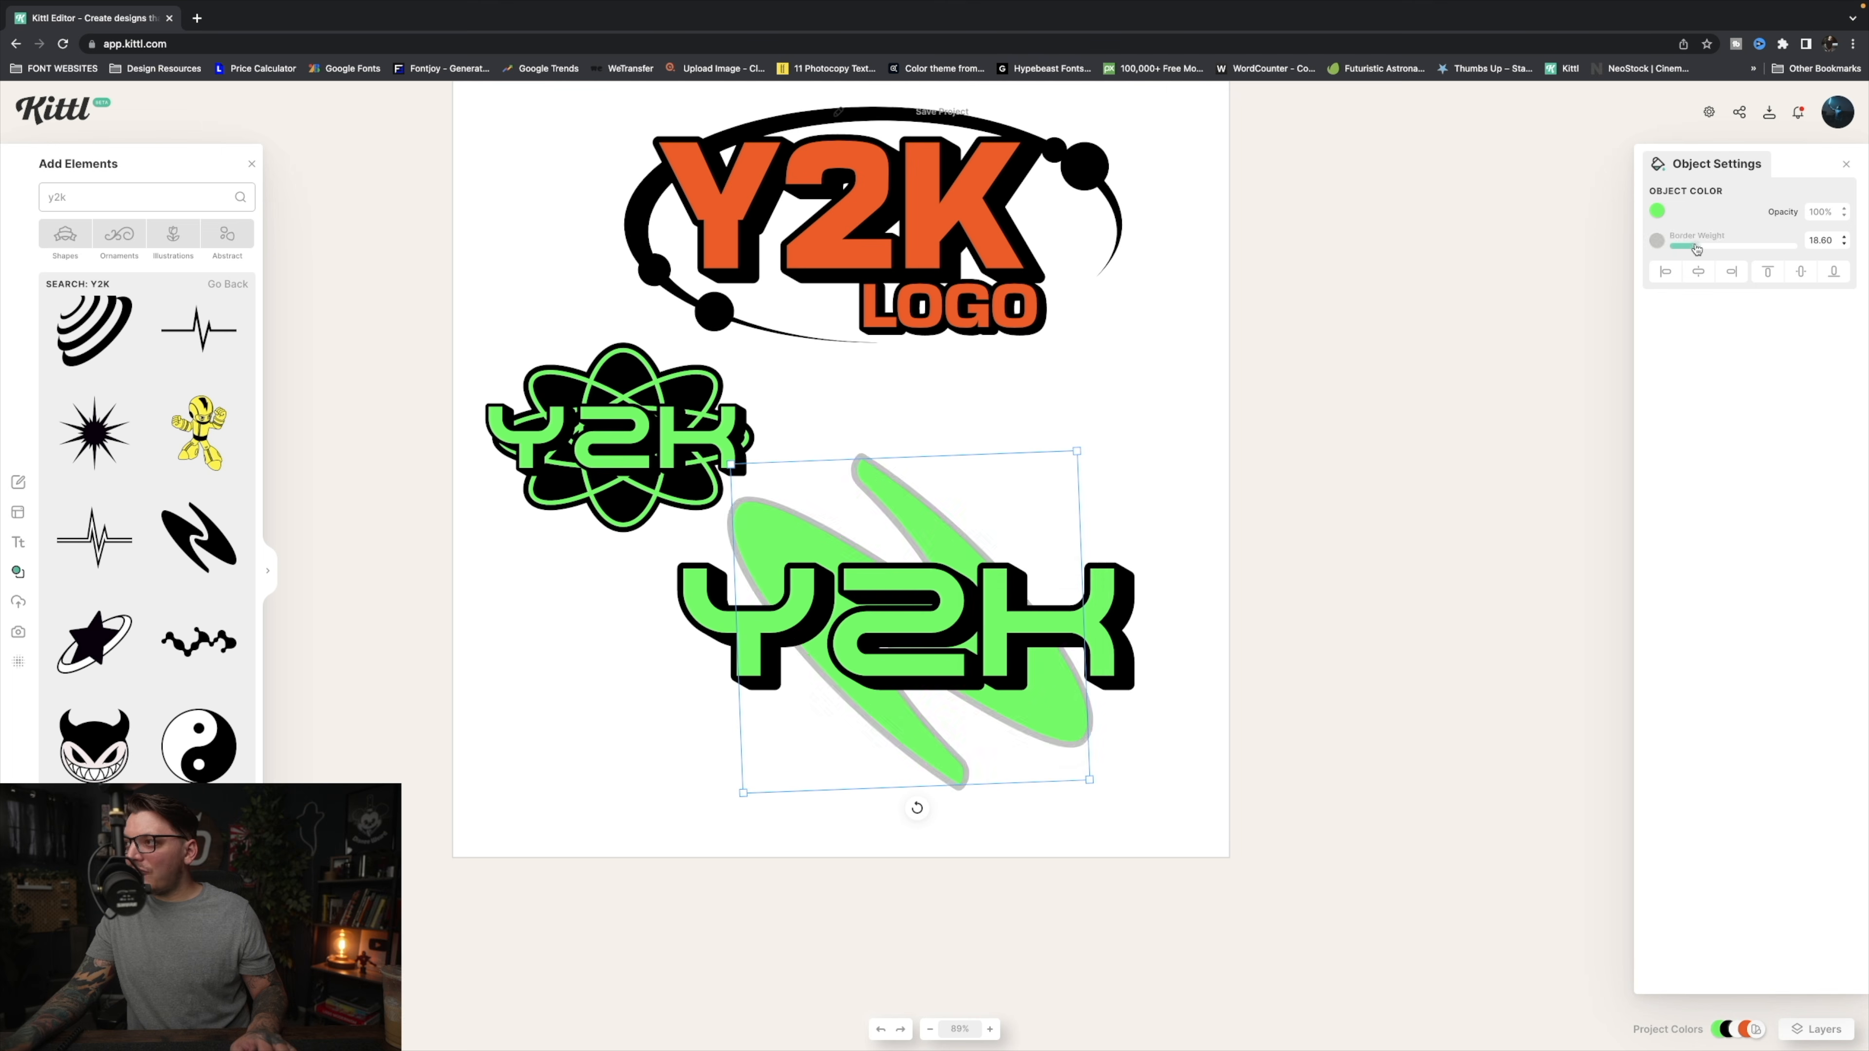
{"action": "left_click", "coordinate": [1655, 240]}
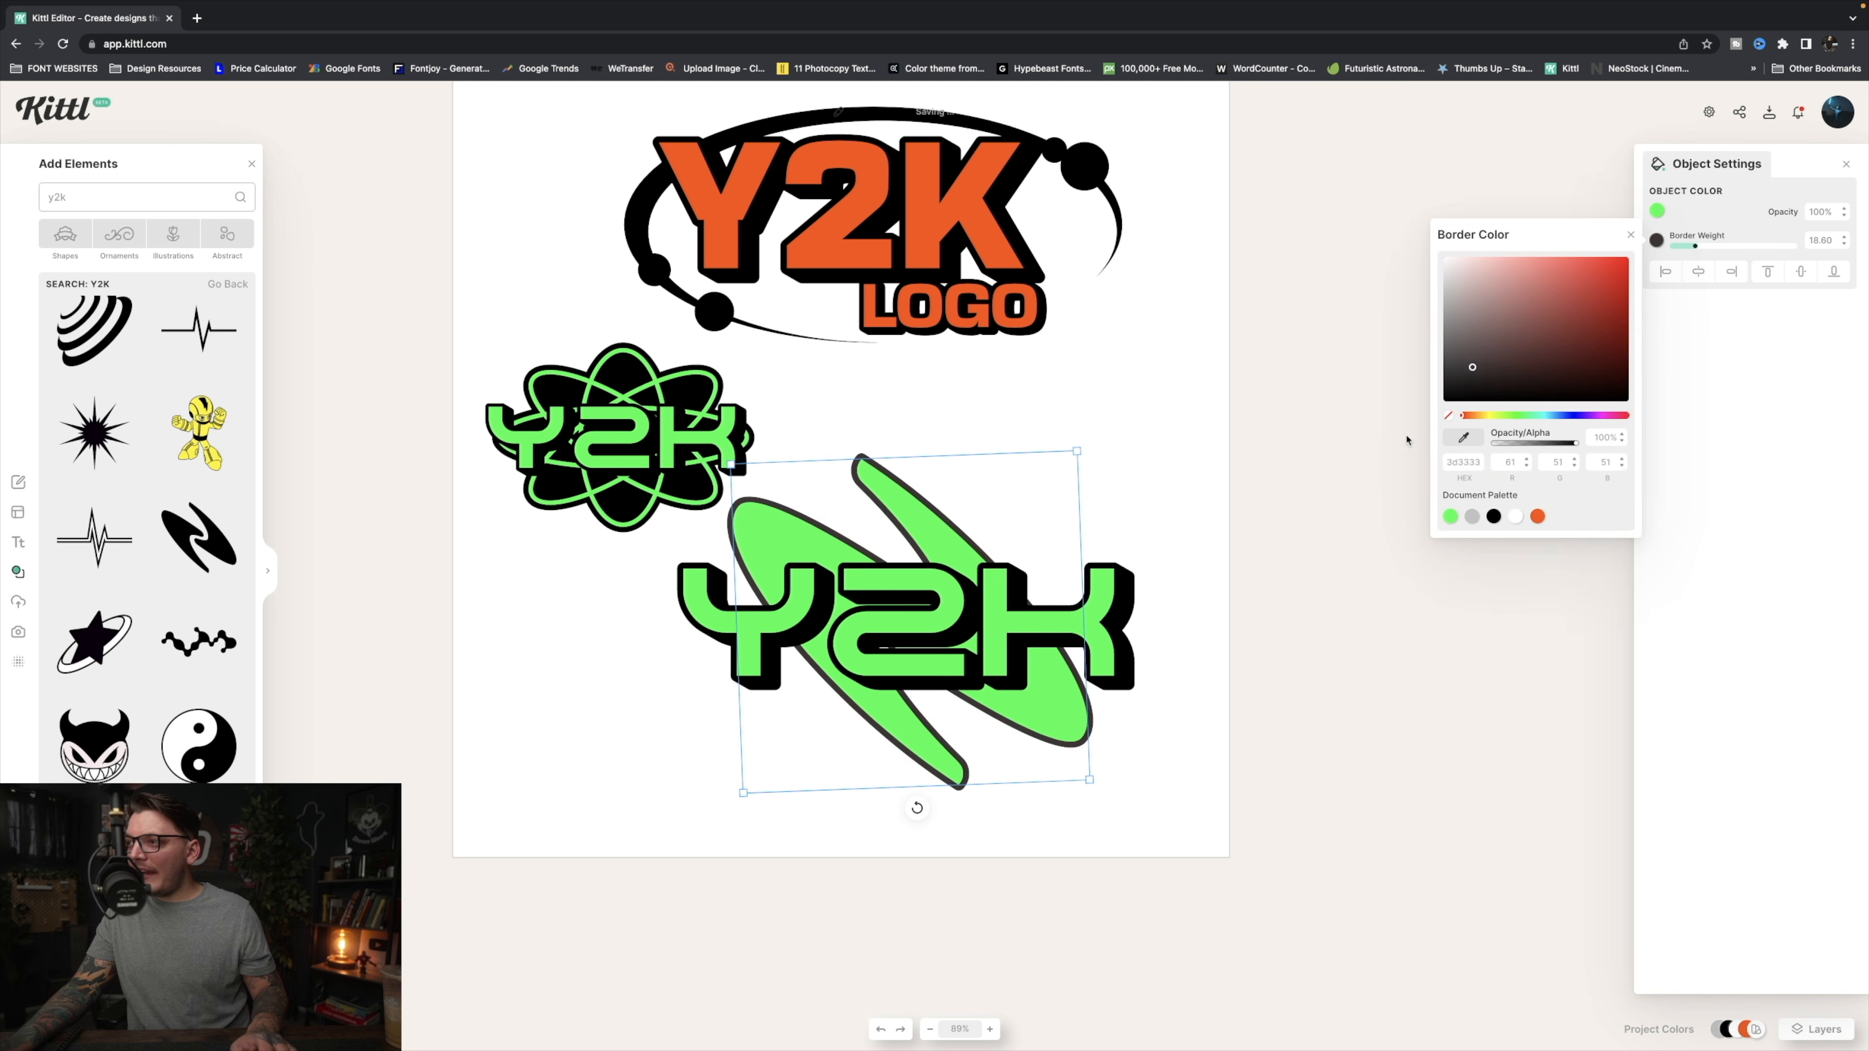
{"action": "left_click", "coordinate": [1092, 481]}
{"action": "left_click_drag", "start_coordinate": [905, 529], "coordinate": [806, 529]}
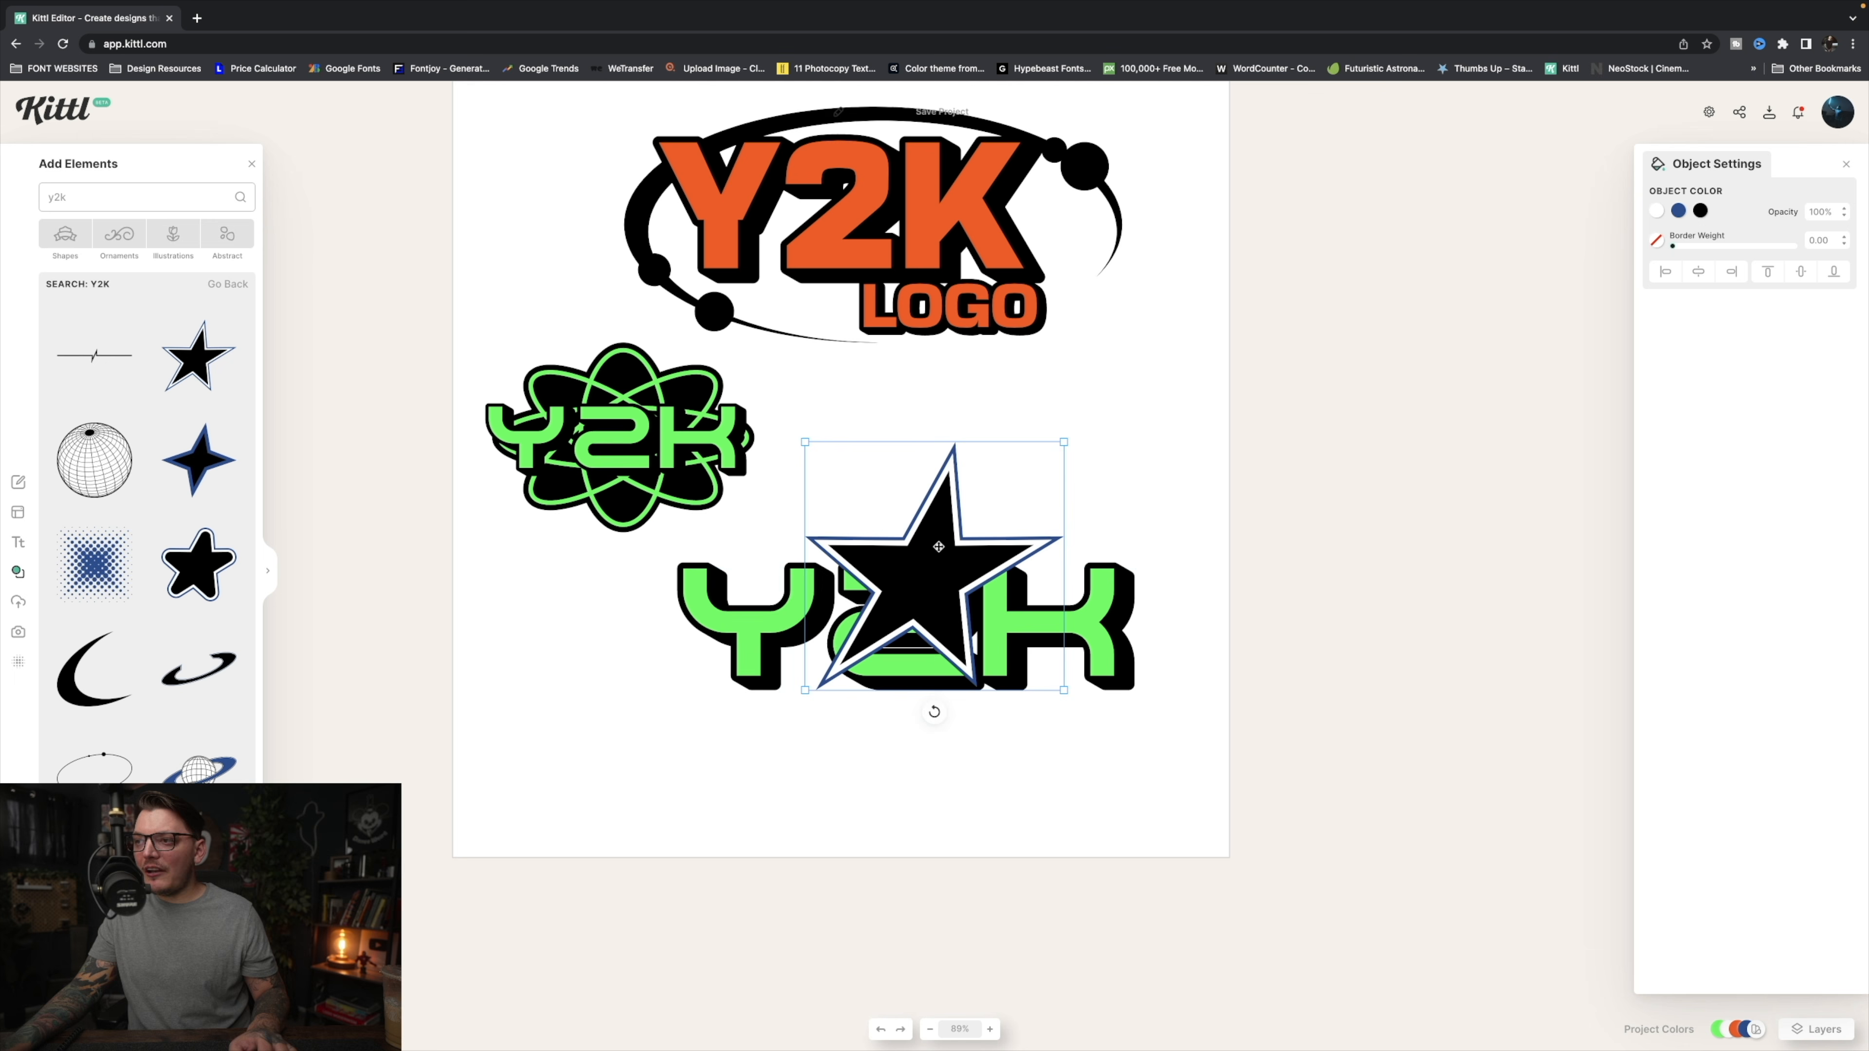
Place the outlined five-pointed star behind the Y of the lower Y2K headline, enlarge it and shift the headline slightly down and right
{"action": "left_click_drag", "start_coordinate": [919, 589], "coordinate": [853, 597]}
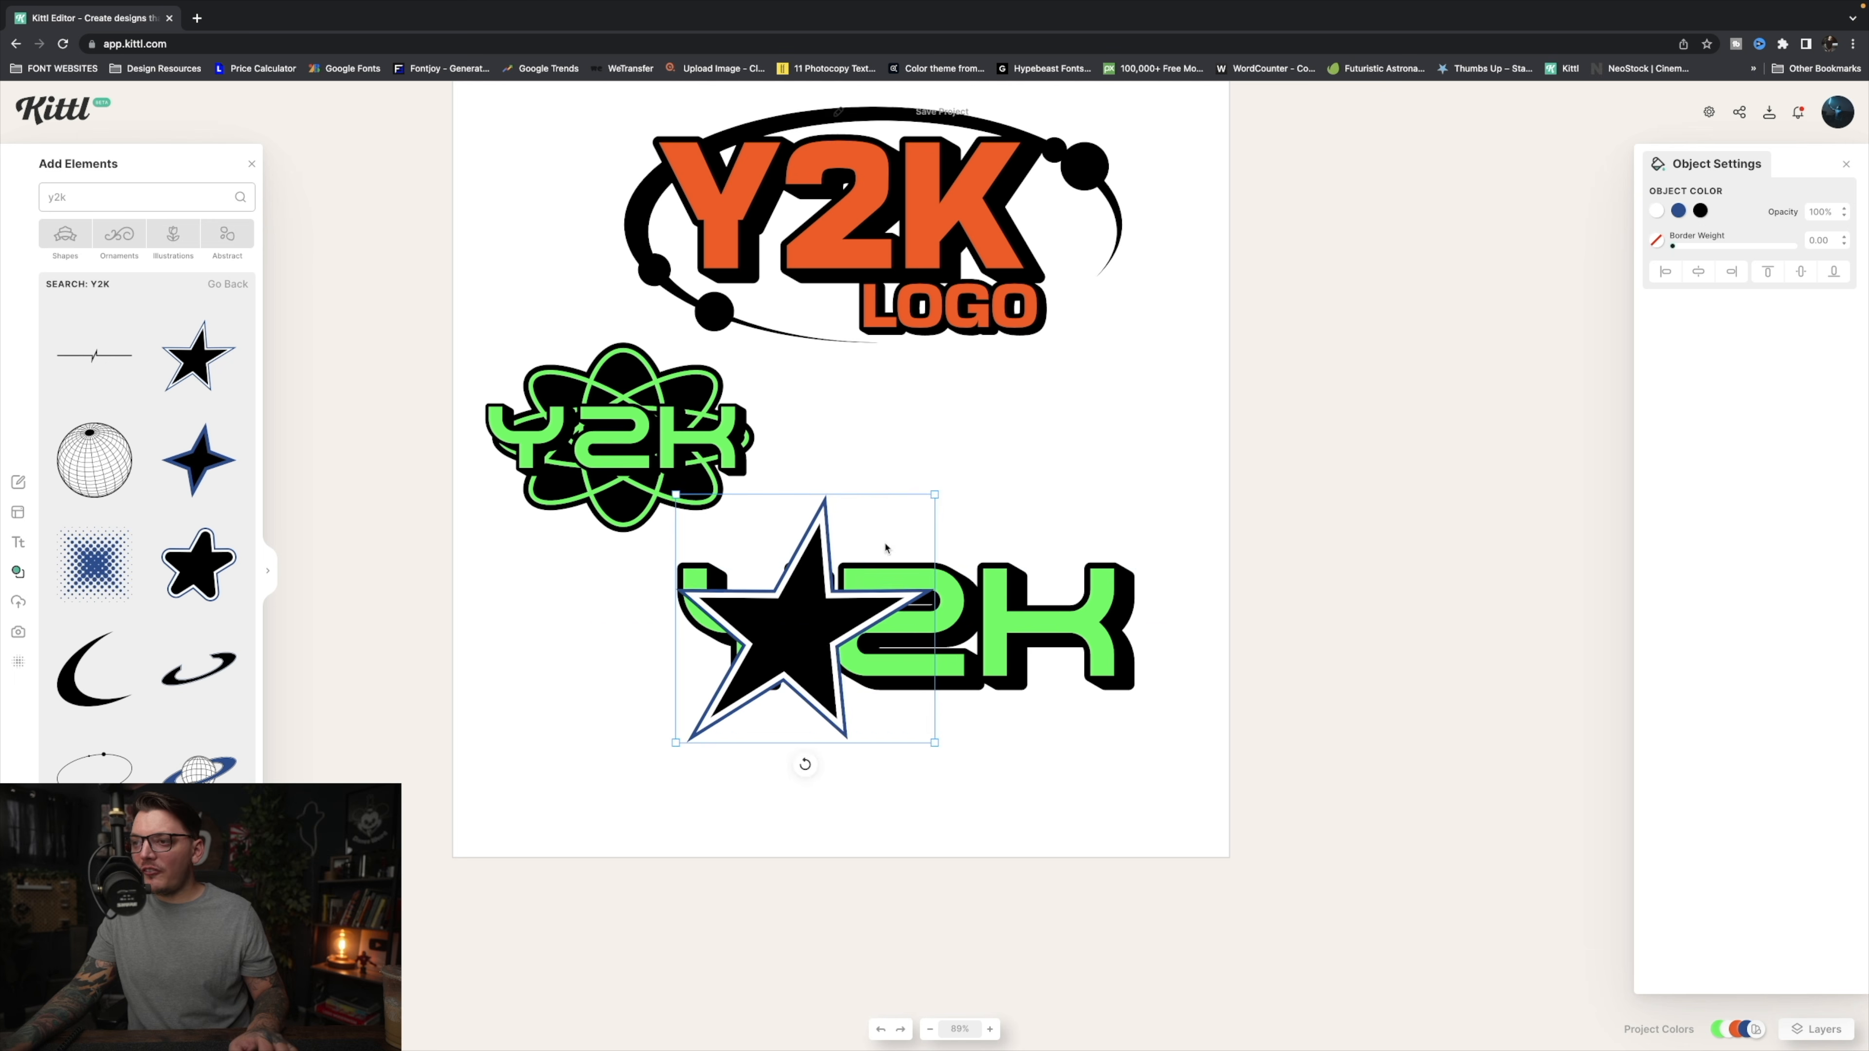
{"action": "left_click", "coordinate": [1032, 629], "text": "shift"}
{"action": "left_click_drag", "start_coordinate": [1032, 629], "coordinate": [1064, 683]}
{"action": "left_click", "coordinate": [1118, 801]}
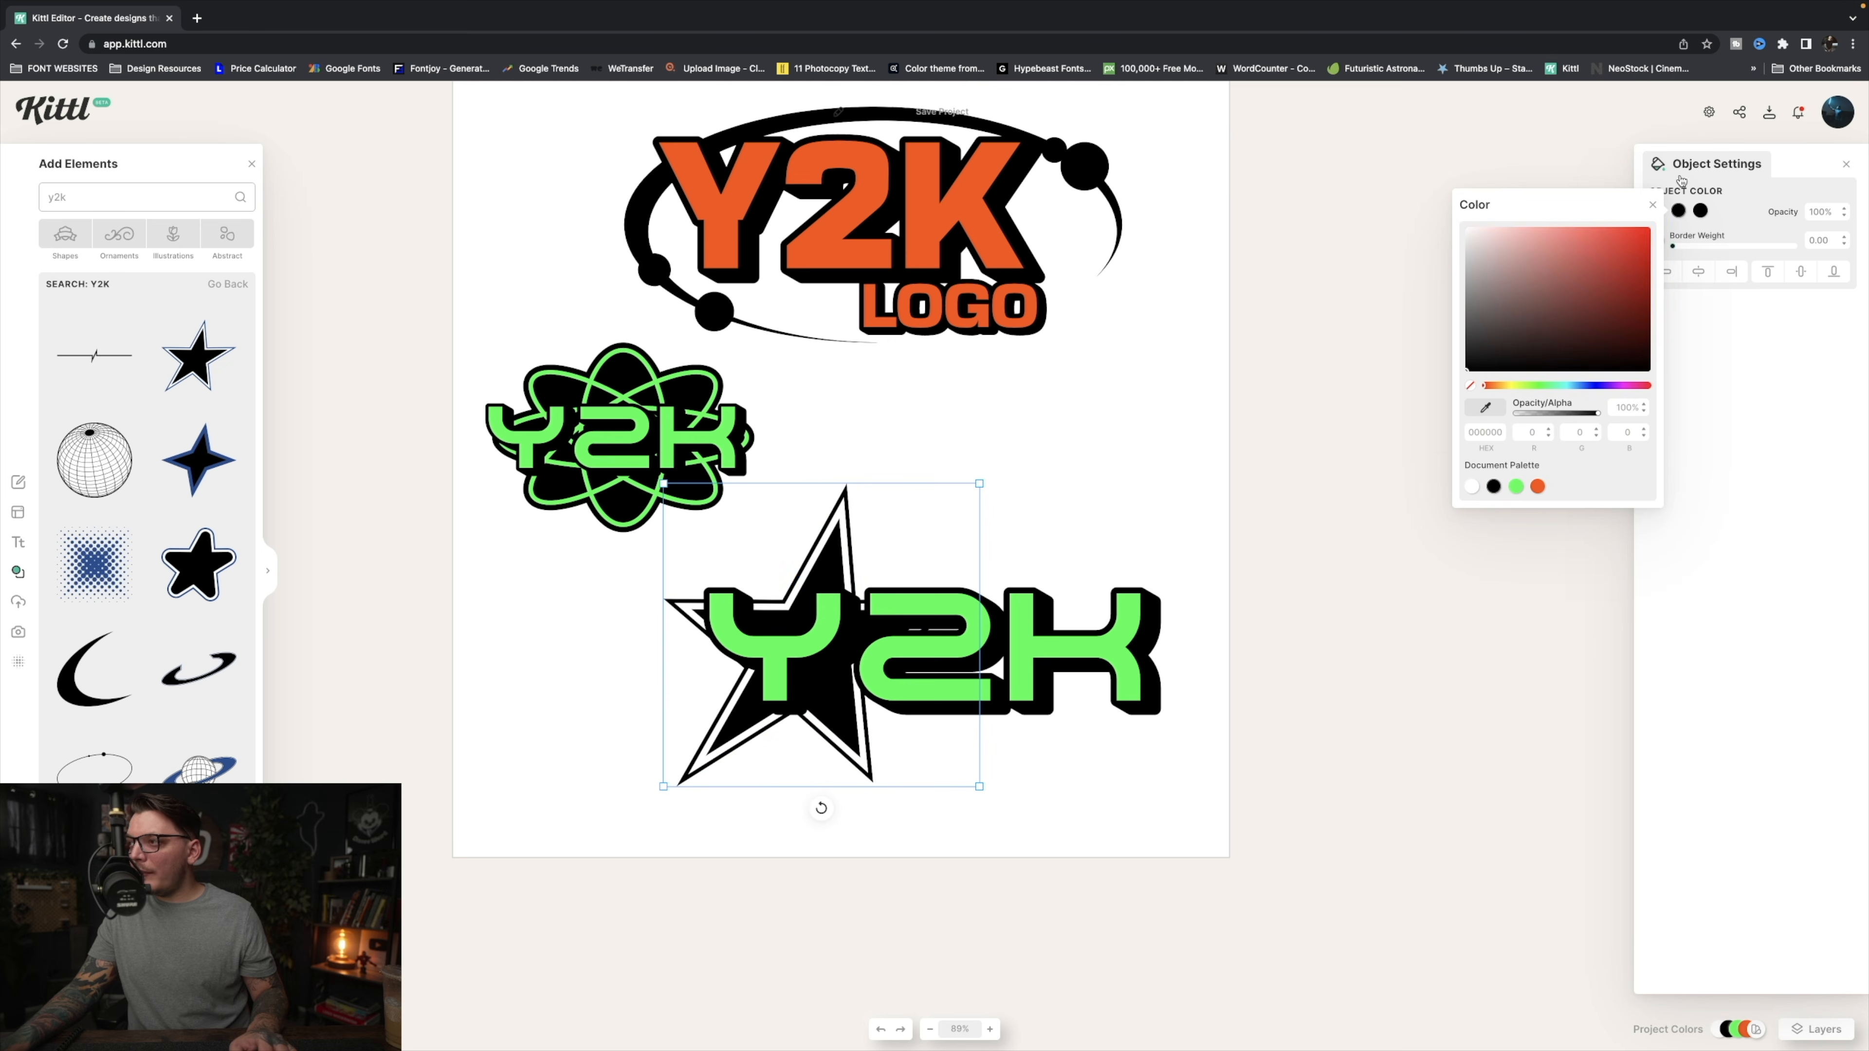
Recolour the star with a bright green band around a black centre
{"action": "left_click", "coordinate": [1698, 213]}
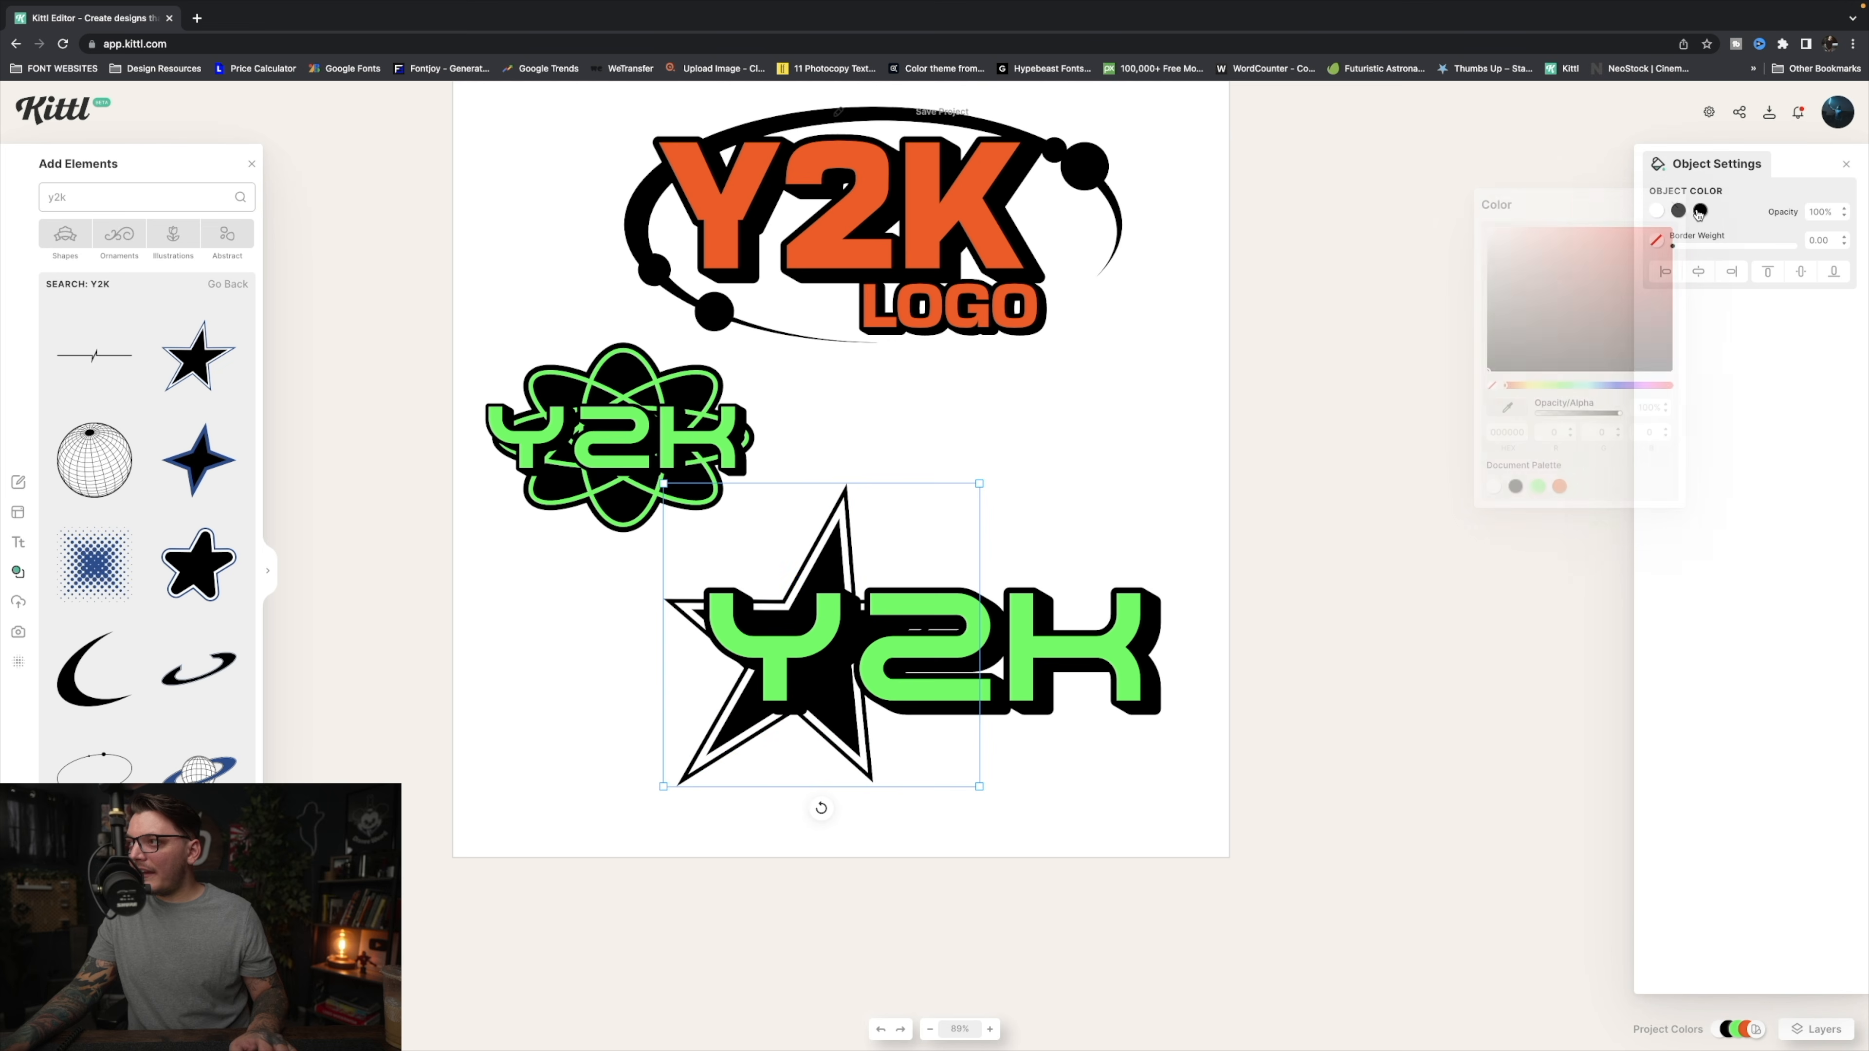
{"action": "left_click", "coordinate": [1698, 212]}
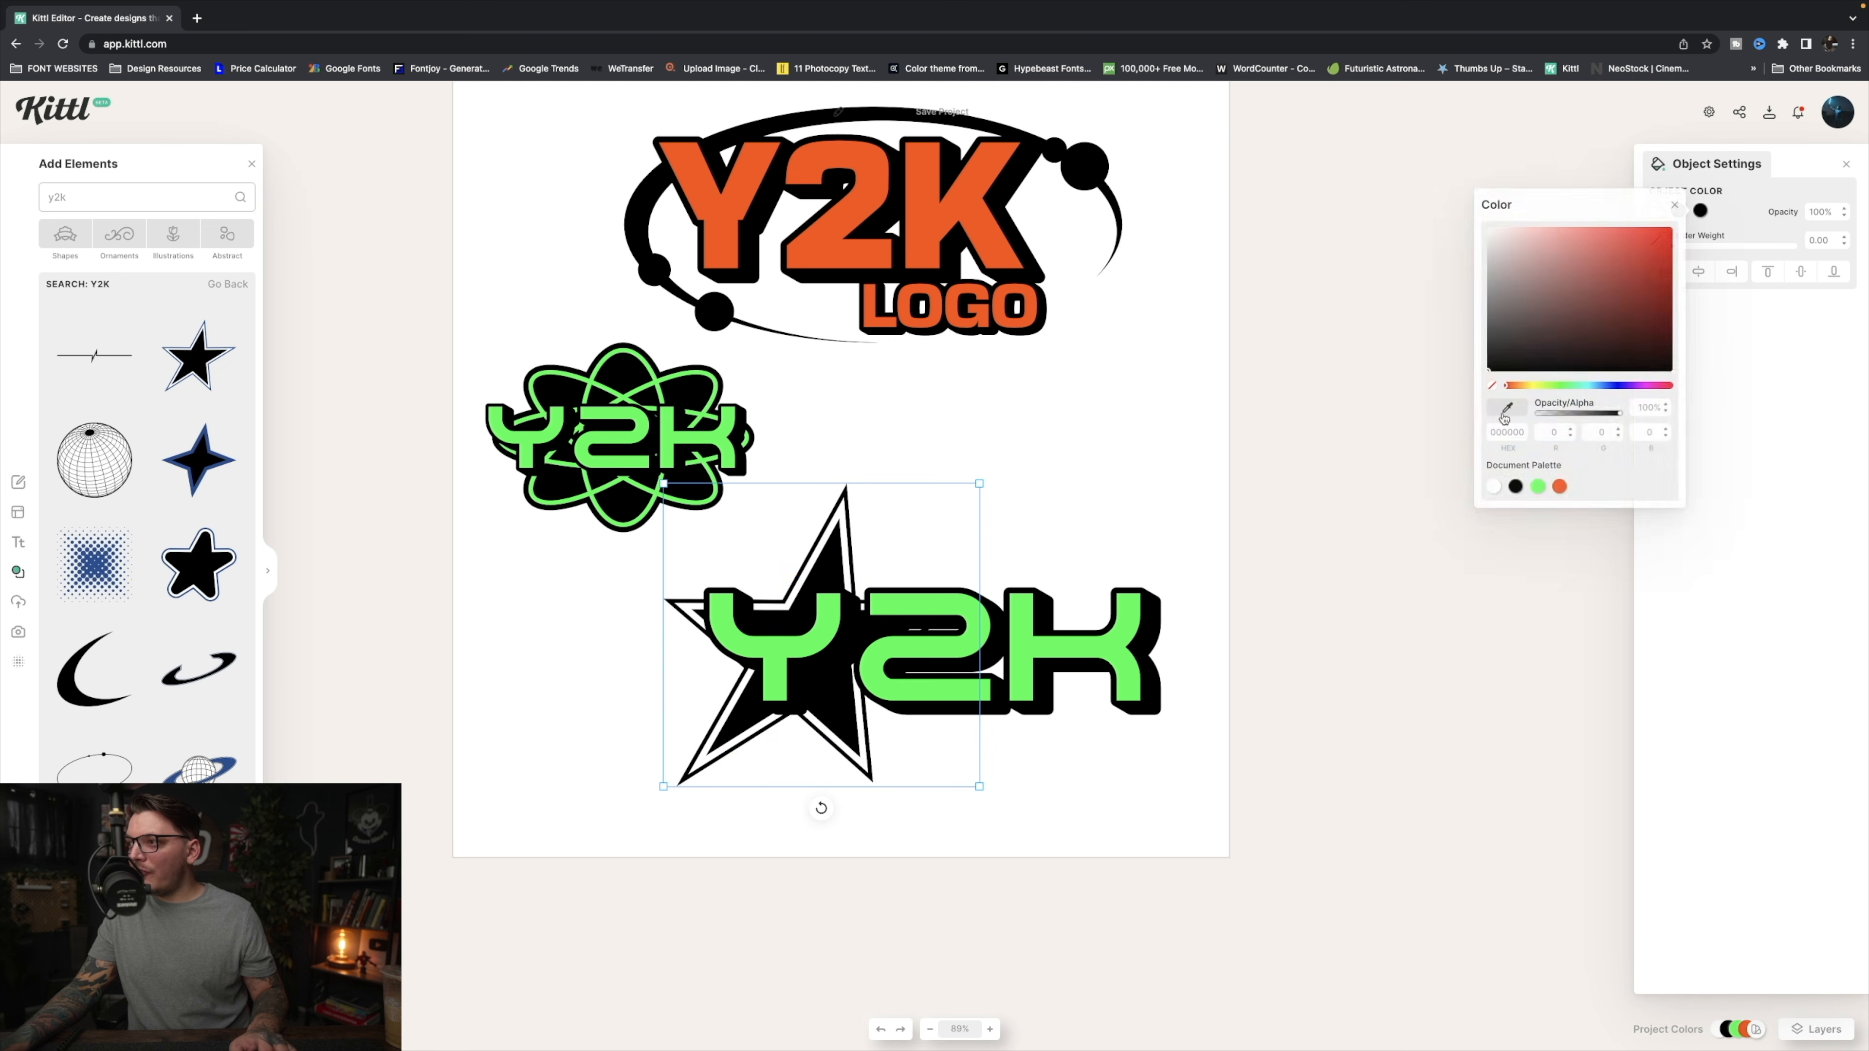
{"action": "left_click", "coordinate": [1538, 486]}
{"action": "left_click", "coordinate": [1389, 334]}
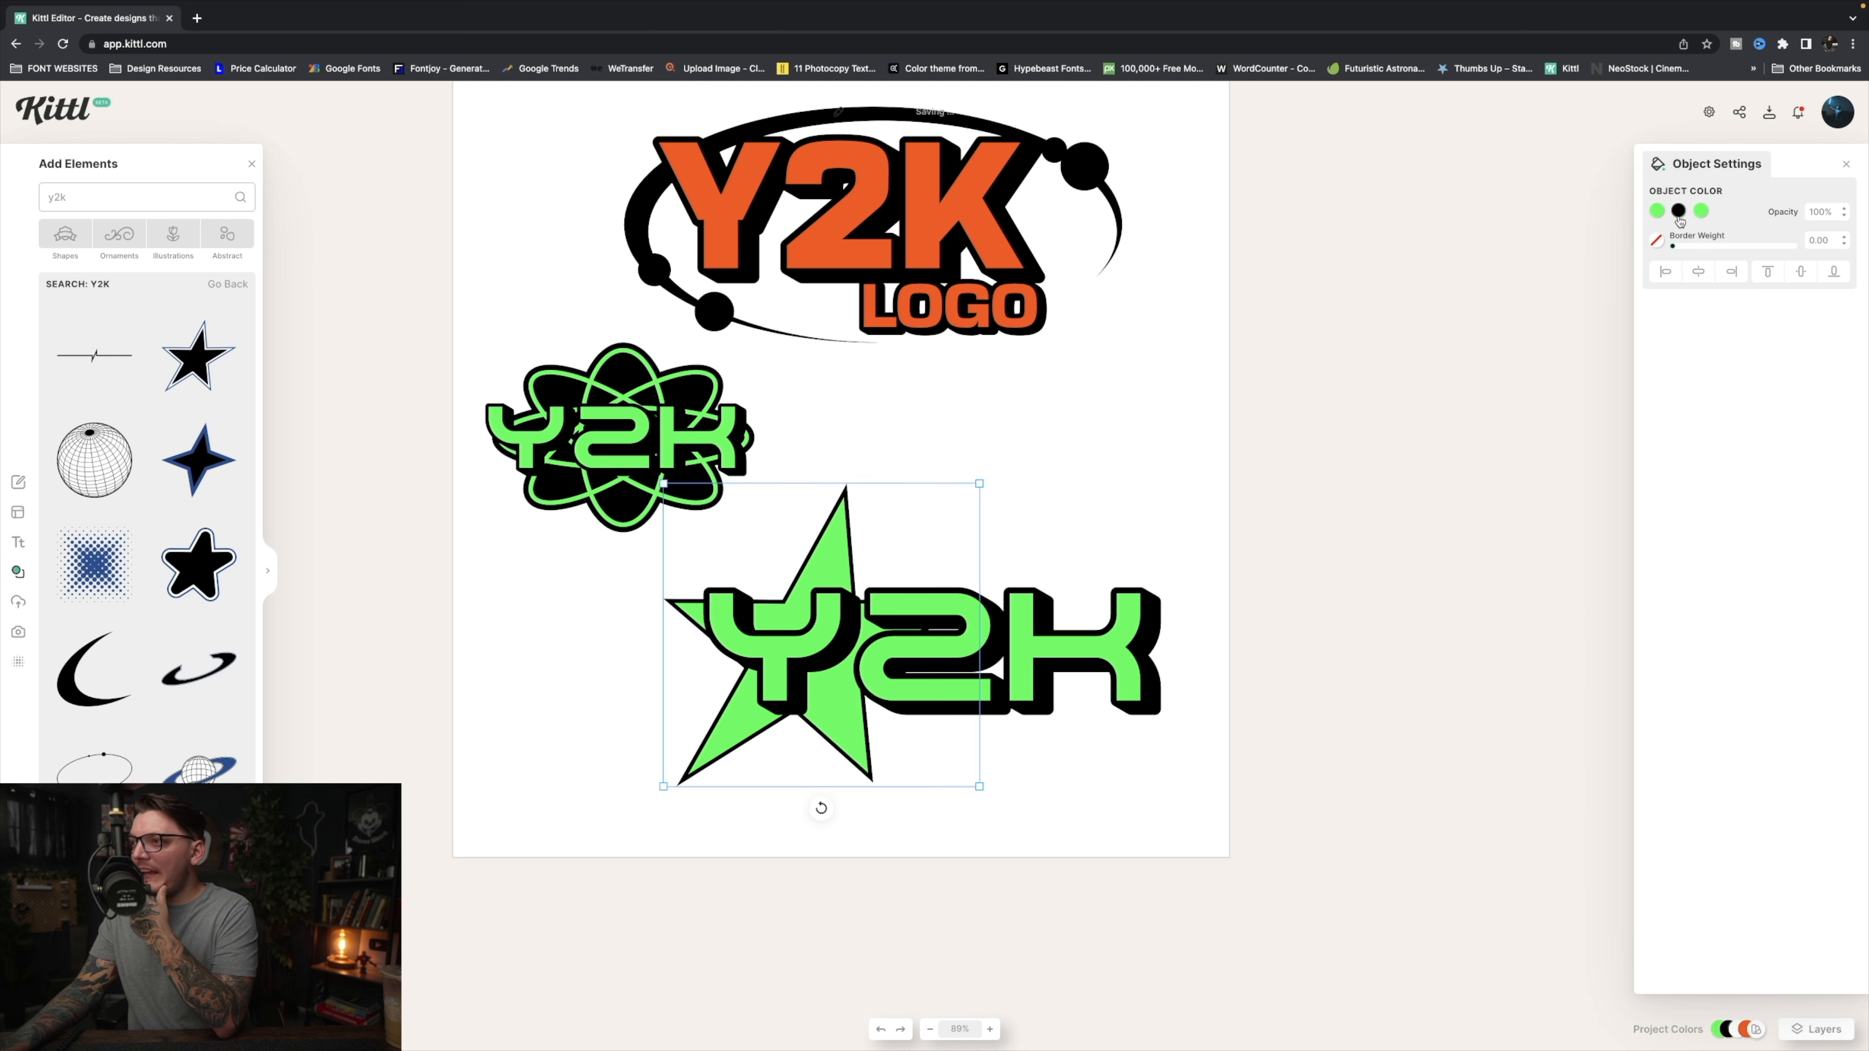
{"action": "left_click", "coordinate": [1657, 211]}
{"action": "left_click", "coordinate": [1515, 486]}
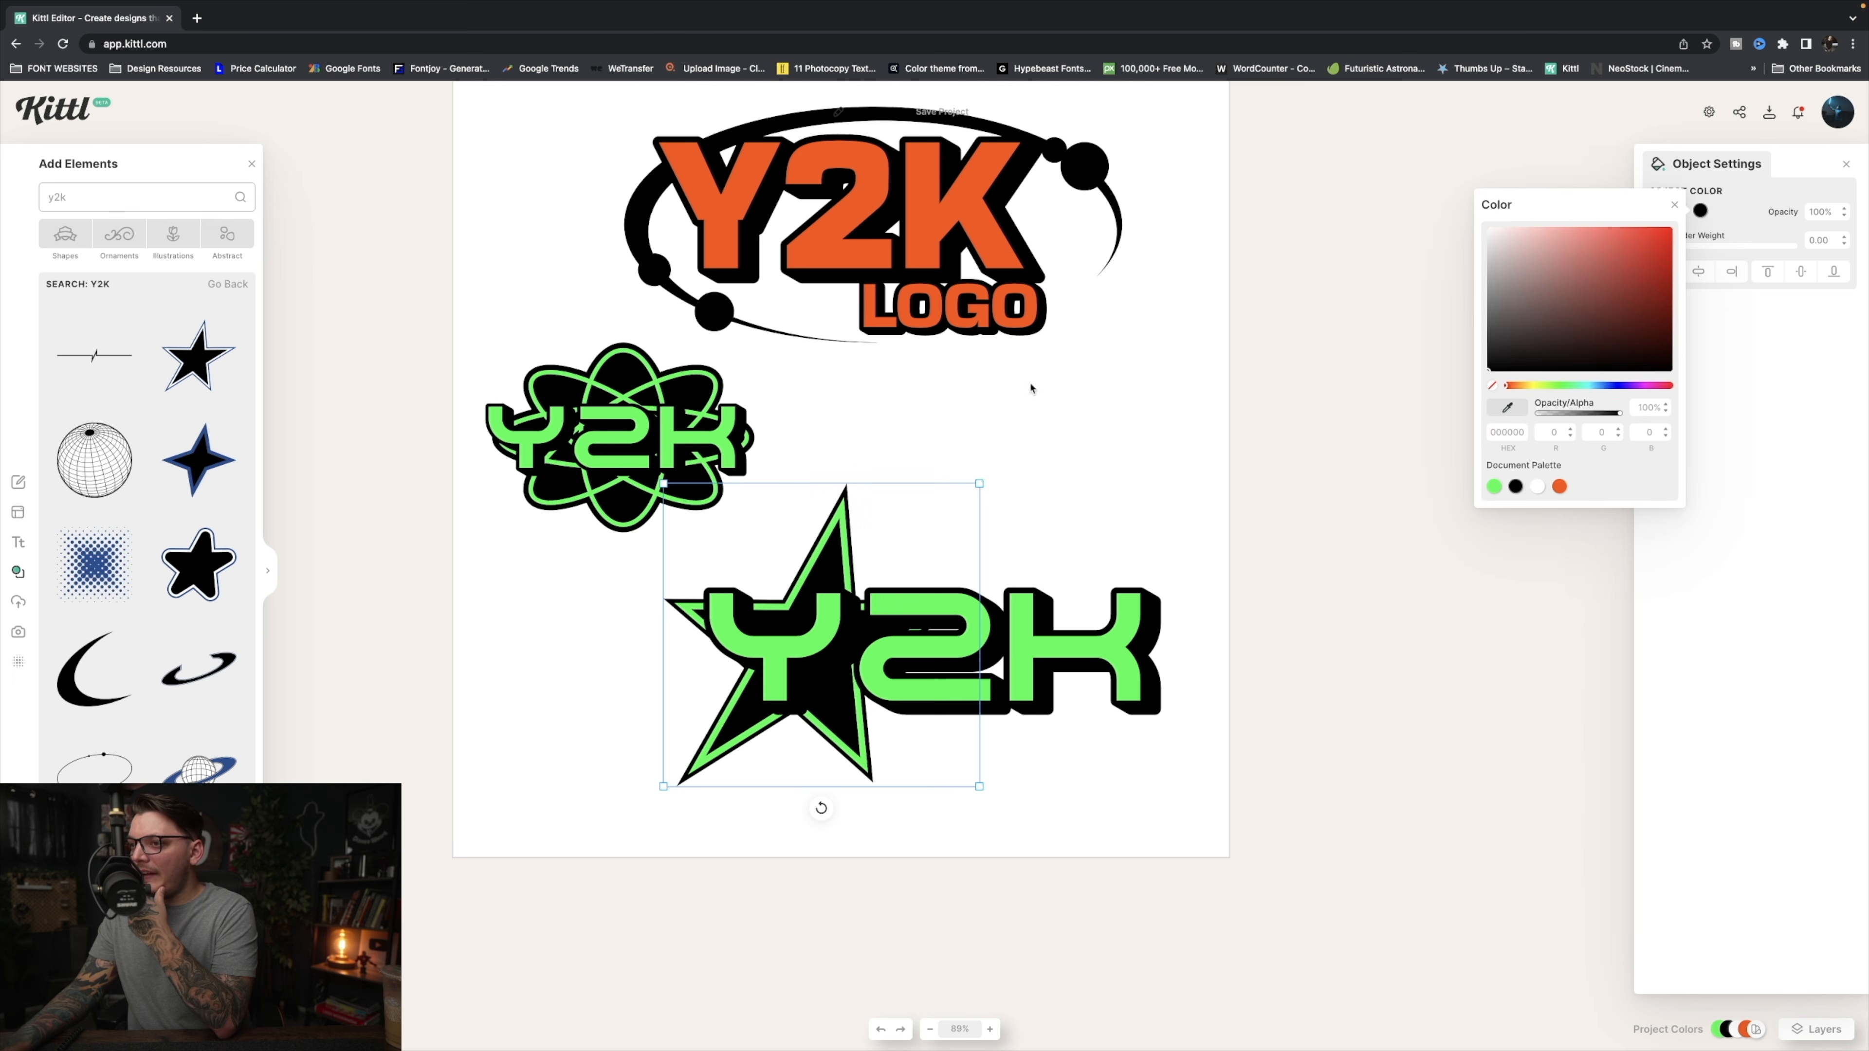
Centre the star behind the lower Y2K headline and enlarge it so its points extend above and below the lettering
{"action": "left_click_drag", "start_coordinate": [846, 535], "coordinate": [965, 531]}
{"action": "left_click_drag", "start_coordinate": [1101, 473], "coordinate": [1153, 425]}
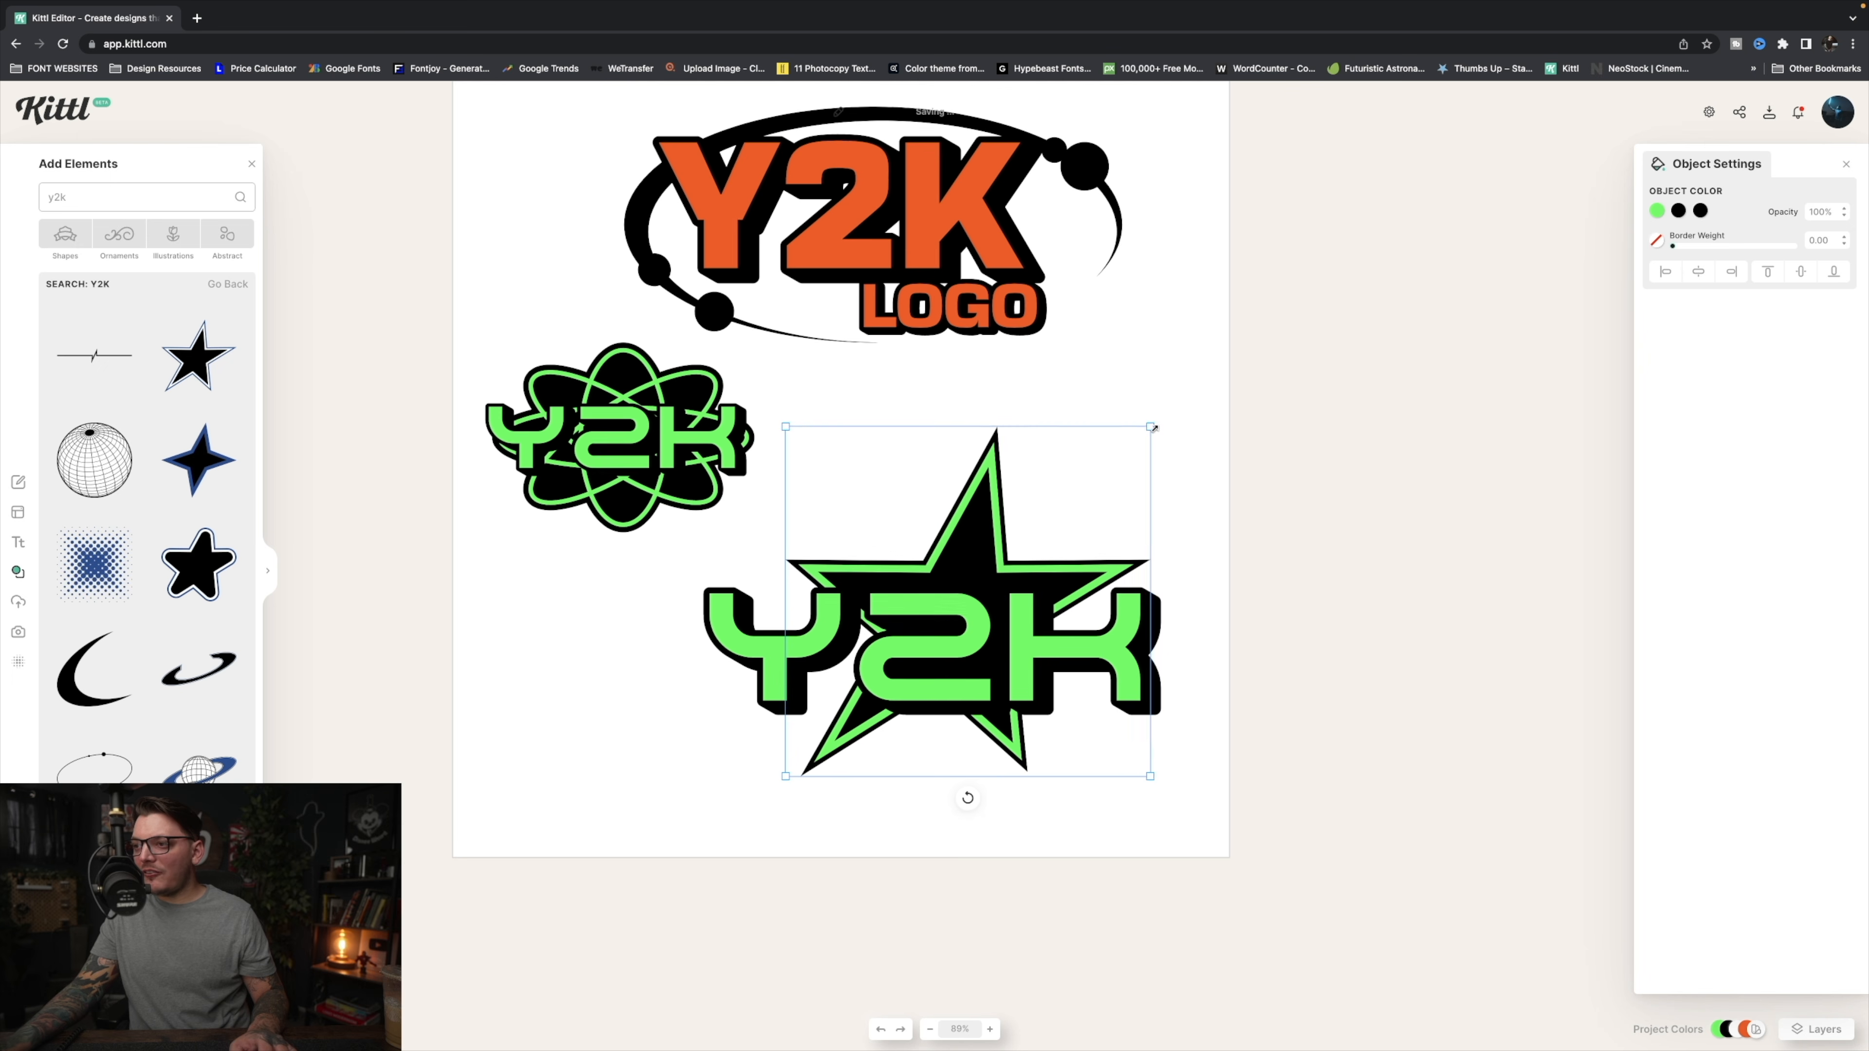
{"action": "left_click_drag", "start_coordinate": [1013, 499], "coordinate": [971, 523]}
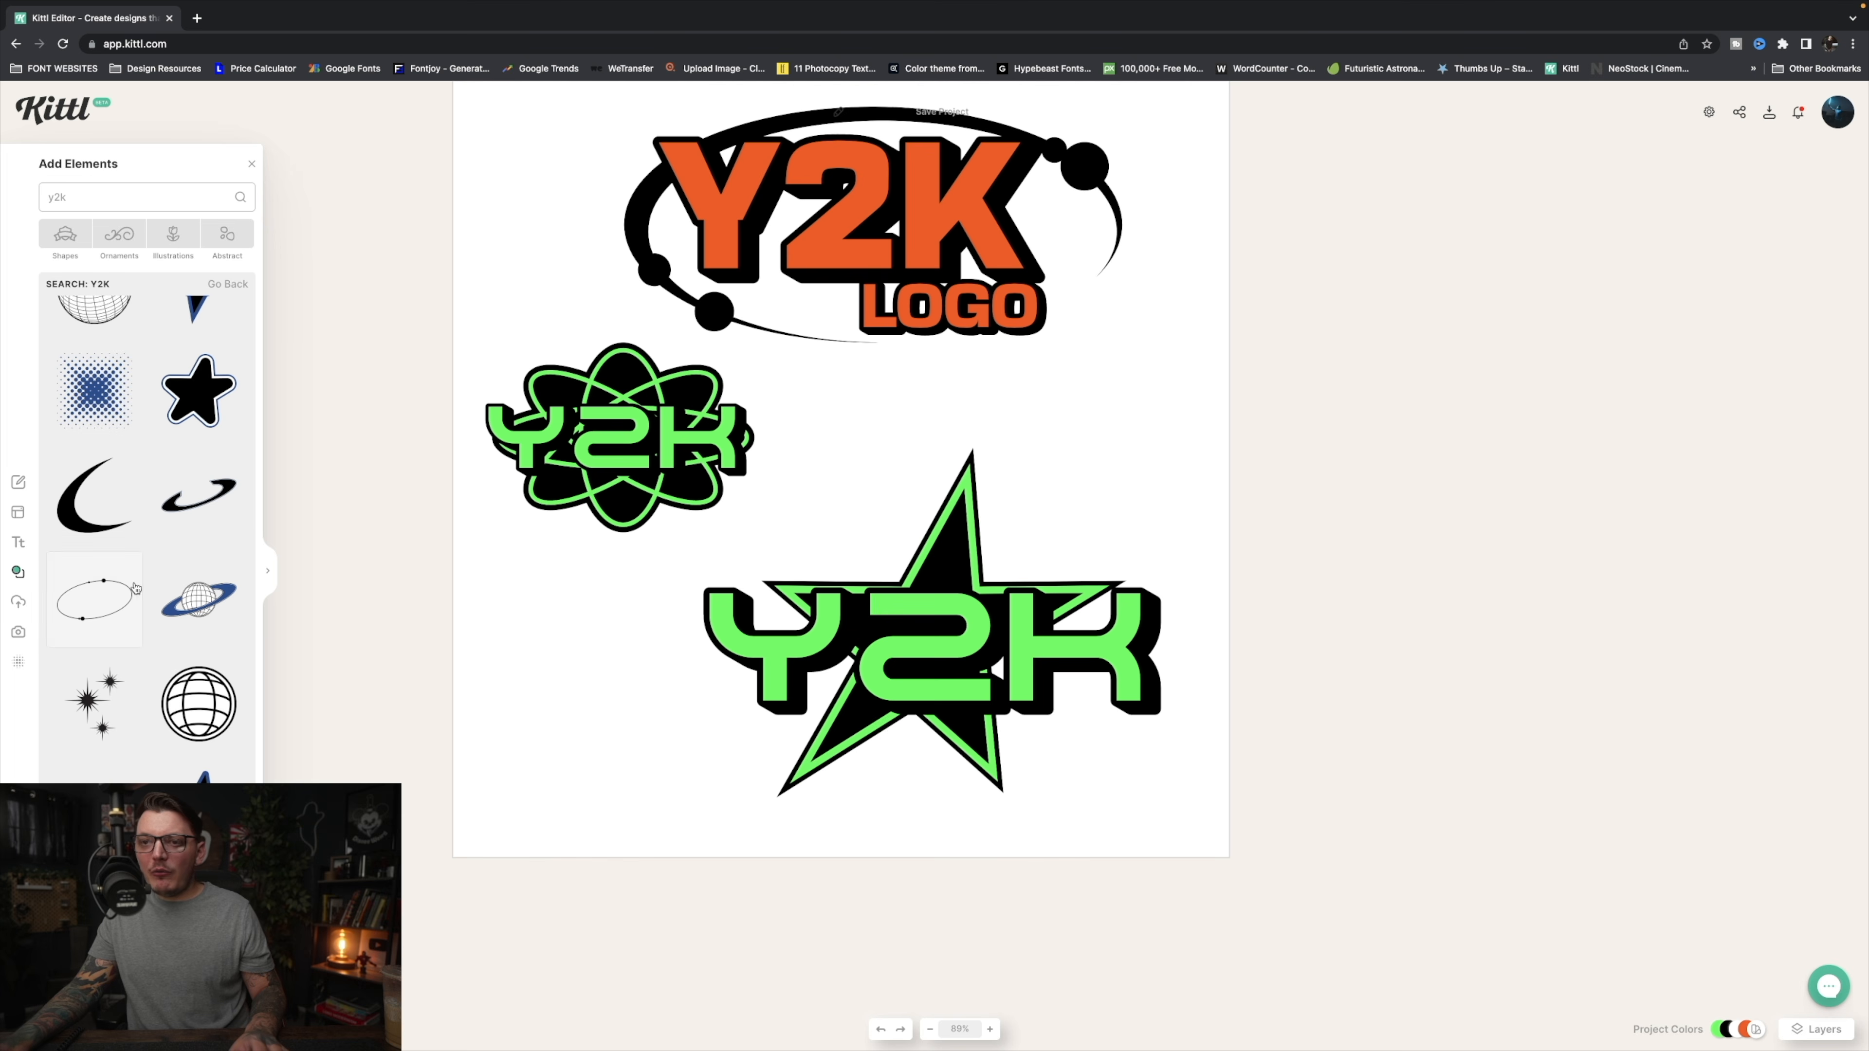
Add the thin elliptical orbit with dots around the lower Y2K headline, enlarge it and send it to the back
{"action": "left_click_drag", "start_coordinate": [135, 586], "coordinate": [1055, 543]}
{"action": "right_click", "coordinate": [1055, 543]}
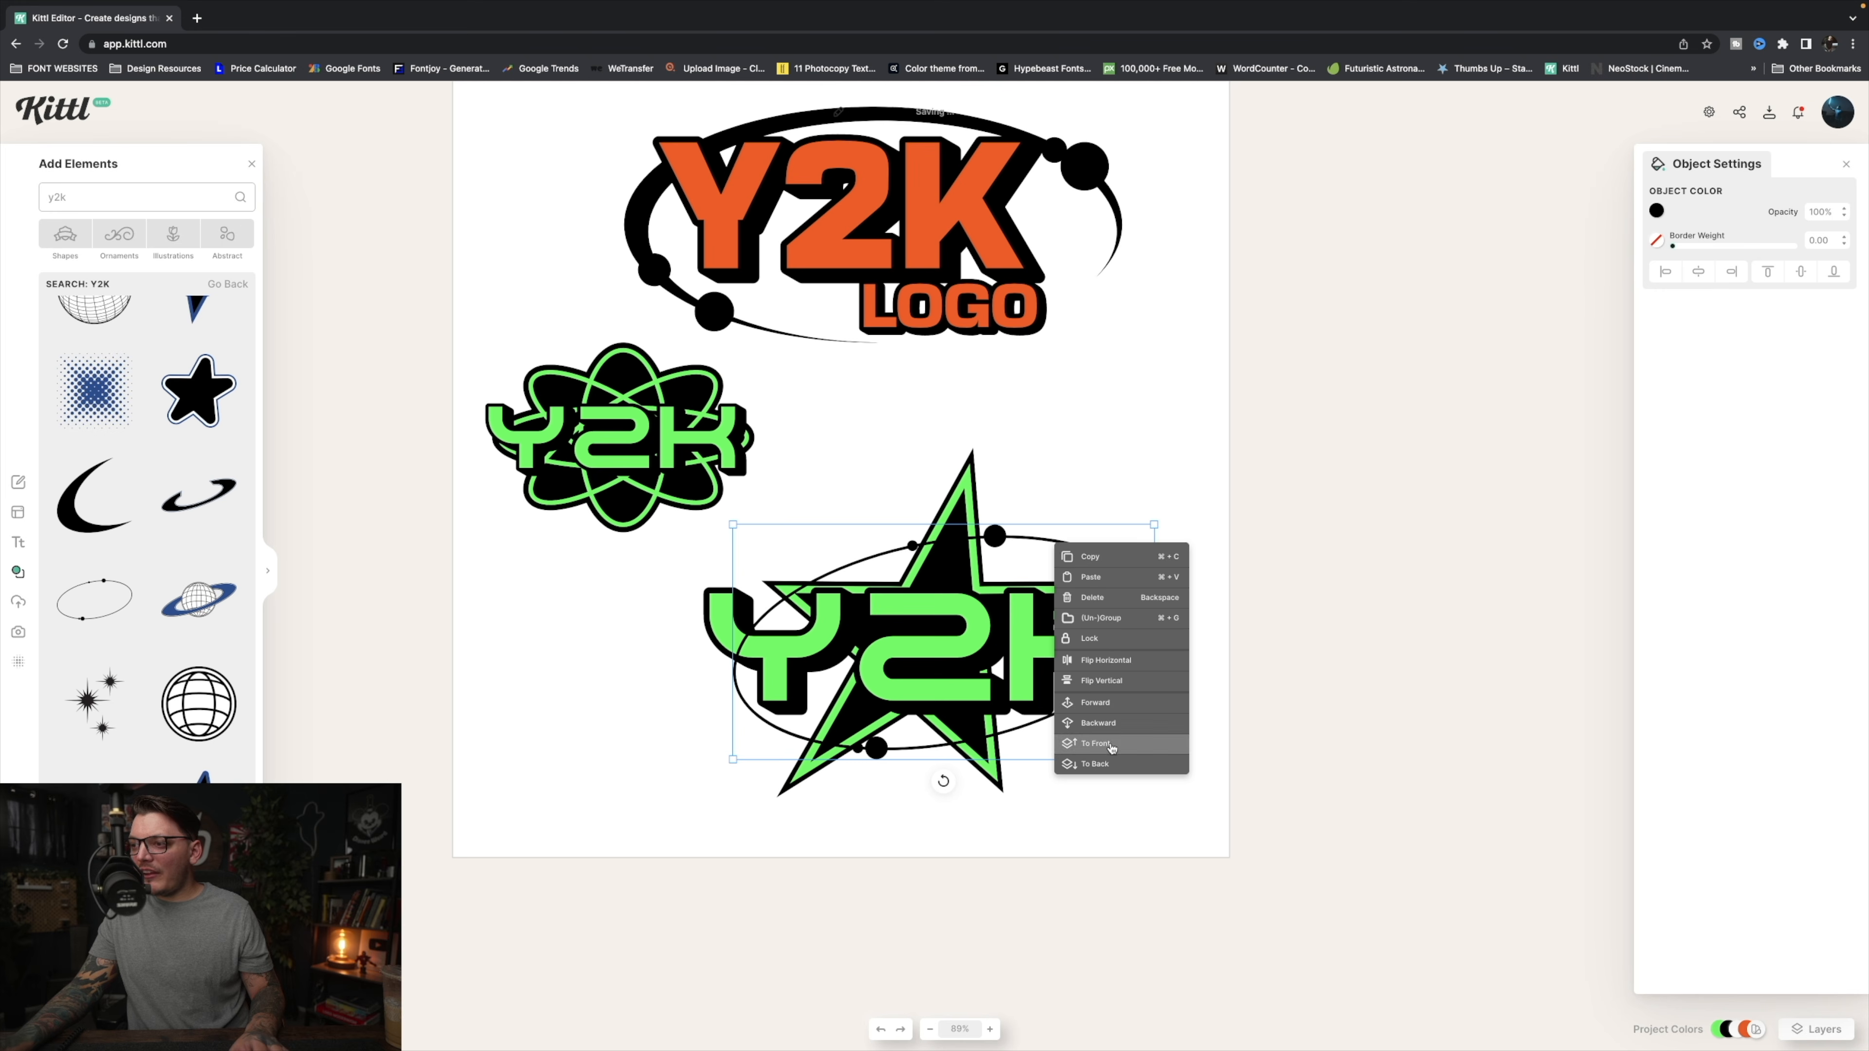
{"action": "left_click", "coordinate": [1110, 767]}
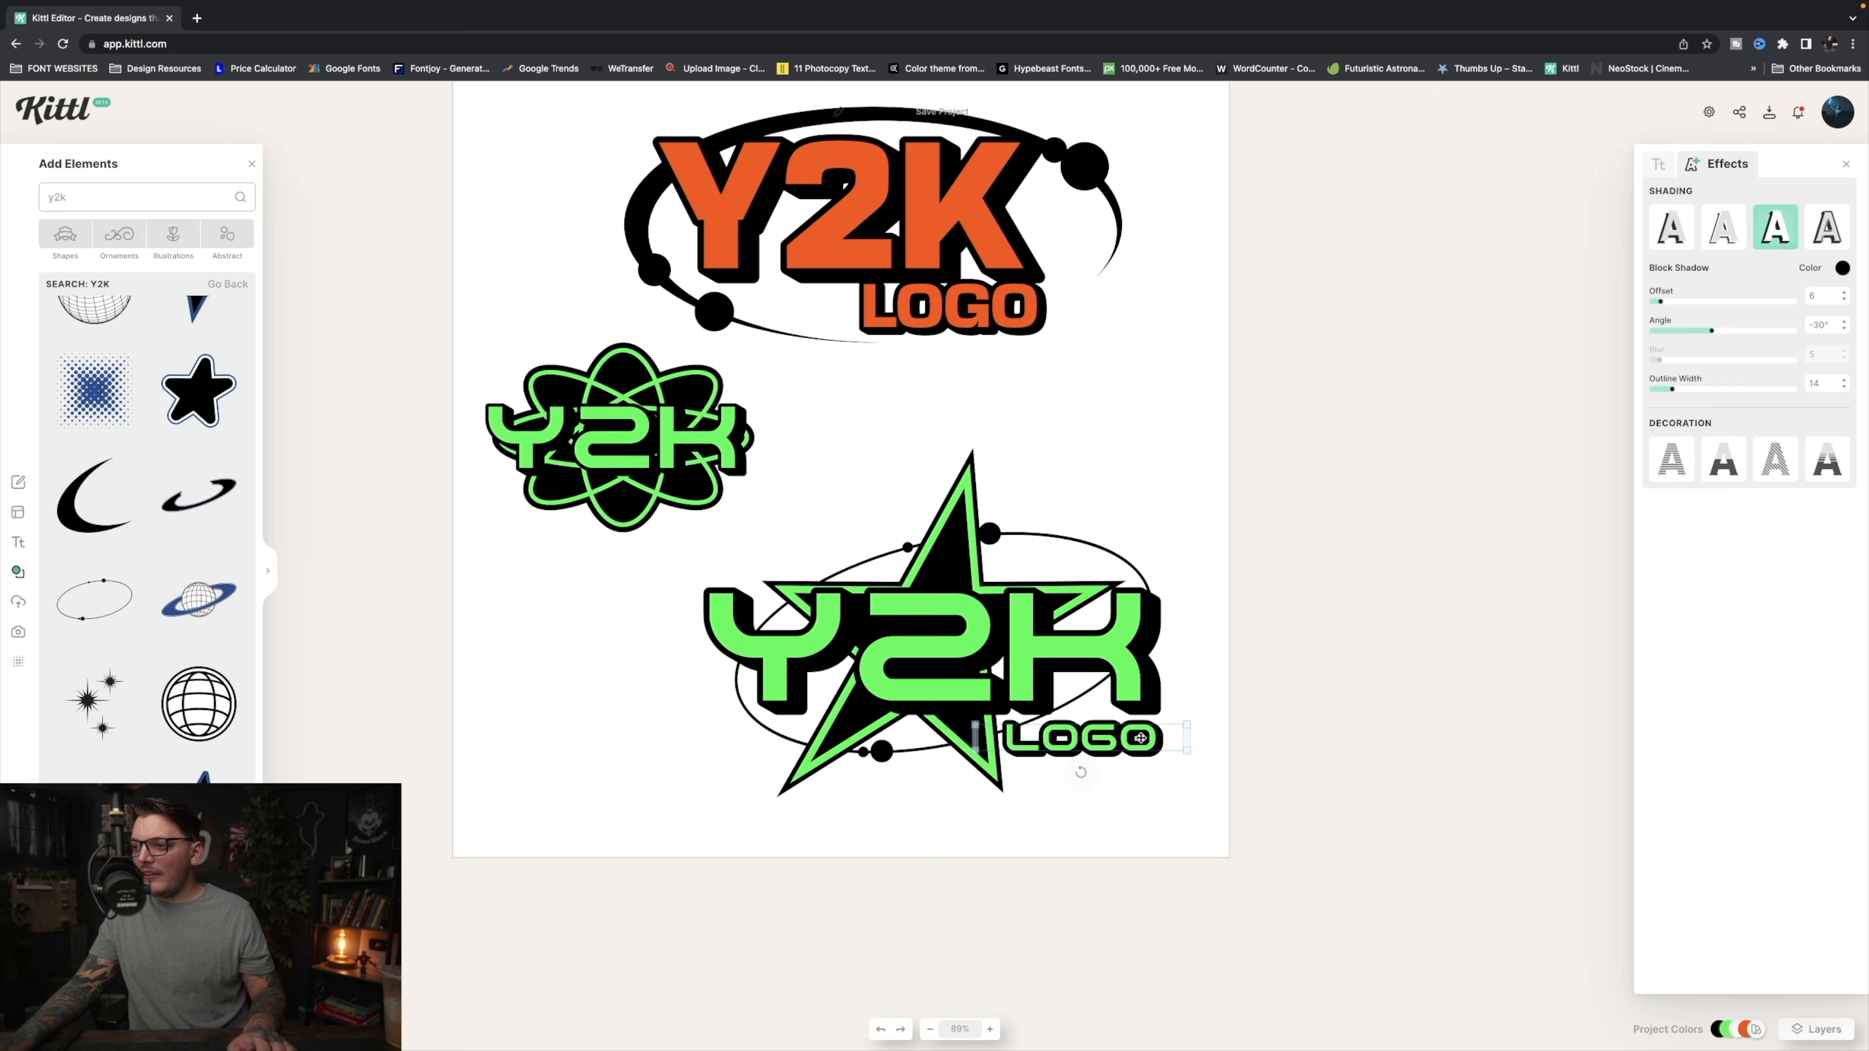
Position a small bright green LOGO text with a black block shadow beneath the K of the lower Y2K headline
{"action": "left_click_drag", "start_coordinate": [1140, 737], "coordinate": [1131, 735]}
{"action": "left_click", "coordinate": [1297, 910]}
{"action": "left_click", "coordinate": [306, 754]}
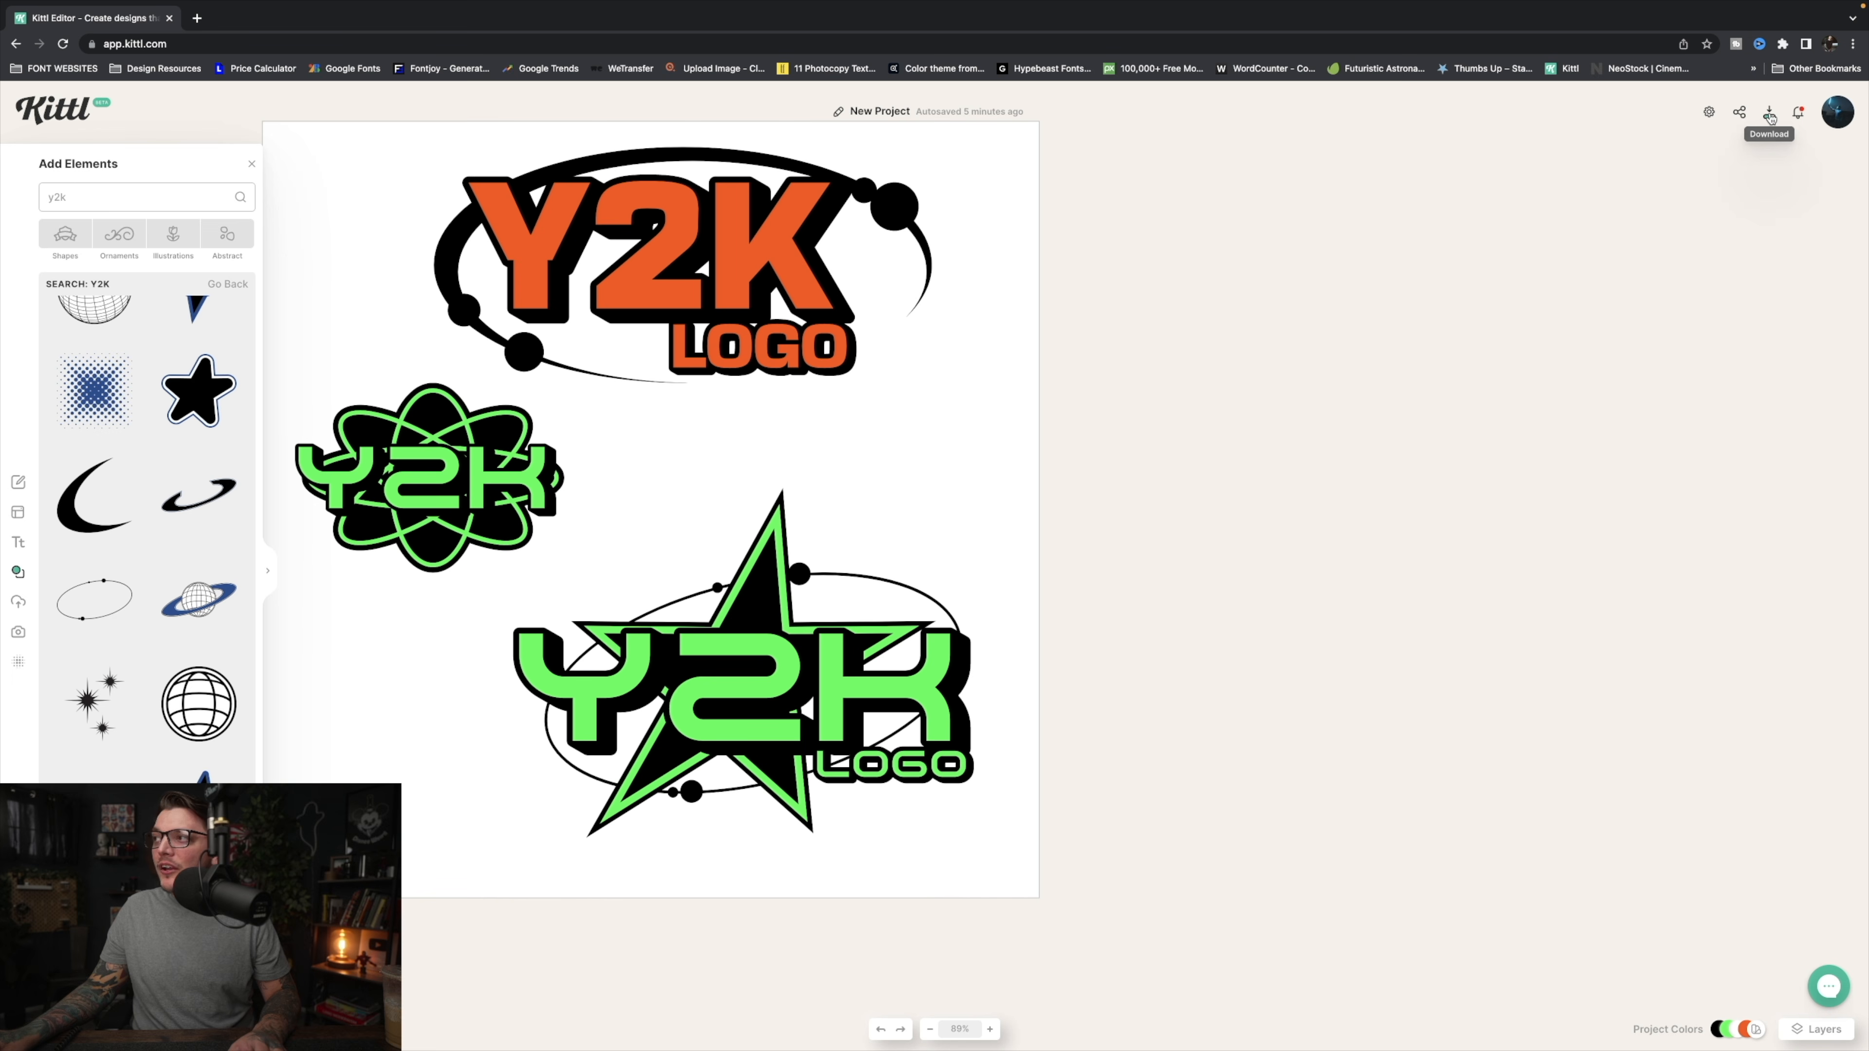
Open the design's download options and turn on Remove Background
{"action": "left_click", "coordinate": [1769, 115]}
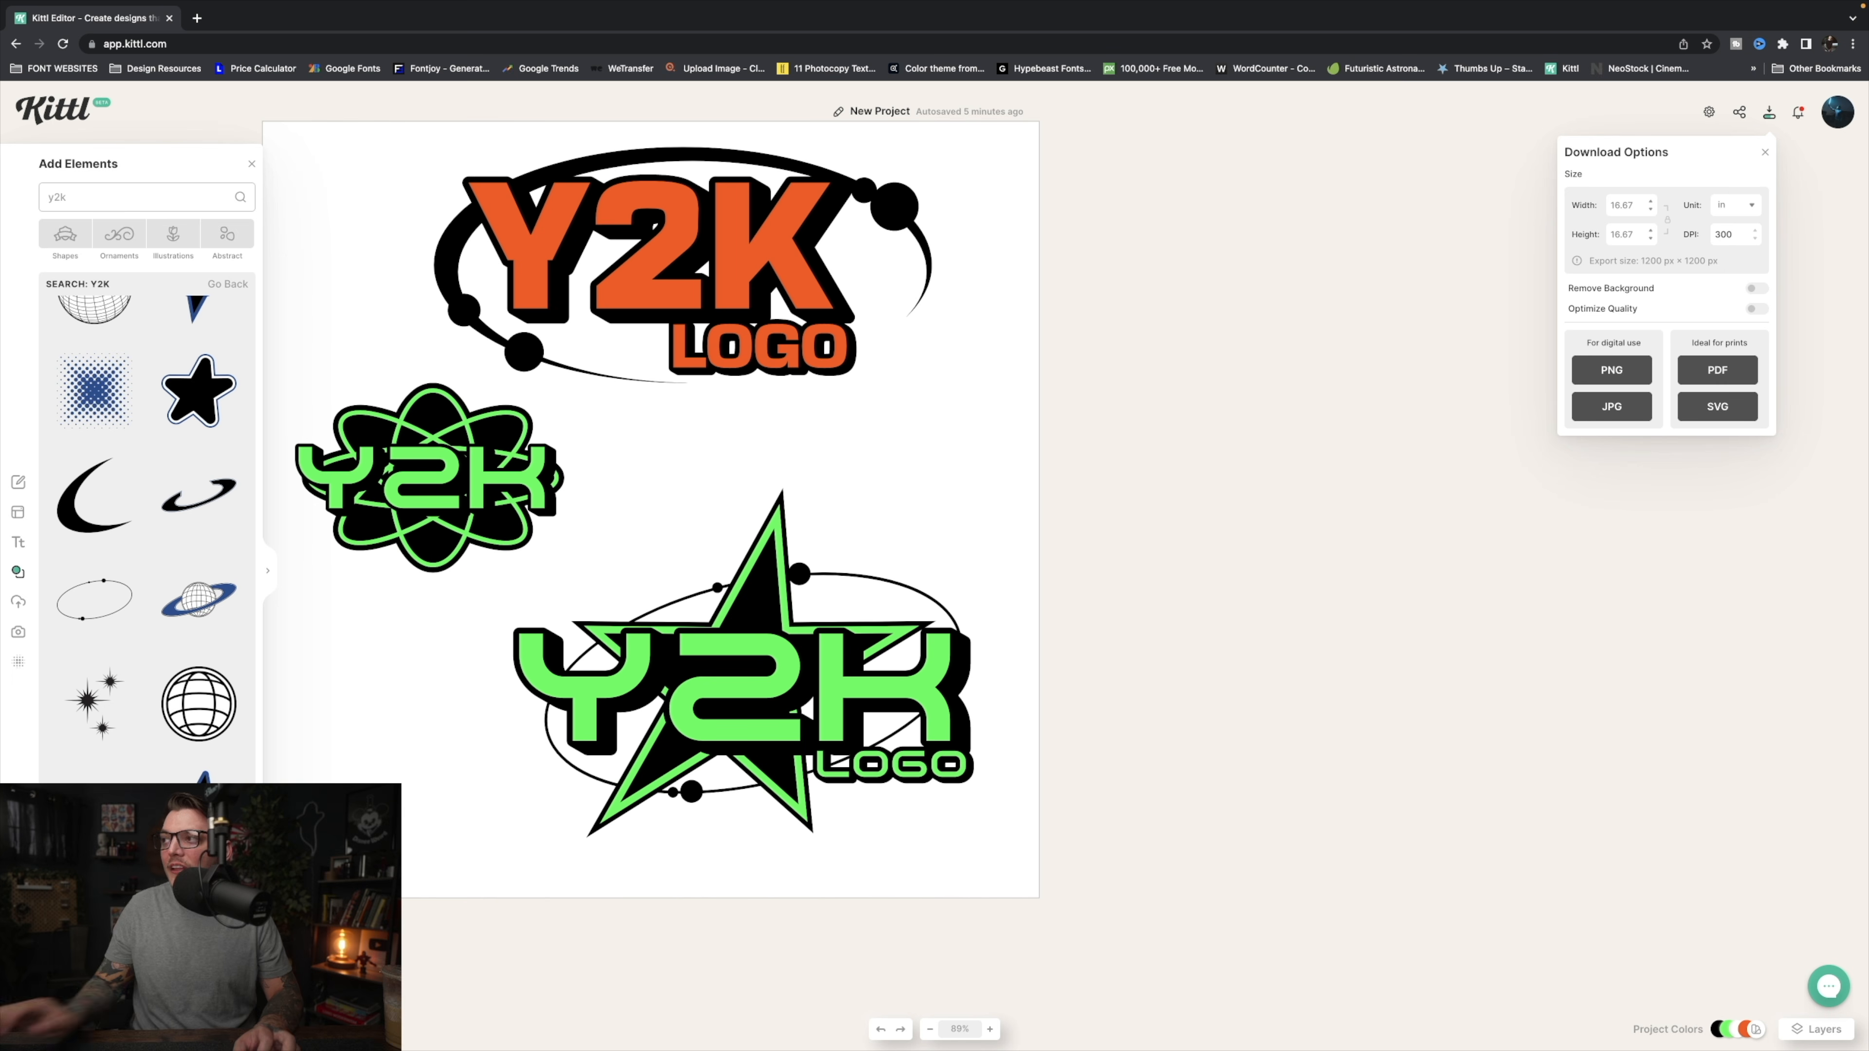
{"action": "left_click", "coordinate": [1755, 290]}
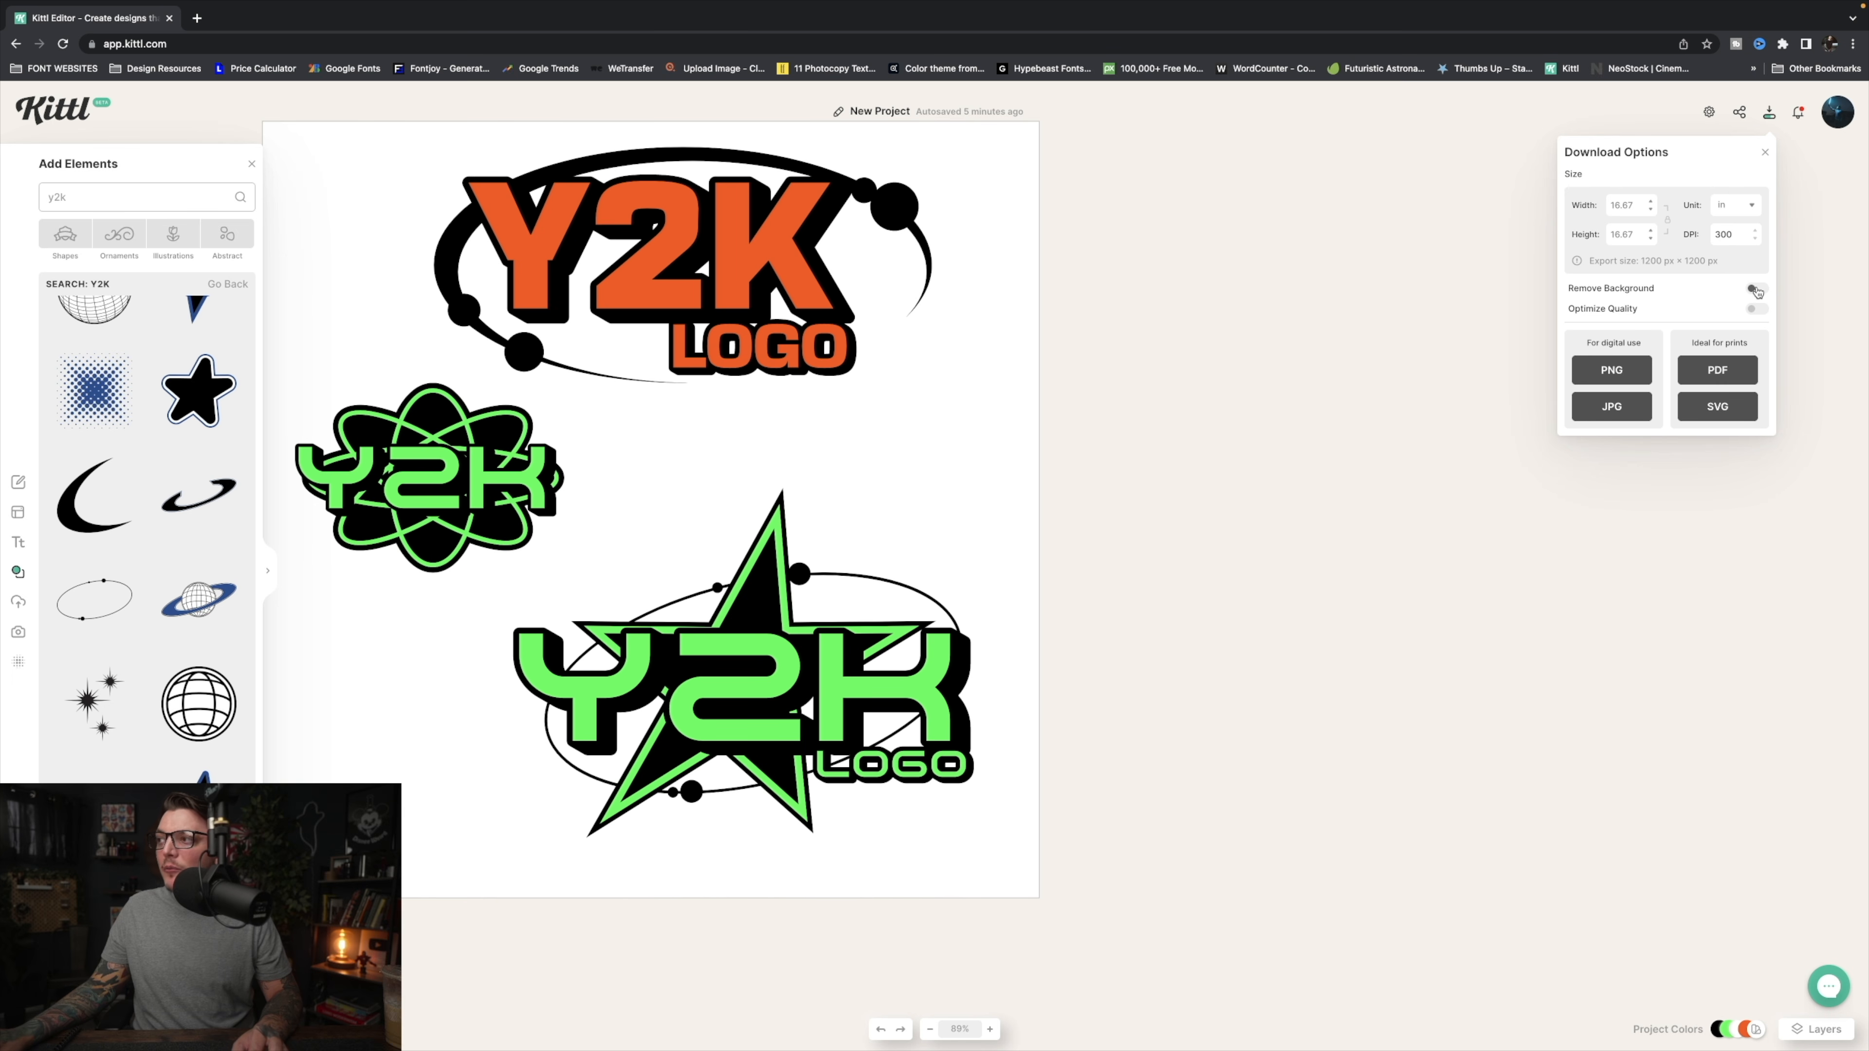